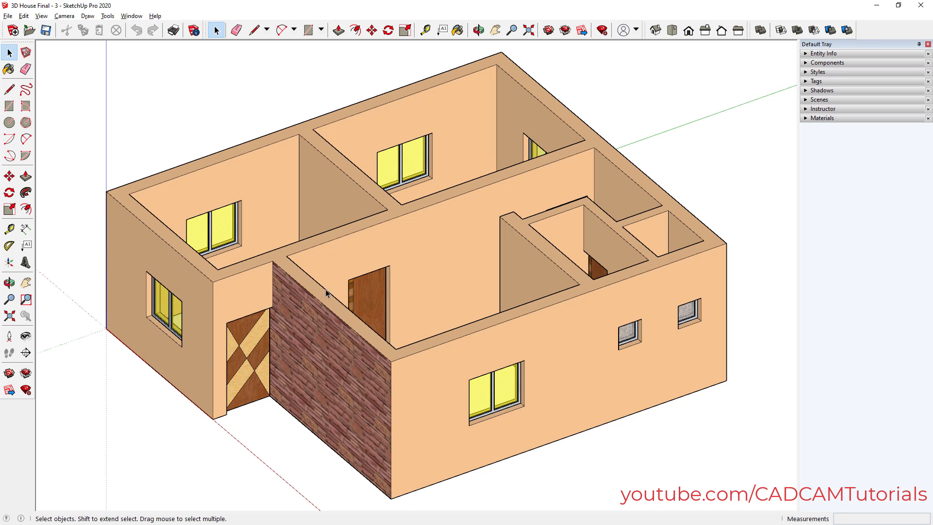
Place guides 100 mm outside the base edges of the front wall beside the entrance and the adjoining three-window side wall
{"action": "scroll", "coordinate": [339, 286], "scroll_direction": "down", "scroll_amount": 2}
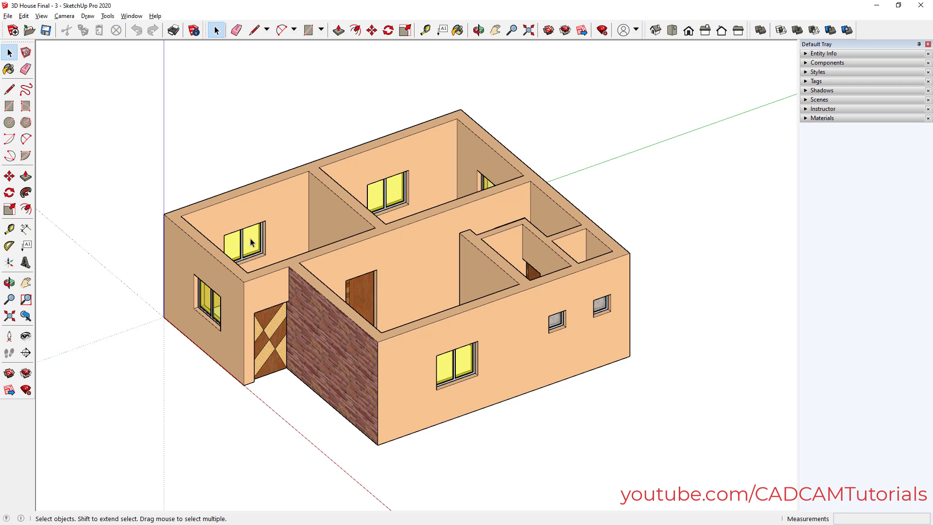
{"action": "left_click", "coordinate": [424, 31]}
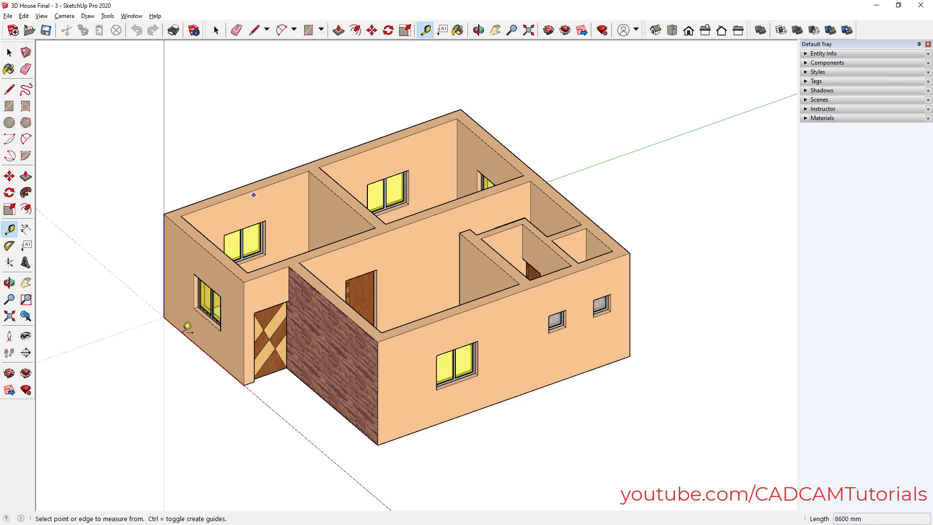
{"action": "left_click", "coordinate": [214, 359]}
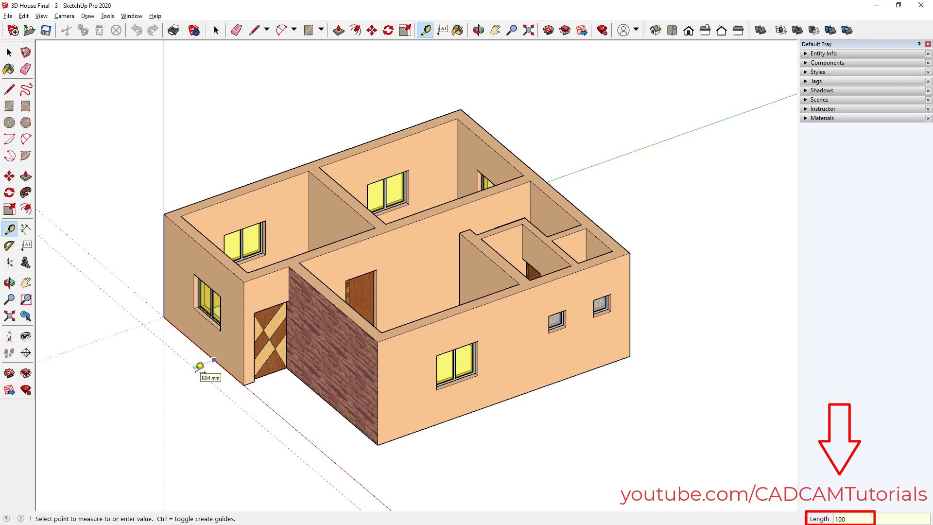
{"action": "key", "text": "Return"}
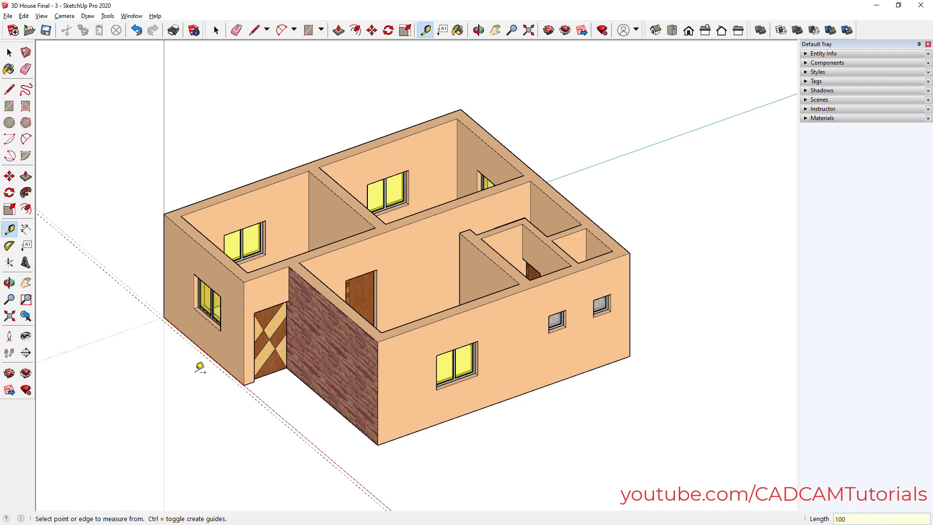
{"action": "left_click", "coordinate": [459, 414]}
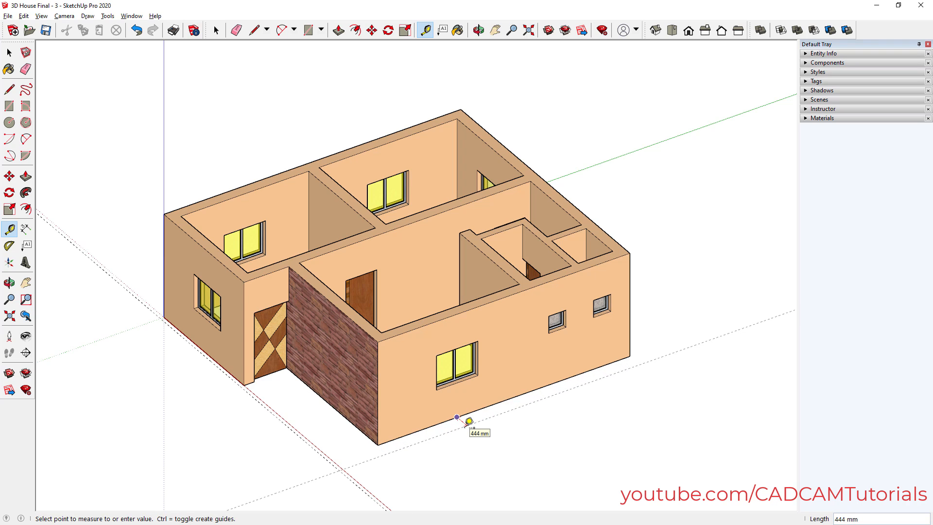
{"action": "type", "text": "100"}
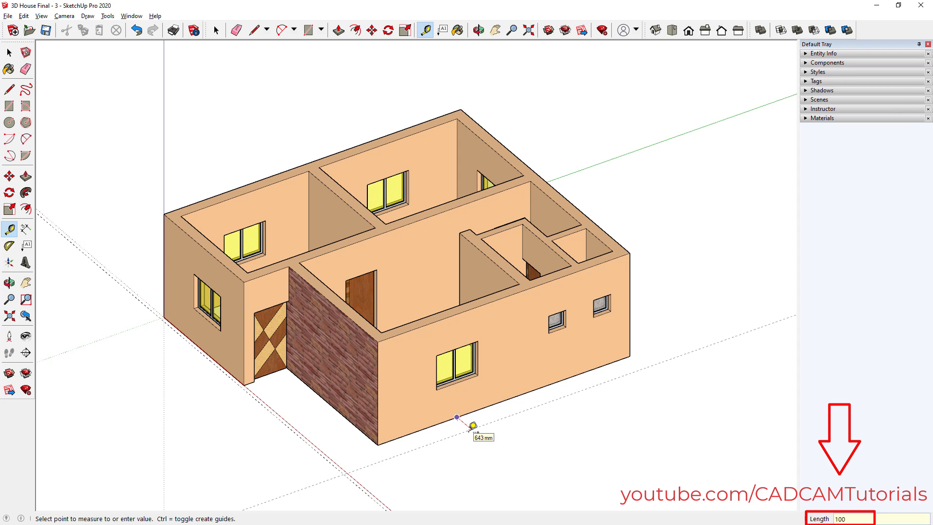
{"action": "key", "text": "Return"}
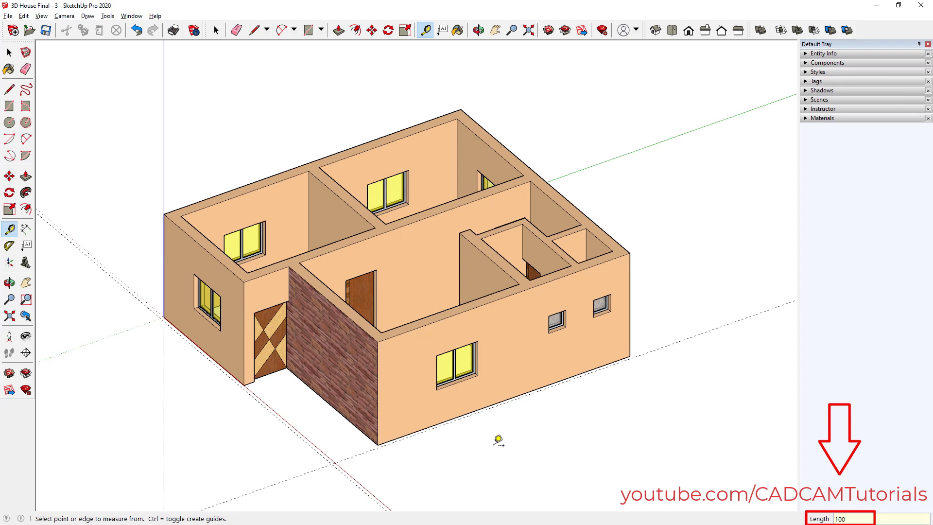
Place guides 100 mm outside the base edges of the rear wall and the remaining side wall with two windows
{"action": "middle_click_drag", "start_coordinate": [651, 370], "coordinate": [271, 354]}
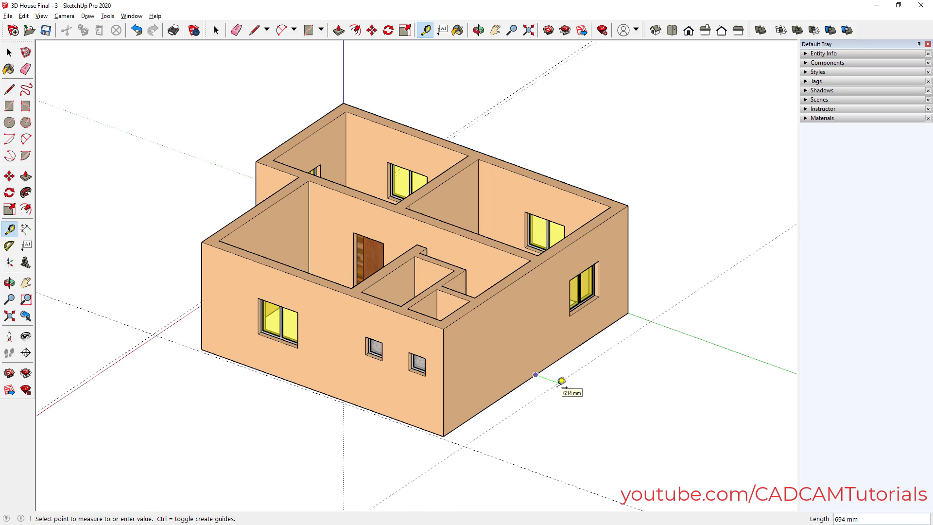
{"action": "key", "text": "Return"}
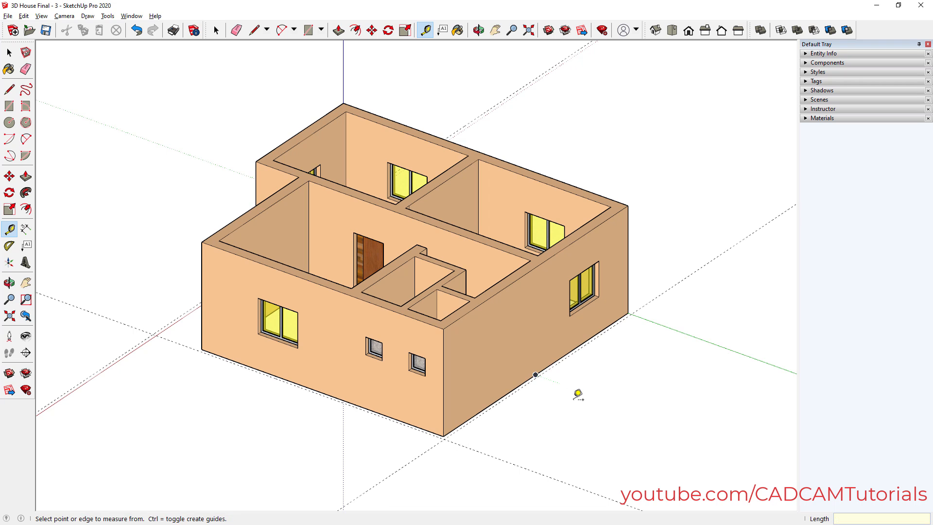
{"action": "middle_click_drag", "start_coordinate": [632, 369], "coordinate": [313, 375]}
{"action": "left_click", "coordinate": [550, 365]}
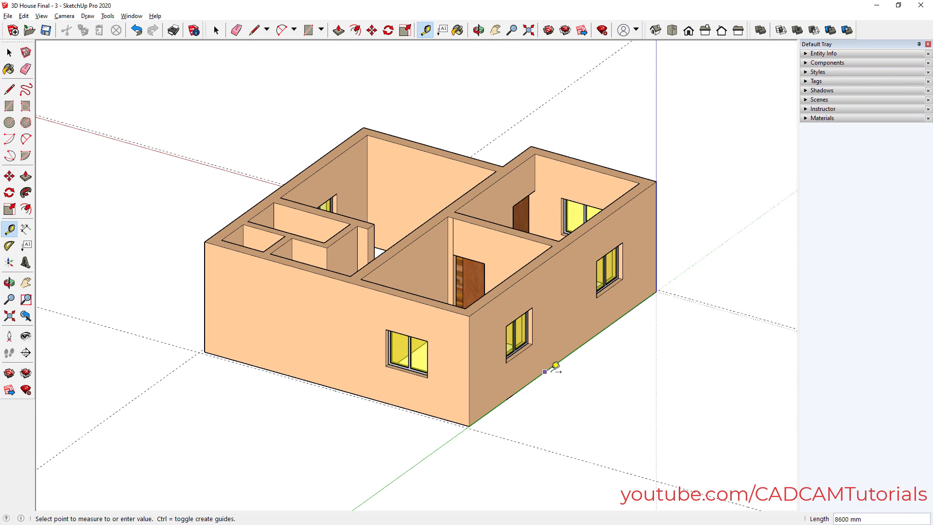
{"action": "type", "text": "100"}
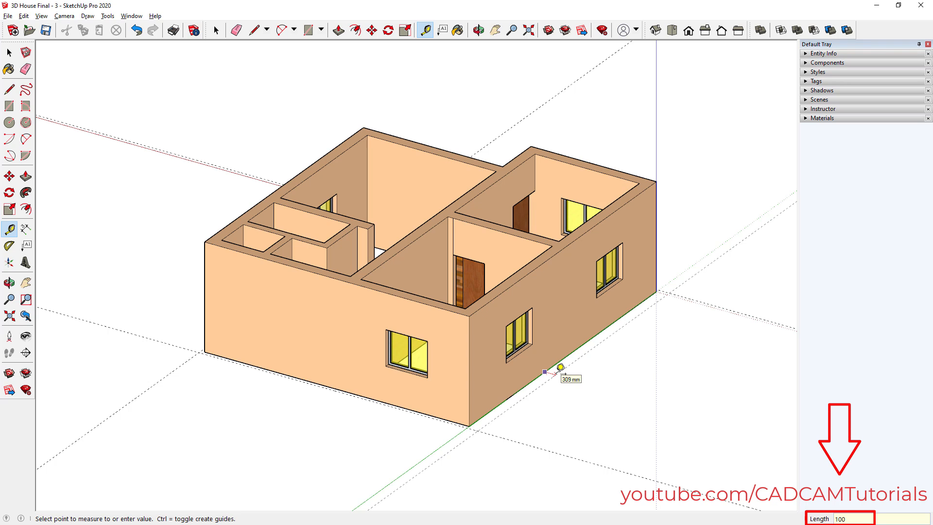
{"action": "key", "text": "Return"}
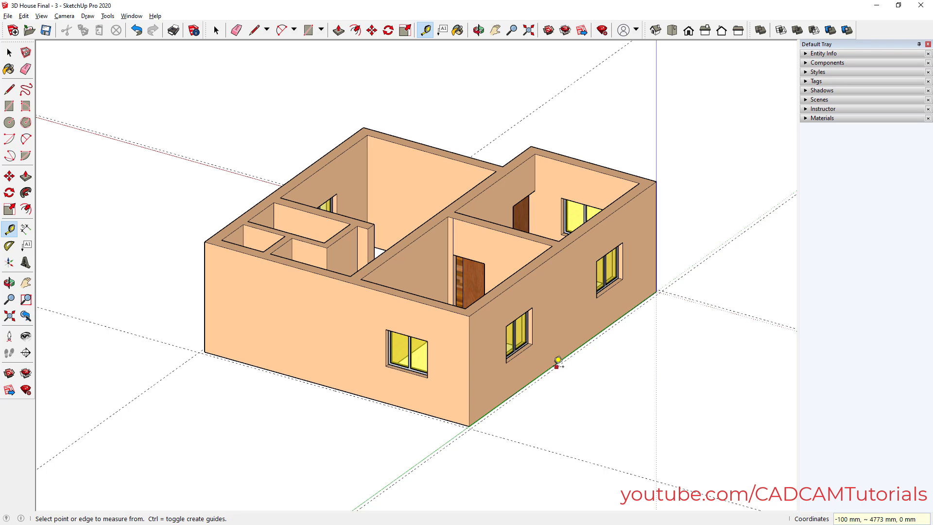
Draw a 7800 by 8800 mm base rectangle around the house between opposite guide intersections
{"action": "left_click", "coordinate": [308, 31]}
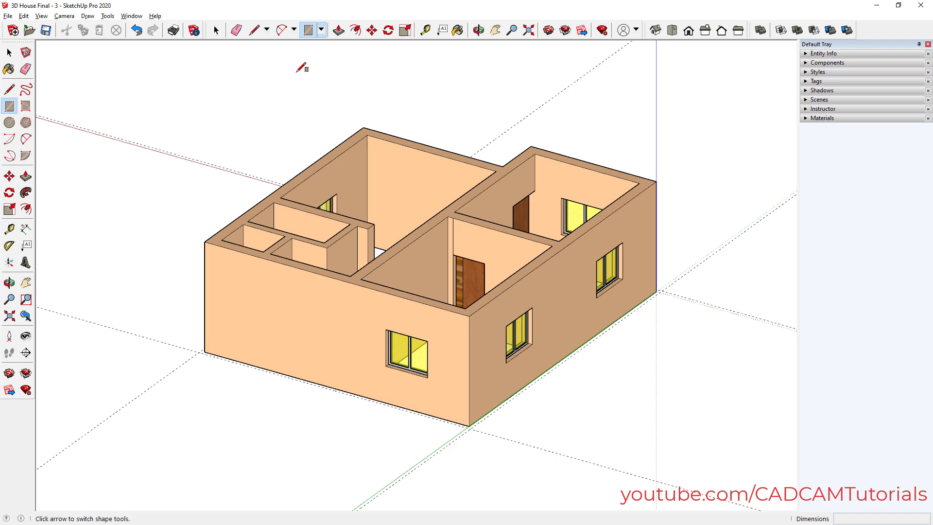
{"action": "left_click", "coordinate": [200, 351]}
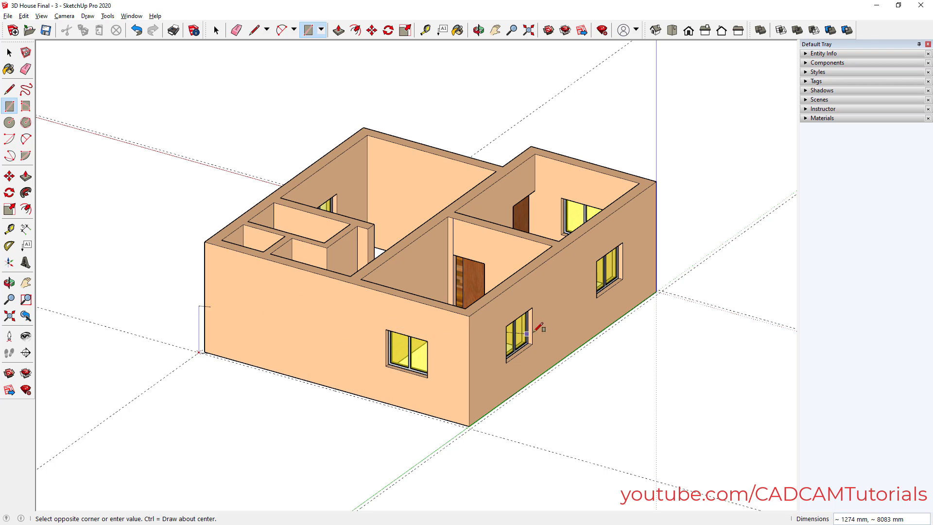
{"action": "left_click", "coordinate": [662, 291]}
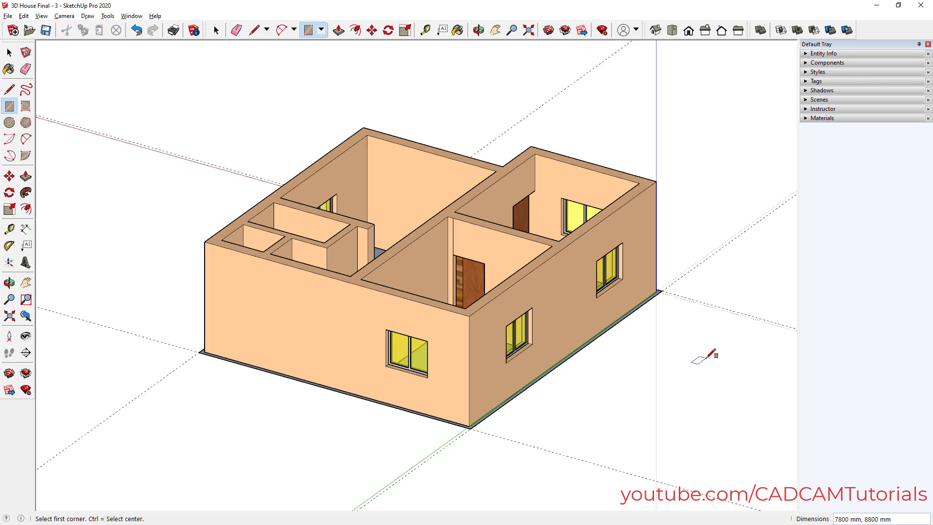
{"action": "middle_click_drag", "start_coordinate": [172, 395], "coordinate": [582, 404]}
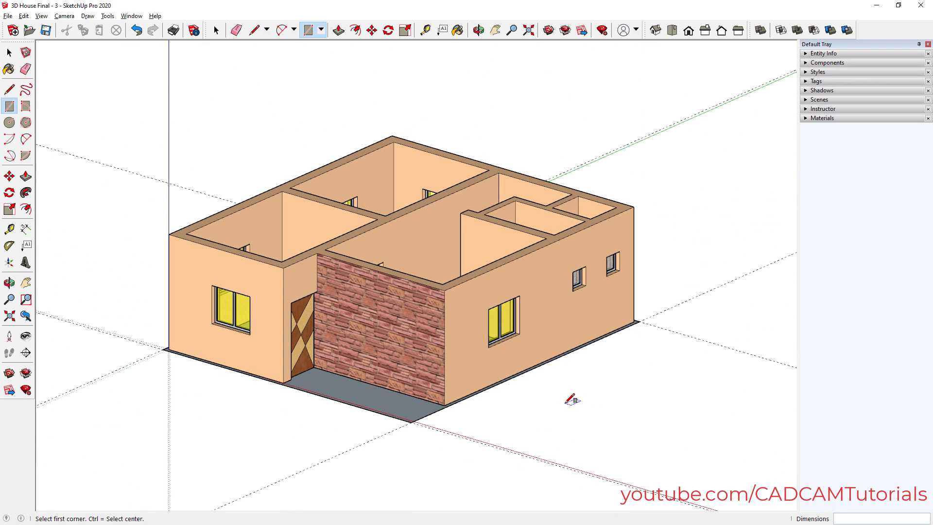
{"action": "key", "text": "space"}
Group the face and edges of the base rectangle under the house
{"action": "scroll", "coordinate": [329, 433], "scroll_direction": "up", "scroll_amount": 3}
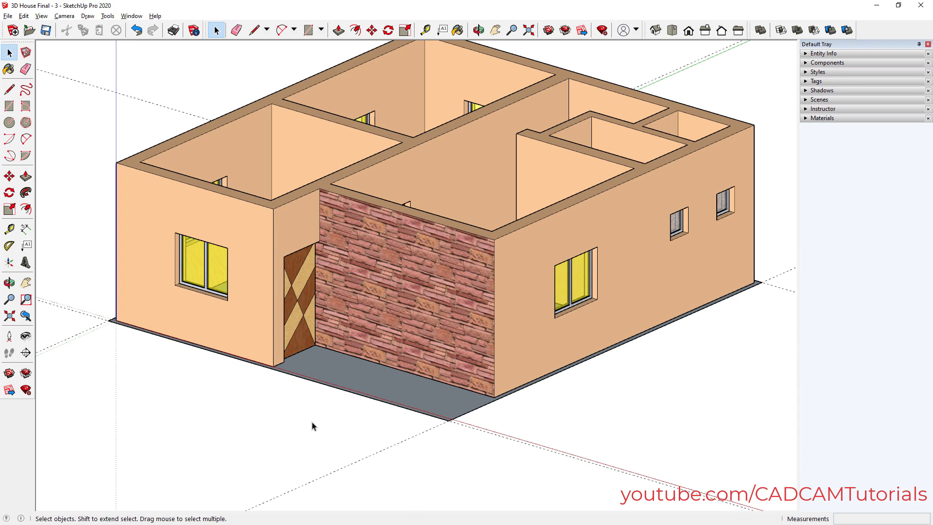
{"action": "left_click", "coordinate": [357, 384]}
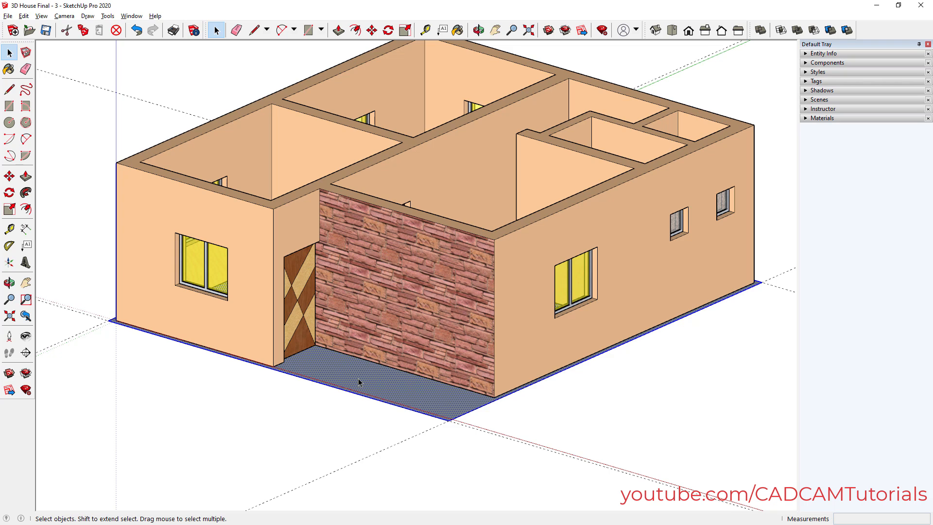
{"action": "right_click", "coordinate": [359, 381]}
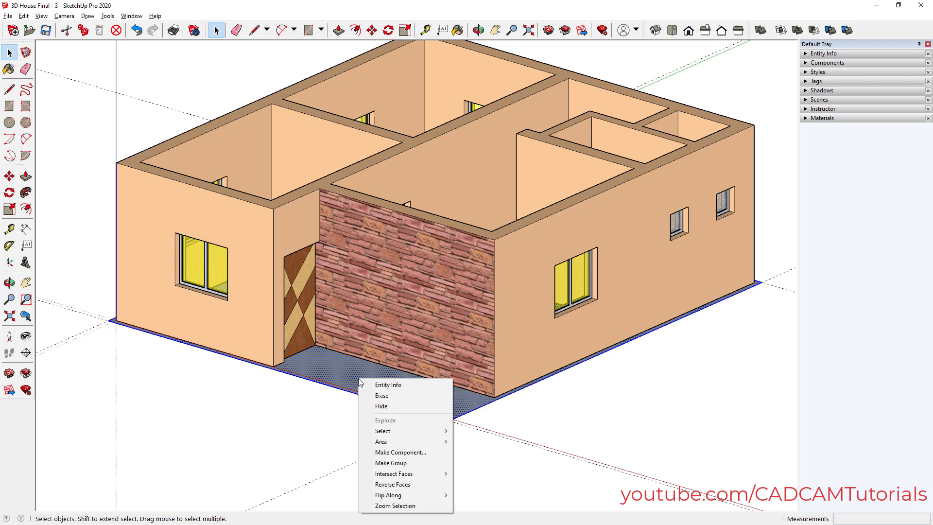
{"action": "left_click", "coordinate": [404, 464]}
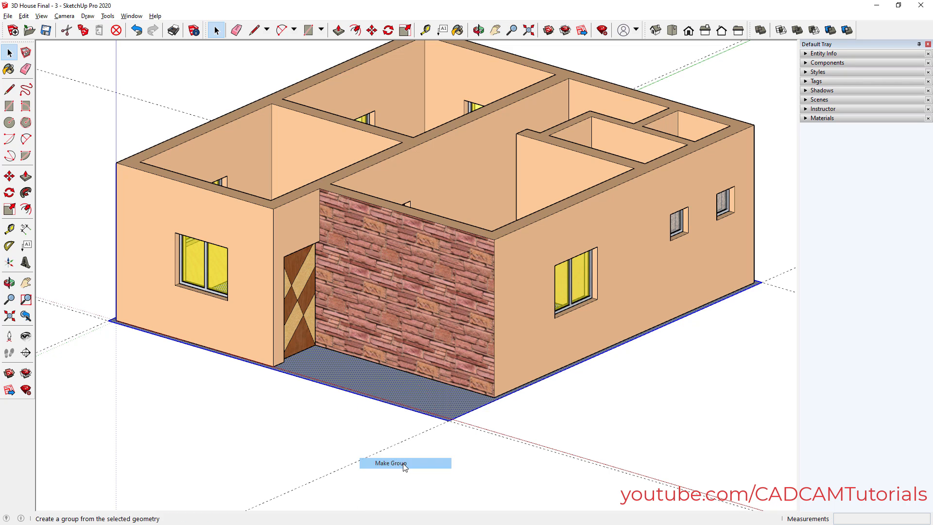
Open the base group for editing and push its face 600 mm downward to form the foundation
{"action": "double_click", "coordinate": [387, 389]}
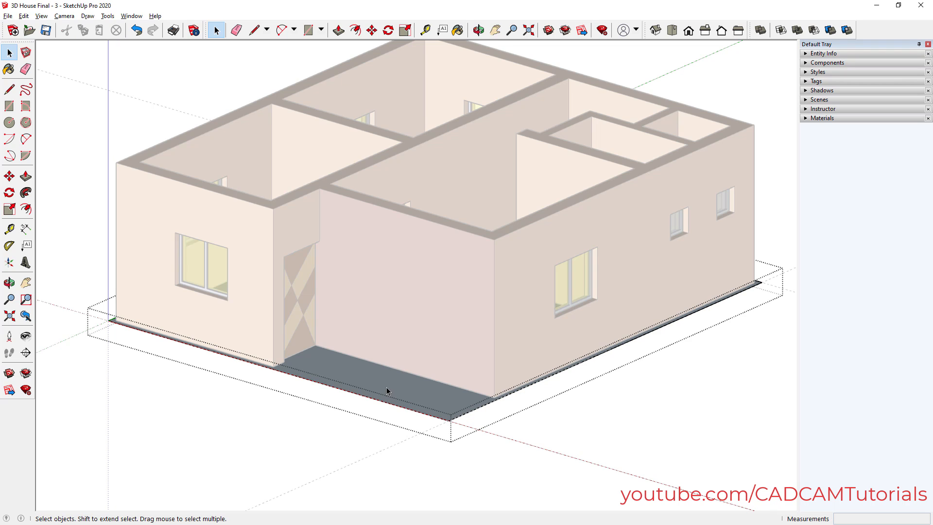
{"action": "left_click", "coordinate": [339, 31]}
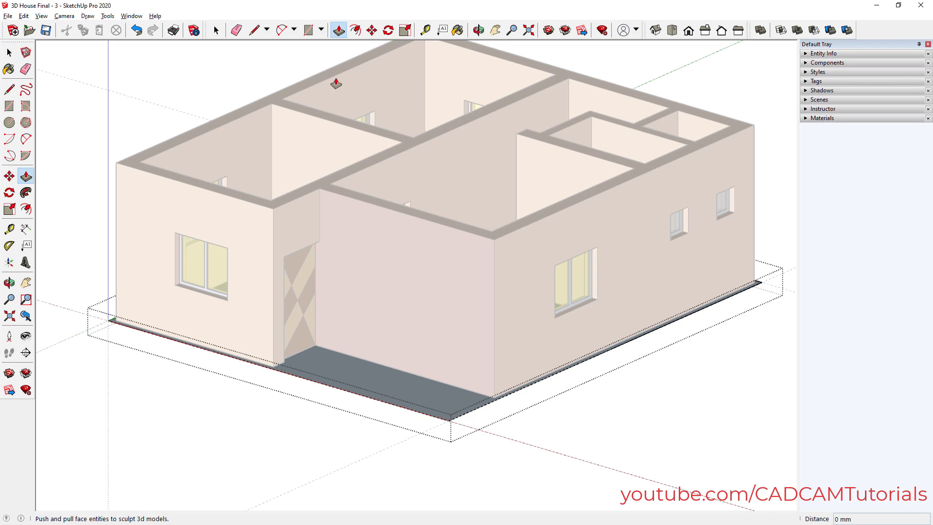
{"action": "left_click", "coordinate": [380, 387]}
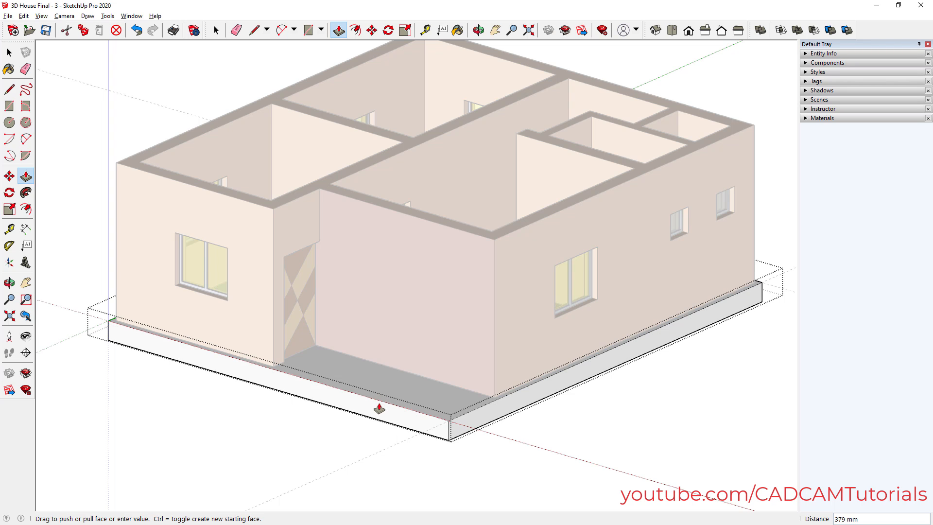
{"action": "type", "text": "600"}
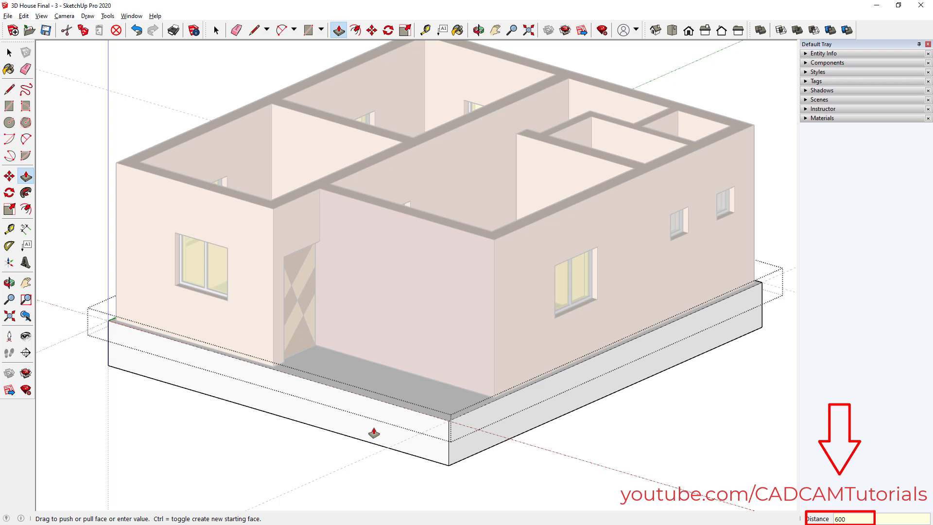
{"action": "key", "text": "Return"}
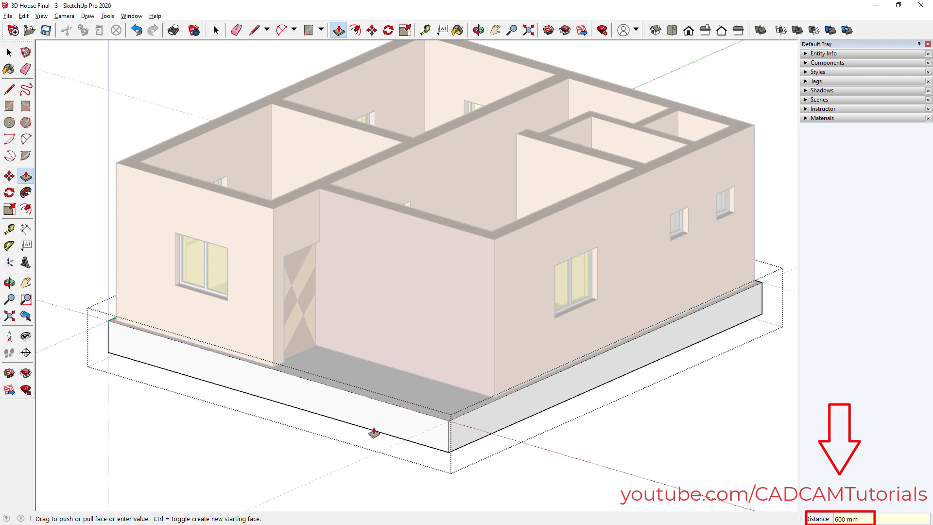
{"action": "key", "text": "space"}
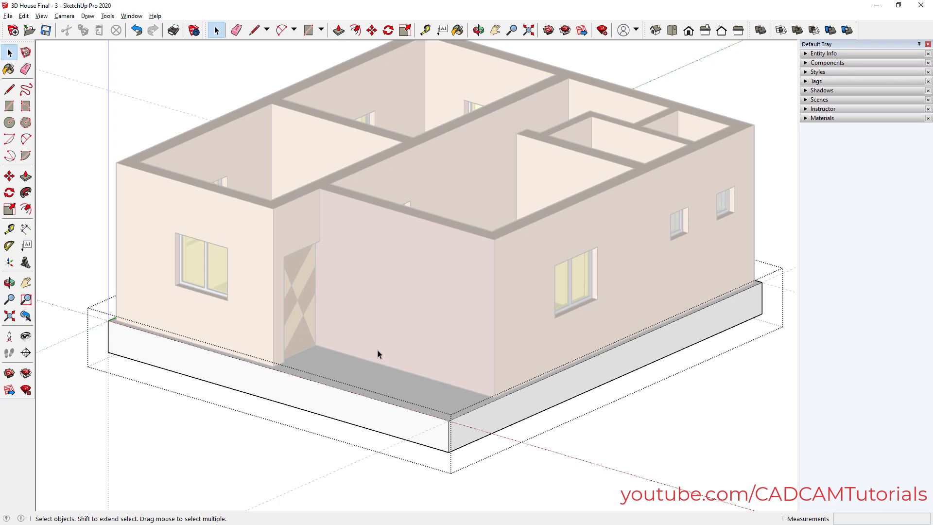
Place a guide on the foundation's top face, 100 mm outward from the brick wall's base edge
{"action": "scroll", "coordinate": [378, 352], "scroll_direction": "up", "scroll_amount": 6}
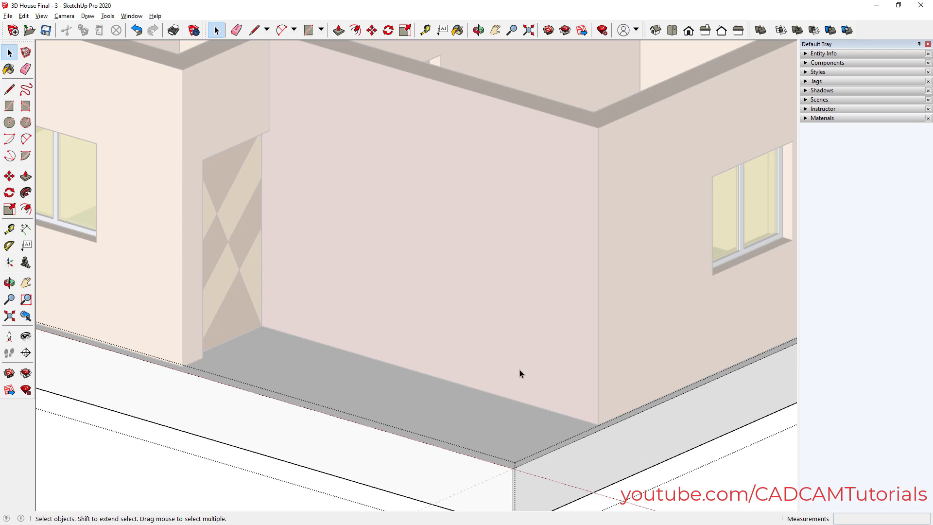
{"action": "left_click", "coordinate": [425, 30]}
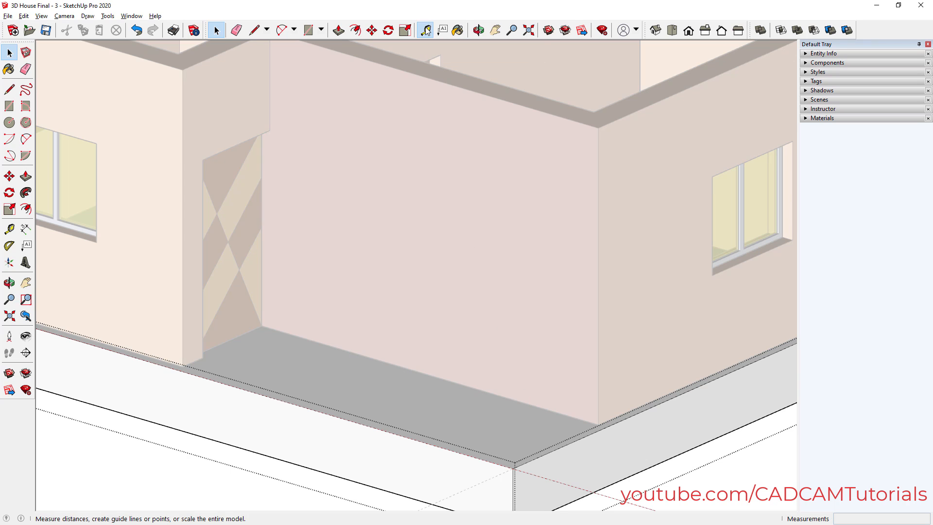
{"action": "left_click", "coordinate": [487, 389]}
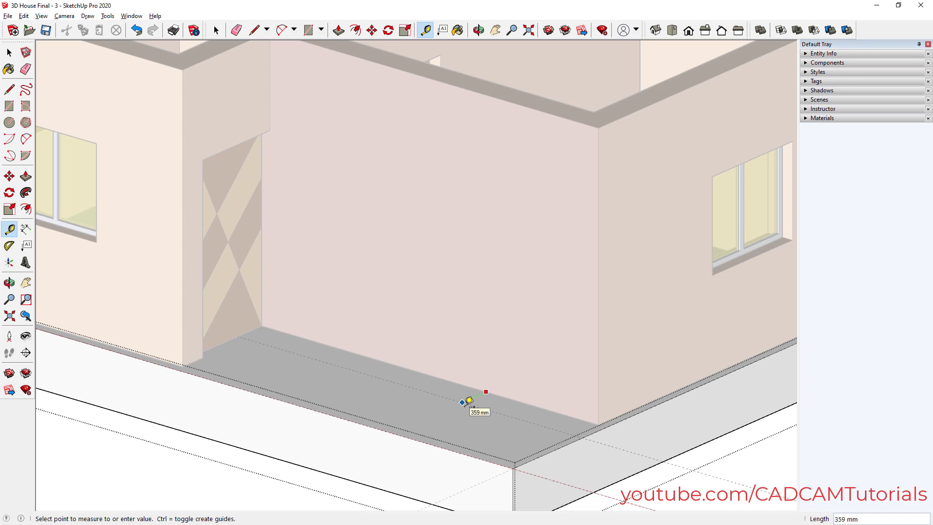
{"action": "type", "text": "100"}
{"action": "key", "text": "Return"}
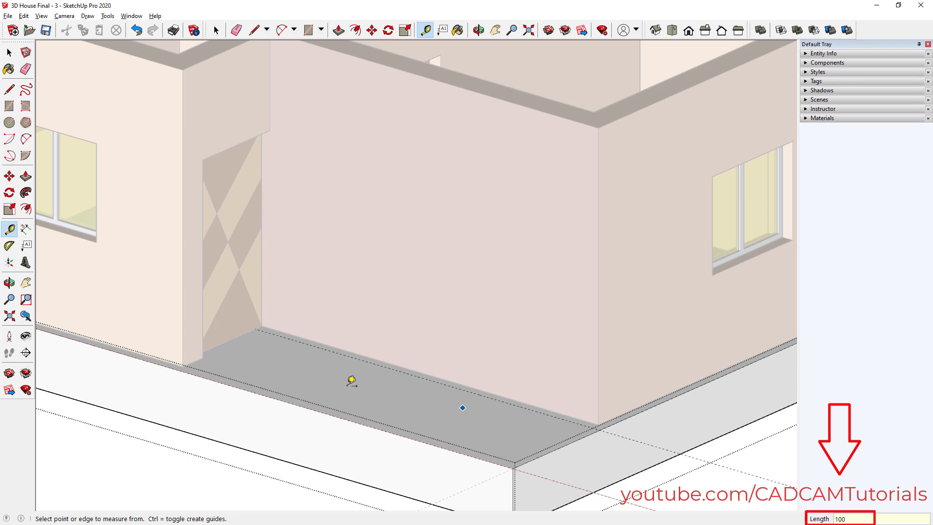
Place a guide on the porch floor, 240 mm from the base edge of the wall end beside the entrance door
{"action": "scroll", "coordinate": [254, 350], "scroll_direction": "up", "scroll_amount": 2}
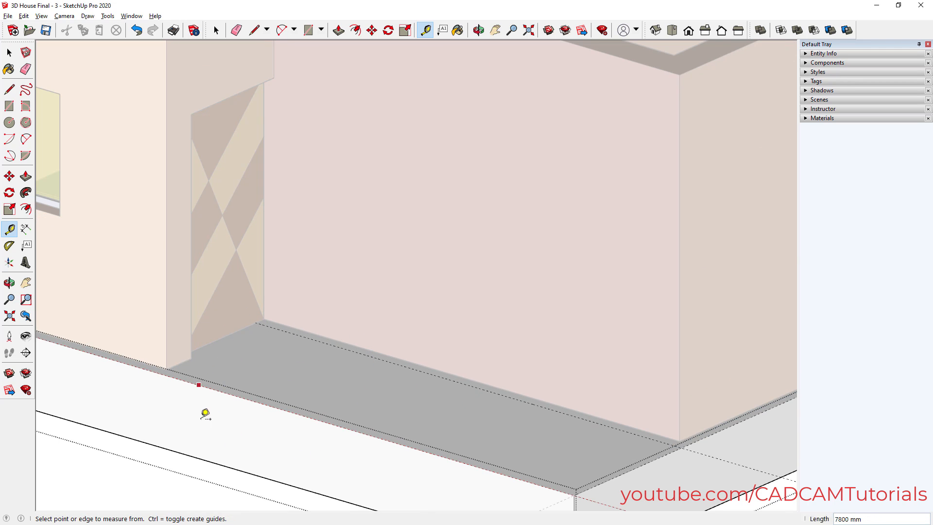
{"action": "left_click", "coordinate": [187, 362]}
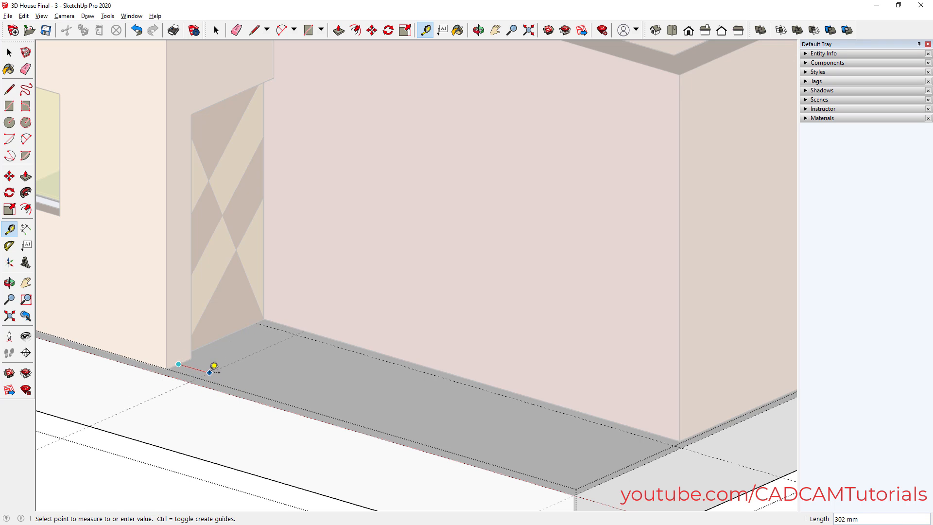
{"action": "type", "text": "2"}
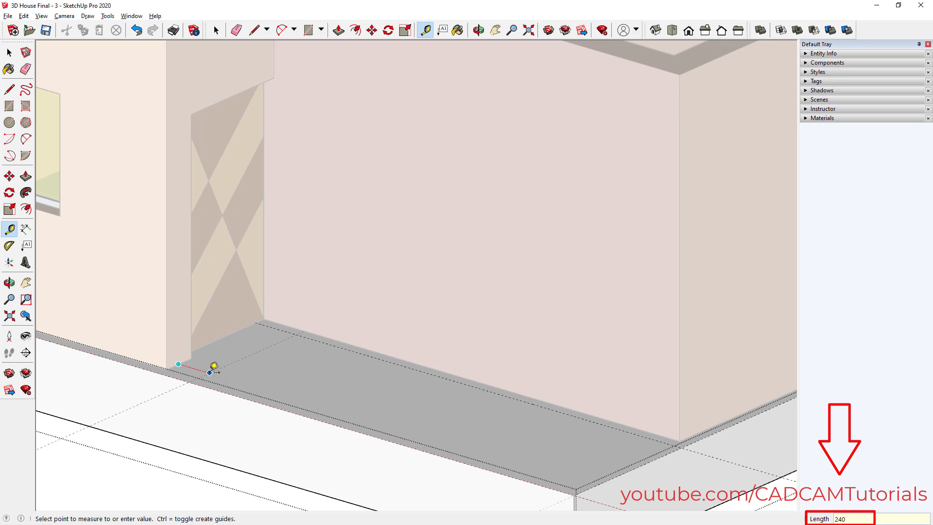
{"action": "type", "text": "40"}
{"action": "key", "text": "Return"}
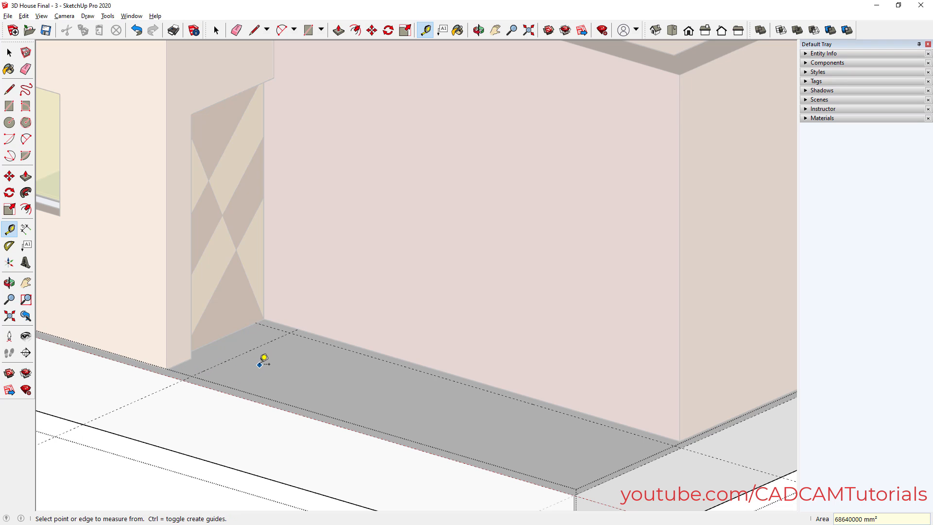
{"action": "key", "text": "space"}
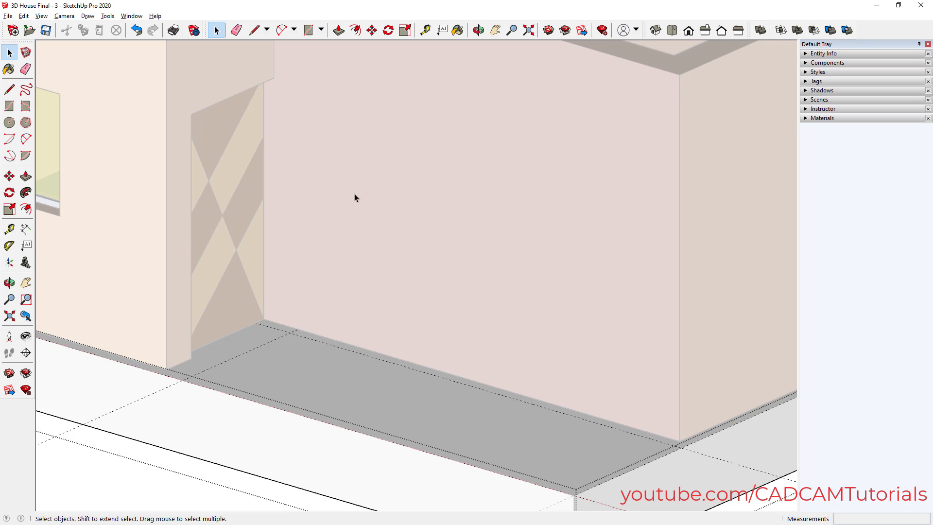
Copy the guide beside the entrance 240 mm along the porch floor and array it with *3 for the stair treads
{"action": "left_click", "coordinate": [371, 30]}
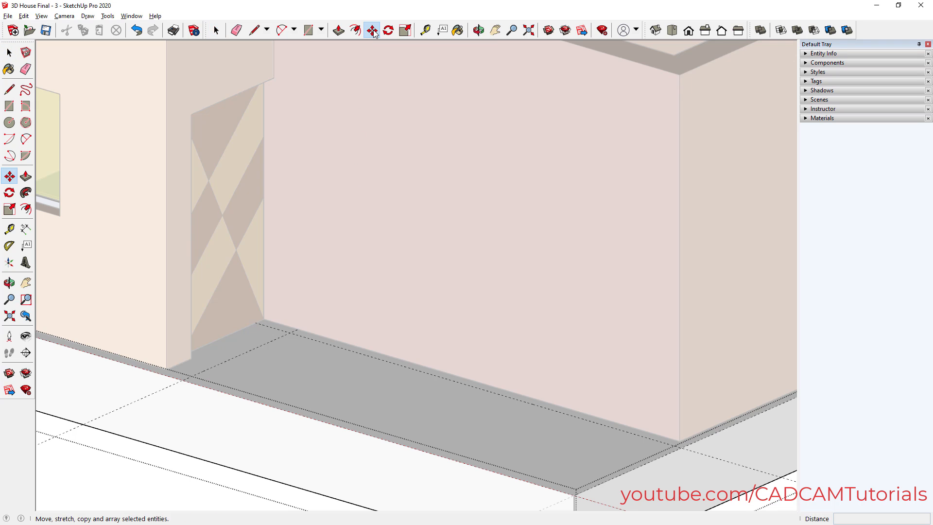
{"action": "left_click", "coordinate": [240, 356]}
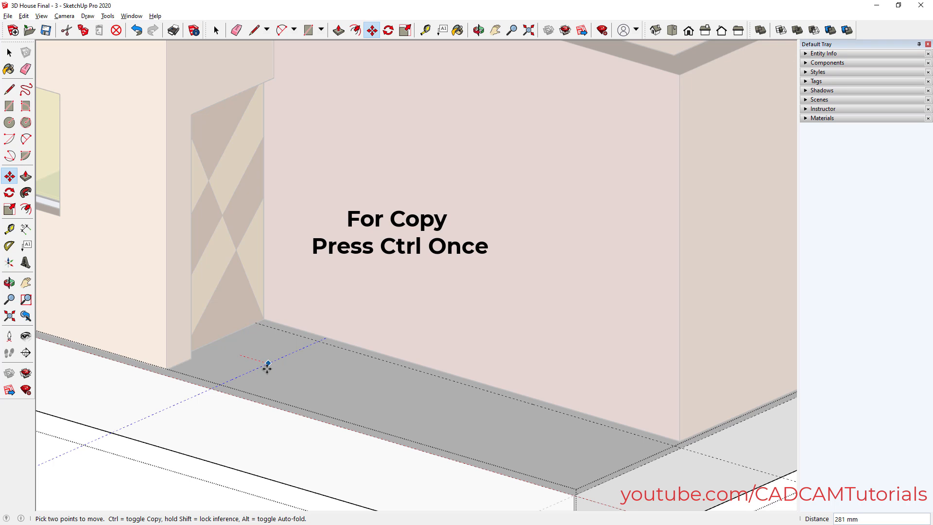
{"action": "key", "text": "ctrl"}
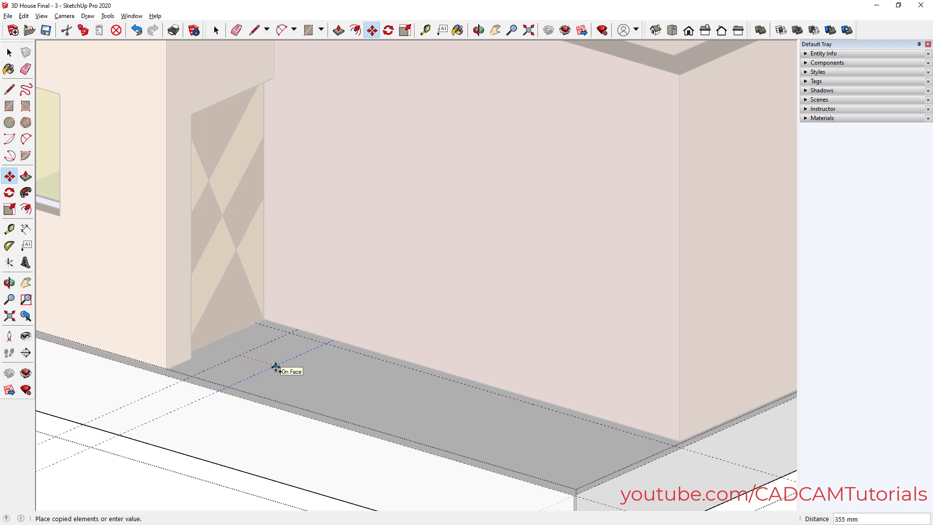
{"action": "type", "text": "240"}
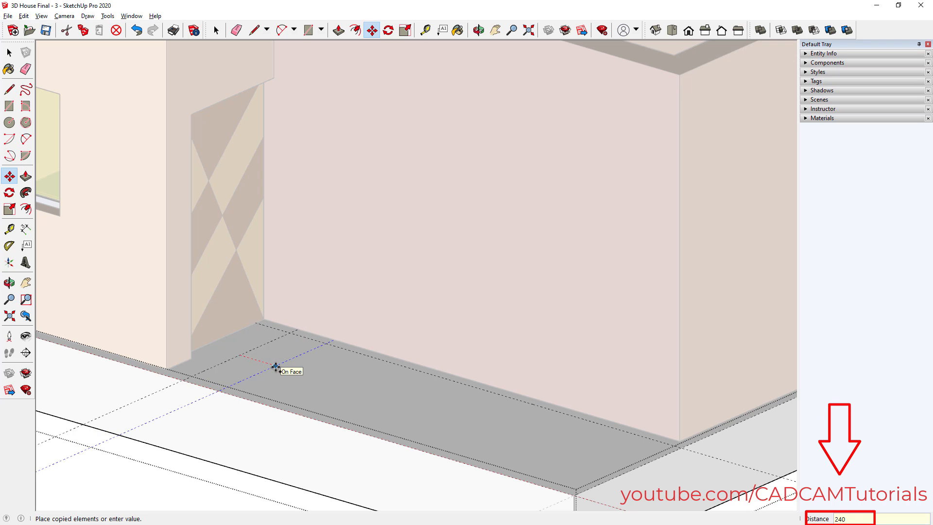
{"action": "key", "text": "Return"}
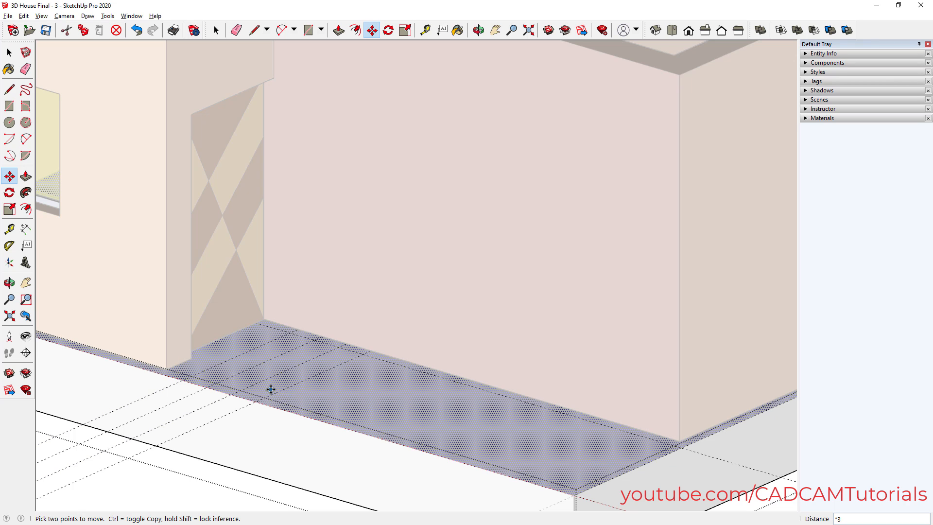
Copy the guide running along the brick wall outward to the base corner of the wall end beside the entrance door
{"action": "scroll", "coordinate": [308, 360], "scroll_direction": "up", "scroll_amount": 1}
{"action": "left_click", "coordinate": [403, 359]}
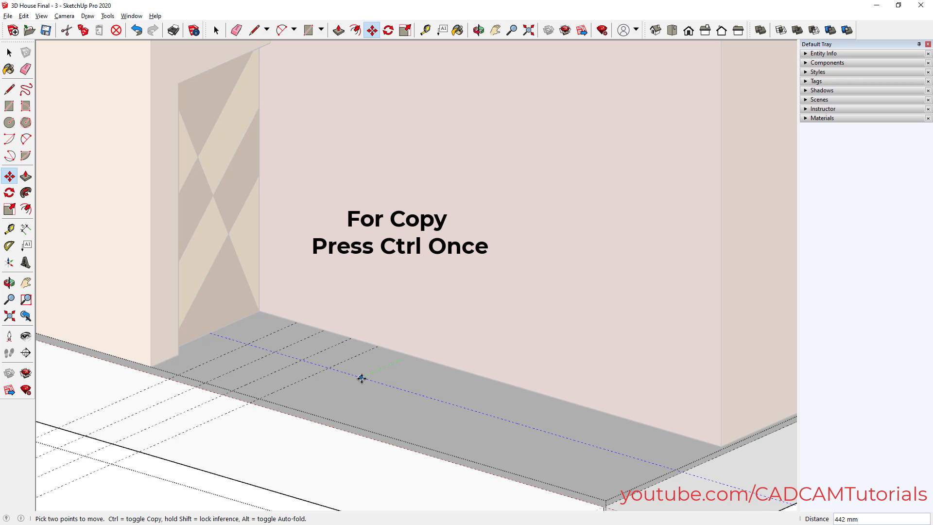
{"action": "key", "text": "ctrl"}
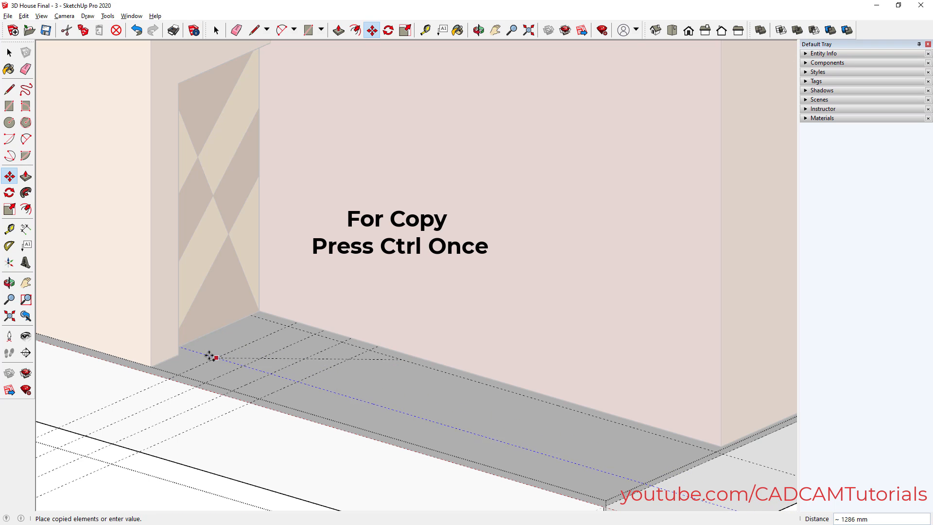
{"action": "left_click", "coordinate": [177, 354]}
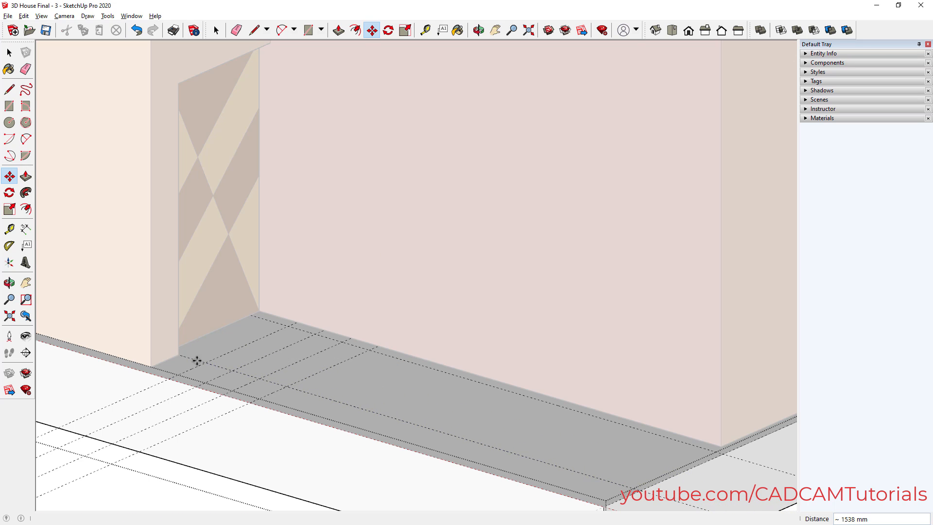
{"action": "key", "text": "space"}
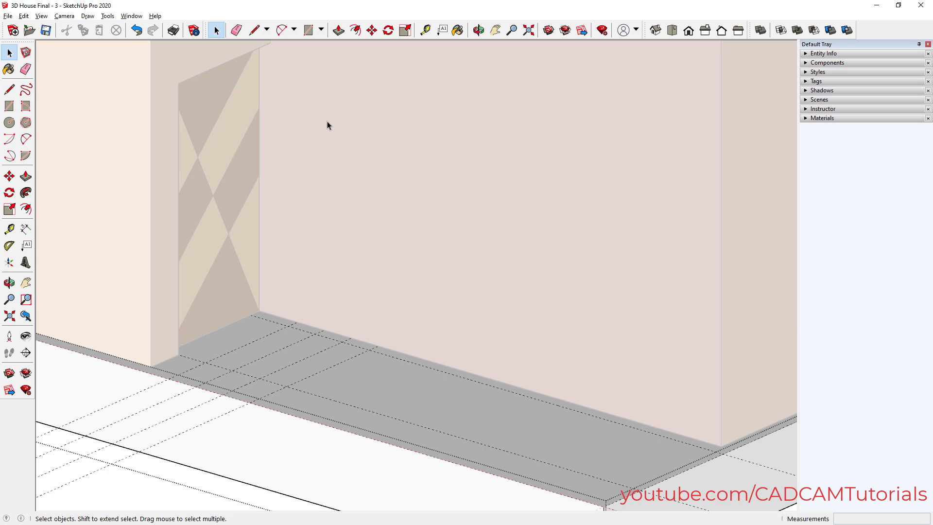
Draw a 3140 × 1300 mm rectangle on the porch floor, from the outermost tread guide at the front edge to the foundation's side edge
{"action": "left_click", "coordinate": [308, 31]}
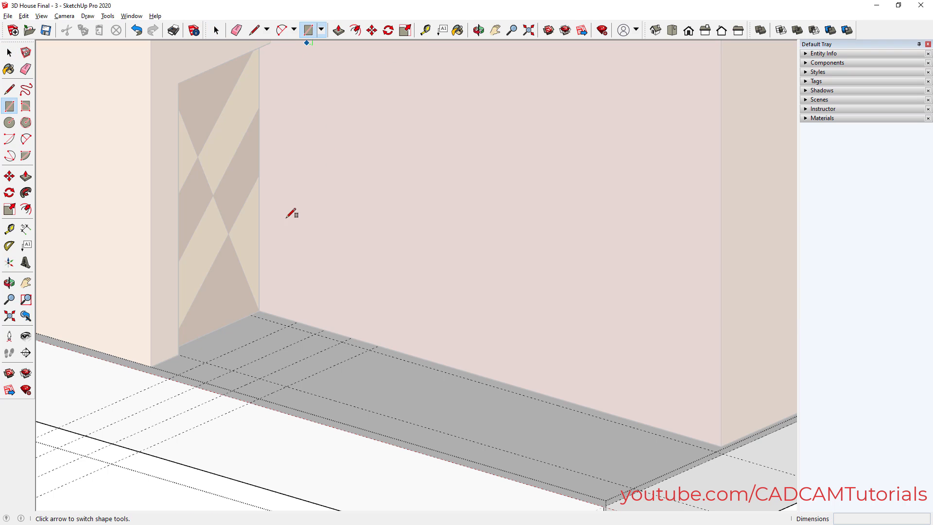
{"action": "left_click", "coordinate": [249, 402]}
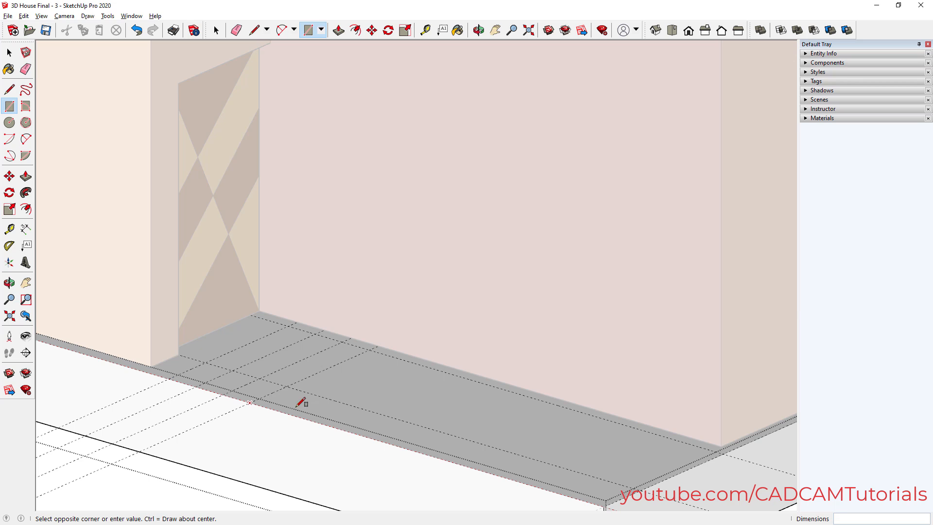
{"action": "left_click", "coordinate": [722, 452]}
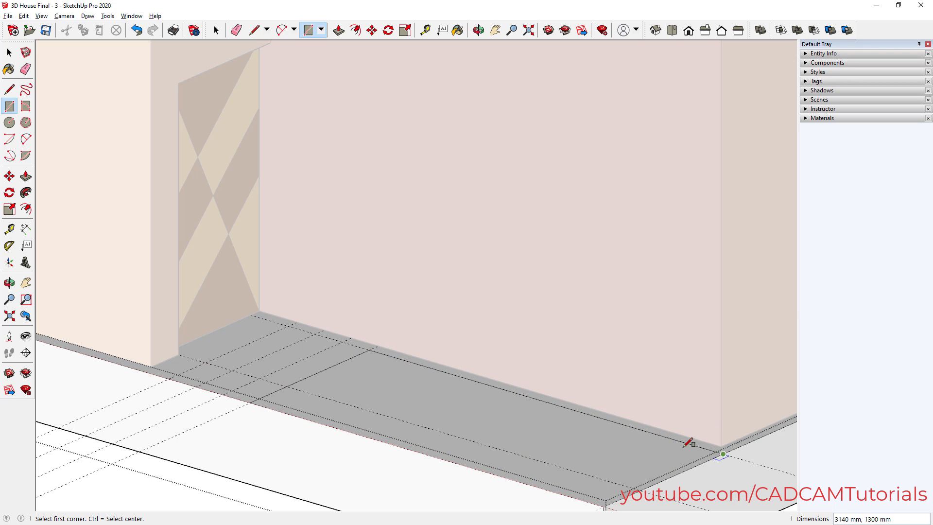
Draw three adjoining 900 × 240 mm tread rectangles between the guides on the porch floor
{"action": "scroll", "coordinate": [263, 365], "scroll_direction": "up", "scroll_amount": 1}
{"action": "scroll", "coordinate": [265, 364], "scroll_direction": "up", "scroll_amount": 2}
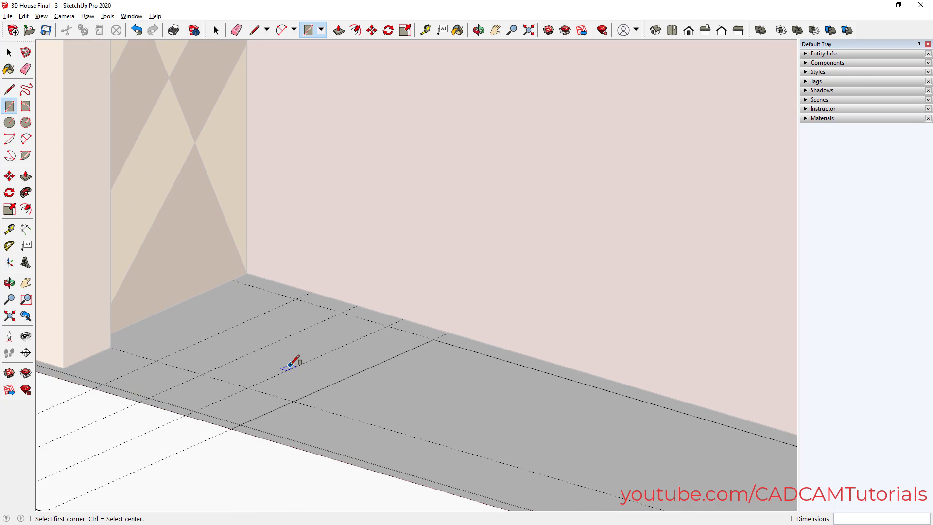
{"action": "left_click", "coordinate": [292, 401]}
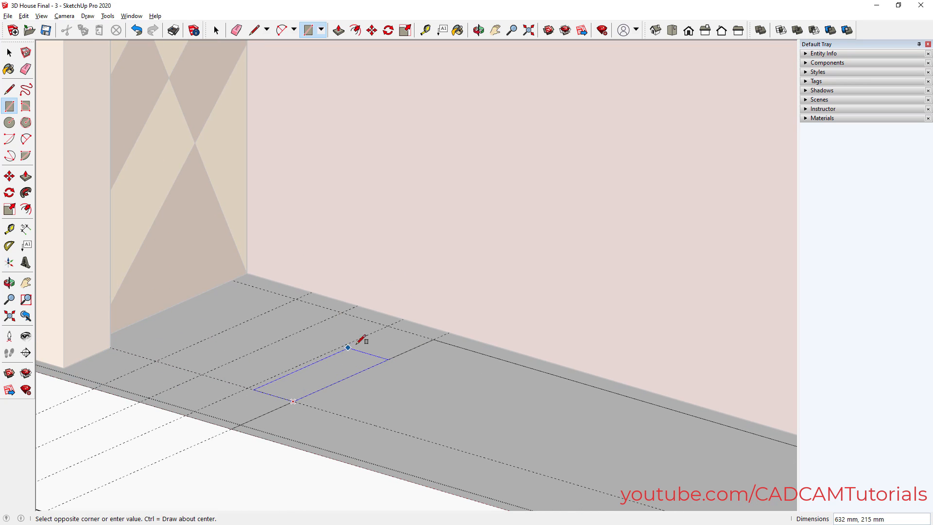
{"action": "left_click", "coordinate": [387, 326]}
{"action": "left_click", "coordinate": [247, 387]}
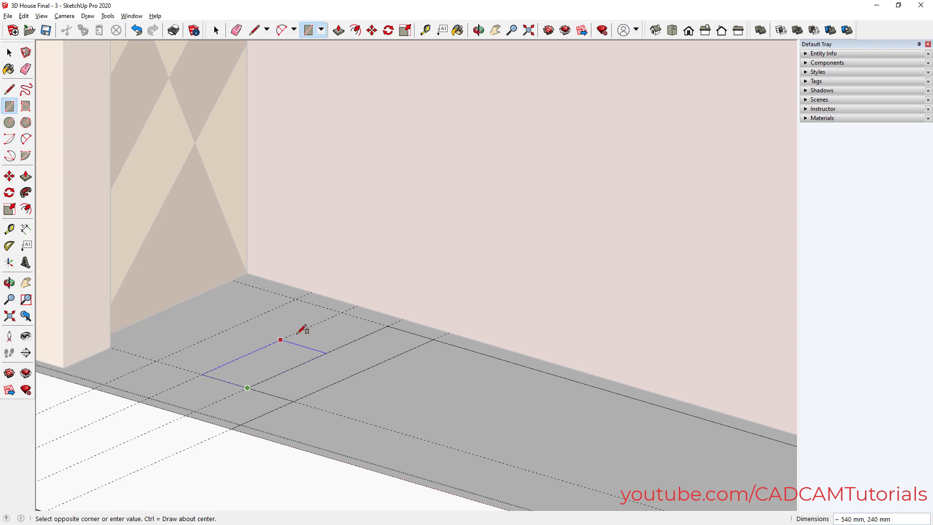
{"action": "left_click", "coordinate": [343, 312]}
{"action": "left_click", "coordinate": [202, 374]}
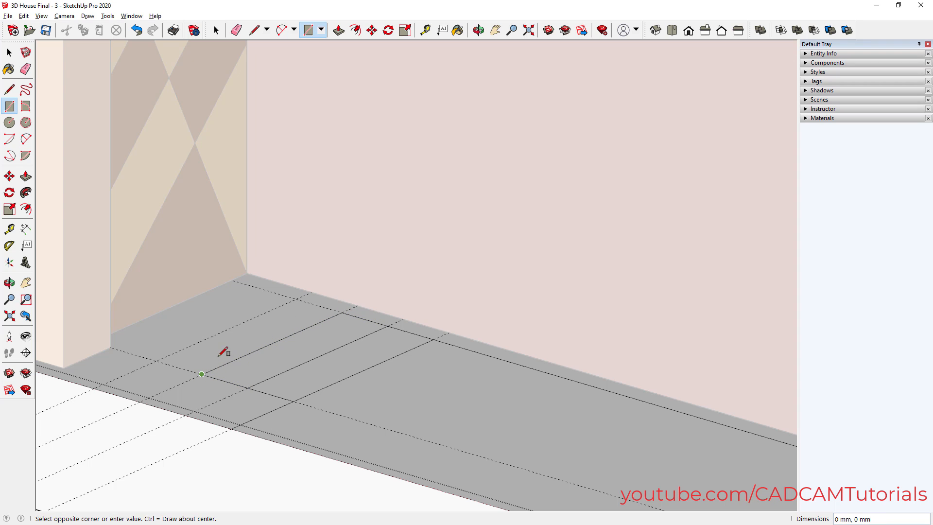
{"action": "left_click", "coordinate": [296, 297]}
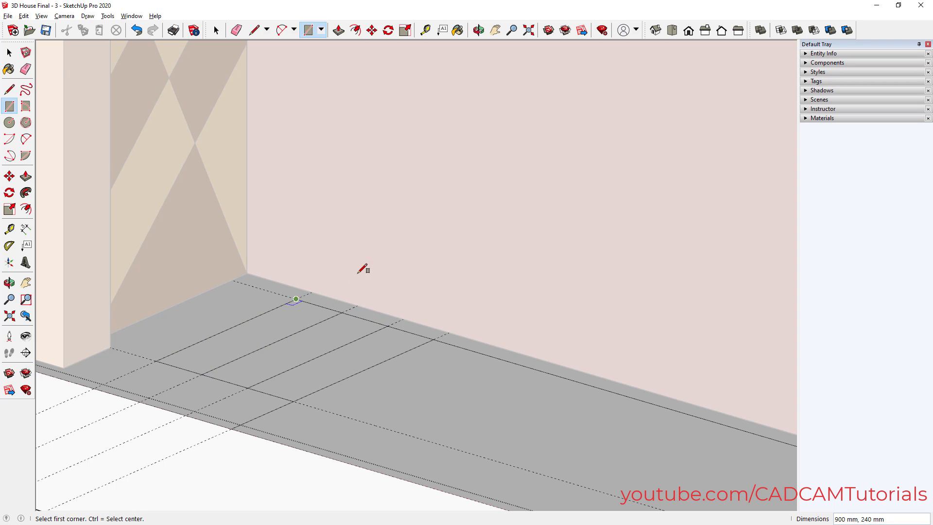
{"action": "key", "text": "space"}
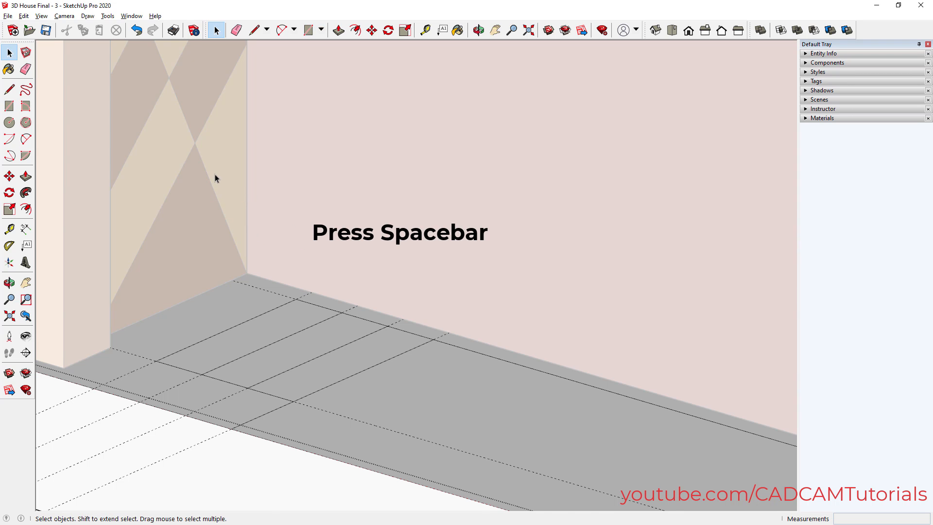
Push the large porch rectangle down 600 mm to cut it away from the foundation
{"action": "scroll", "coordinate": [215, 174], "scroll_direction": "down", "scroll_amount": 3}
{"action": "scroll", "coordinate": [757, 405], "scroll_direction": "down", "scroll_amount": 2}
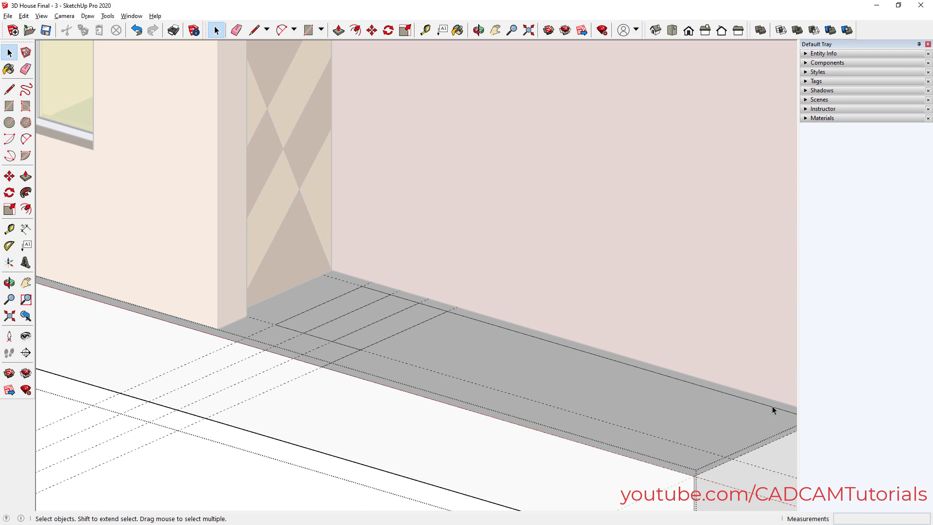
{"action": "left_click", "coordinate": [339, 30]}
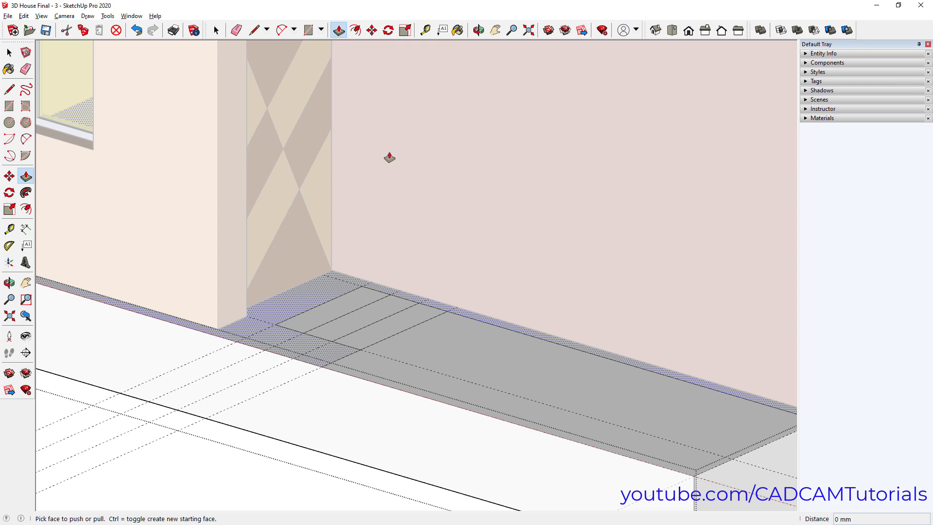
{"action": "left_click", "coordinate": [519, 372]}
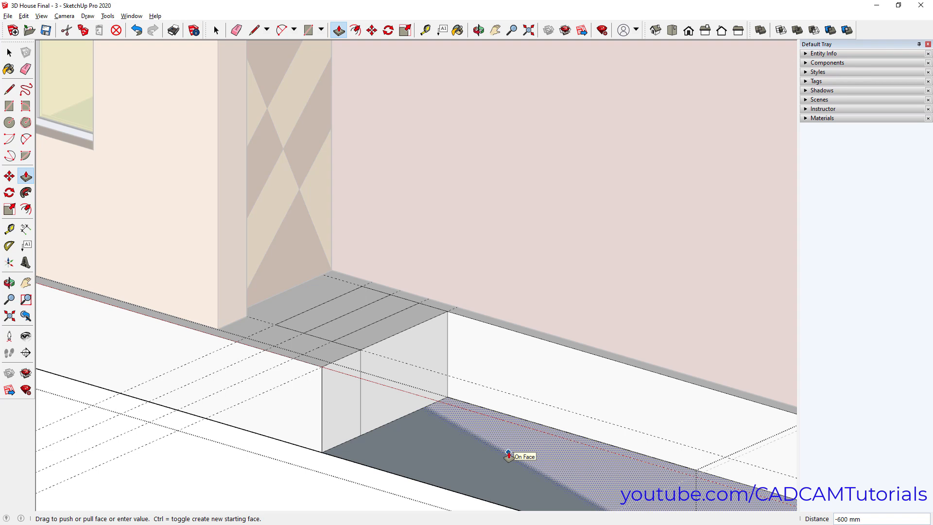
{"action": "key", "text": "Escape"}
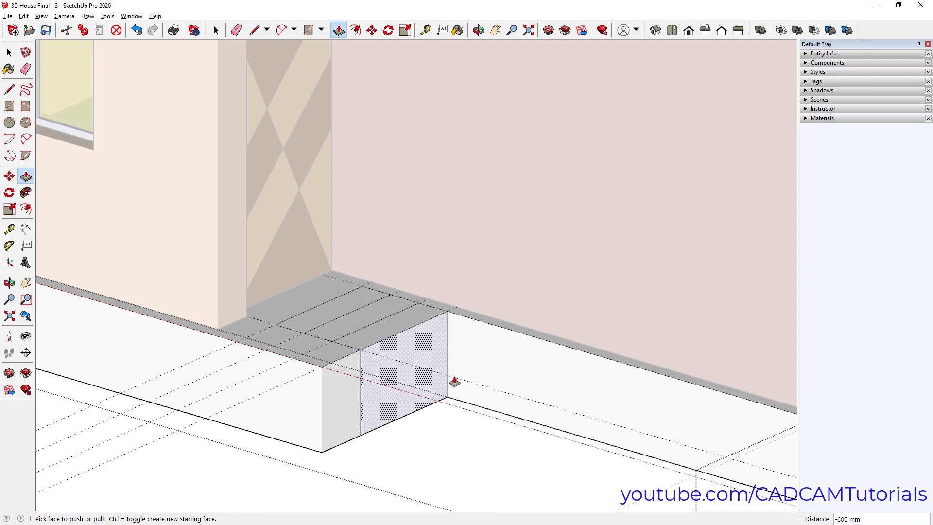
Push the tread rectangle farthest from the entrance down 450 mm to form the lowest step
{"action": "scroll", "coordinate": [485, 334], "scroll_direction": "up", "scroll_amount": 5}
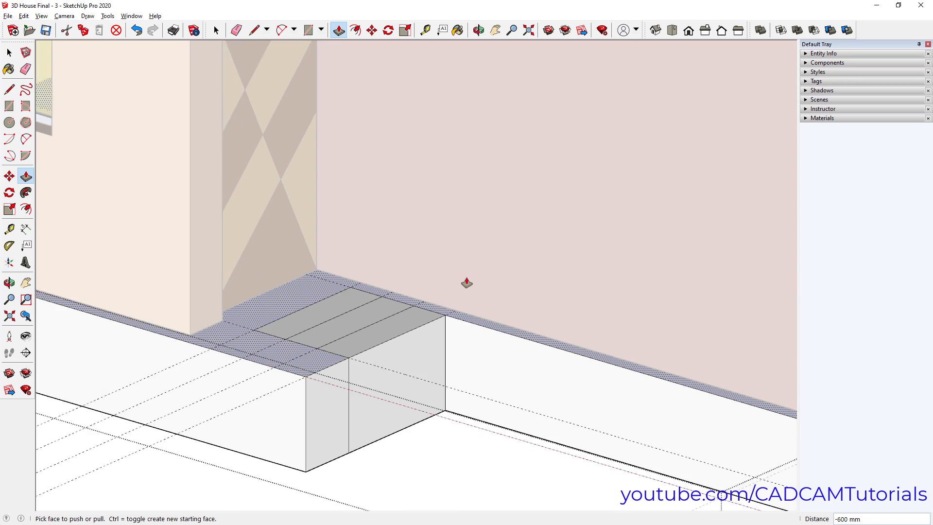
{"action": "scroll", "coordinate": [372, 320], "scroll_direction": "down", "scroll_amount": 1}
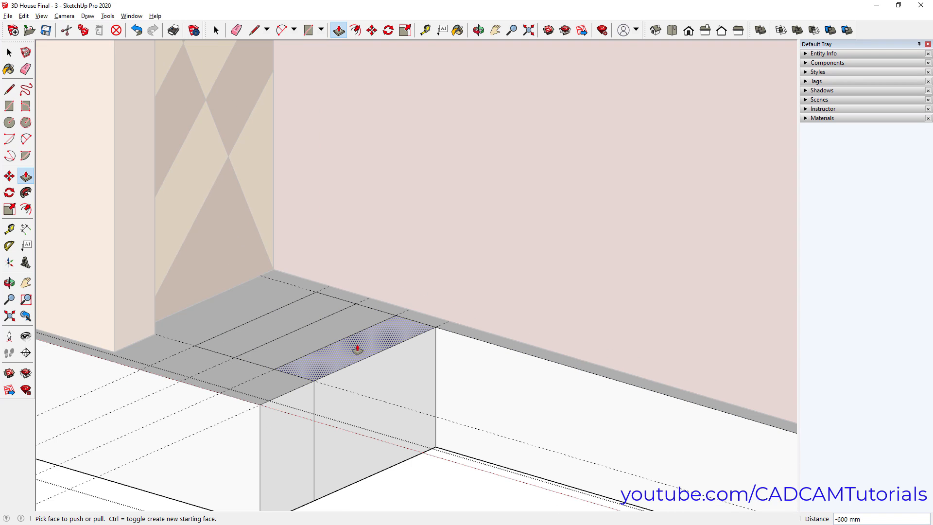
{"action": "left_click", "coordinate": [364, 352]}
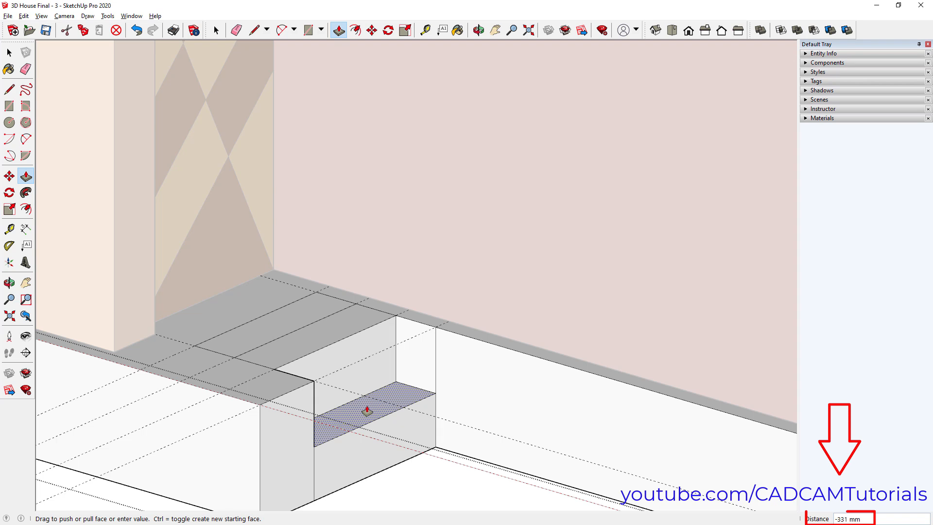
{"action": "type", "text": "450"}
{"action": "key", "text": "Return"}
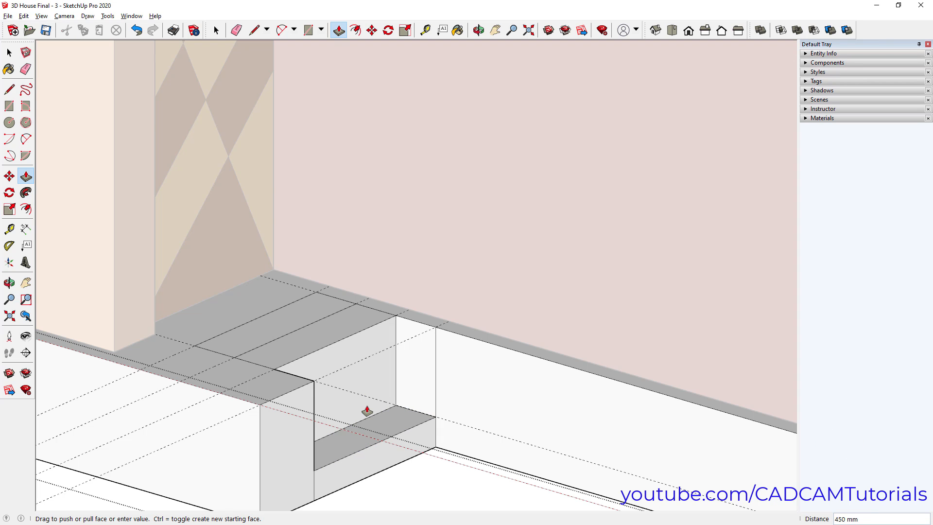
Push the middle tread down 300 mm and the tread nearest the entrance down 150 mm
{"action": "left_click", "coordinate": [337, 328]}
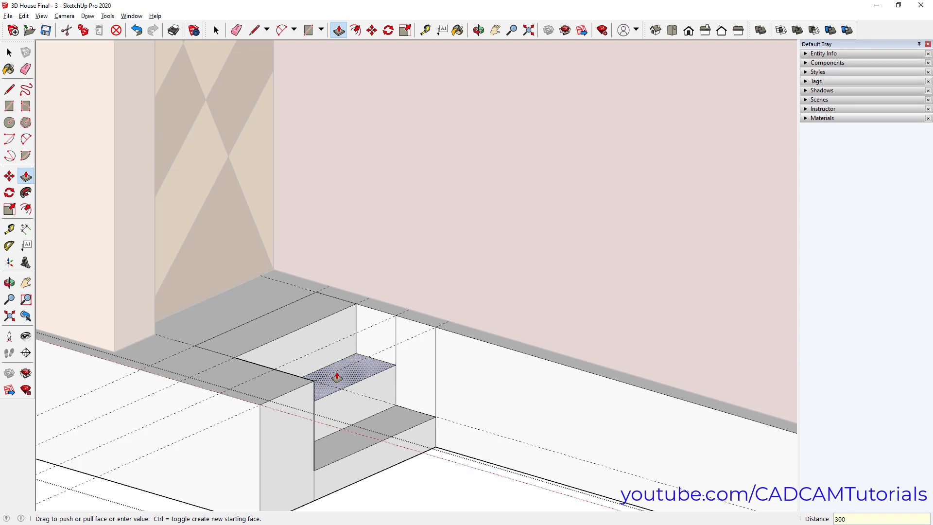
{"action": "key", "text": "Return"}
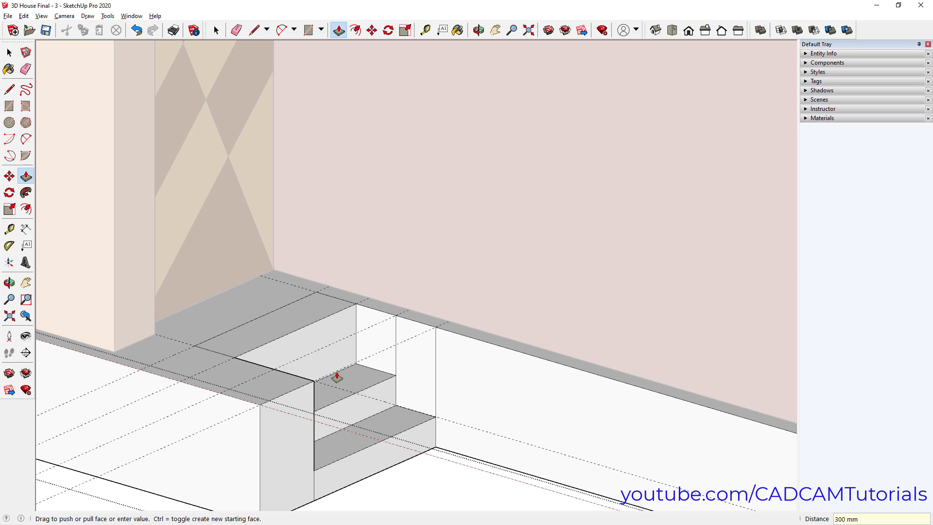
{"action": "left_click", "coordinate": [298, 318]}
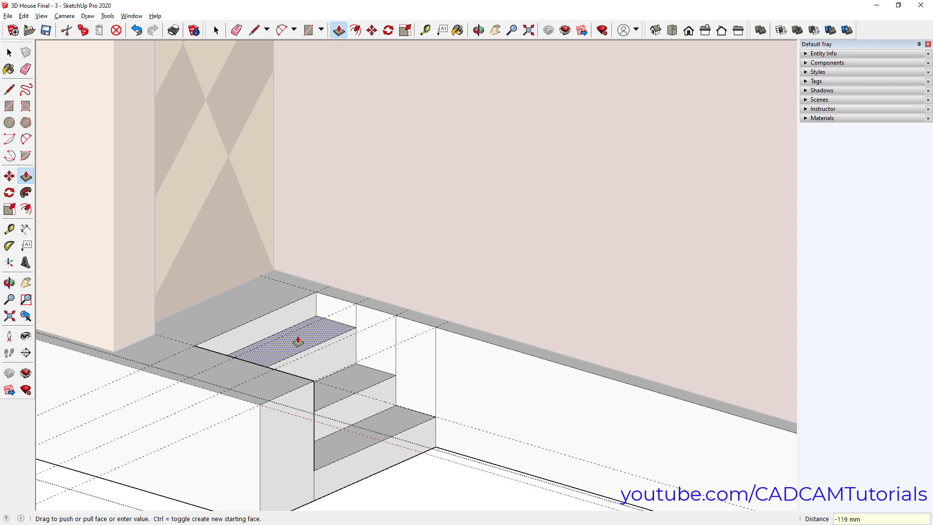
{"action": "type", "text": "150"}
{"action": "key", "text": "Return"}
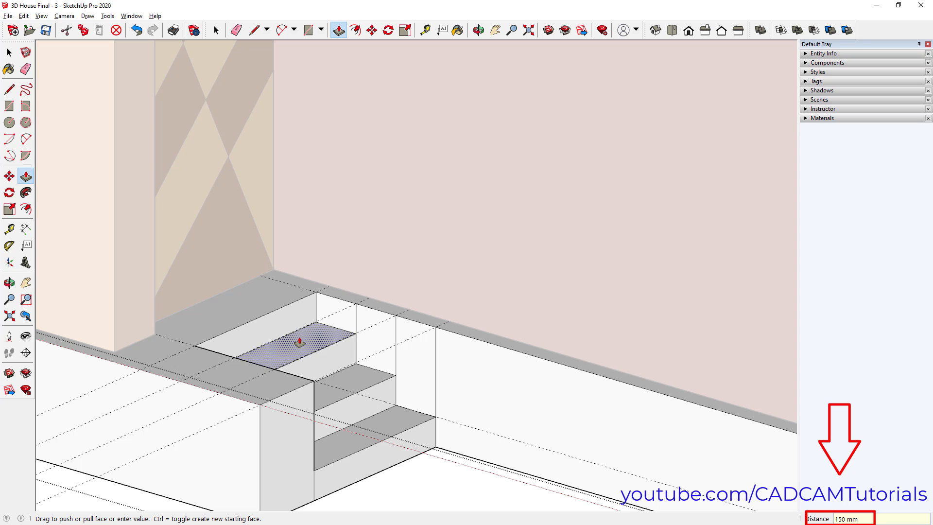
{"action": "key", "text": "space"}
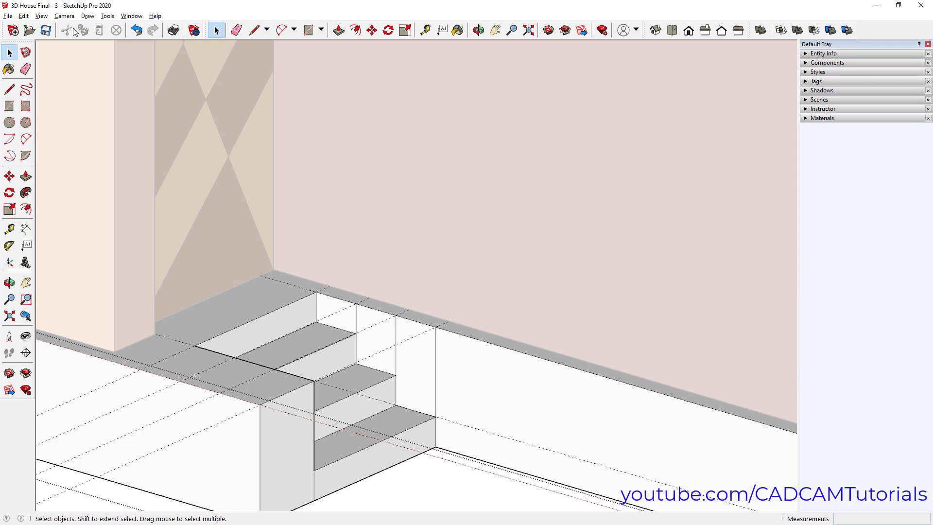
Delete all construction guides inside the foundation group
{"action": "left_click", "coordinate": [23, 16]}
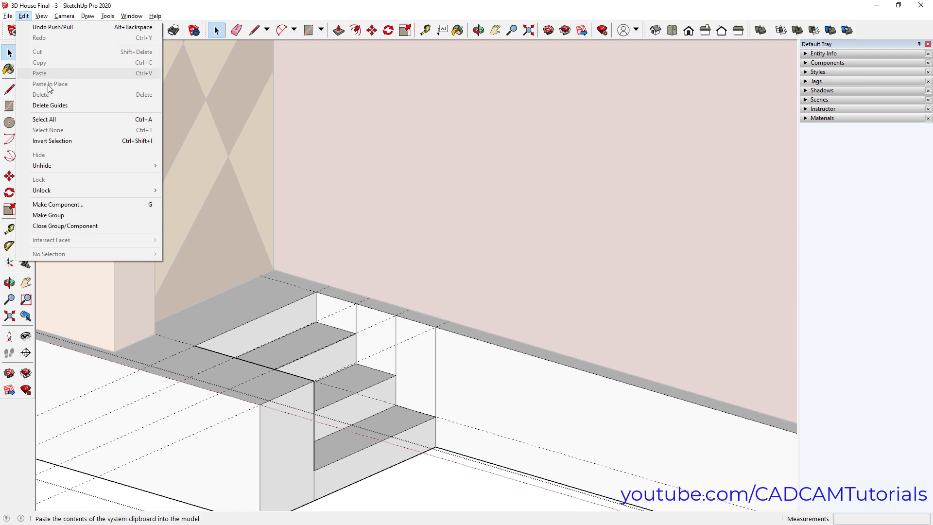
{"action": "left_click", "coordinate": [71, 106]}
{"action": "scroll", "coordinate": [414, 362], "scroll_direction": "up", "scroll_amount": 2}
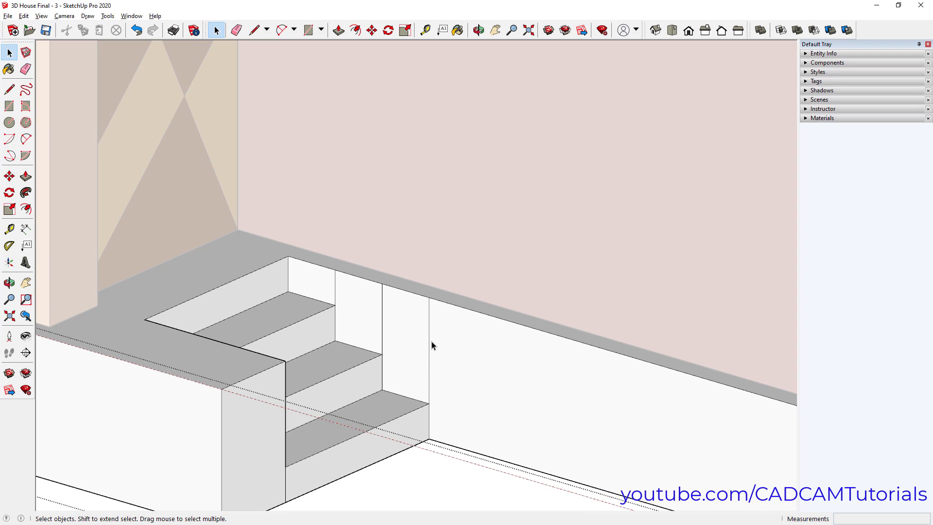
Delete the three leftover vertical edges on the foundation wall beside the steps, below the brick wall
{"action": "left_click", "coordinate": [428, 343]}
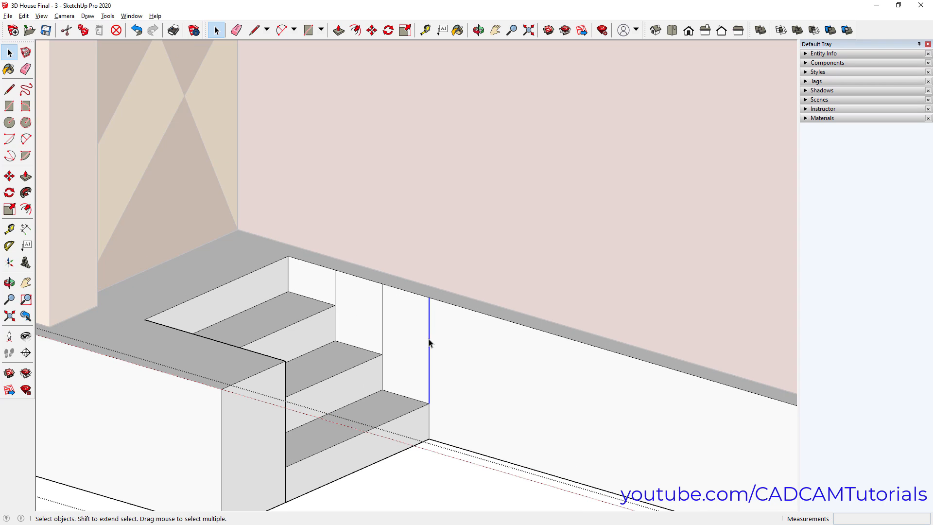
{"action": "key", "text": "Delete"}
{"action": "left_click", "coordinate": [382, 317]}
{"action": "key", "text": "Delete"}
{"action": "left_click", "coordinate": [333, 291]}
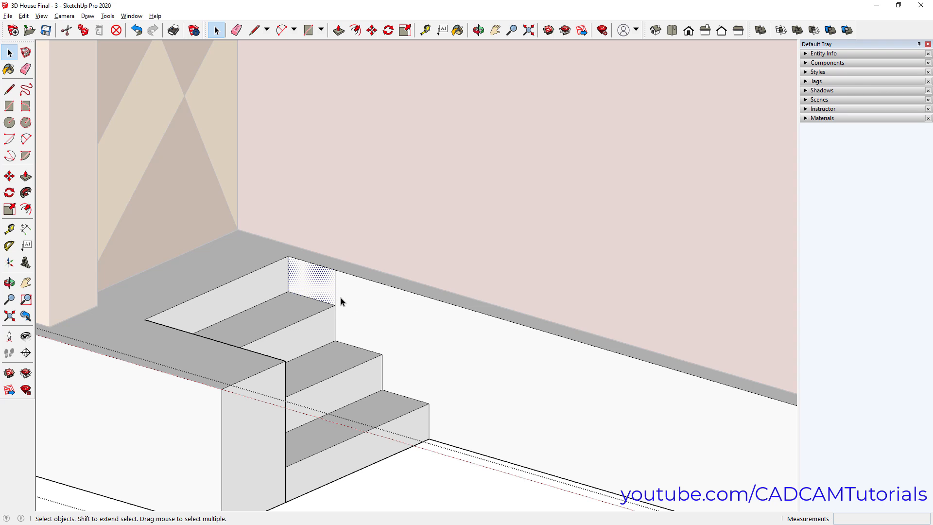
{"action": "key", "text": "Delete"}
{"action": "left_click", "coordinate": [335, 292]}
{"action": "key", "text": "Delete"}
Delete the two leftover vertical edges on the opposite side wall of the stair recess
{"action": "key", "text": "o"}
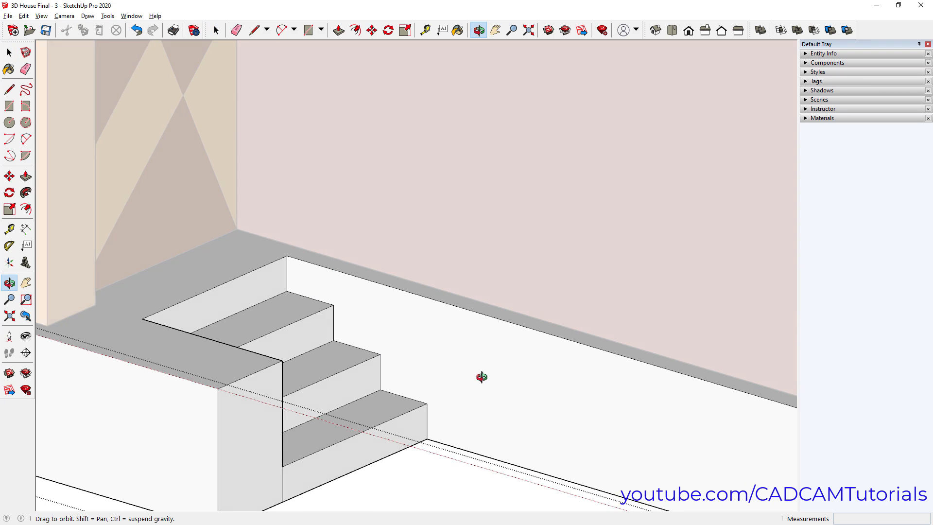
{"action": "left_click_drag", "start_coordinate": [479, 319], "coordinate": [172, 372]}
{"action": "middle_click_drag", "start_coordinate": [171, 372], "coordinate": [517, 433]}
{"action": "middle_click_drag", "start_coordinate": [277, 401], "coordinate": [383, 435], "text": "shift"}
{"action": "scroll", "coordinate": [498, 354], "scroll_direction": "up", "scroll_amount": 5}
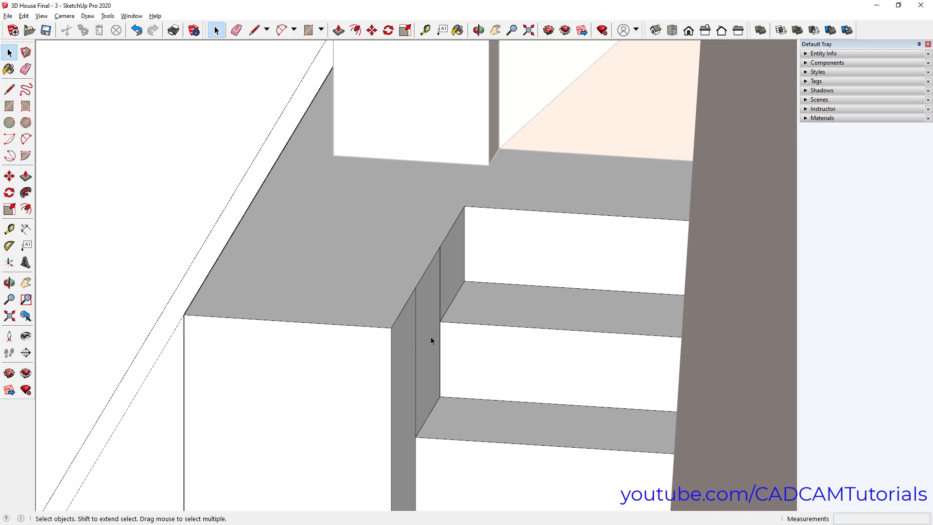
{"action": "left_click", "coordinate": [415, 340]}
{"action": "key", "text": "Delete"}
{"action": "left_click", "coordinate": [440, 287]}
{"action": "key", "text": "Delete"}
Delete the short edge between the lowest riser and the foundation's front face, and exit the foundation group
{"action": "scroll", "coordinate": [353, 289], "scroll_direction": "down", "scroll_amount": 4}
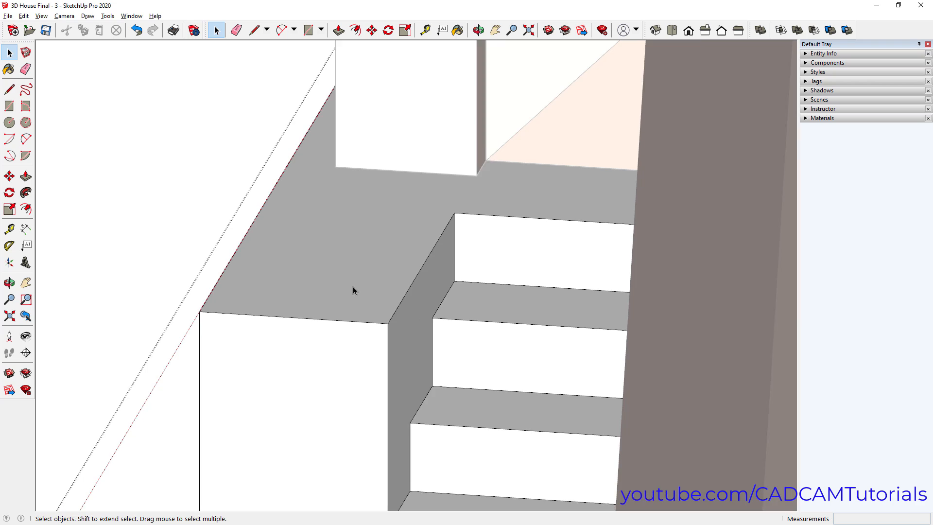
{"action": "scroll", "coordinate": [314, 359], "scroll_direction": "down", "scroll_amount": 1}
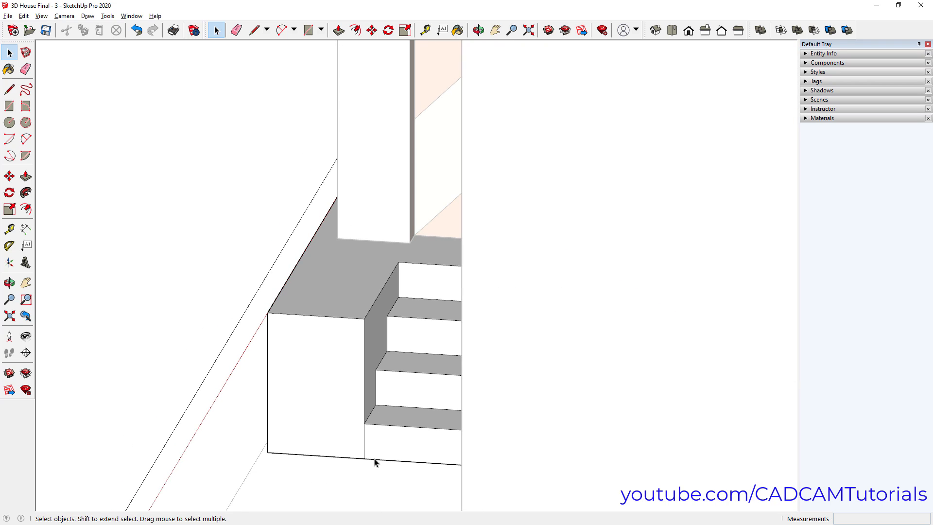
{"action": "left_click", "coordinate": [365, 450]}
{"action": "key", "text": "Delete"}
{"action": "scroll", "coordinate": [301, 369], "scroll_direction": "down", "scroll_amount": 2}
{"action": "middle_click_drag", "start_coordinate": [270, 408], "coordinate": [374, 388]}
{"action": "scroll", "coordinate": [373, 389], "scroll_direction": "down", "scroll_amount": 10}
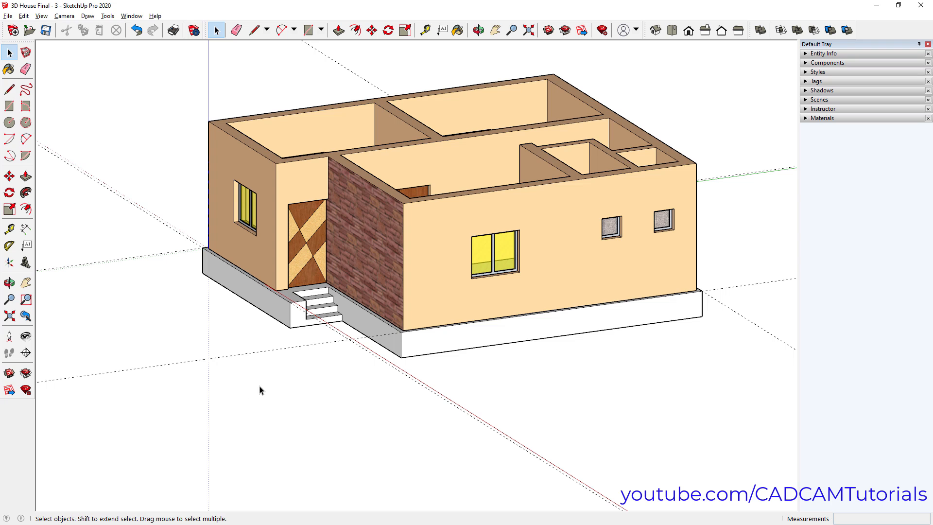
{"action": "middle_click_drag", "start_coordinate": [260, 389], "coordinate": [369, 452]}
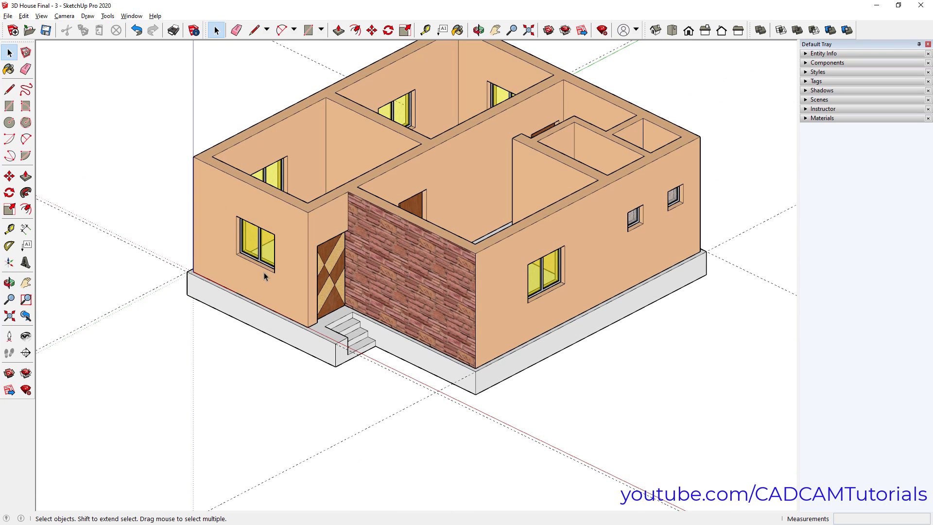
Delete the remaining guides around the house
{"action": "left_click", "coordinate": [23, 16]}
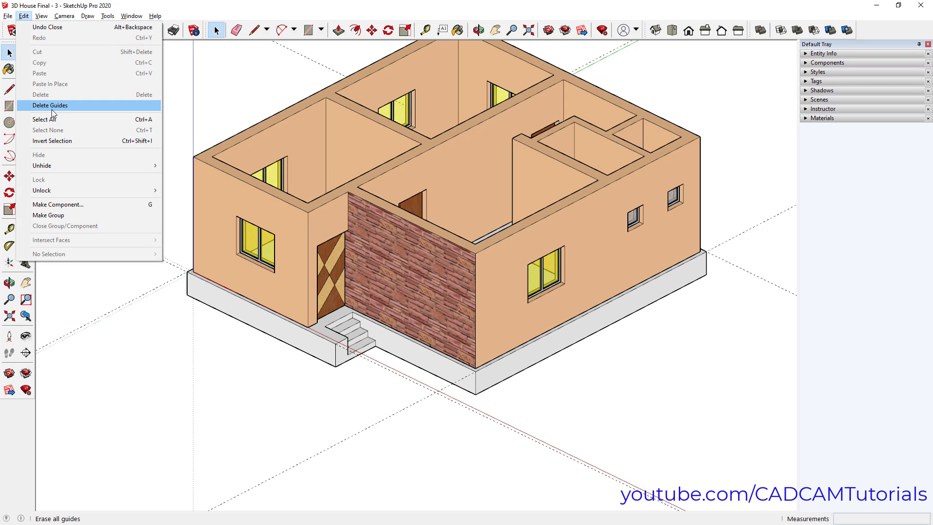
{"action": "left_click", "coordinate": [71, 106]}
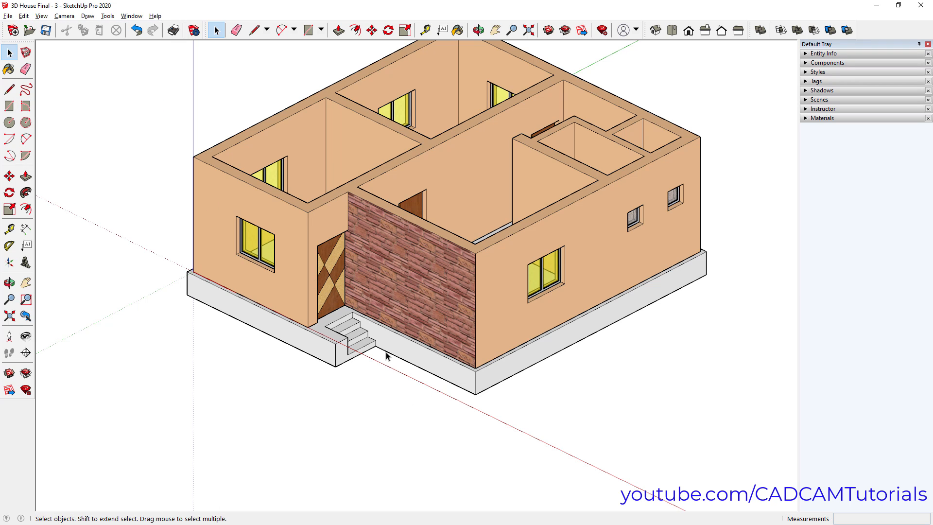
{"action": "scroll", "coordinate": [388, 346], "scroll_direction": "down", "scroll_amount": 1}
{"action": "scroll", "coordinate": [421, 60], "scroll_direction": "up", "scroll_amount": 1}
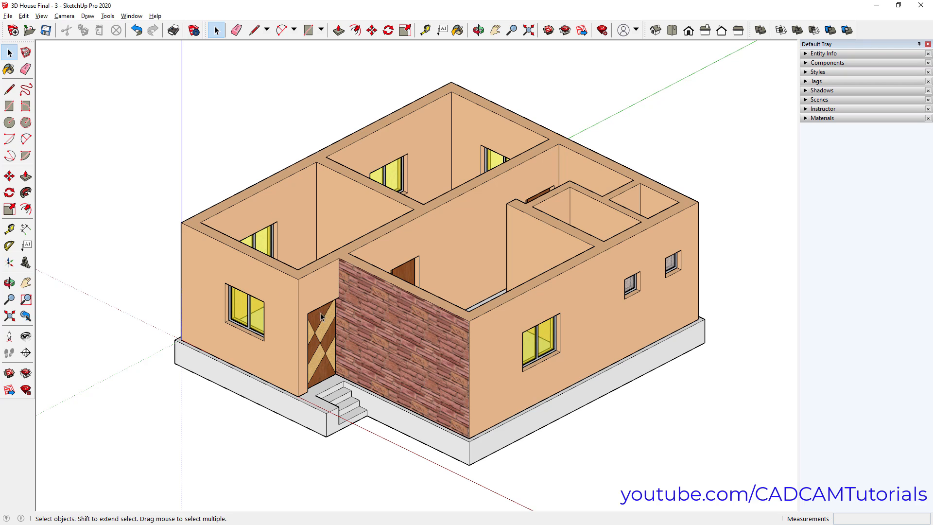
Draw an 8600 × 7600 mm roof rectangle across the wall tops between opposite outer corners of the house
{"action": "left_click", "coordinate": [308, 30]}
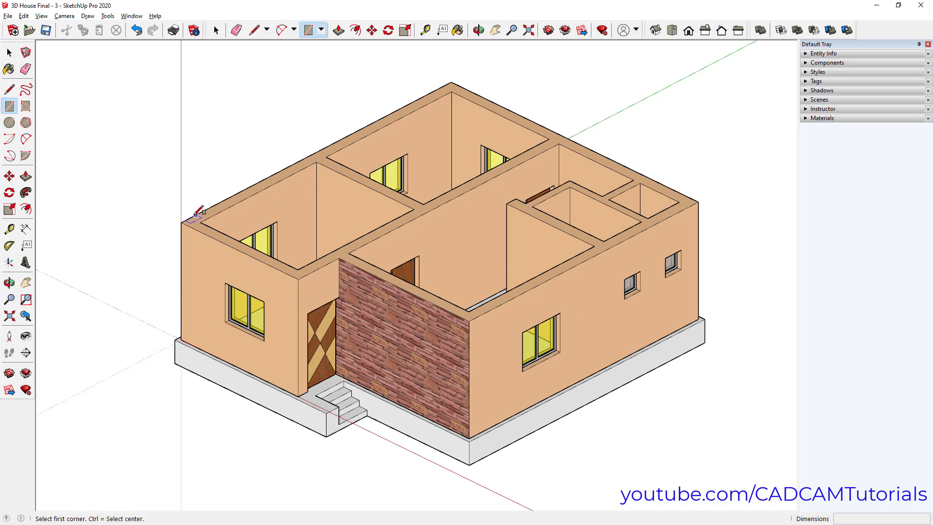
{"action": "left_click", "coordinate": [181, 222]}
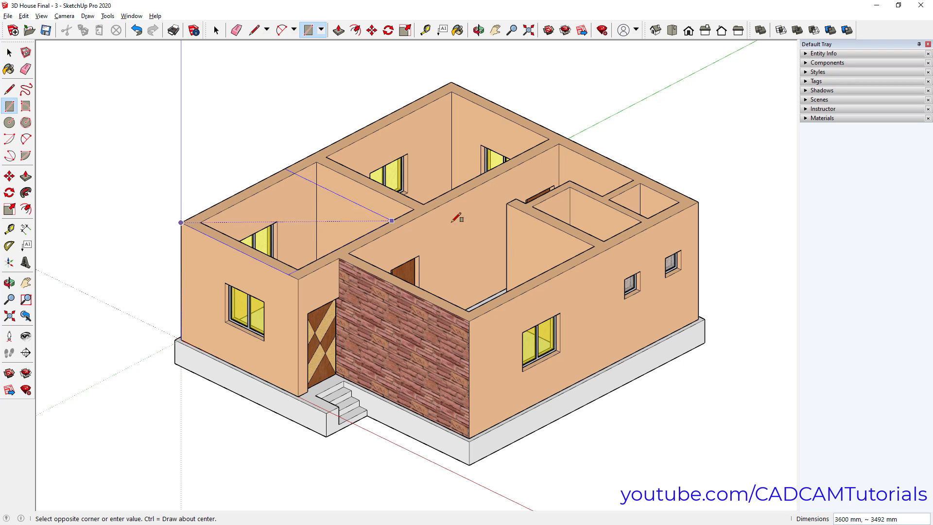
{"action": "left_click", "coordinate": [698, 201]}
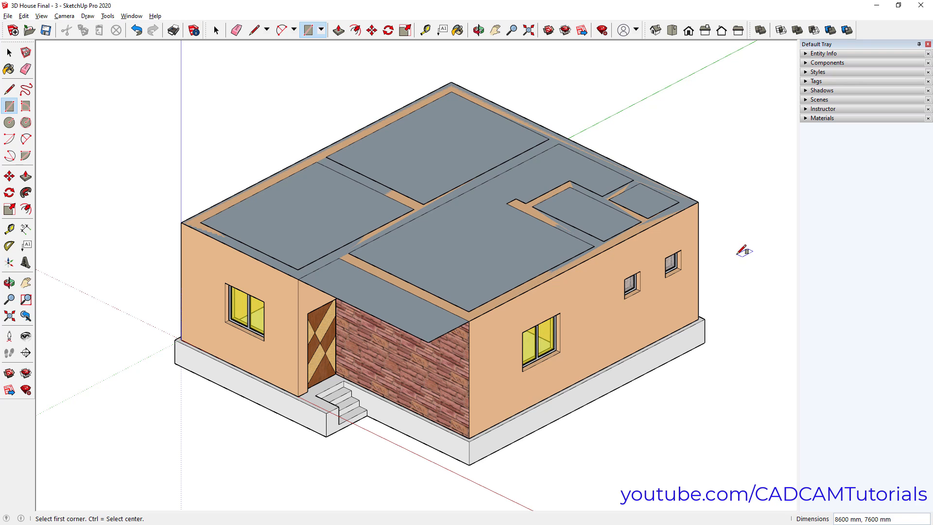
{"action": "key", "text": "space"}
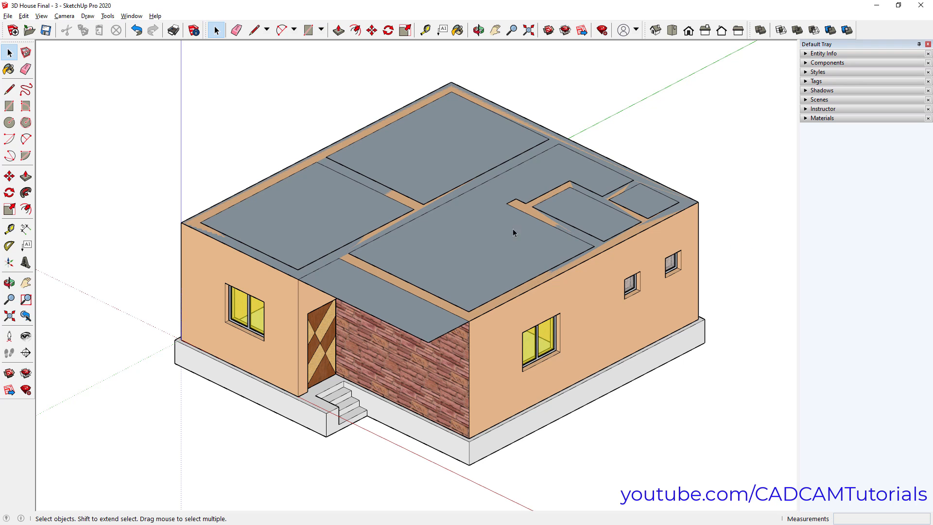
Make the roof rectangle a group together with its edges
{"action": "left_click", "coordinate": [446, 251]}
{"action": "right_click", "coordinate": [446, 251]}
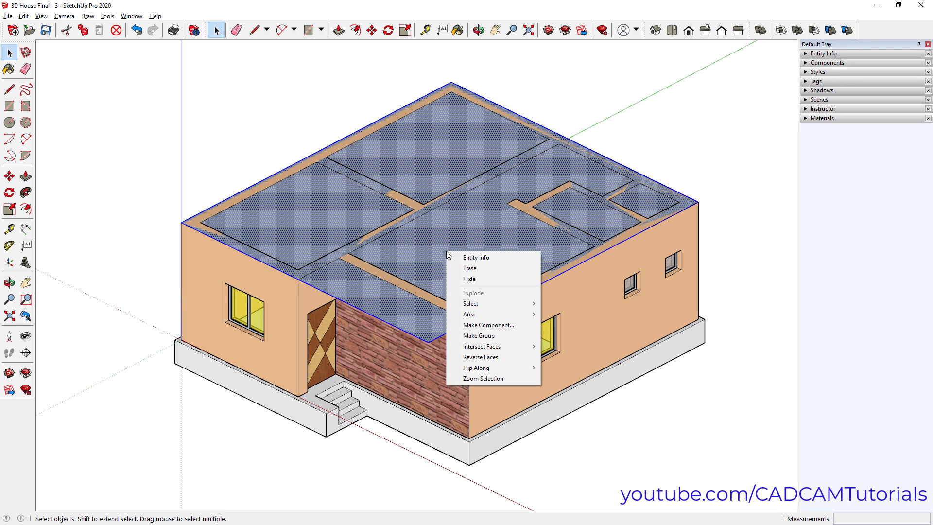
{"action": "left_click", "coordinate": [480, 337]}
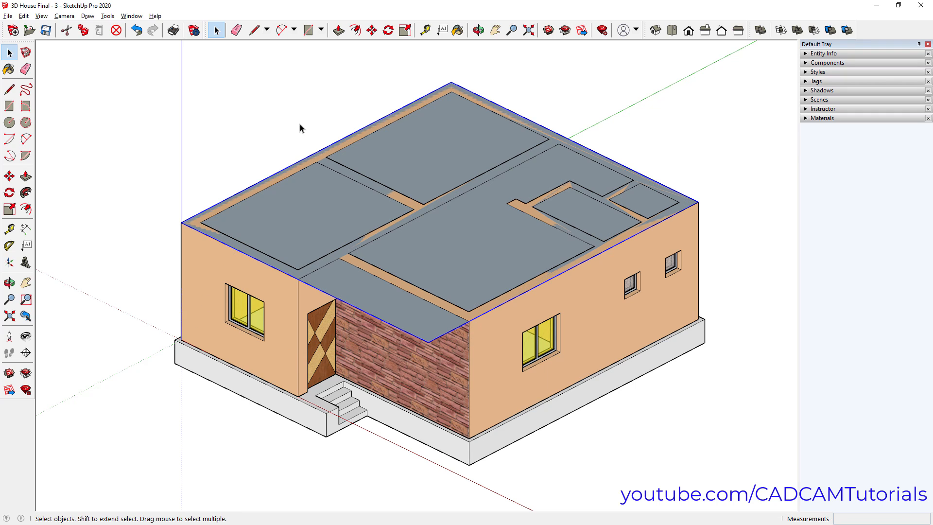
Open the roof group for editing and pull its face up 150 mm to form the slab
{"action": "left_click", "coordinate": [337, 34]}
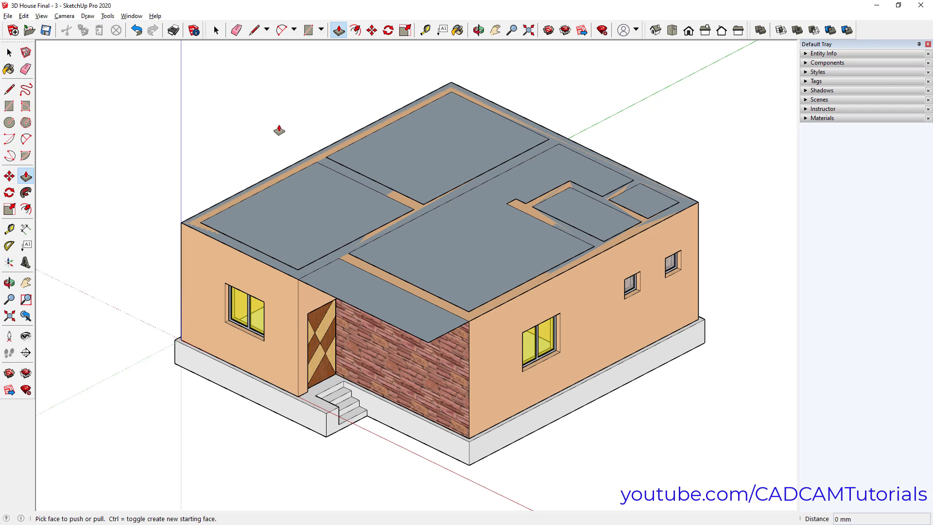
{"action": "key", "text": "space"}
{"action": "triple_click", "coordinate": [316, 232]}
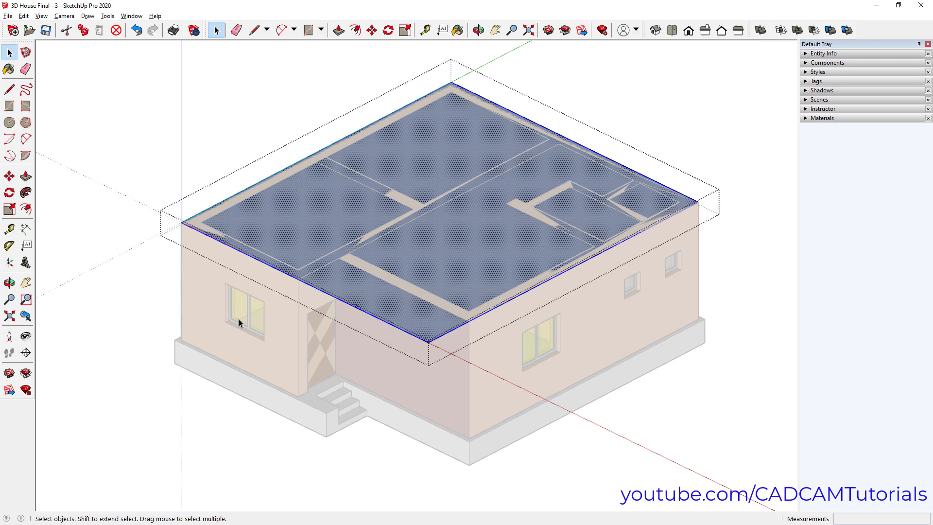
{"action": "left_click", "coordinate": [338, 31]}
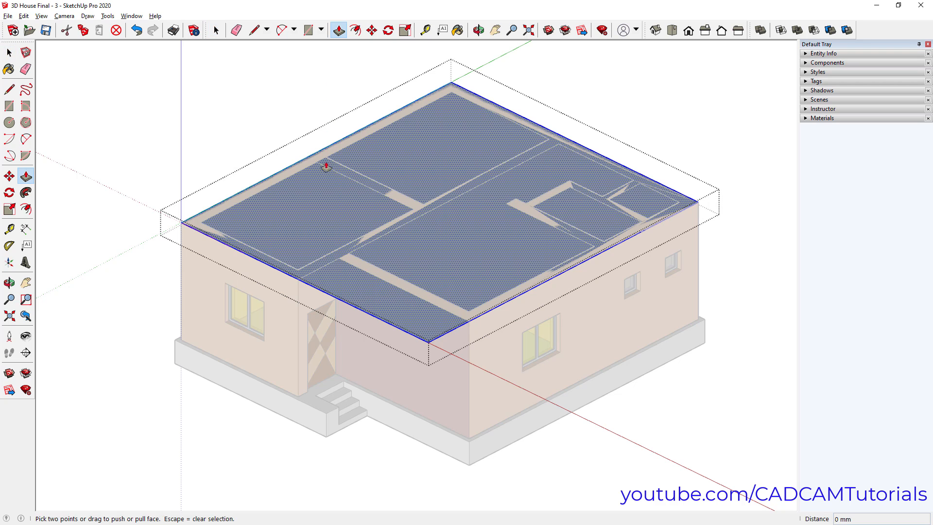
{"action": "left_click", "coordinate": [320, 212]}
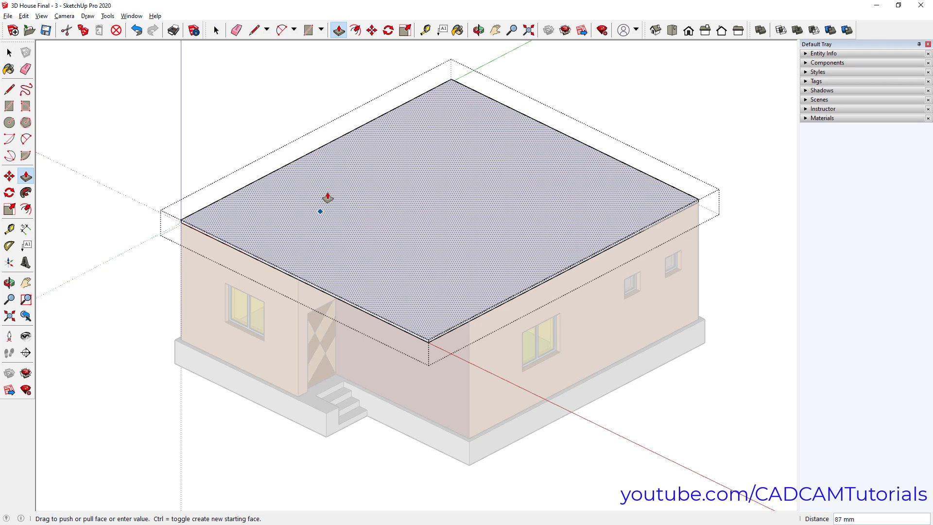
{"action": "type", "text": "15"}
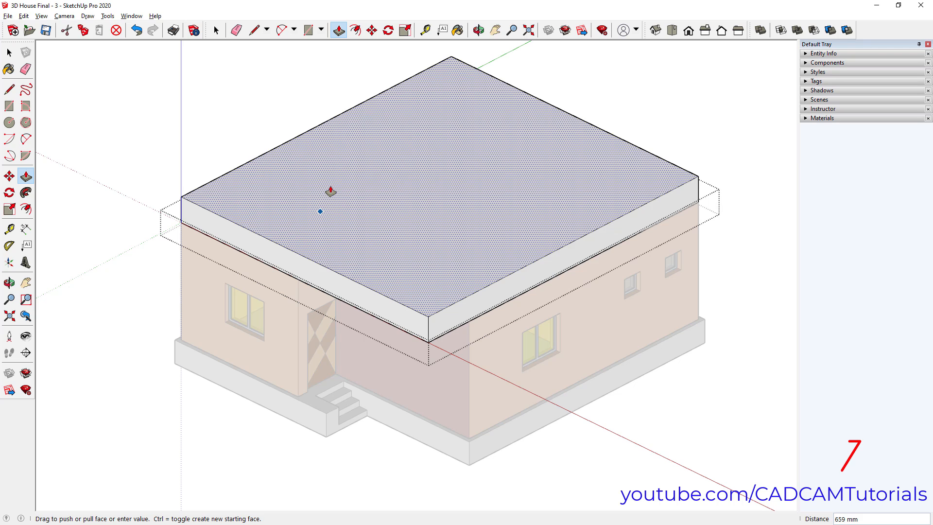
{"action": "type", "text": "0"}
{"action": "key", "text": "Return"}
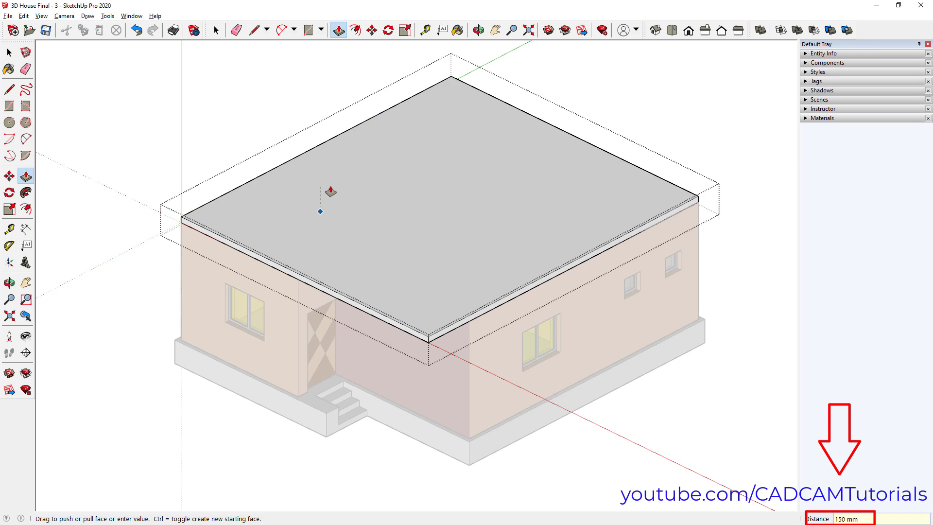
{"action": "key", "text": "space"}
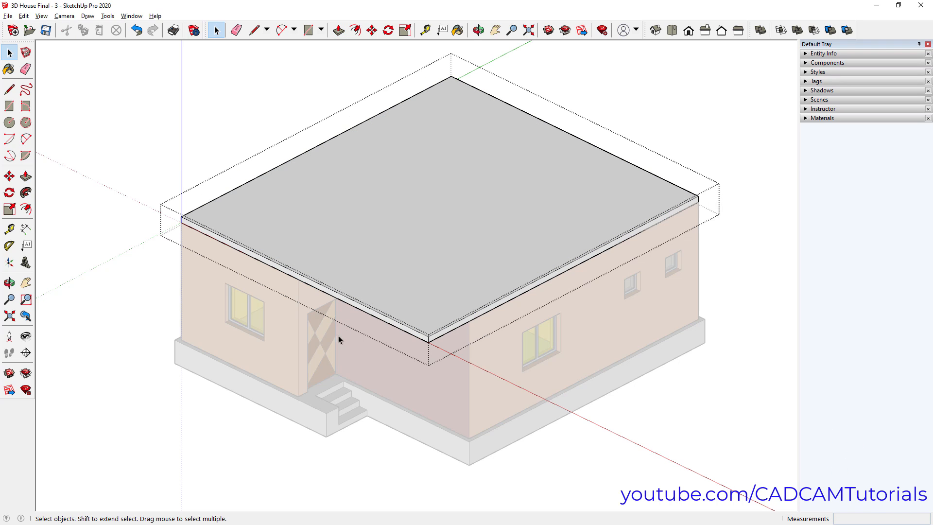
Draw a 150 mm vertical line across the slab's front edge face, directly above the wall corner beside the door
{"action": "scroll", "coordinate": [314, 345], "scroll_direction": "up", "scroll_amount": 3}
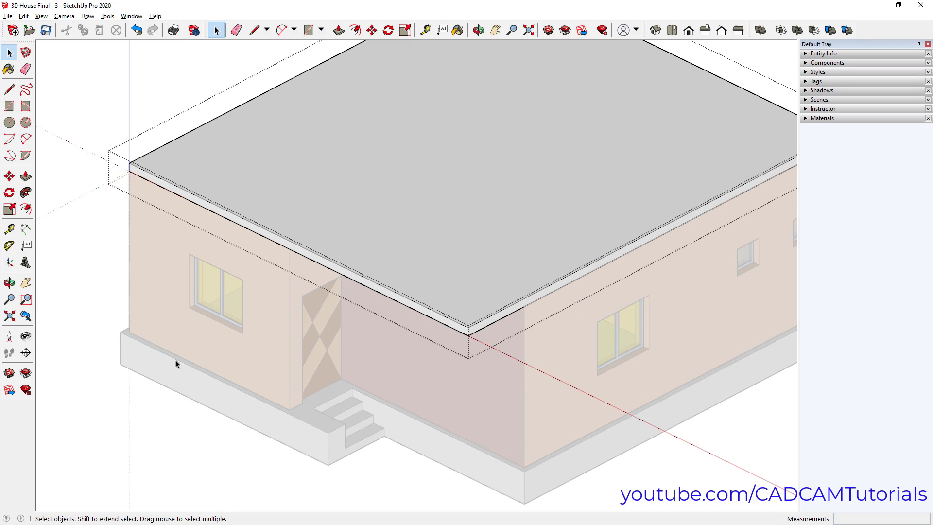
{"action": "scroll", "coordinate": [294, 251], "scroll_direction": "up", "scroll_amount": 3}
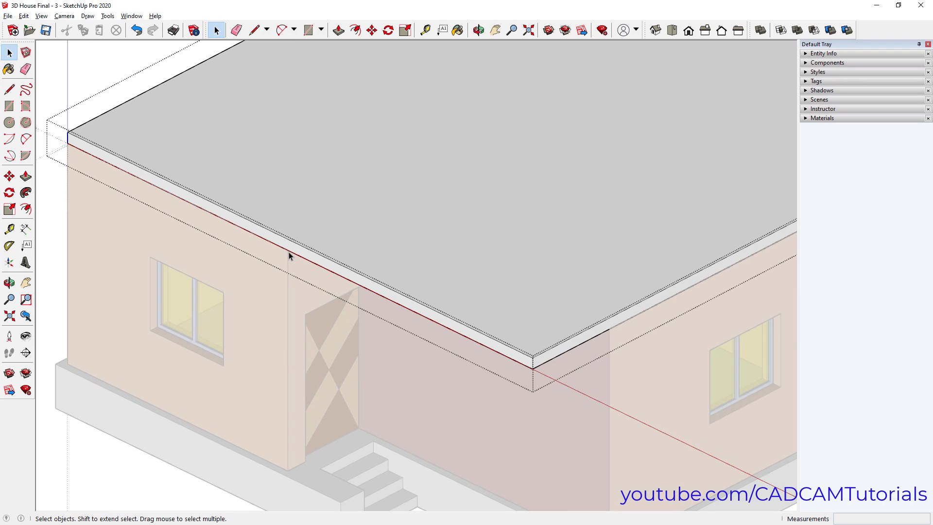
{"action": "left_click", "coordinate": [253, 31]}
{"action": "scroll", "coordinate": [291, 247], "scroll_direction": "up", "scroll_amount": 2}
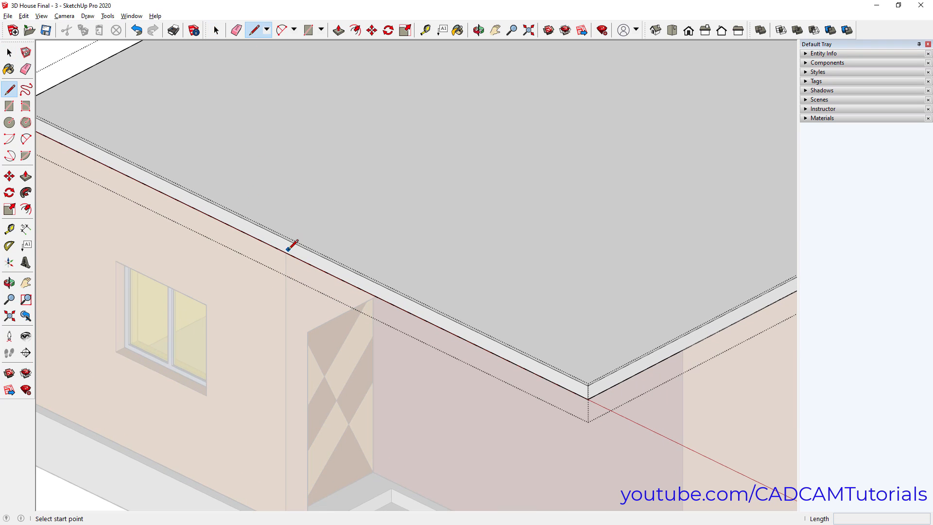
{"action": "left_click", "coordinate": [285, 252]}
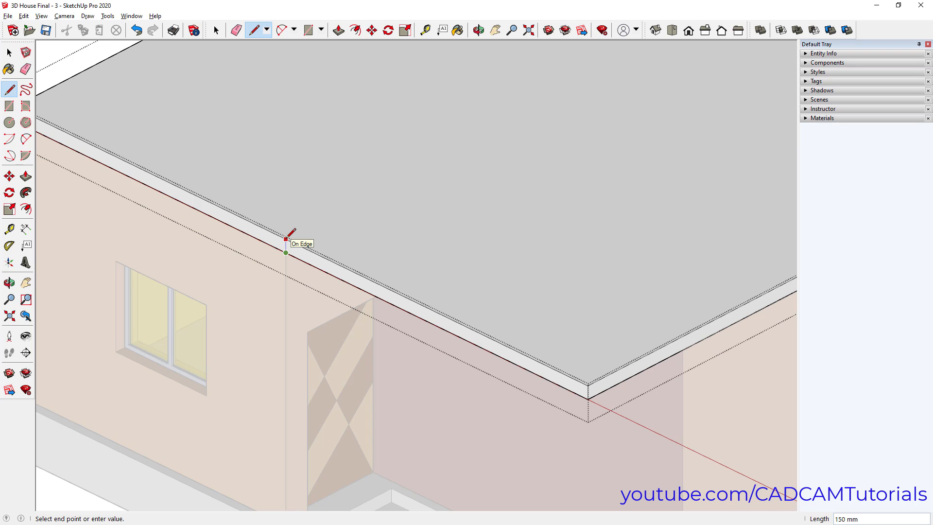
{"action": "left_click", "coordinate": [286, 239]}
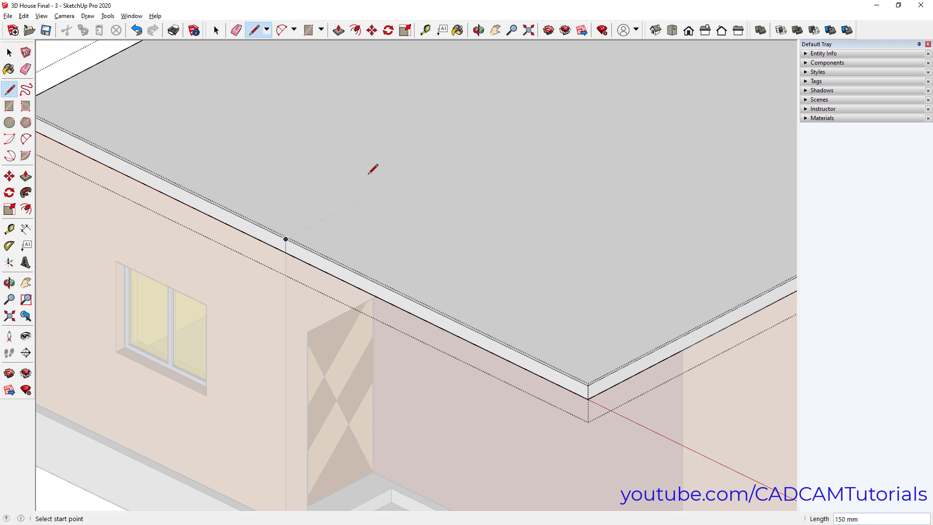
{"action": "key", "text": "space"}
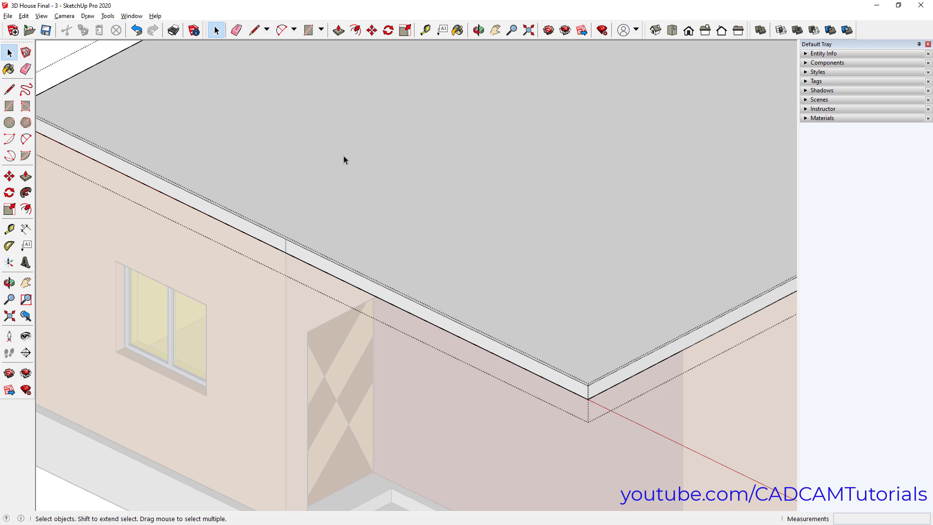
Pull the section of the slab's front edge face above the entrance outward 2100 mm and close the roof group
{"action": "left_click", "coordinate": [339, 31]}
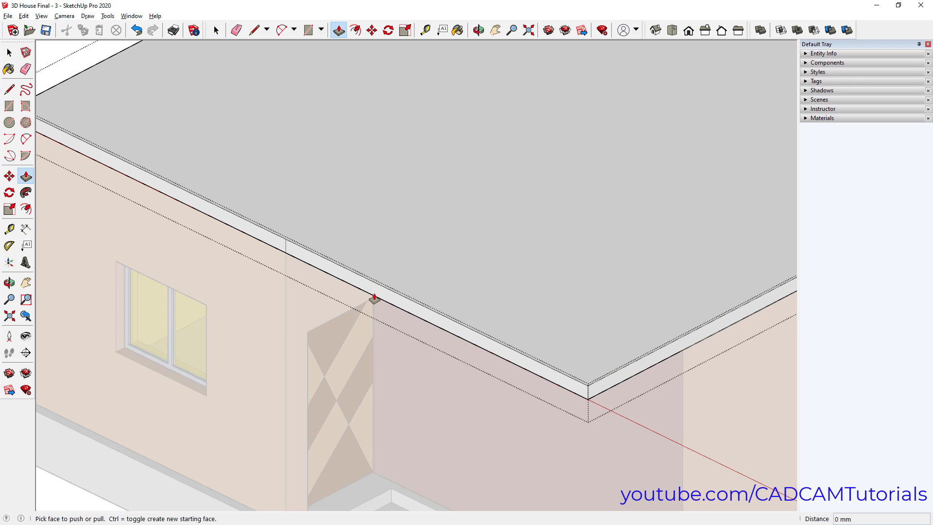
{"action": "left_click", "coordinate": [376, 292]}
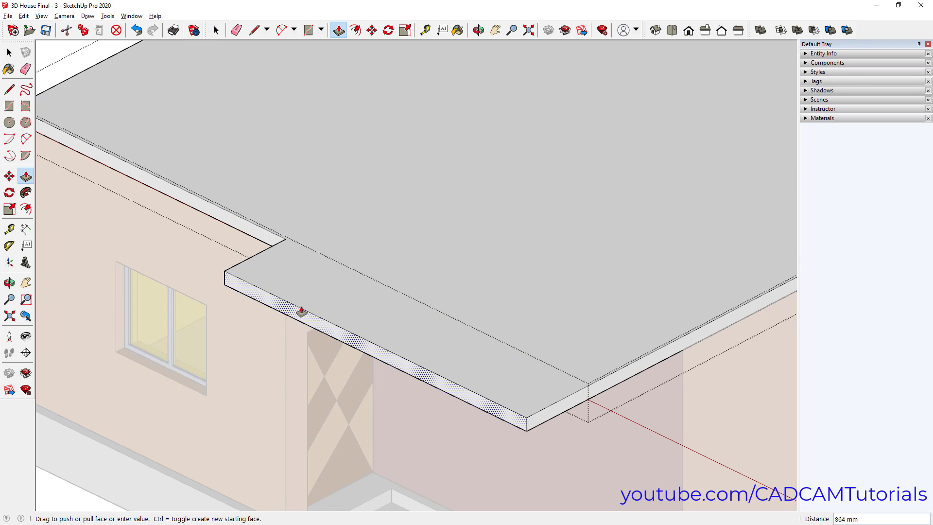
{"action": "scroll", "coordinate": [303, 311], "scroll_direction": "down", "scroll_amount": 2}
{"action": "scroll", "coordinate": [303, 308], "scroll_direction": "down", "scroll_amount": 2}
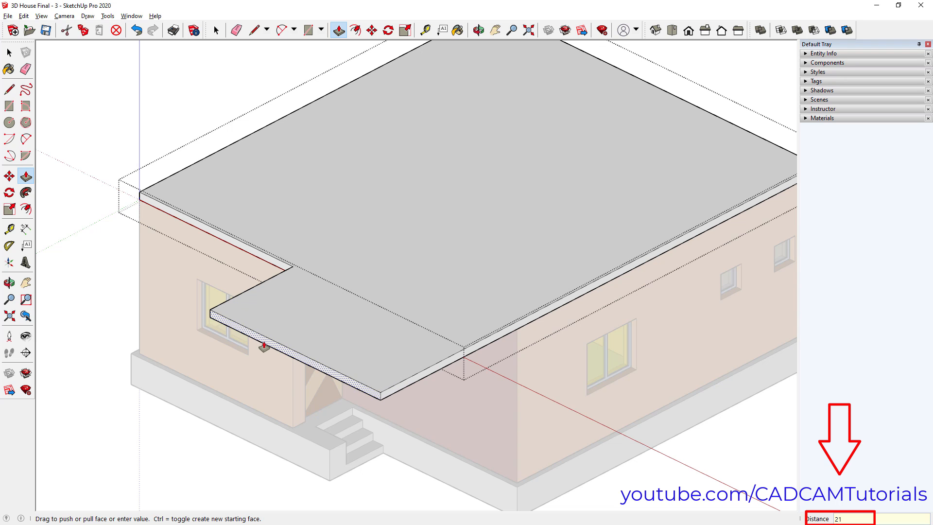
{"action": "type", "text": "2100"}
{"action": "key", "text": "Return"}
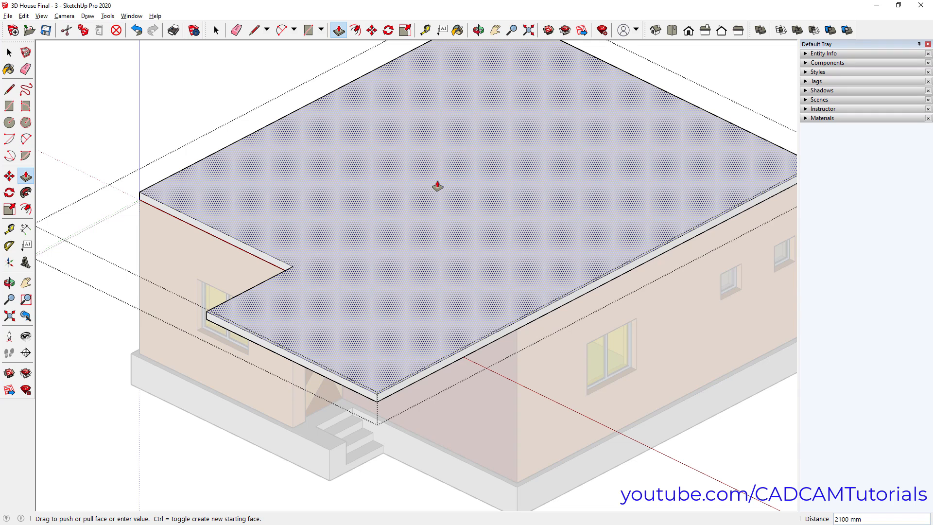
{"action": "key", "text": "space"}
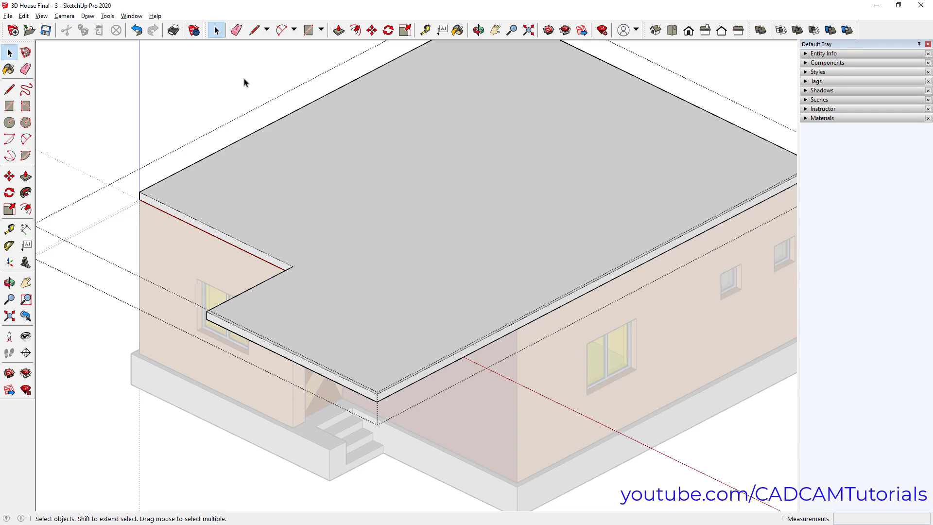
{"action": "left_click", "coordinate": [211, 81]}
{"action": "scroll", "coordinate": [363, 203], "scroll_direction": "down", "scroll_amount": 3}
{"action": "middle_click_drag", "start_coordinate": [370, 219], "coordinate": [391, 232]}
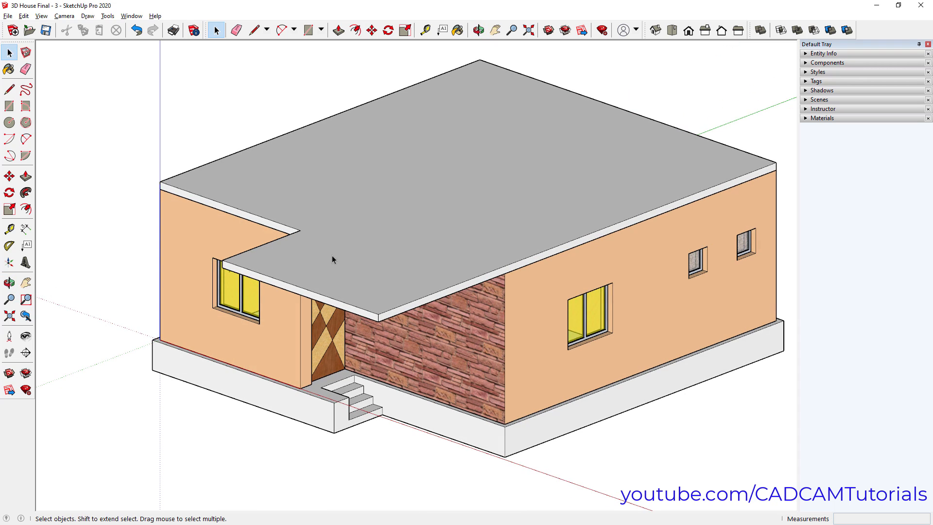
Copy the roof slab group 150 mm straight up from its lower front corner so it sits on the original slab
{"action": "left_click", "coordinate": [378, 284]}
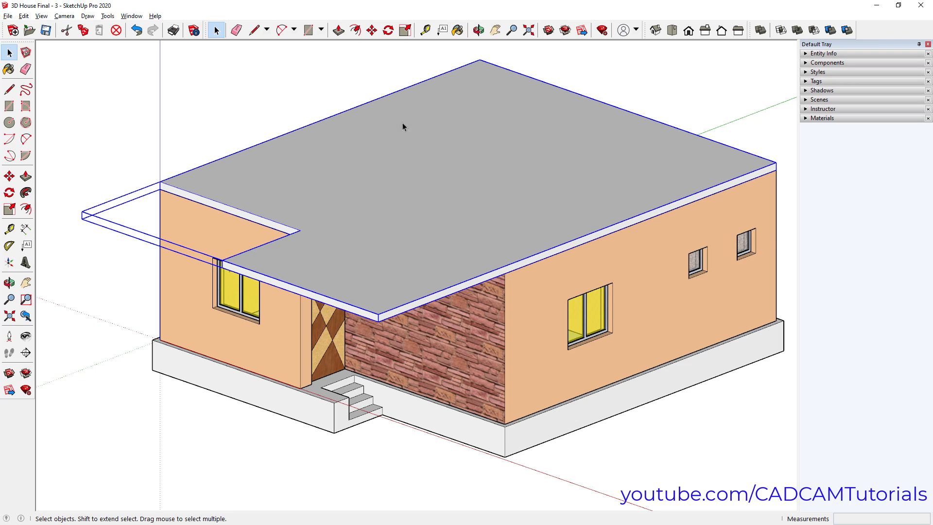
{"action": "left_click", "coordinate": [371, 30]}
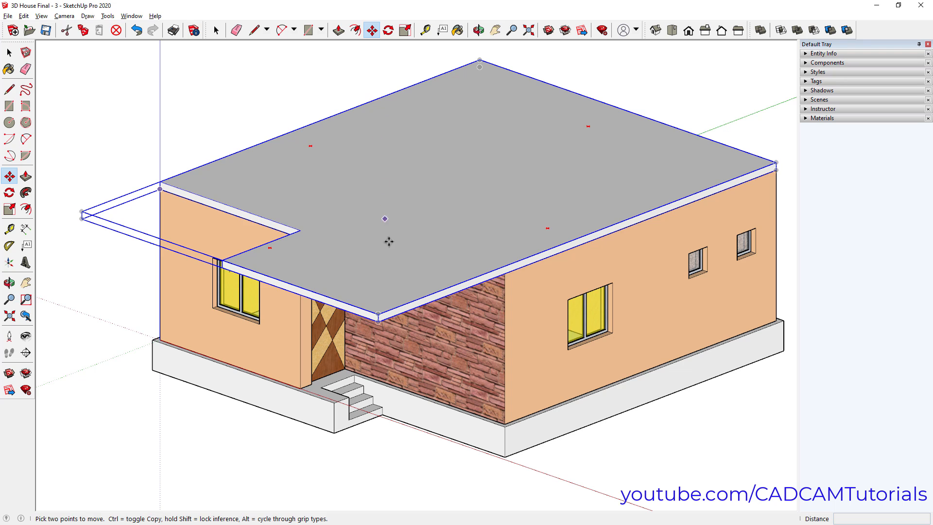
{"action": "scroll", "coordinate": [379, 322], "scroll_direction": "up", "scroll_amount": 3}
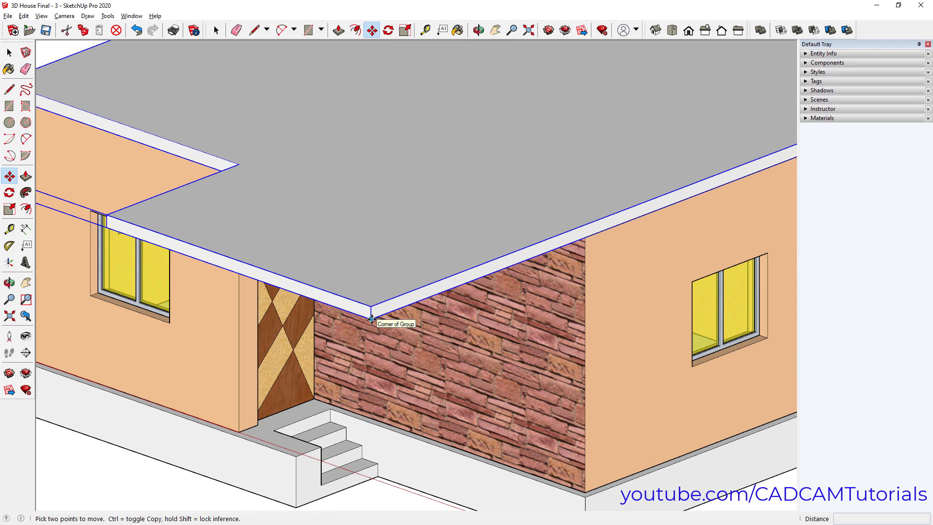
{"action": "left_click", "coordinate": [371, 319]}
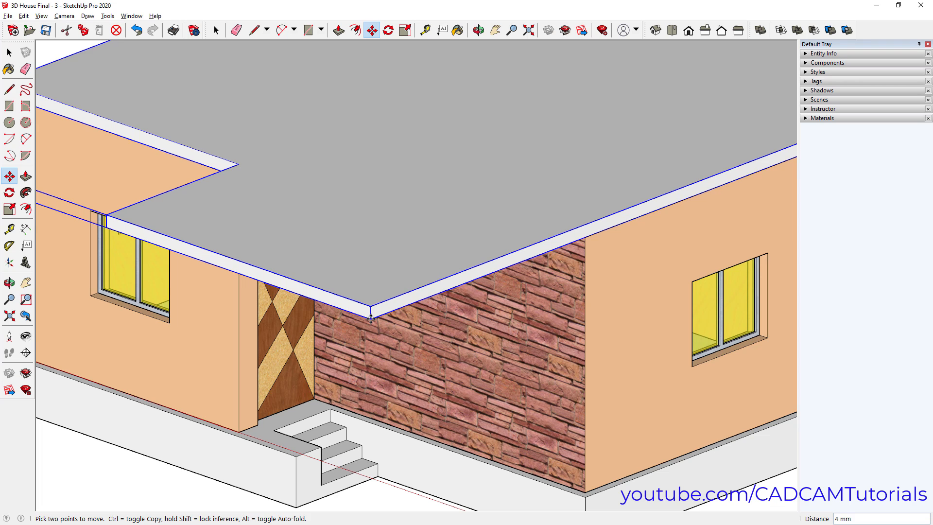
{"action": "key", "text": "ctrl"}
{"action": "left_click", "coordinate": [371, 304]}
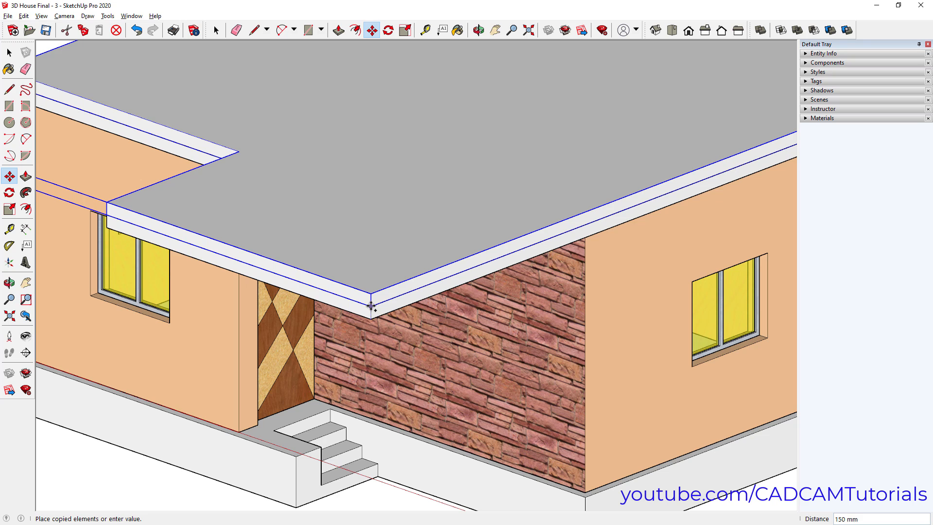
{"action": "left_click", "coordinate": [370, 305]}
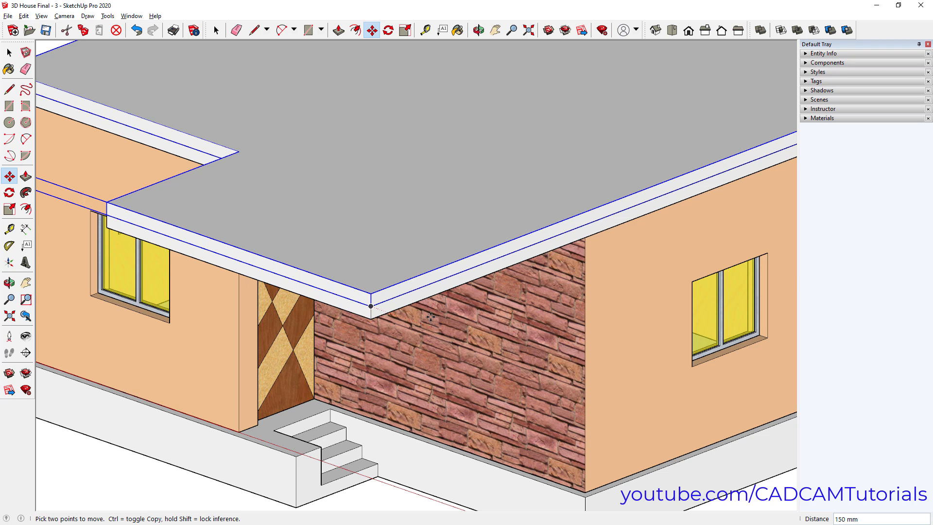
{"action": "key", "text": "space"}
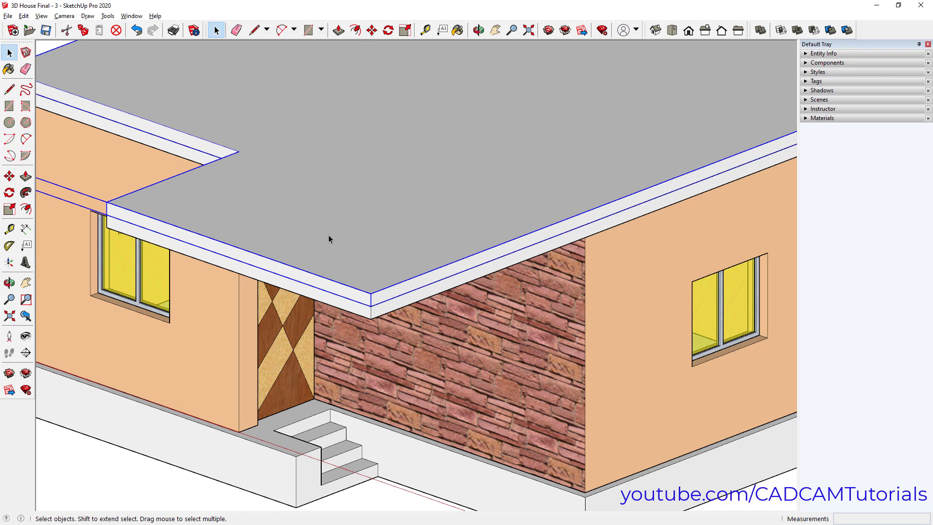
{"action": "scroll", "coordinate": [329, 235], "scroll_direction": "down", "scroll_amount": 2}
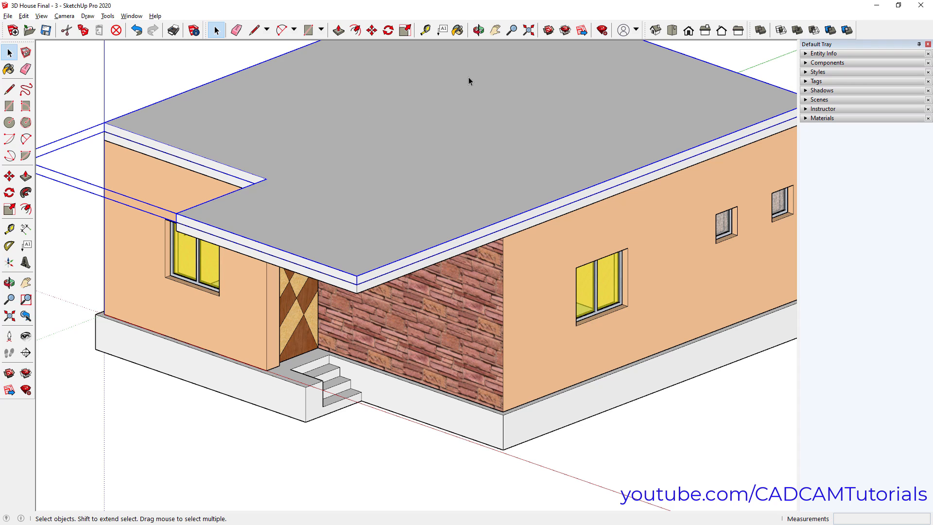
{"action": "left_click", "coordinate": [528, 30]}
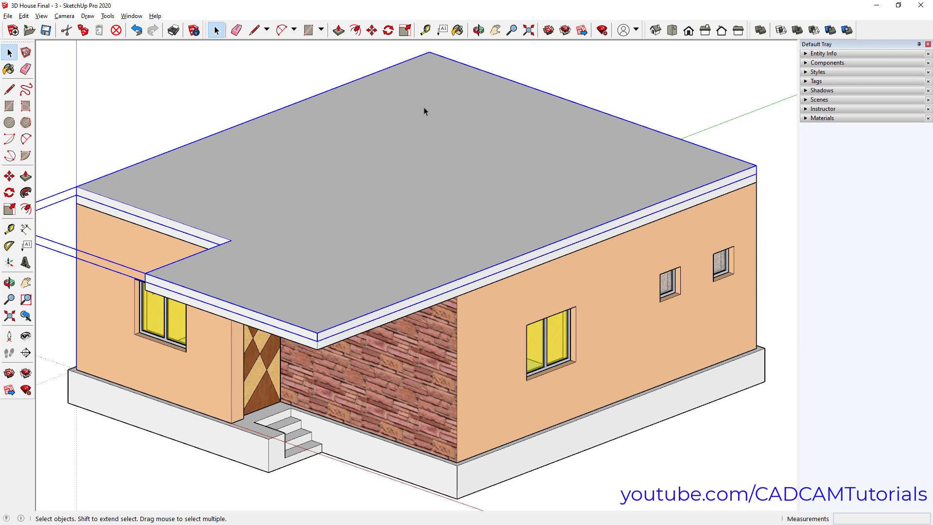
{"action": "left_click", "coordinate": [224, 86]}
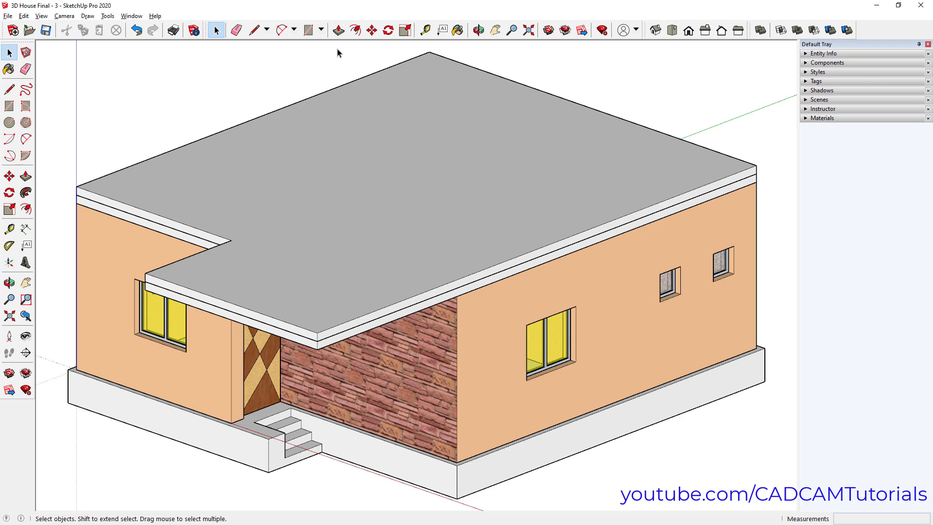
Open the upper slab copy for editing and offset its top face outline 300 mm inward
{"action": "left_click", "coordinate": [355, 31]}
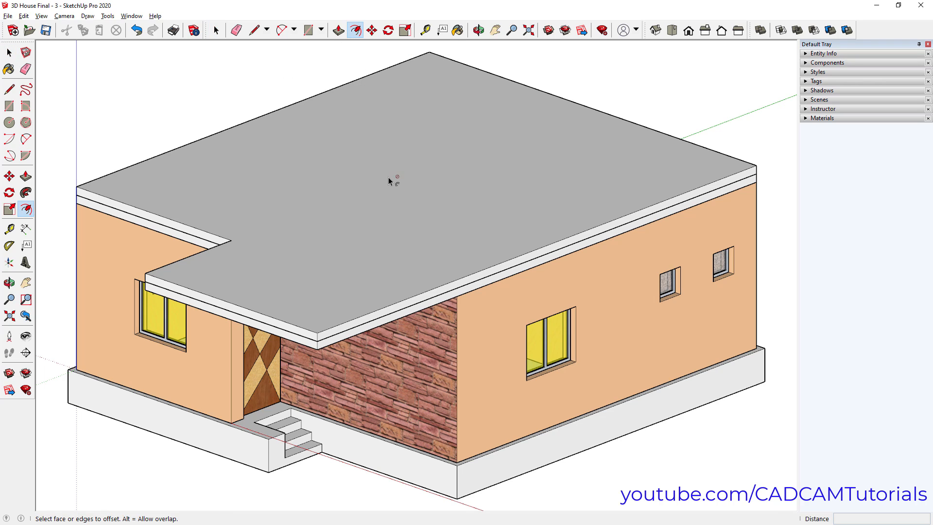
{"action": "key", "text": "space"}
{"action": "double_click", "coordinate": [360, 212]}
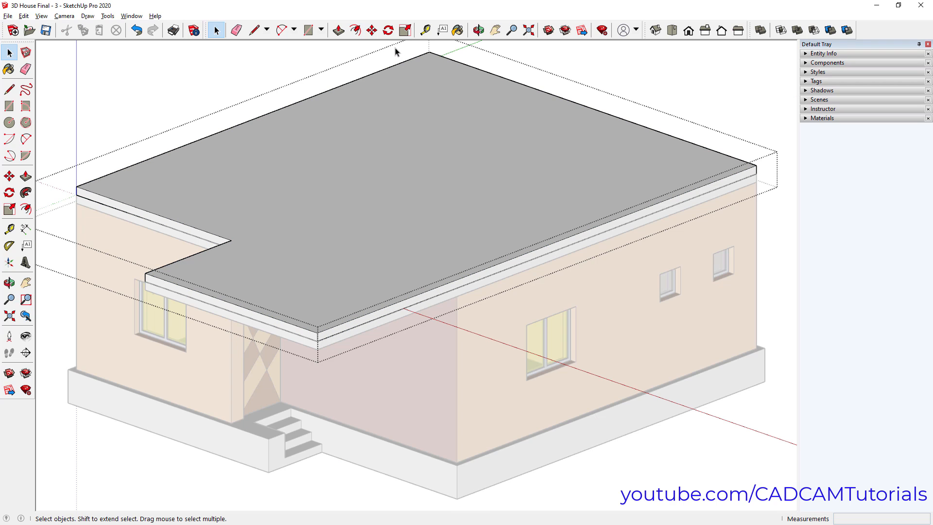
{"action": "left_click", "coordinate": [356, 32]}
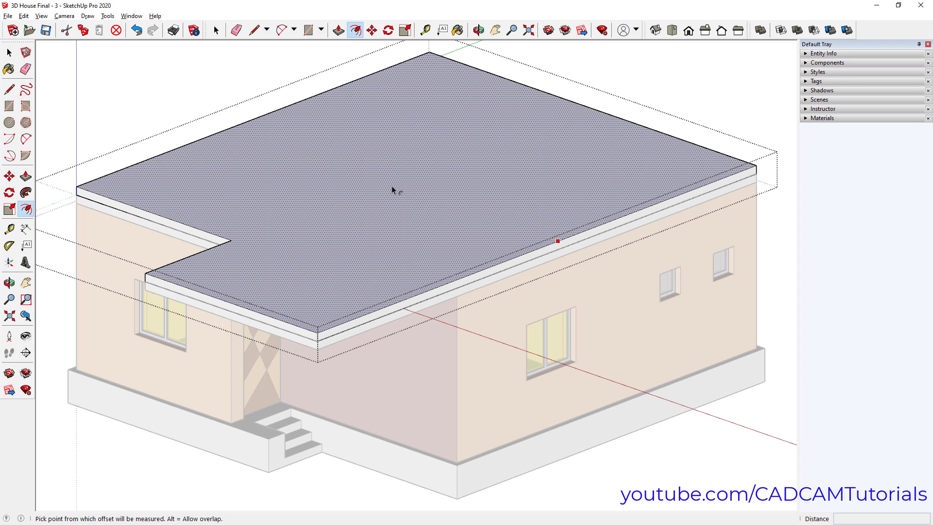
{"action": "left_click", "coordinate": [379, 196]}
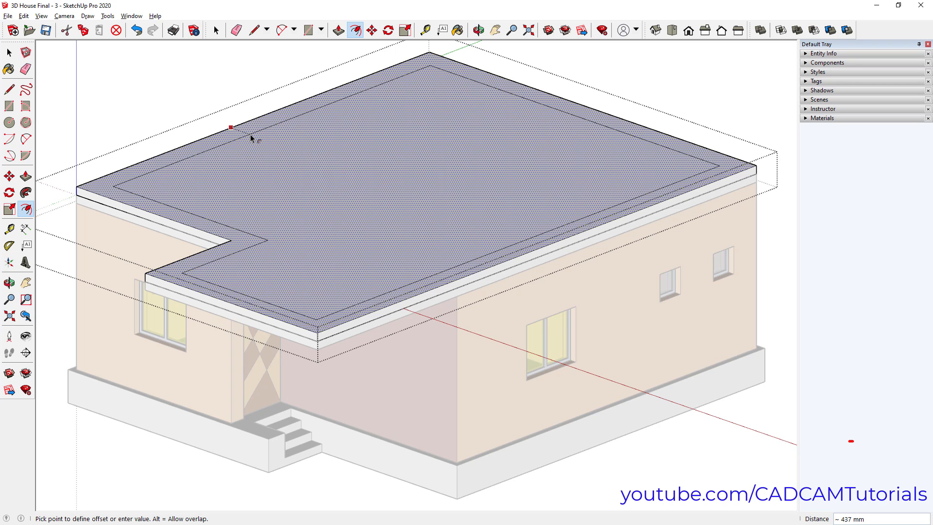
{"action": "type", "text": "30"}
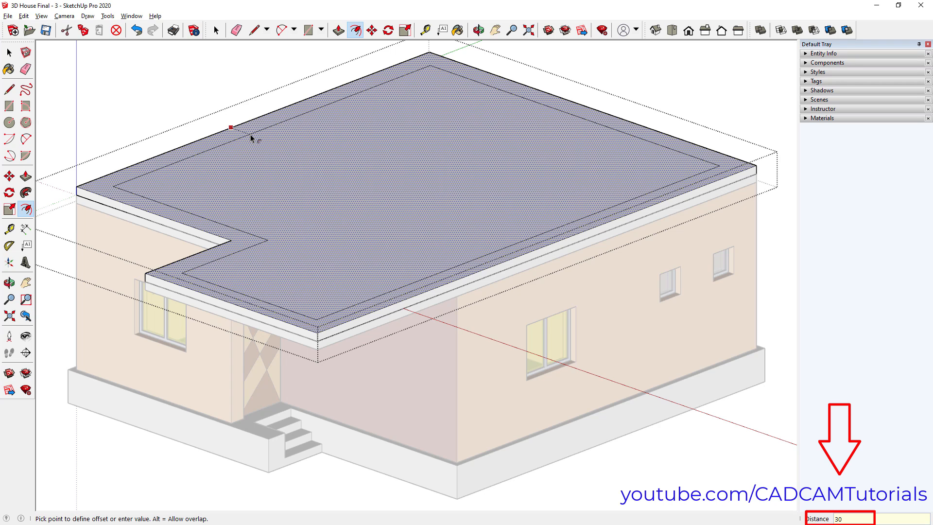
{"action": "type", "text": "0"}
{"action": "key", "text": "Return"}
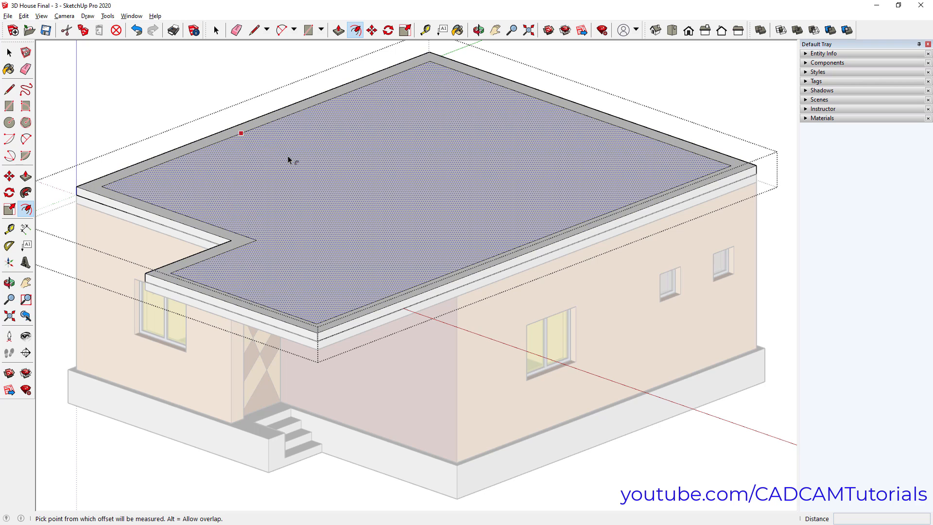
{"action": "key", "text": "space"}
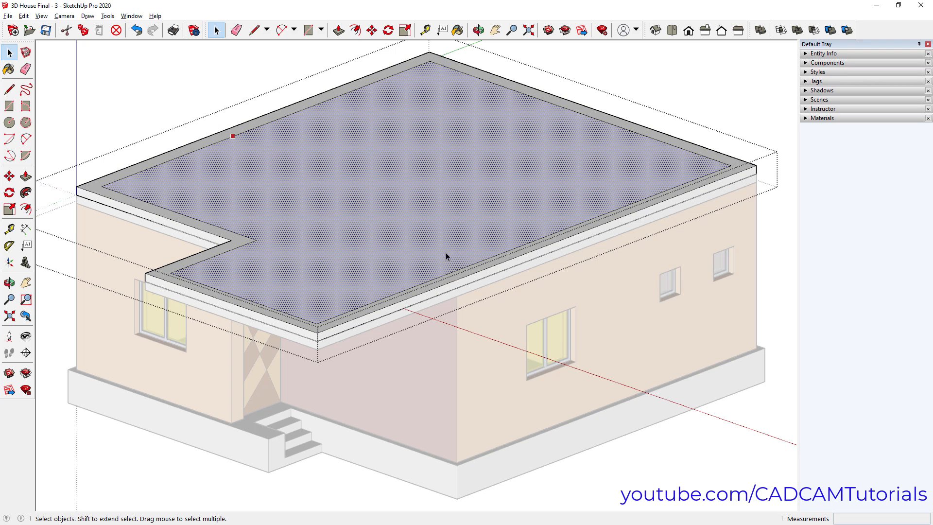
Push the upper slab's inner face down 150 mm through its full thickness, leaving only the perimeter border
{"action": "left_click", "coordinate": [339, 31]}
{"action": "left_click", "coordinate": [361, 168]}
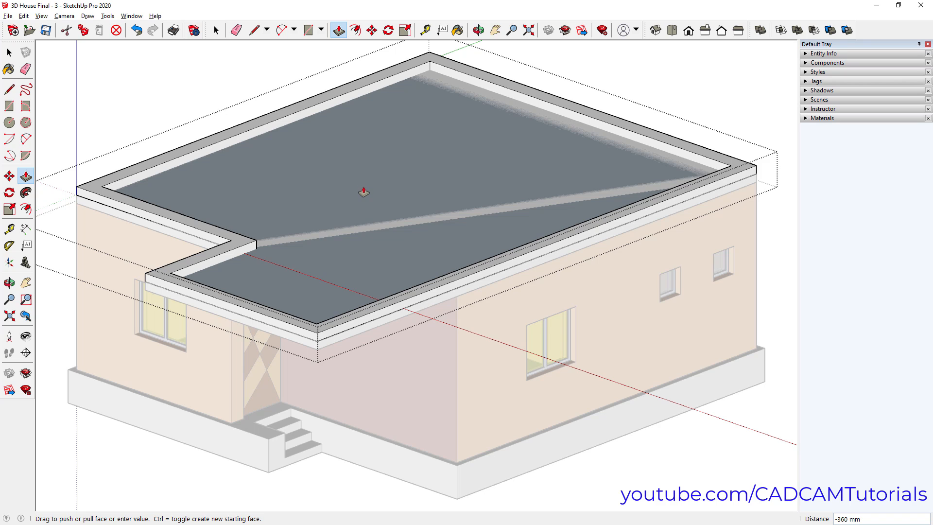
{"action": "type", "text": "1"}
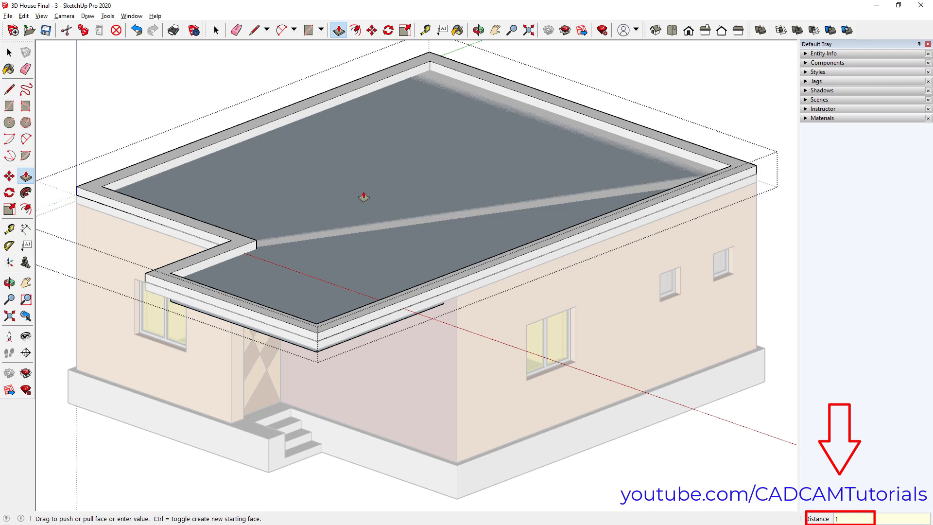
{"action": "type", "text": "50"}
{"action": "key", "text": "Return"}
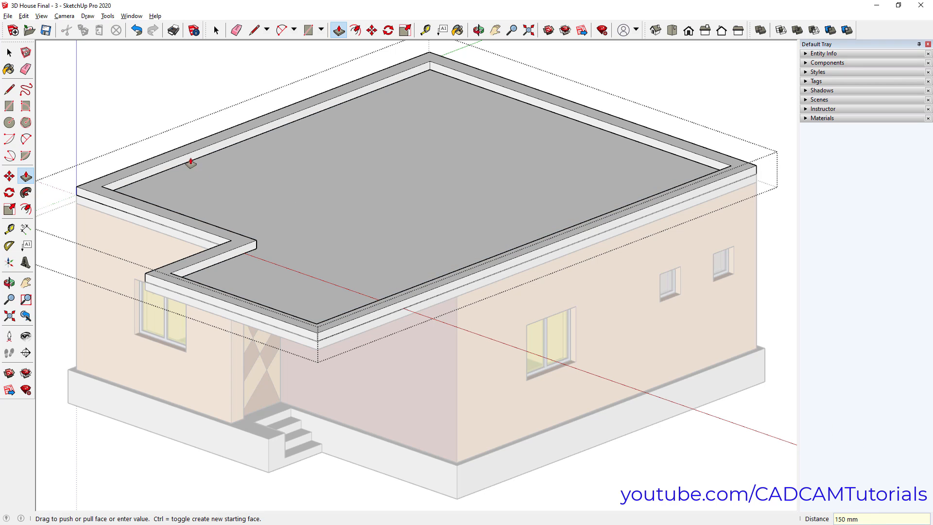
Pull the border's top face up 600 mm to form the roof parapet and close the group
{"action": "left_click", "coordinate": [127, 173]}
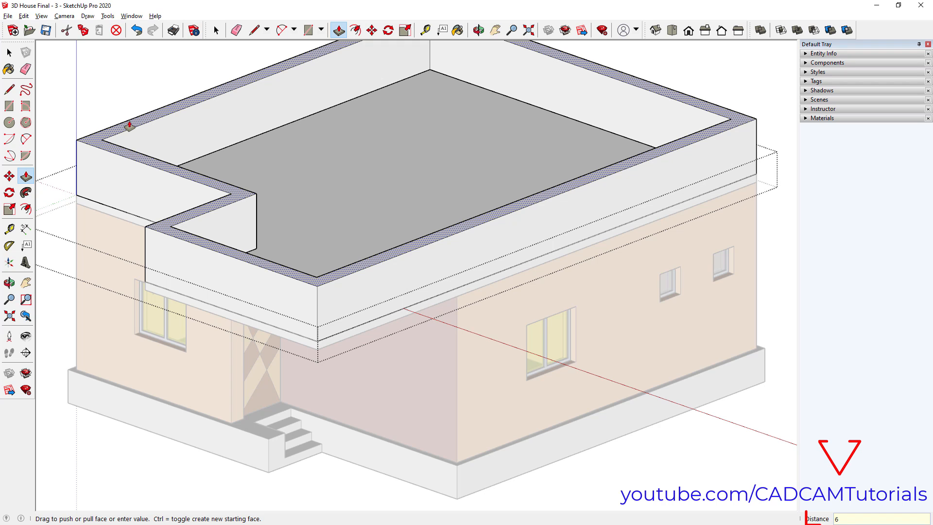
{"action": "type", "text": "00"}
{"action": "key", "text": "Return"}
{"action": "left_click", "coordinate": [129, 126]}
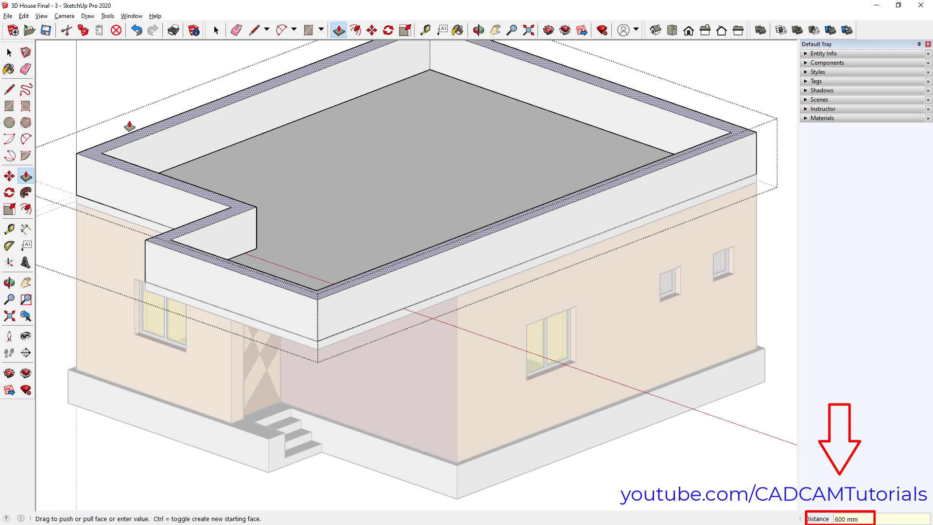
{"action": "key", "text": "space"}
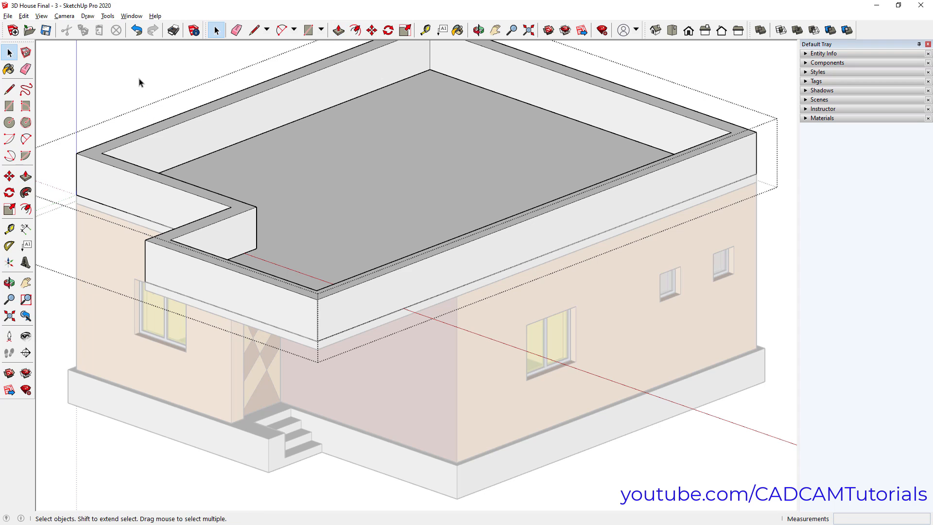
{"action": "left_click", "coordinate": [130, 79]}
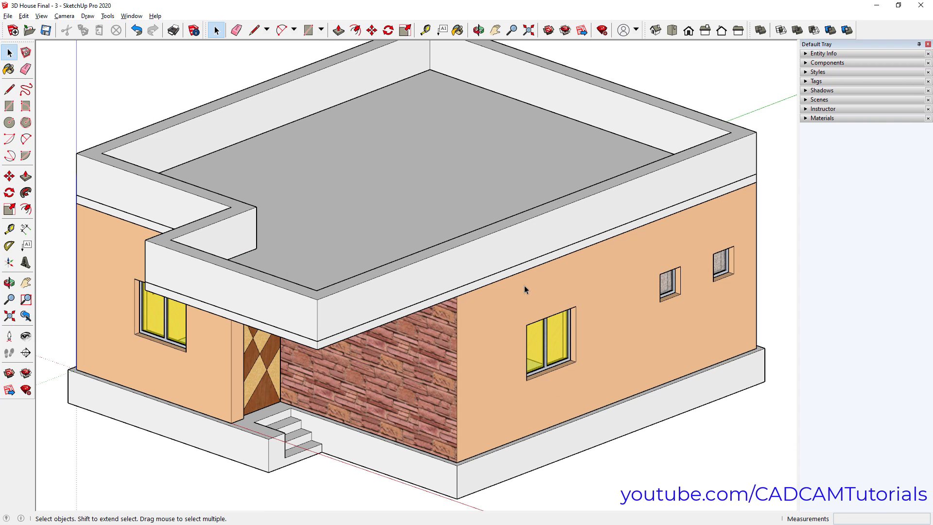
Draw a 400 by 300 mm rectangle on the underside of the entrance overhang, starting at its outer corner
{"action": "scroll", "coordinate": [507, 325], "scroll_direction": "down", "scroll_amount": 5}
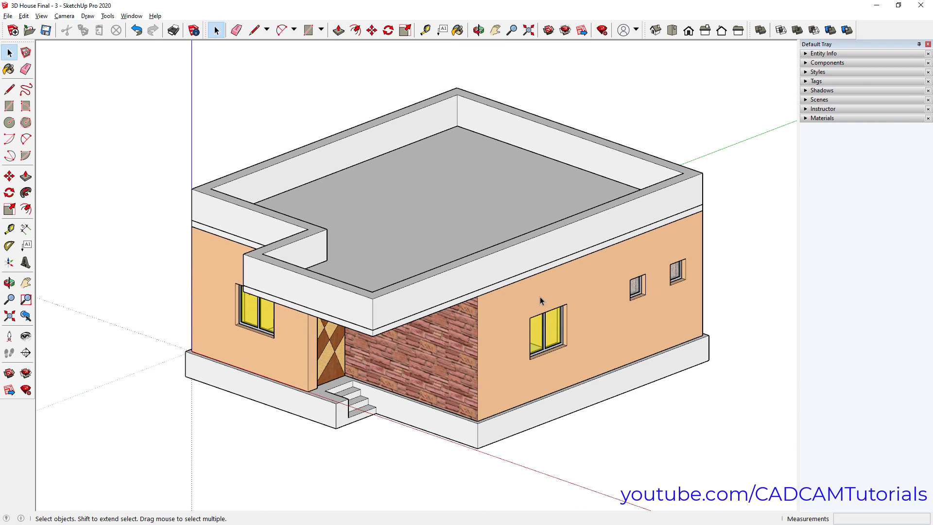
{"action": "middle_click_drag", "start_coordinate": [407, 402], "coordinate": [381, 265]}
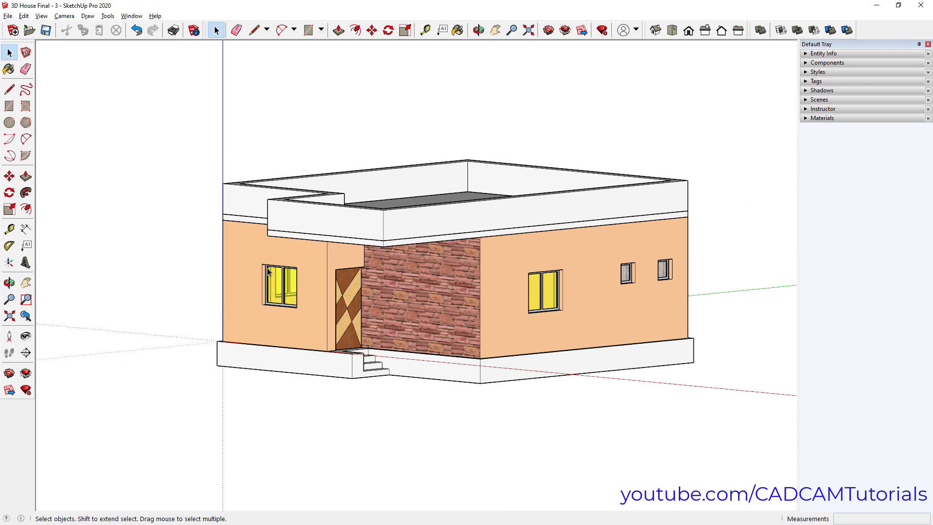
{"action": "middle_click_drag", "start_coordinate": [348, 336], "coordinate": [375, 119]}
{"action": "scroll", "coordinate": [375, 119], "scroll_direction": "up", "scroll_amount": 5}
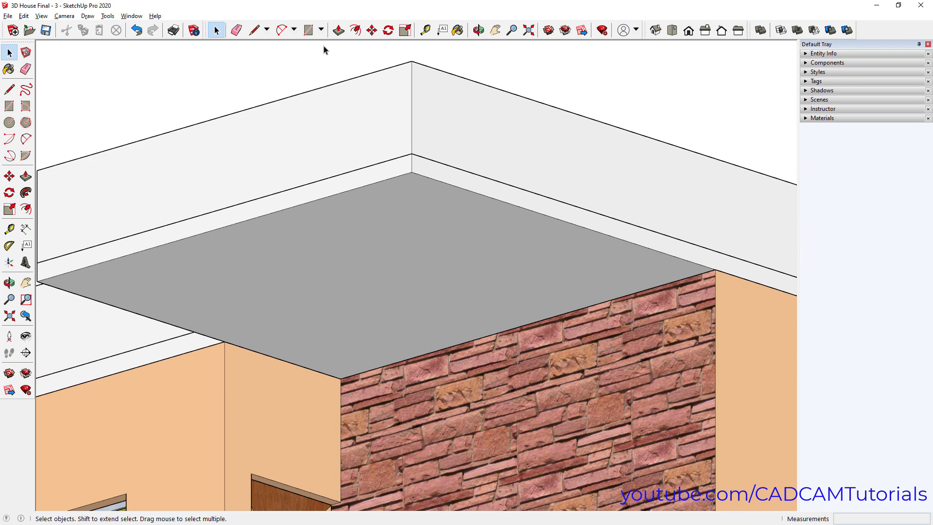
{"action": "left_click", "coordinate": [308, 31]}
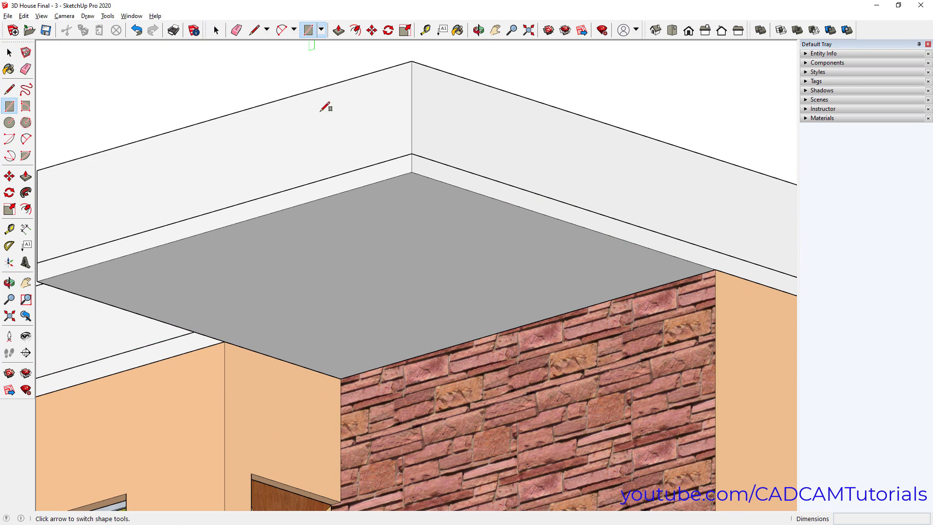
{"action": "left_click", "coordinate": [411, 172]}
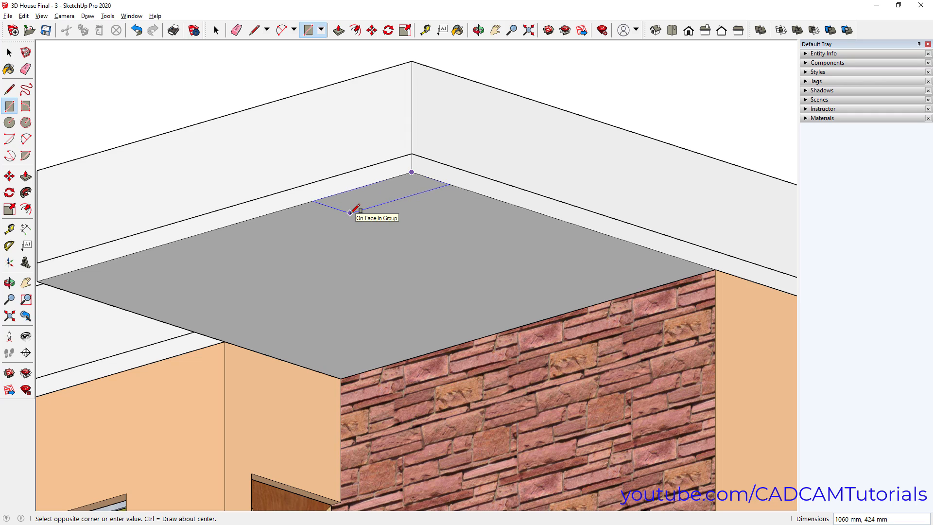
{"action": "type", "text": "400,"}
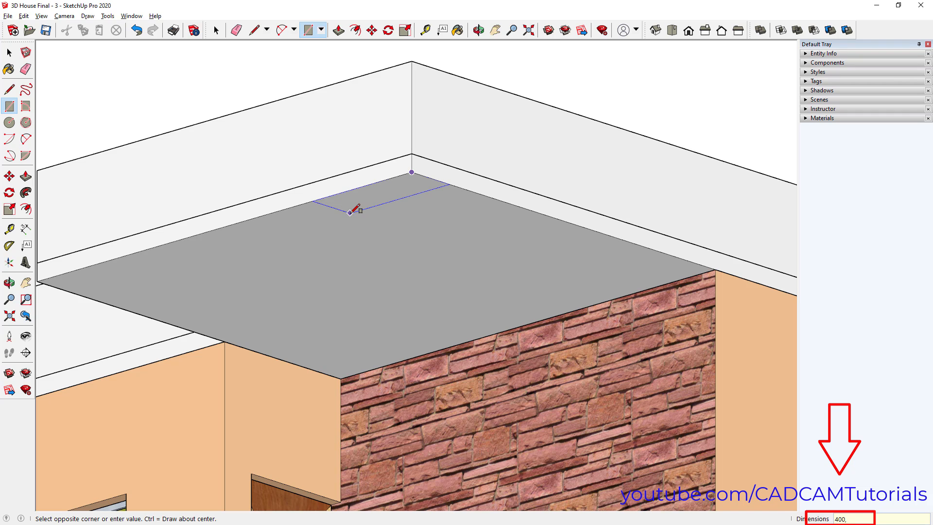
{"action": "type", "text": "300"}
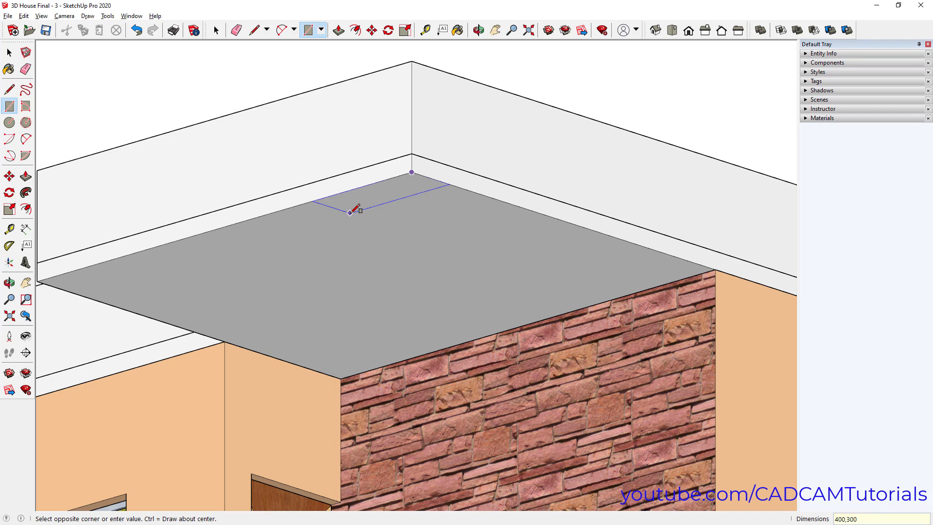
{"action": "key", "text": "Return"}
{"action": "key", "text": "space"}
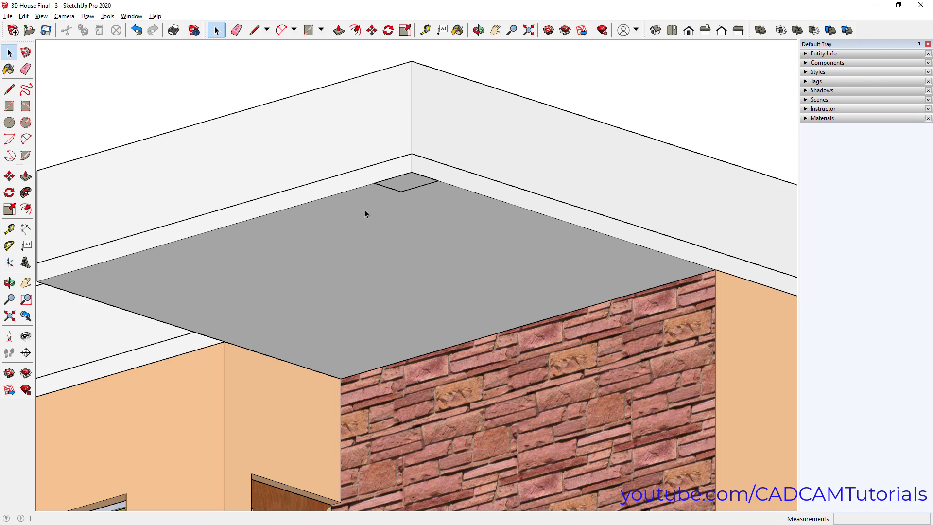
Make the column rectangle at the overhang's corner a group
{"action": "left_click", "coordinate": [406, 189]}
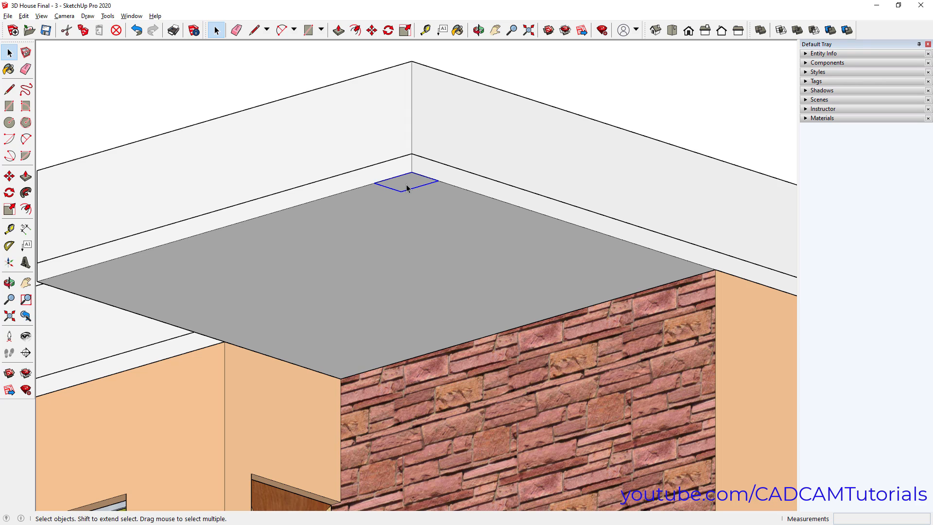
{"action": "right_click", "coordinate": [407, 185]}
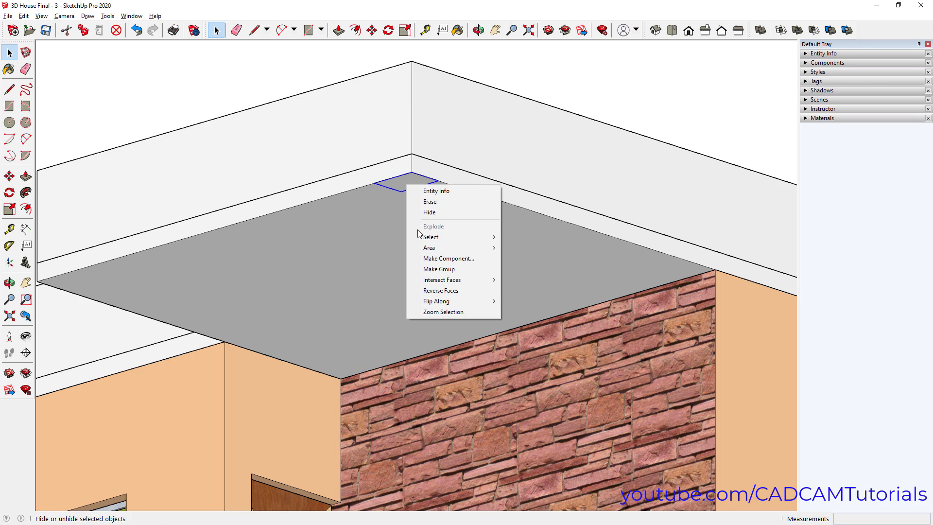
{"action": "left_click", "coordinate": [429, 270]}
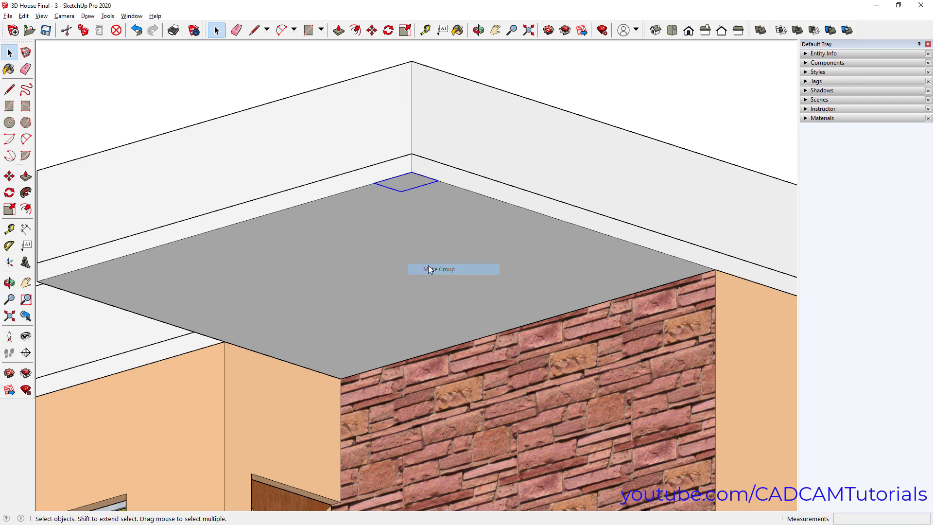
Open the rectangle group for editing, pull its face 3600 mm down to form a column, and close the group
{"action": "double_click", "coordinate": [406, 189]}
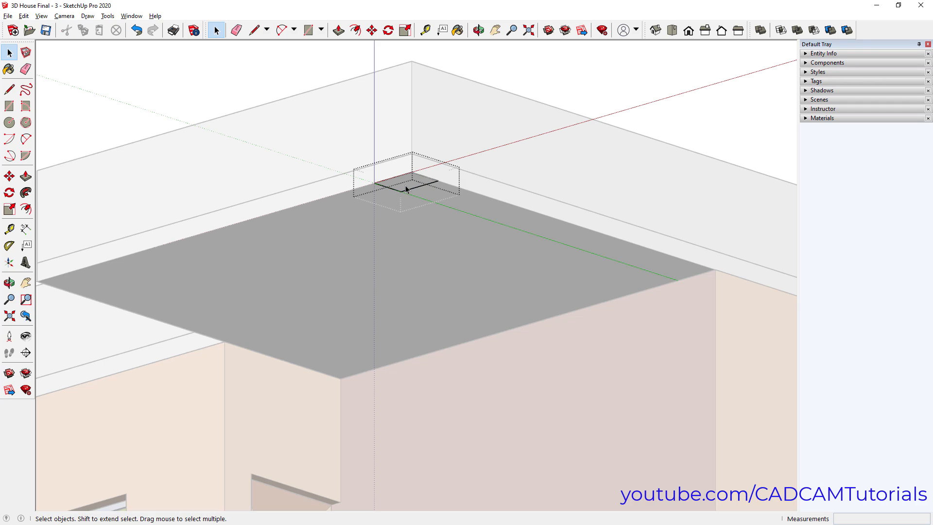
{"action": "left_click", "coordinate": [339, 30]}
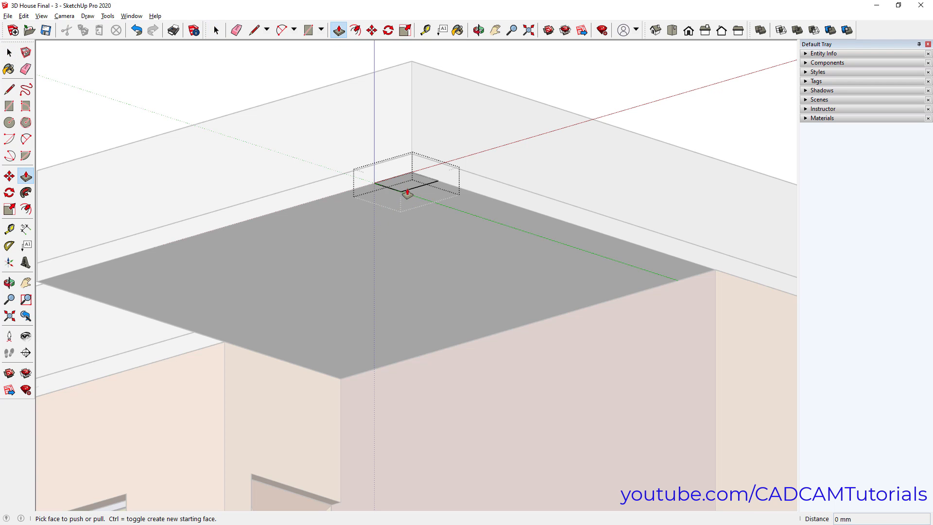
{"action": "scroll", "coordinate": [406, 196], "scroll_direction": "up", "scroll_amount": 3}
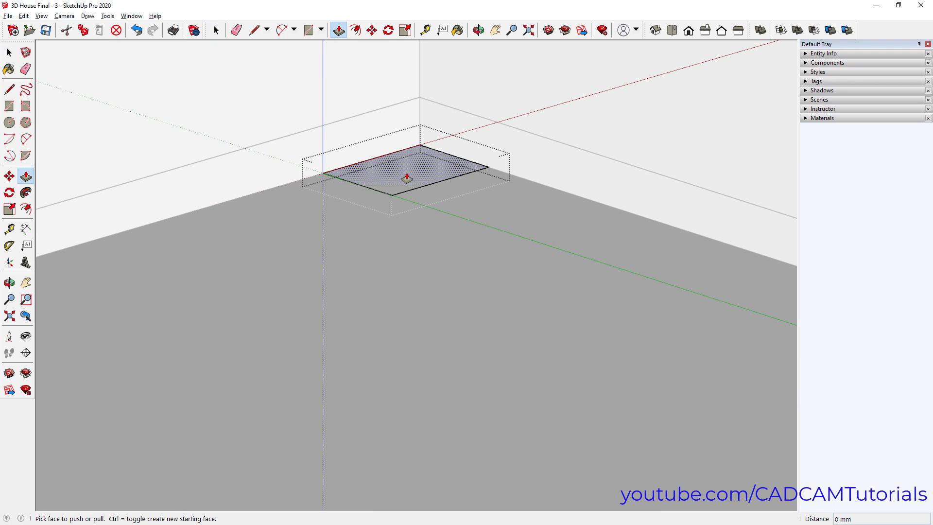
{"action": "left_click", "coordinate": [406, 179]}
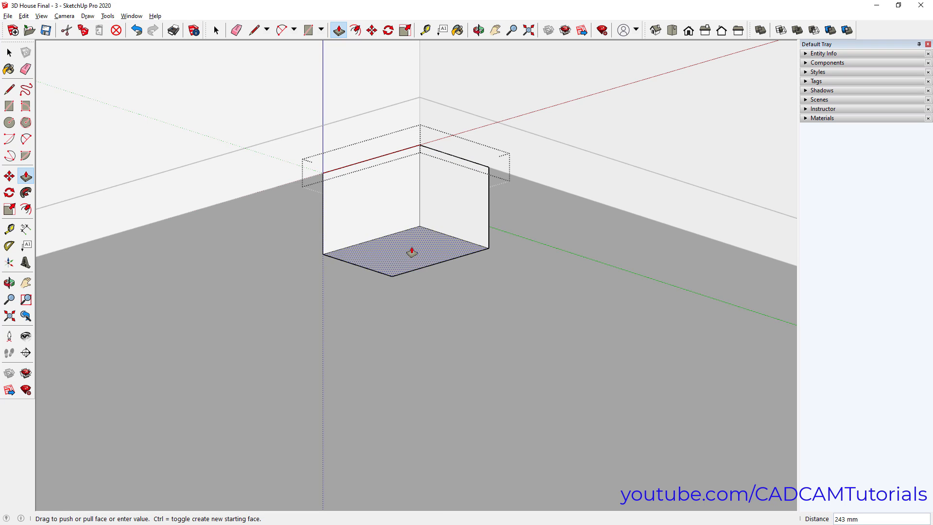
{"action": "scroll", "coordinate": [410, 235], "scroll_direction": "down", "scroll_amount": 3}
{"action": "scroll", "coordinate": [409, 221], "scroll_direction": "down", "scroll_amount": 4}
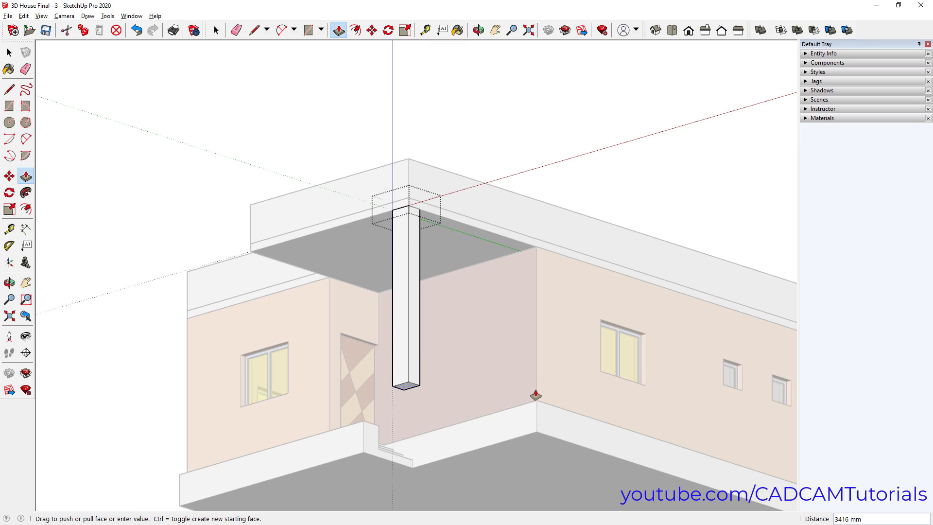
{"action": "type", "text": "3600"}
{"action": "key", "text": "Return"}
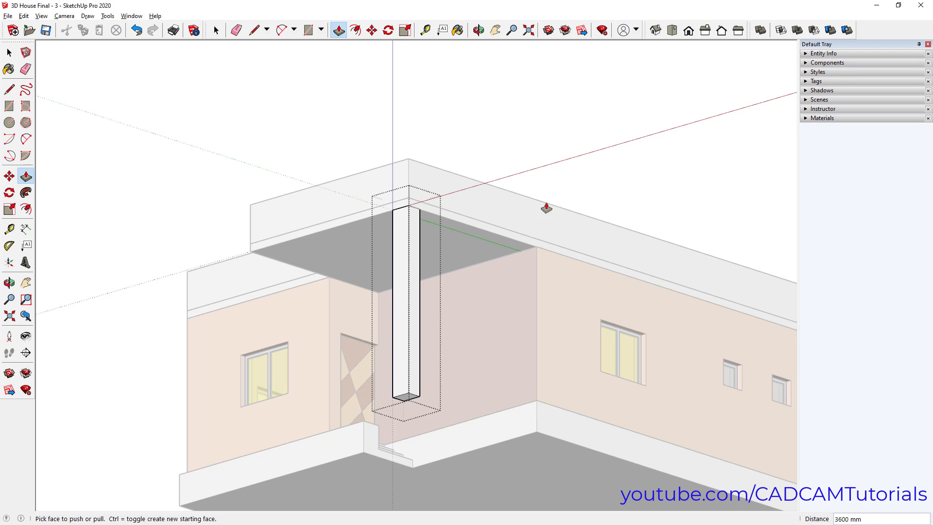
{"action": "key", "text": "space"}
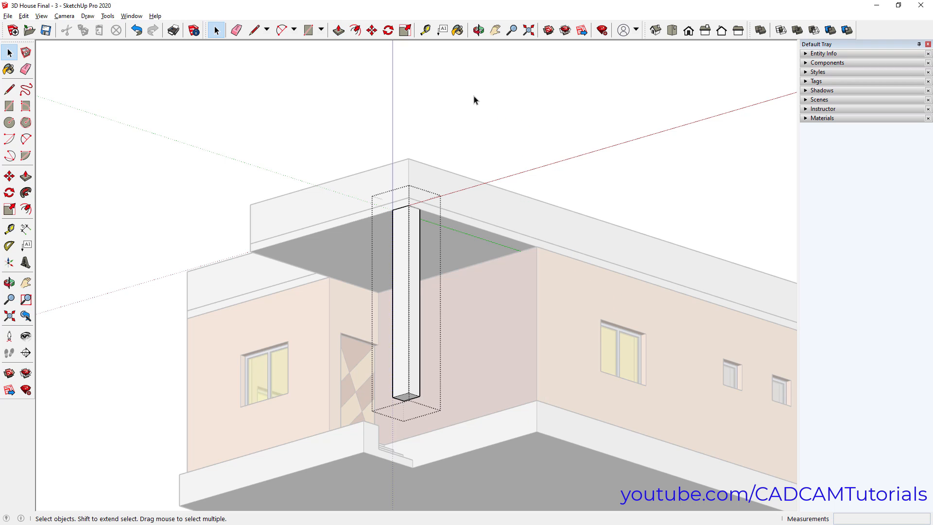
{"action": "left_click", "coordinate": [477, 125]}
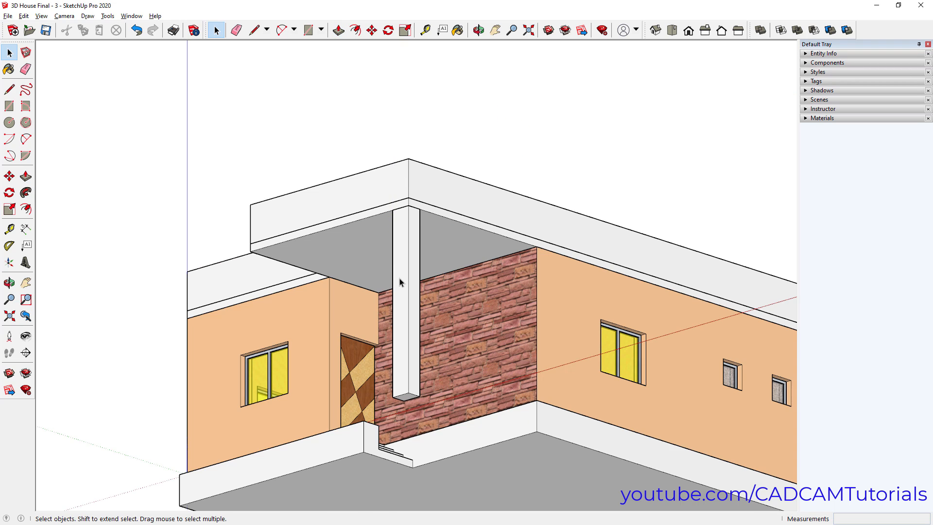
Copy the column along the overhang's front edge to the overhang's other front corner, using its top outer corner as base point
{"action": "scroll", "coordinate": [200, 194], "scroll_direction": "up", "scroll_amount": 2}
{"action": "scroll", "coordinate": [301, 291], "scroll_direction": "up", "scroll_amount": 2}
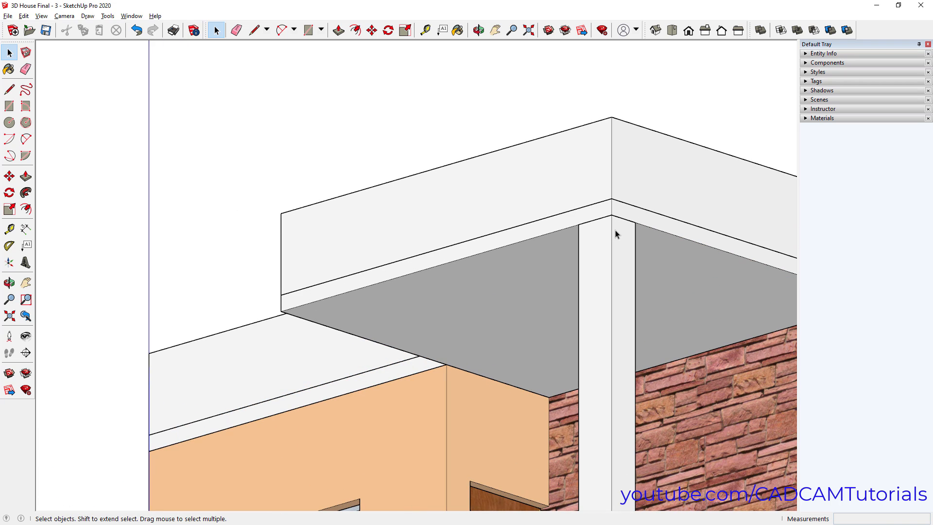
{"action": "middle_click_drag", "start_coordinate": [471, 183], "coordinate": [516, 209]}
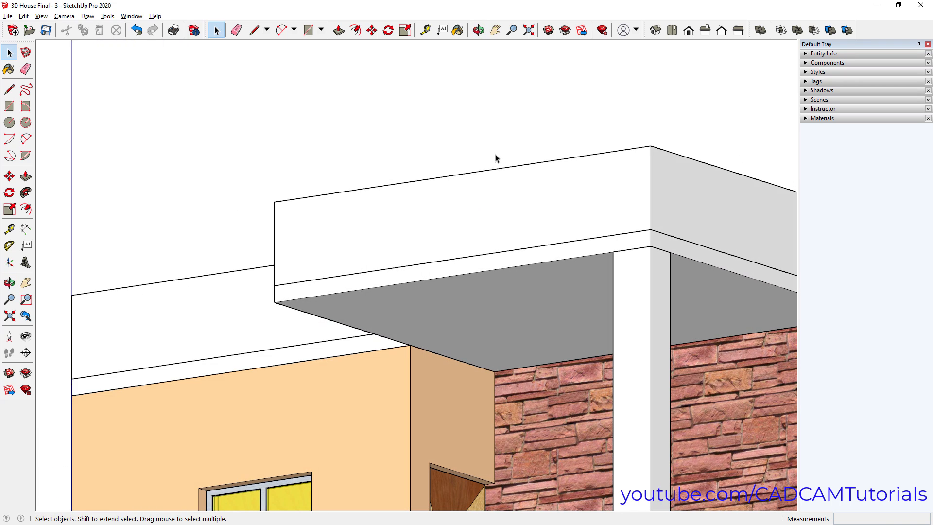
{"action": "left_click", "coordinate": [640, 364]}
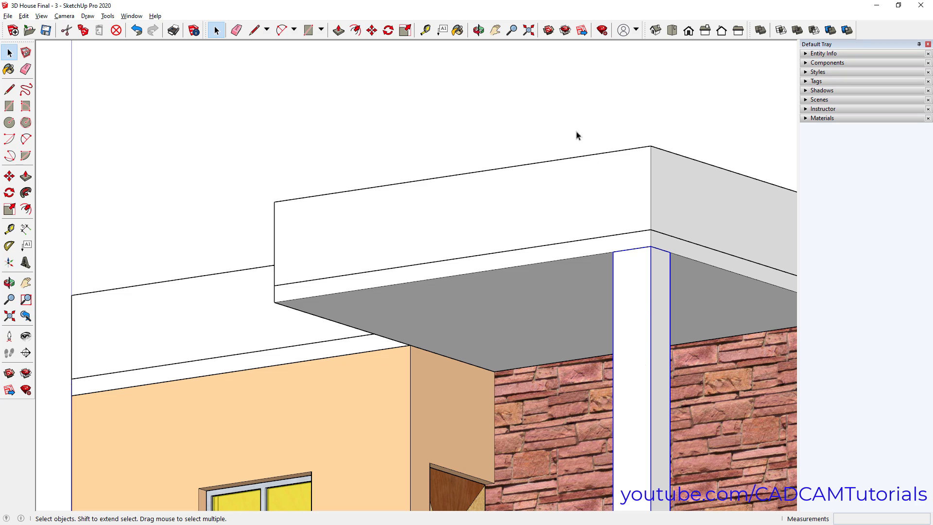
{"action": "left_click", "coordinate": [369, 31]}
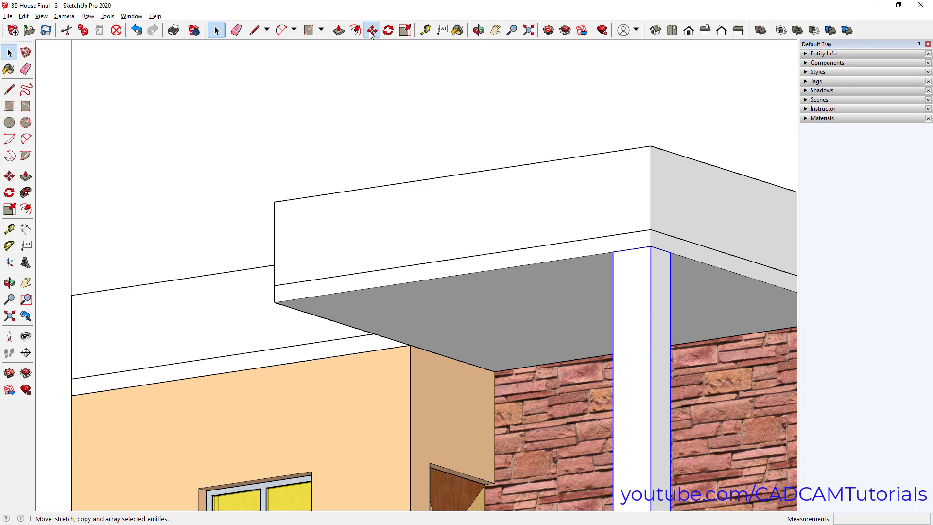
{"action": "left_click", "coordinate": [611, 252]}
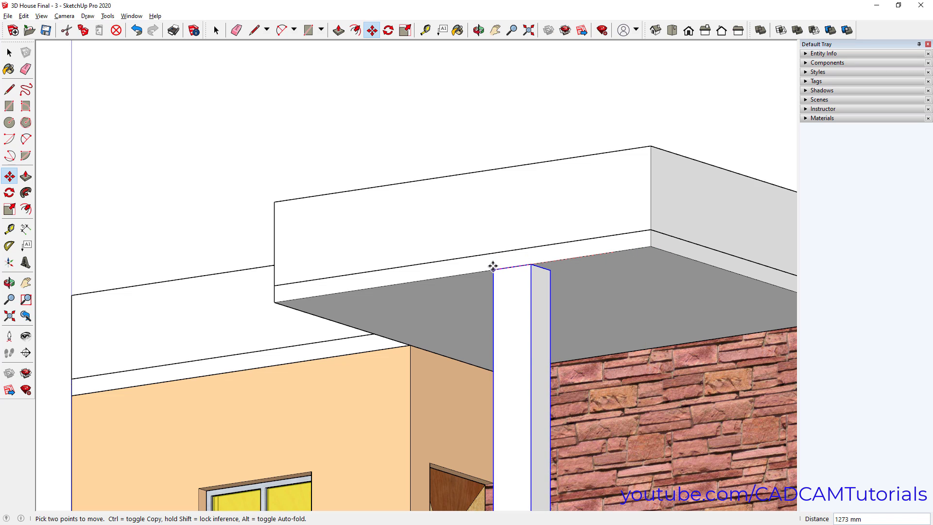
{"action": "key", "text": "ctrl"}
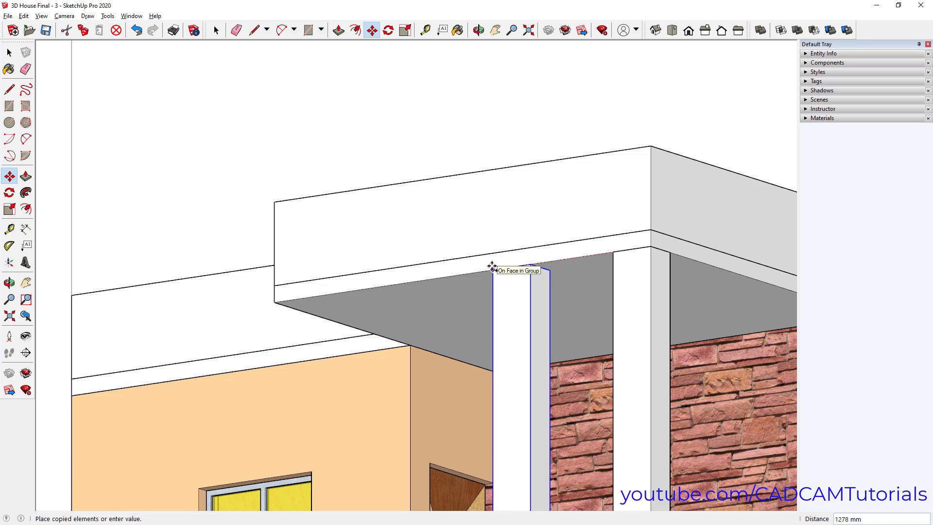
{"action": "left_click", "coordinate": [275, 302]}
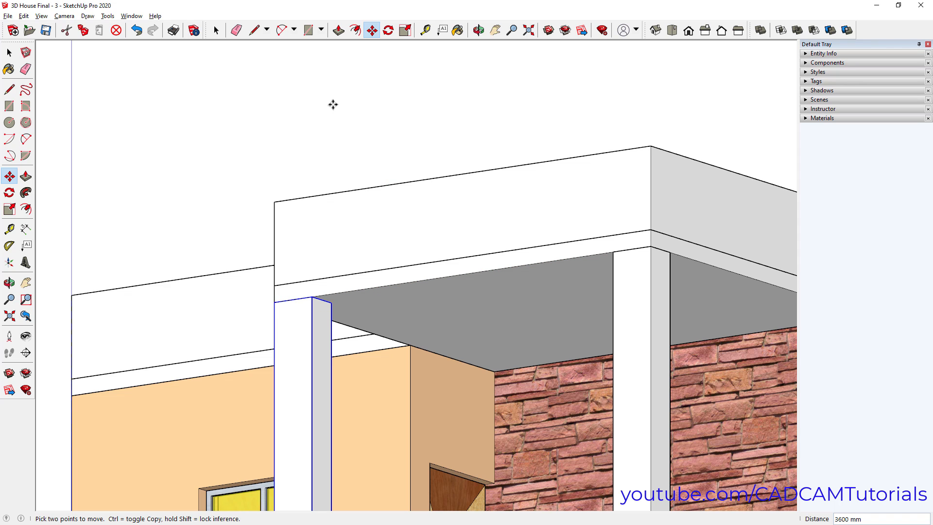
{"action": "key", "text": "space"}
{"action": "scroll", "coordinate": [332, 105], "scroll_direction": "down", "scroll_amount": 6}
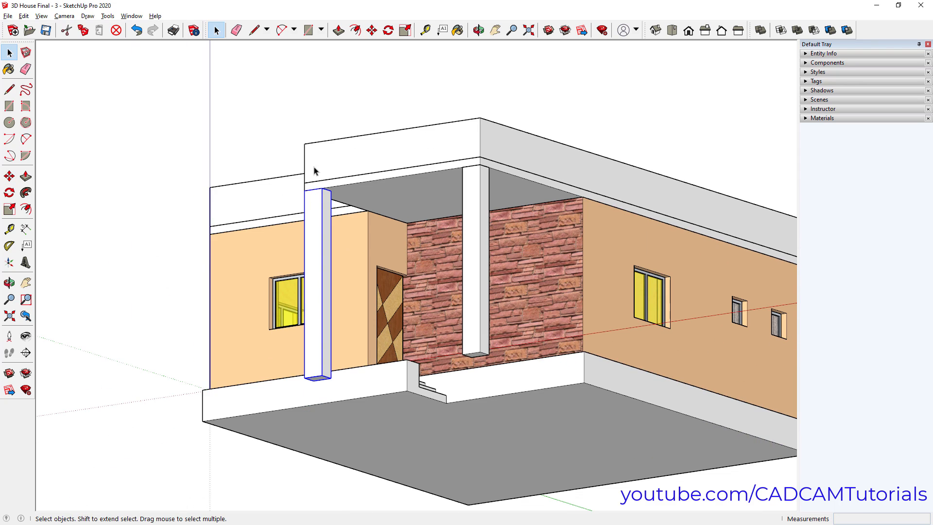
{"action": "left_click", "coordinate": [109, 298]}
In the empty space beside the house, draw a 150 mm vertical line and a 240 mm line from its upper end along the green axis
{"action": "middle_click_drag", "start_coordinate": [494, 172], "coordinate": [482, 352]}
{"action": "scroll", "coordinate": [391, 326], "scroll_direction": "down", "scroll_amount": 2}
{"action": "middle_click_drag", "start_coordinate": [386, 345], "coordinate": [428, 361]}
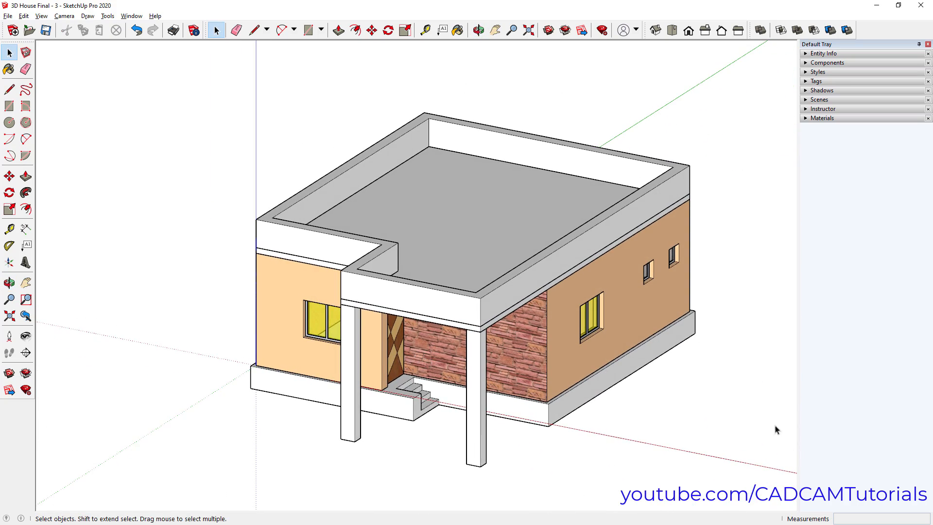
{"action": "scroll", "coordinate": [773, 425], "scroll_direction": "down", "scroll_amount": 2}
{"action": "mouse_move", "coordinate": [647, 387]}
{"action": "middle_mouse_down"}
{"action": "mouse_move", "coordinate": [454, 337]}
{"action": "mouse_move", "coordinate": [462, 370]}
{"action": "mouse_move", "coordinate": [437, 298]}
{"action": "middle_mouse_up"}
{"action": "scroll", "coordinate": [455, 315], "scroll_direction": "up", "scroll_amount": 2}
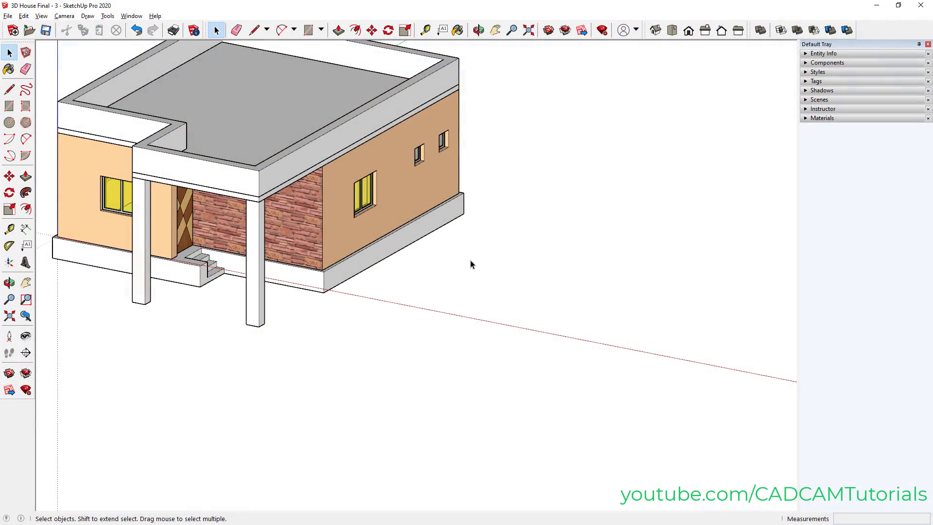
{"action": "left_click", "coordinate": [254, 30]}
{"action": "scroll", "coordinate": [662, 358], "scroll_direction": "up", "scroll_amount": 6}
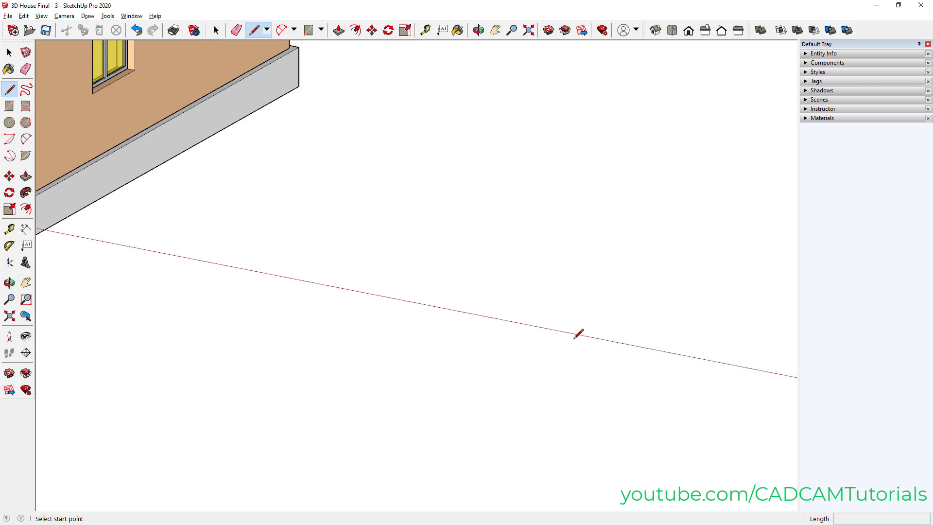
{"action": "left_click", "coordinate": [322, 382]}
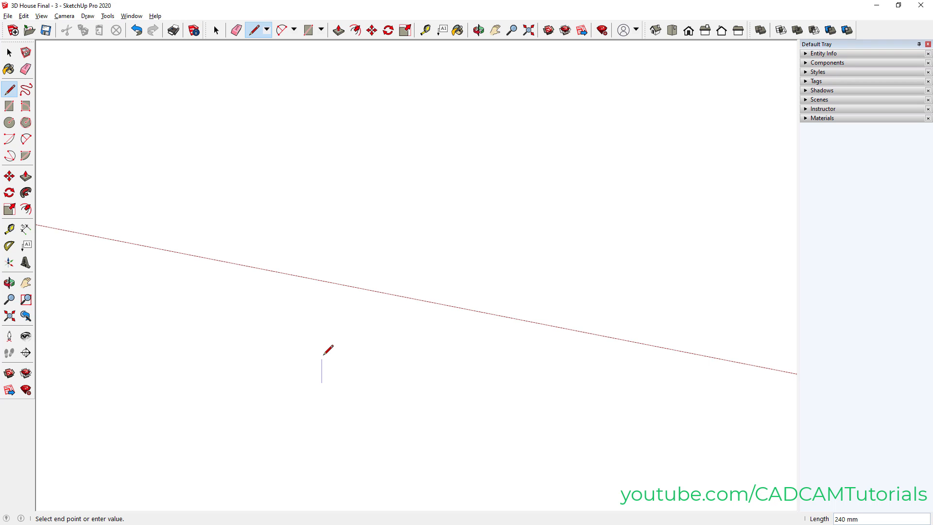
{"action": "type", "text": "15"}
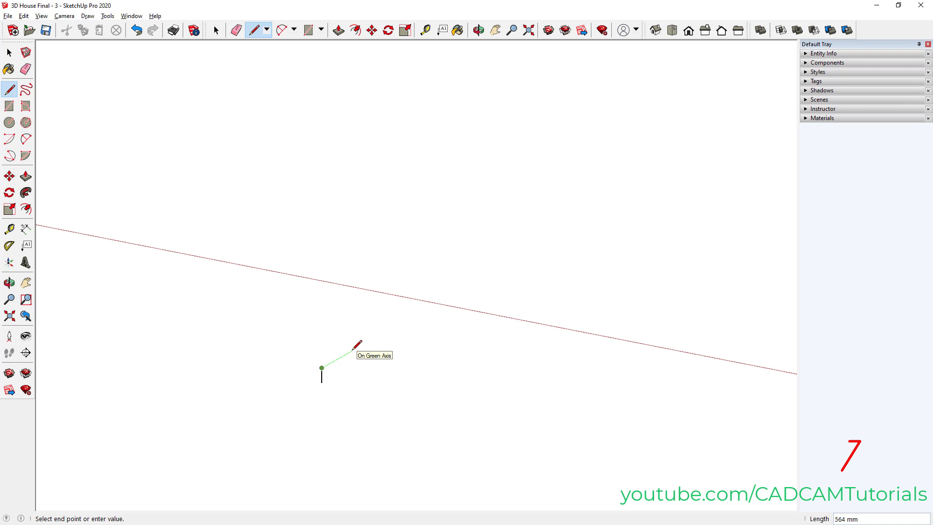
{"action": "type", "text": "240"}
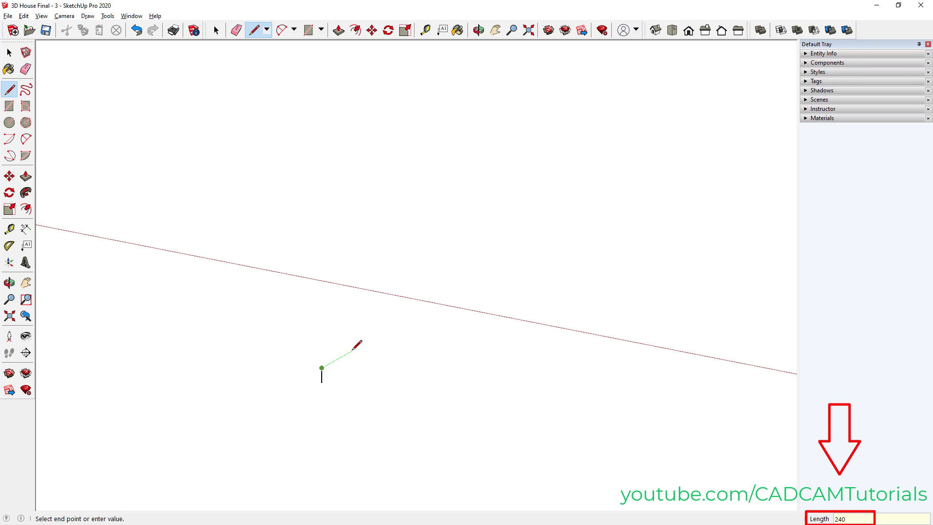
{"action": "key", "text": "Return"}
{"action": "key", "text": "space"}
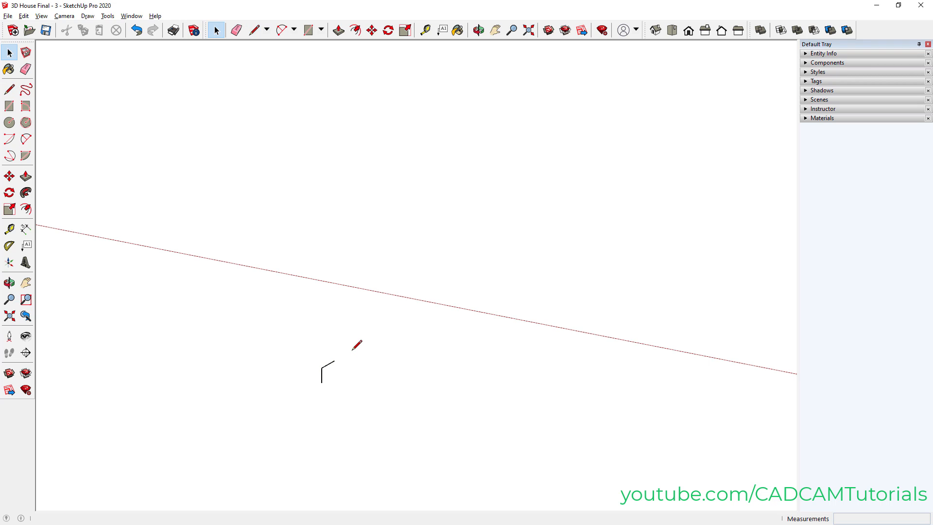
Copy the riser and tread lines from the riser's lower end to the tread's free end, and repeat the copy 12 times
{"action": "left_click_drag", "start_coordinate": [348, 348], "coordinate": [309, 400]}
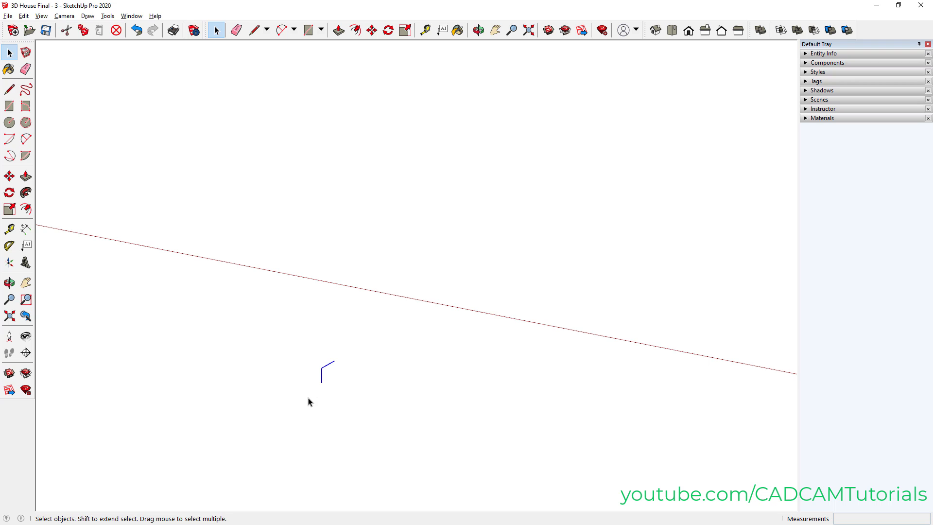
{"action": "left_click", "coordinate": [371, 31]}
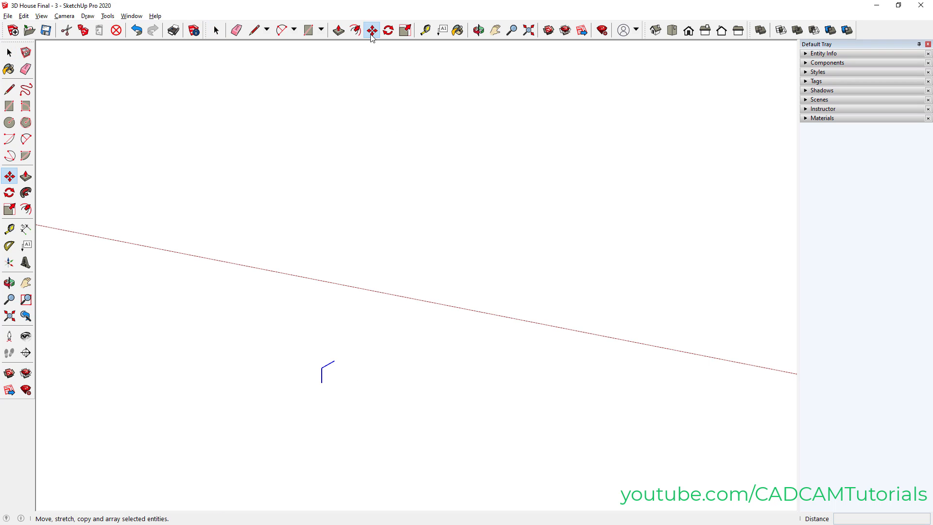
{"action": "left_click", "coordinate": [320, 384]}
{"action": "key", "text": "ctrl"}
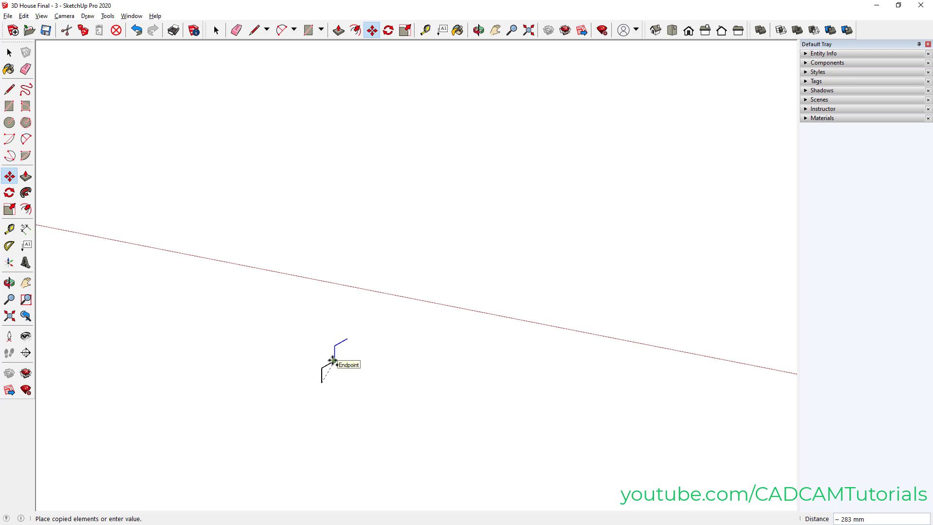
{"action": "left_click", "coordinate": [333, 360]}
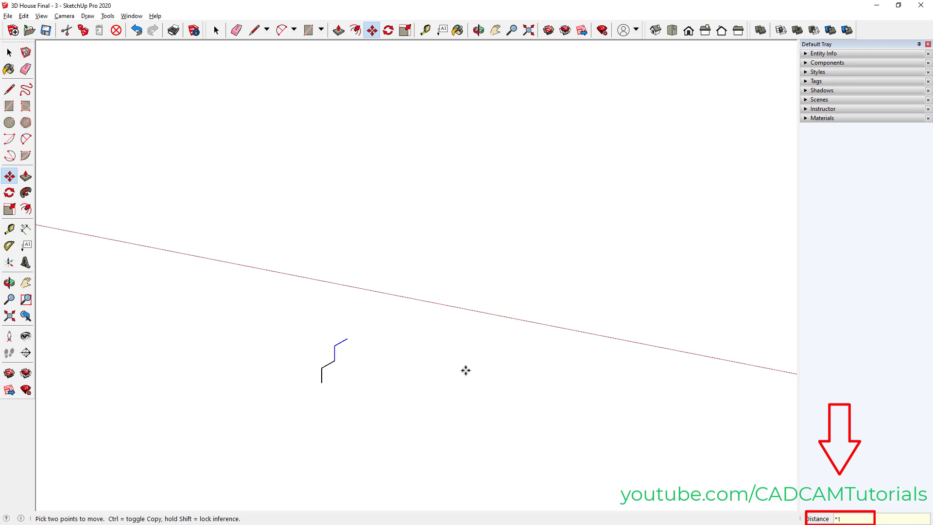
{"action": "key", "text": "Return"}
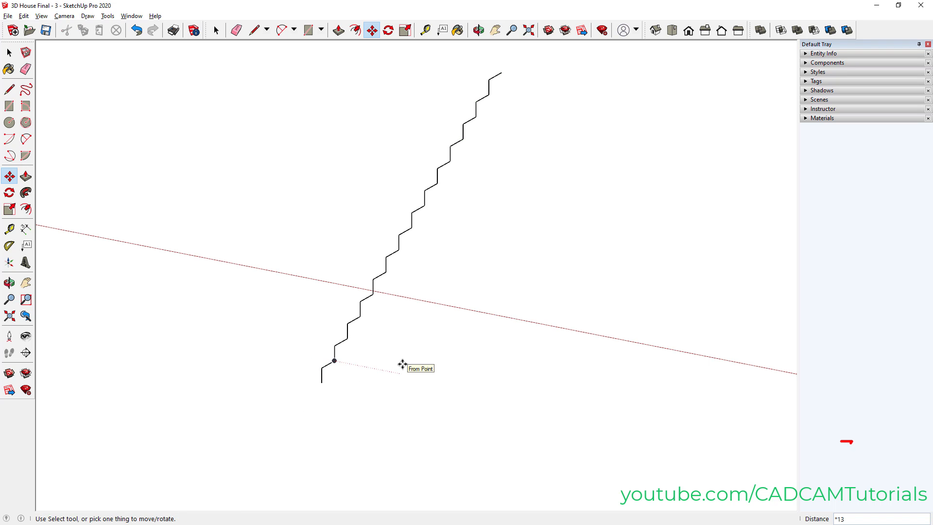
{"action": "type", "text": "1"}
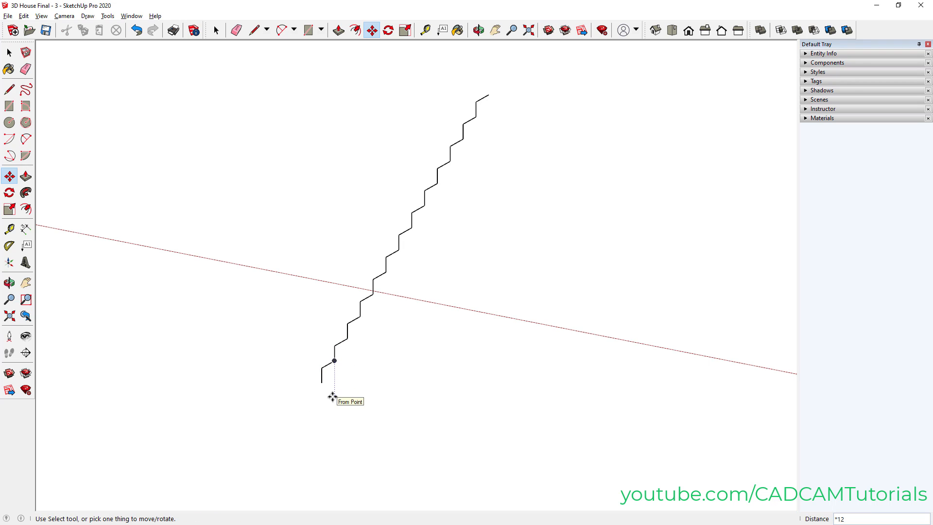
{"action": "key", "text": "space"}
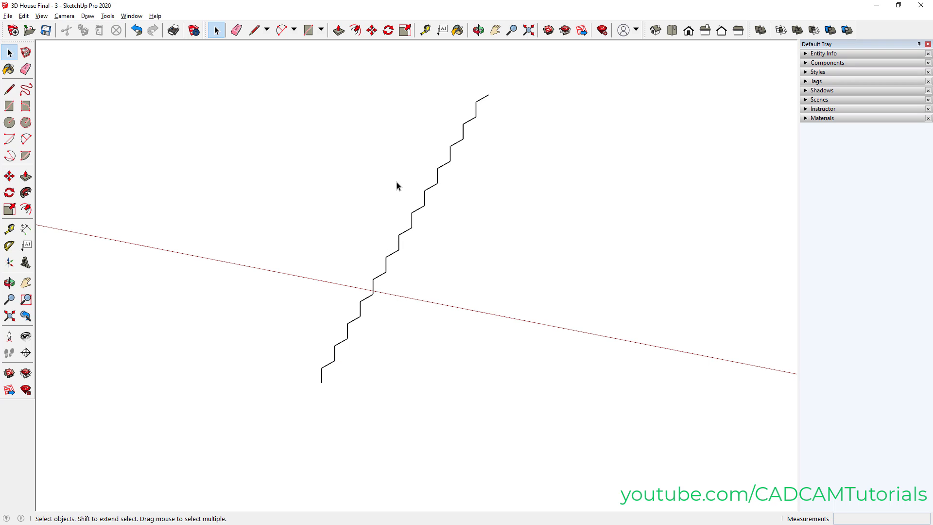
Create a guide line through the bottom and top endpoints of the stepped stair line
{"action": "left_click", "coordinate": [426, 31]}
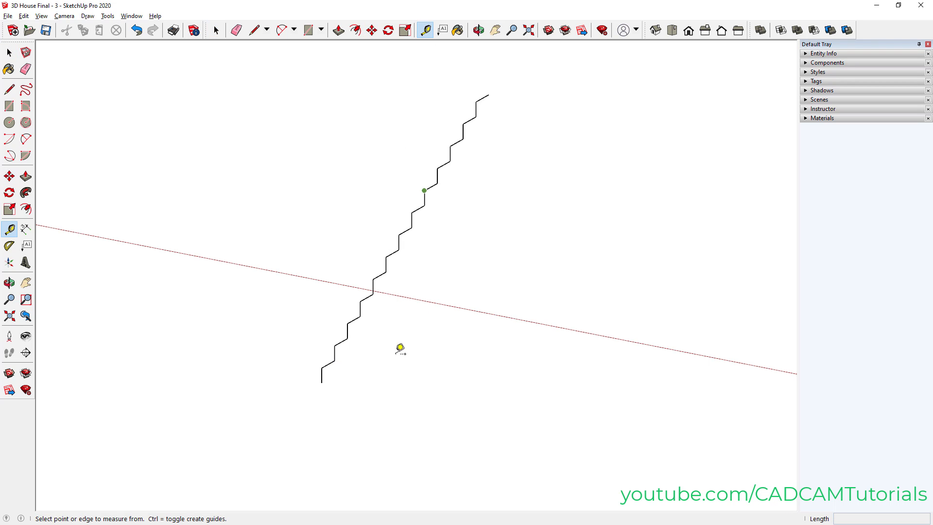
{"action": "left_click", "coordinate": [325, 379]}
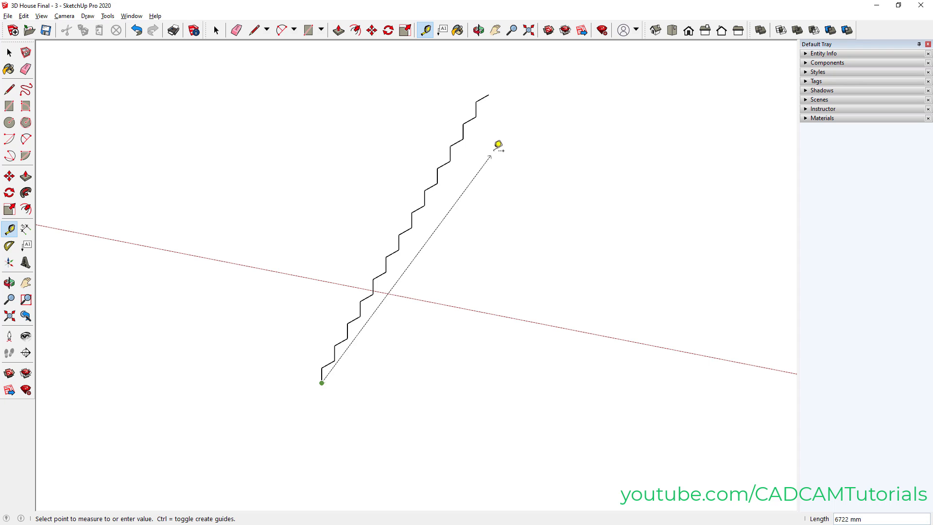
{"action": "left_click", "coordinate": [489, 94]}
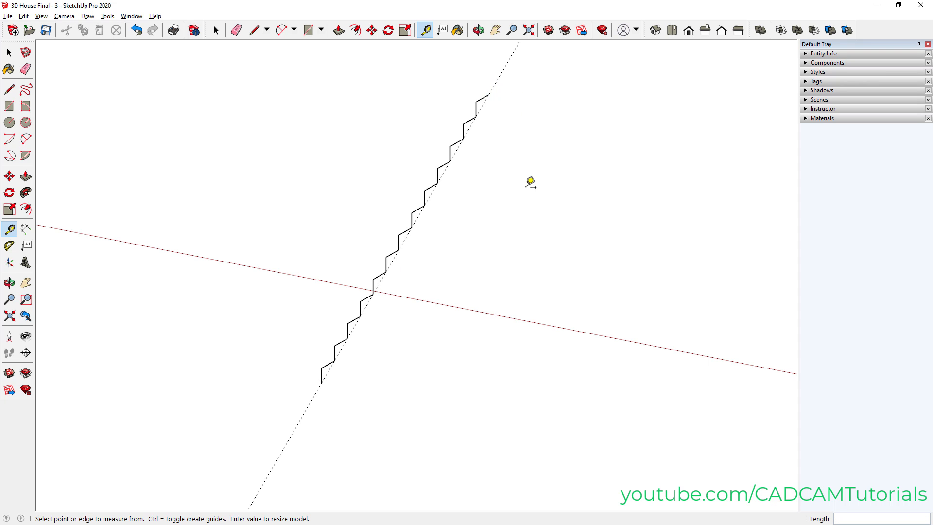
Add a parallel guide 50 mm from the first guide, on the underside of the stair line
{"action": "scroll", "coordinate": [418, 231], "scroll_direction": "up", "scroll_amount": 6}
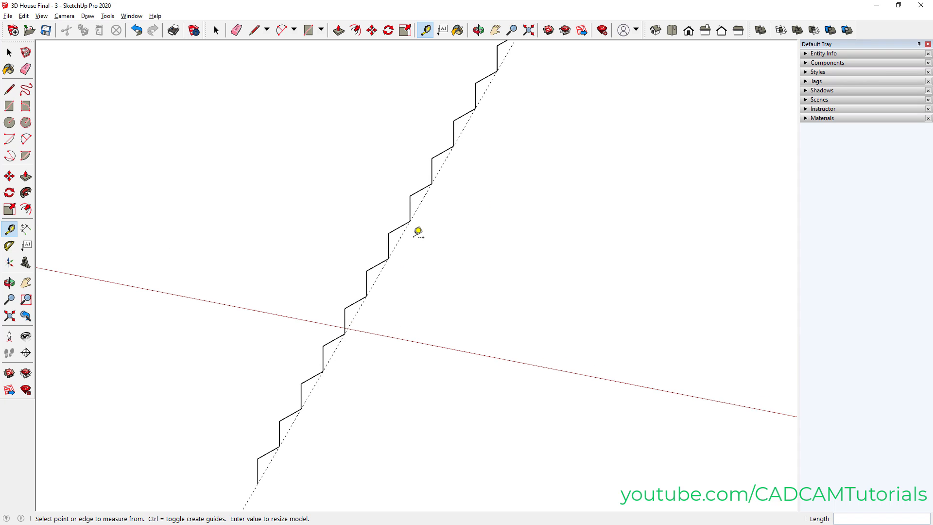
{"action": "left_click", "coordinate": [387, 250]}
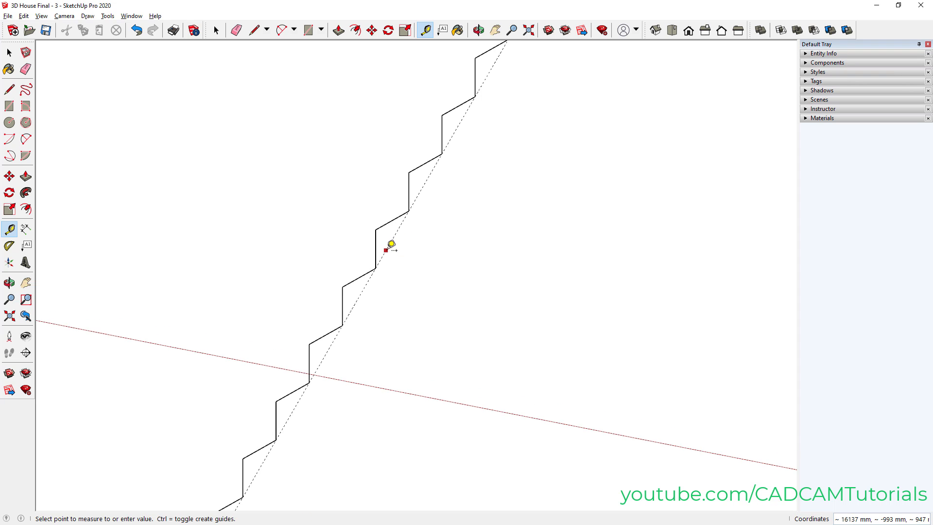
{"action": "type", "text": "100"}
{"action": "key", "text": "Return"}
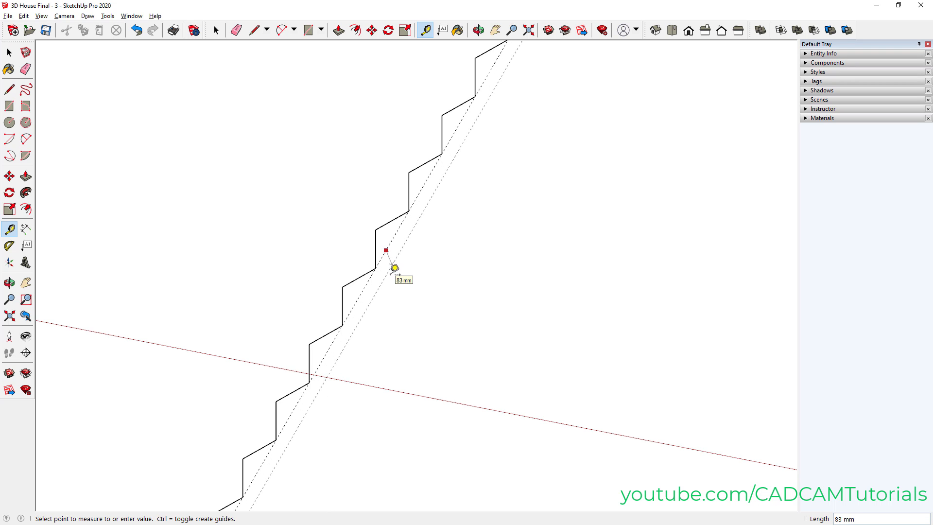
{"action": "type", "text": "50"}
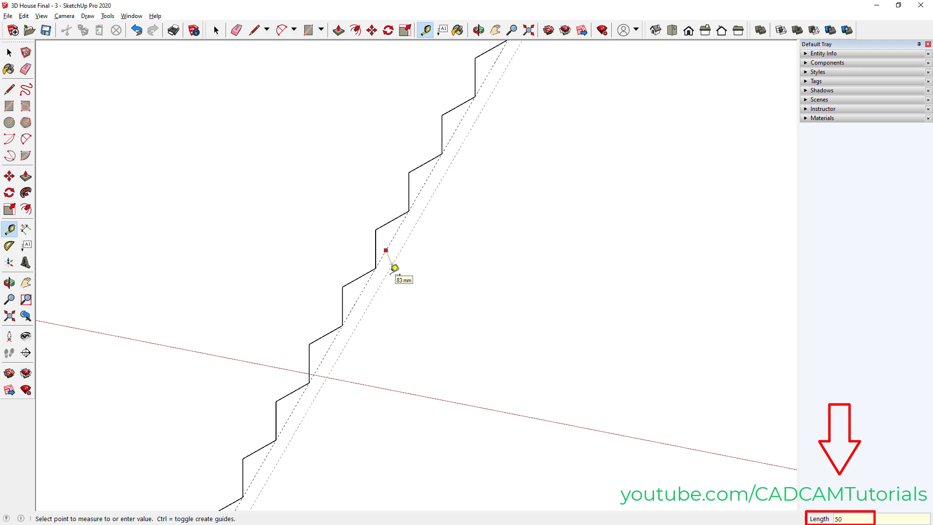
{"action": "key", "text": "Return"}
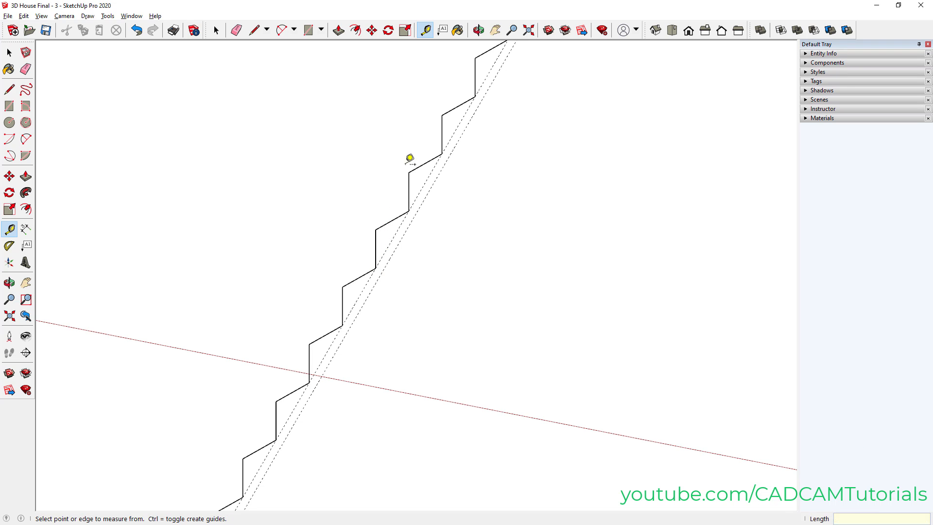
{"action": "scroll", "coordinate": [421, 174], "scroll_direction": "down", "scroll_amount": 3}
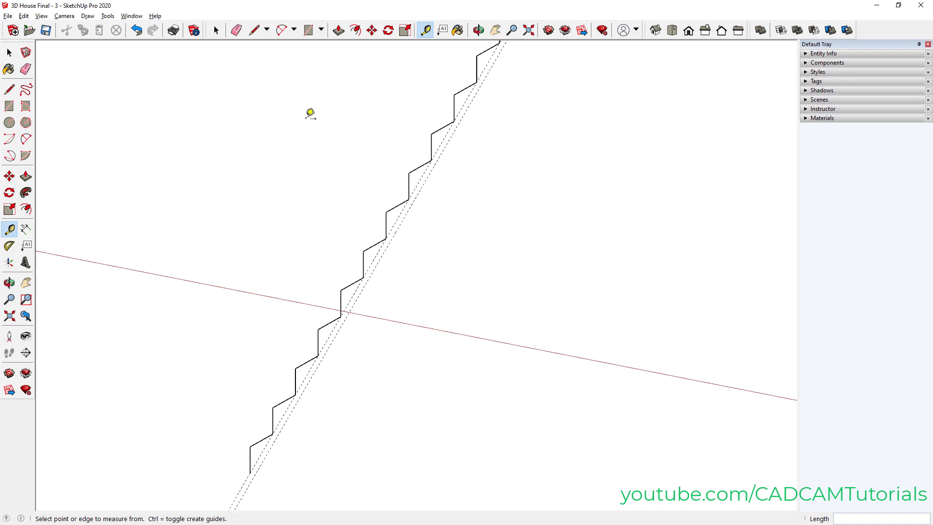
{"action": "key", "text": "space"}
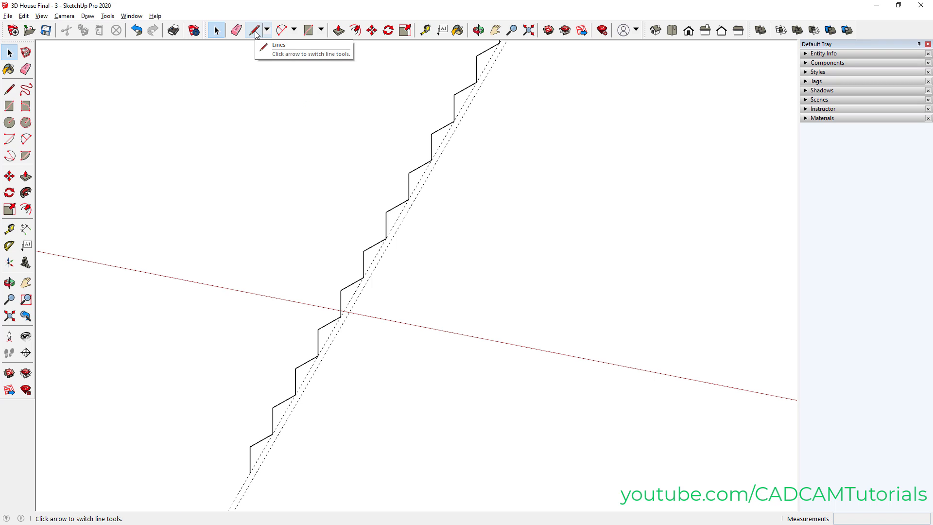
Close the stair profile with lines from its bottom endpoint along the lower guide and up to its top endpoint, and delete all guides
{"action": "left_click", "coordinate": [253, 31]}
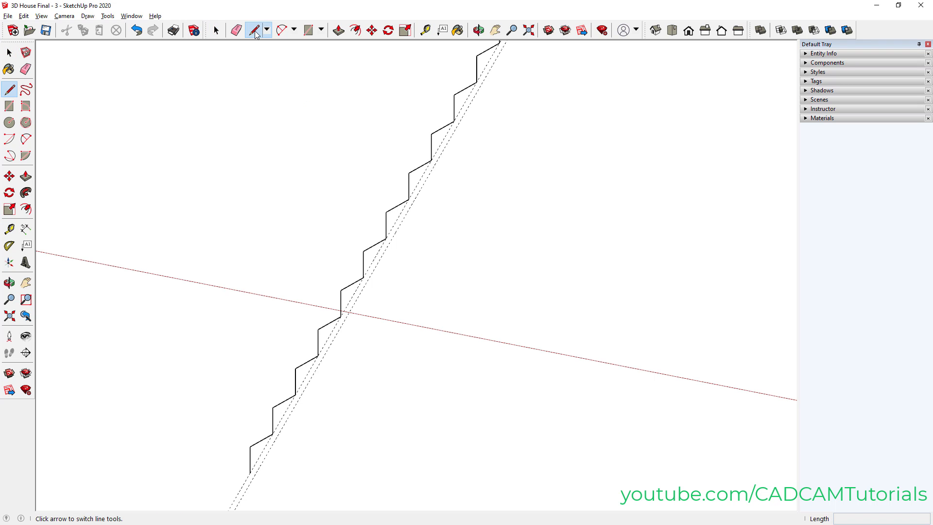
{"action": "left_click", "coordinate": [250, 472]}
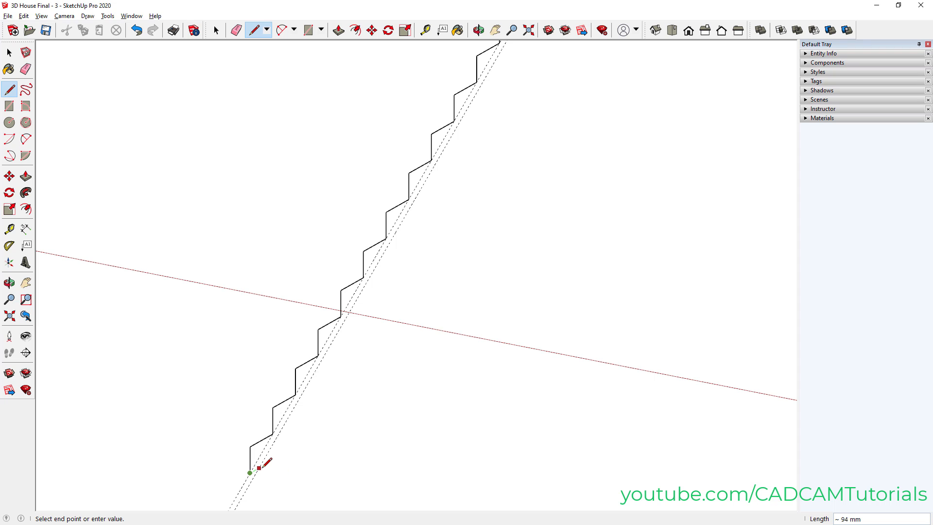
{"action": "middle_click_drag", "start_coordinate": [486, 139], "coordinate": [287, 476]}
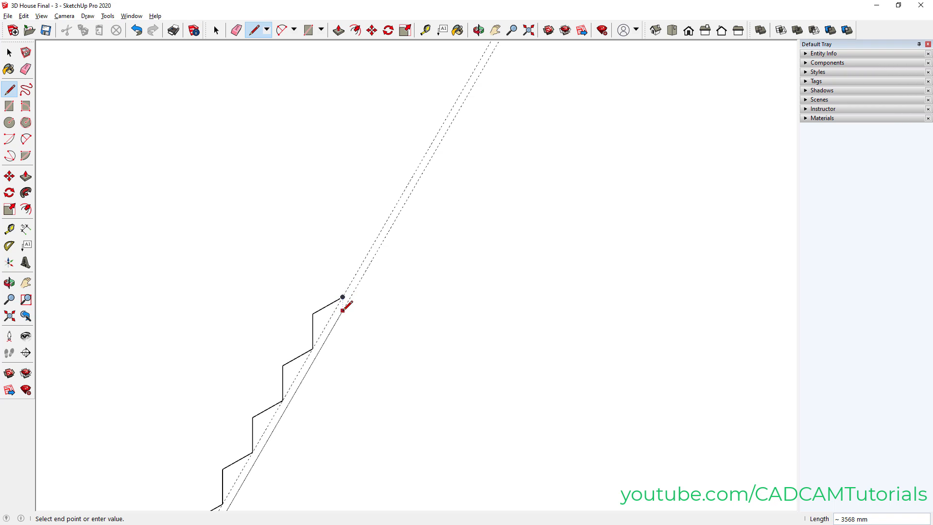
{"action": "left_click", "coordinate": [342, 310]}
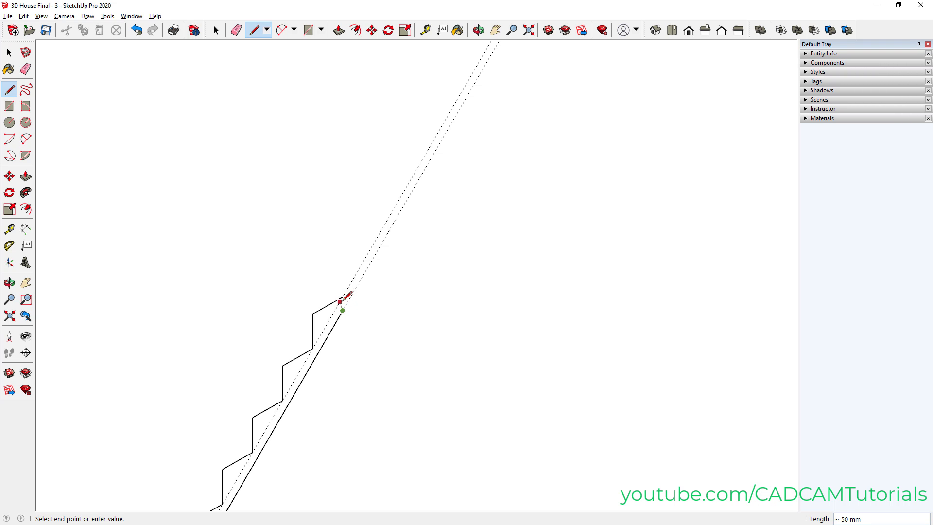
{"action": "left_click", "coordinate": [342, 298]}
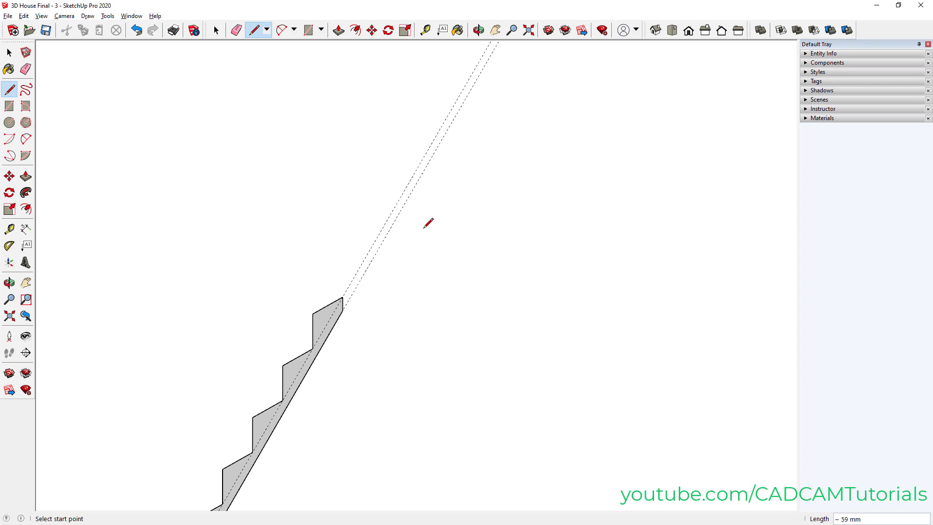
{"action": "key", "text": "space"}
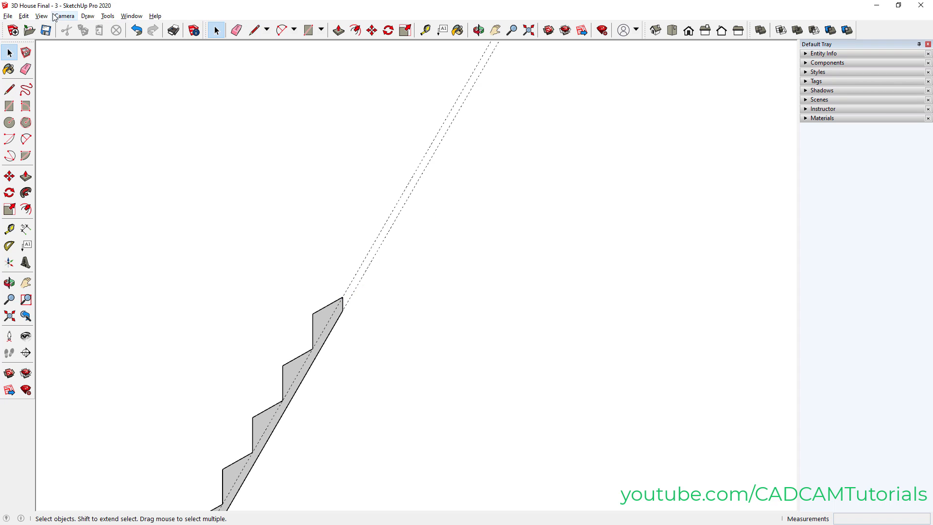
{"action": "left_click", "coordinate": [23, 16]}
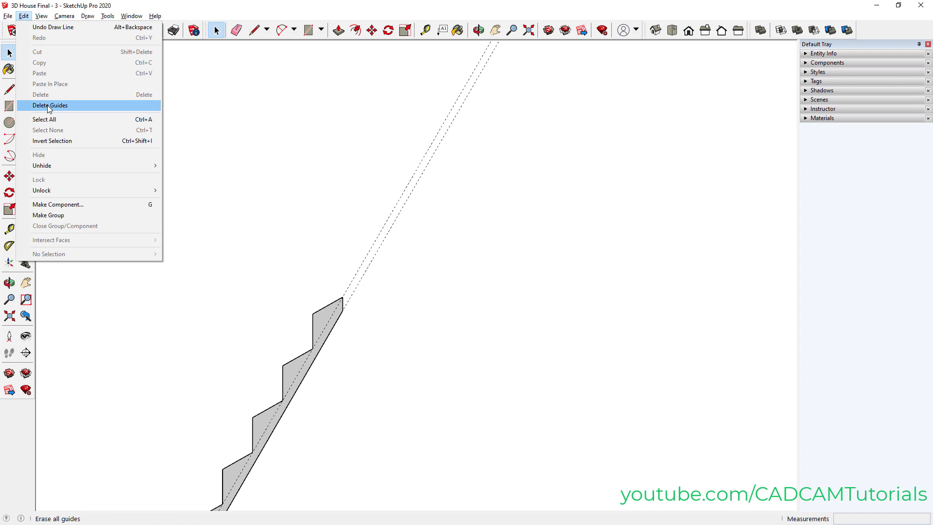
{"action": "left_click", "coordinate": [49, 105]}
Make the whole stair profile face with its edges a group
{"action": "scroll", "coordinate": [530, 105], "scroll_direction": "down", "scroll_amount": 2}
{"action": "scroll", "coordinate": [505, 155], "scroll_direction": "down", "scroll_amount": 2}
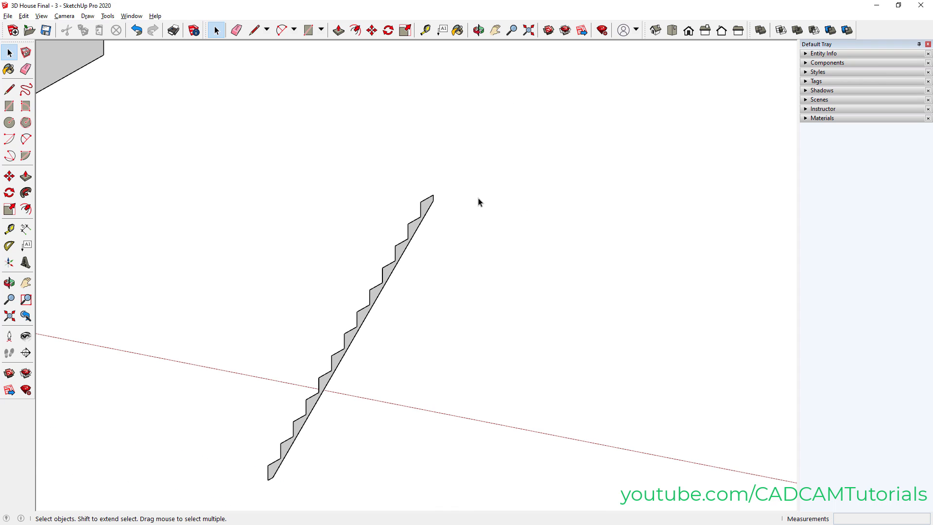
{"action": "scroll", "coordinate": [437, 296], "scroll_direction": "up", "scroll_amount": 1}
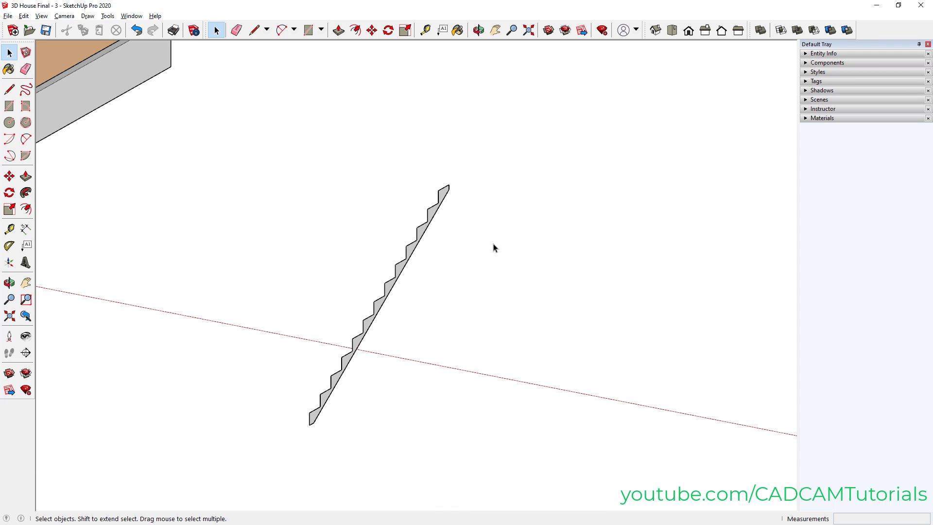
{"action": "left_click_drag", "start_coordinate": [237, 139], "coordinate": [511, 444]}
{"action": "right_click", "coordinate": [393, 281]}
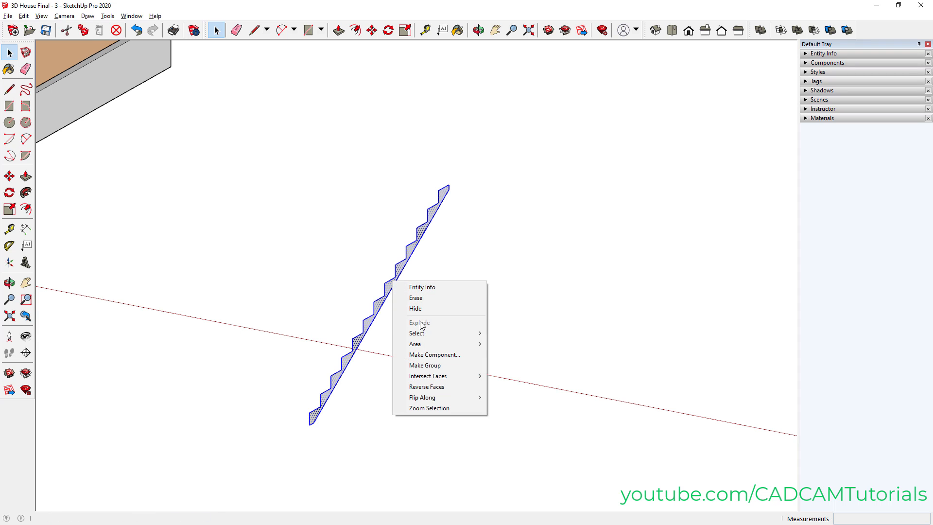
{"action": "left_click", "coordinate": [430, 366]}
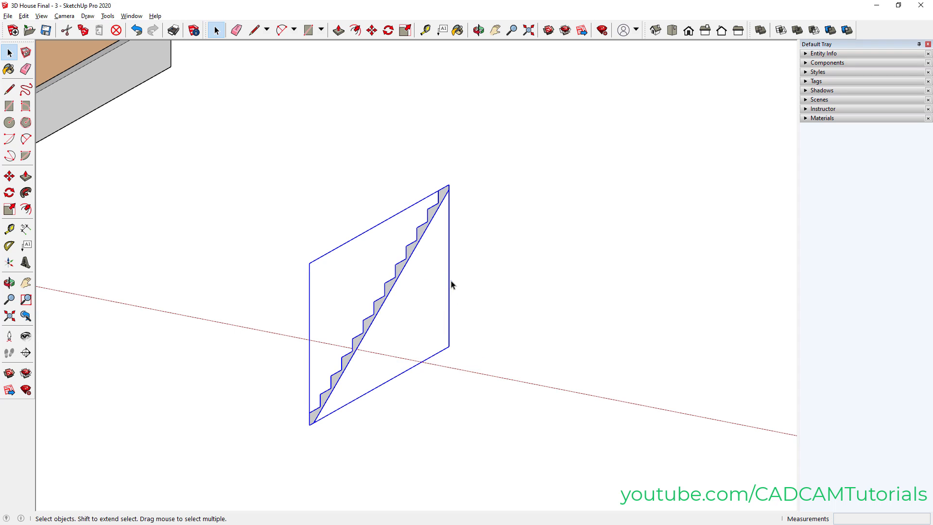
{"action": "left_click", "coordinate": [502, 254]}
Open the stair profile group for editing, pull its face 1000 mm to form the staircase, and close the group
{"action": "double_click", "coordinate": [421, 240]}
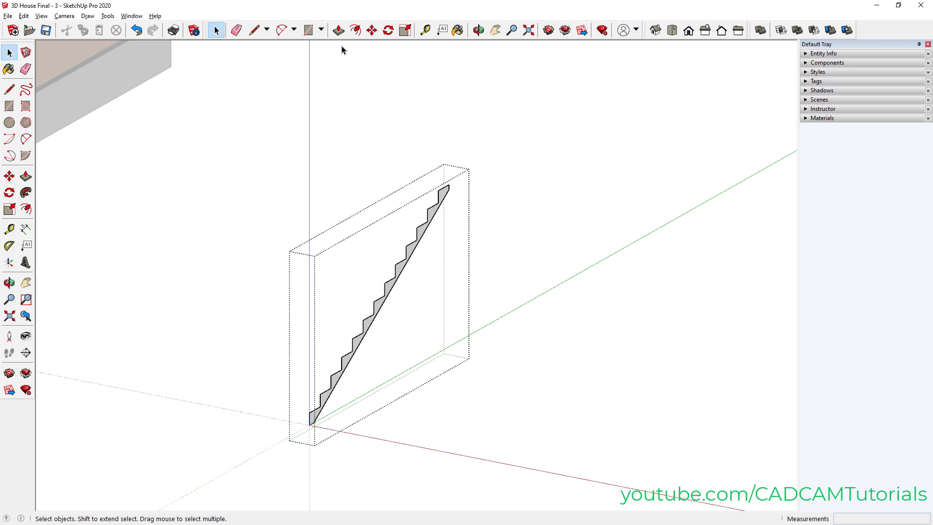
{"action": "left_click", "coordinate": [338, 31]}
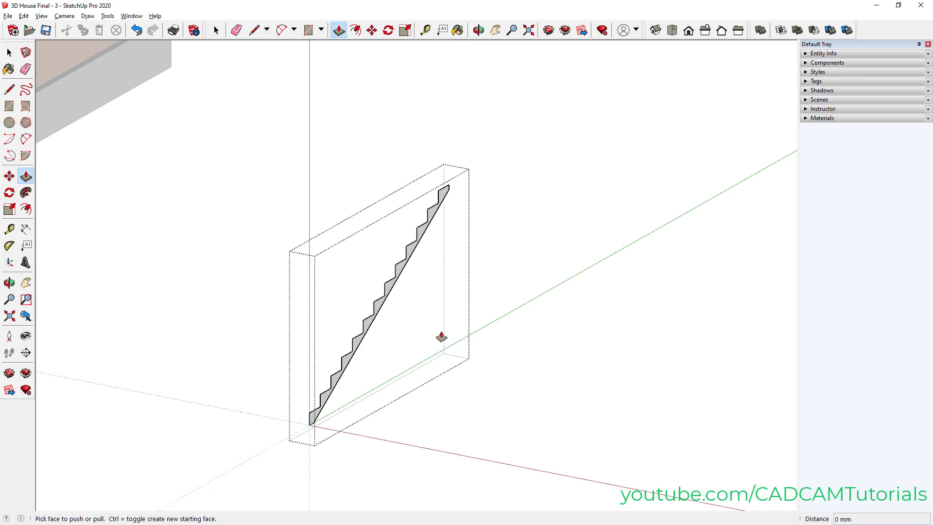
{"action": "left_click", "coordinate": [378, 309]}
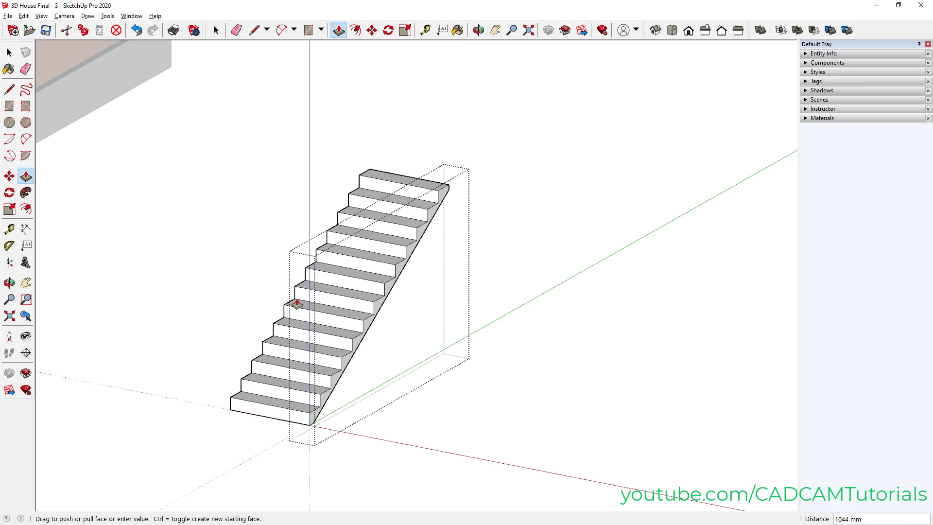
{"action": "type", "text": "10"}
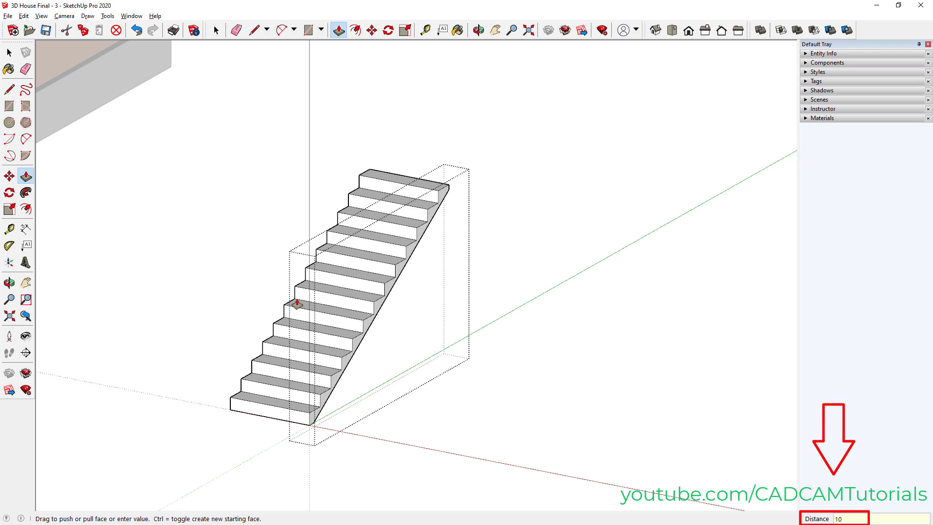
{"action": "type", "text": "00"}
{"action": "key", "text": "Return"}
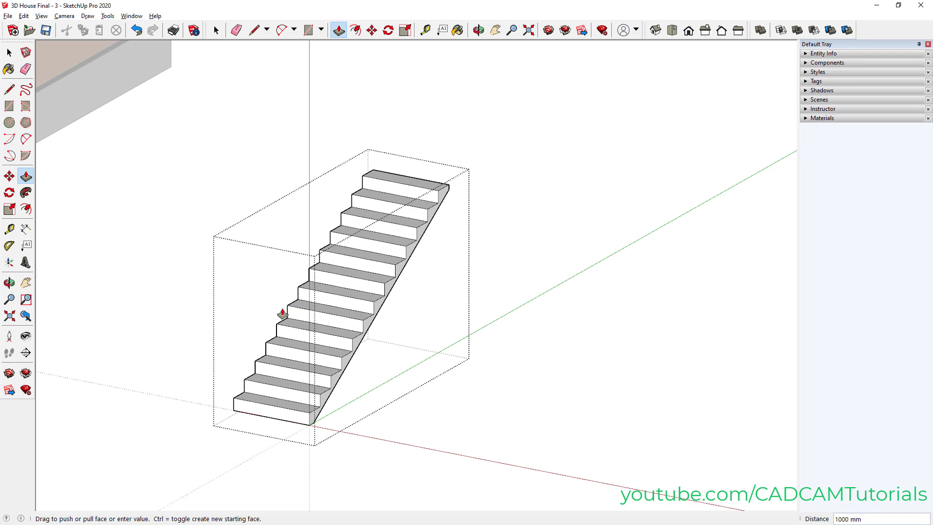
{"action": "key", "text": "space"}
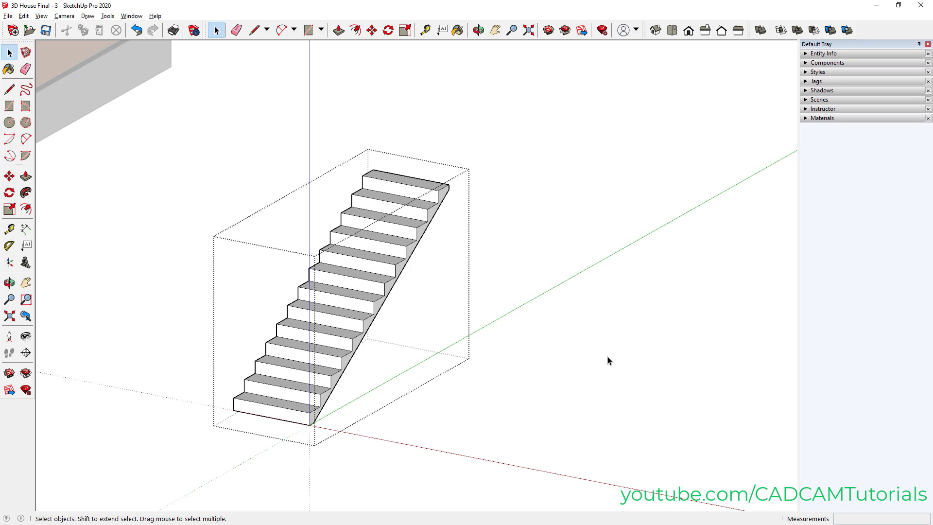
{"action": "left_click", "coordinate": [596, 359]}
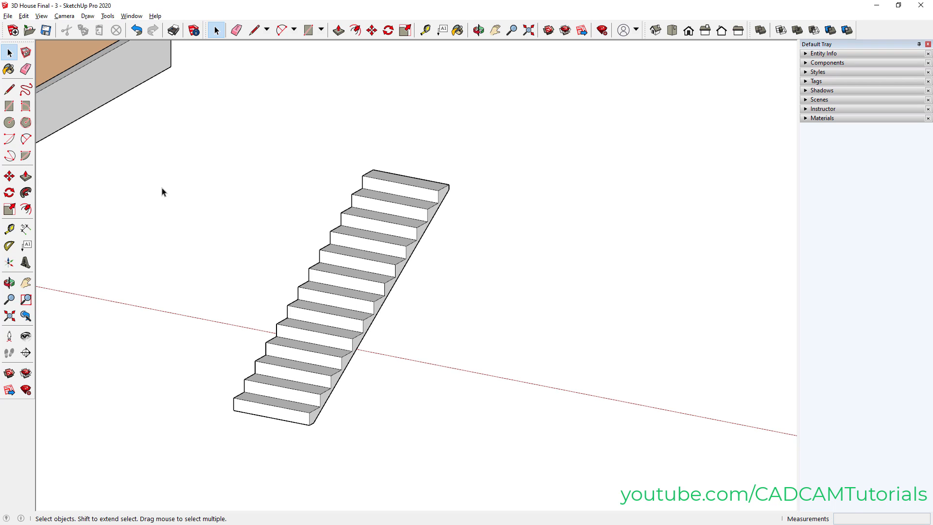
Draw a circle with a 20 mm radius on the ground beside the foot of the staircase
{"action": "left_click", "coordinate": [11, 124]}
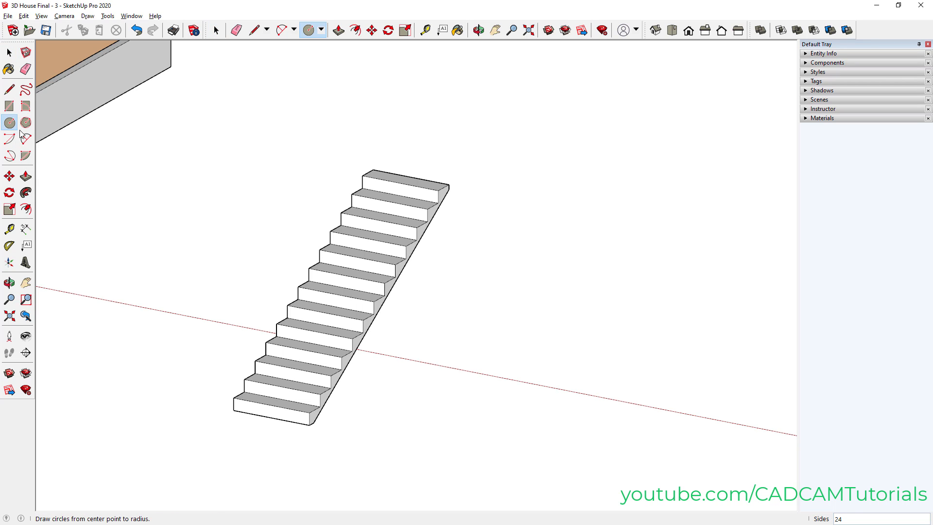
{"action": "left_click", "coordinate": [411, 426]}
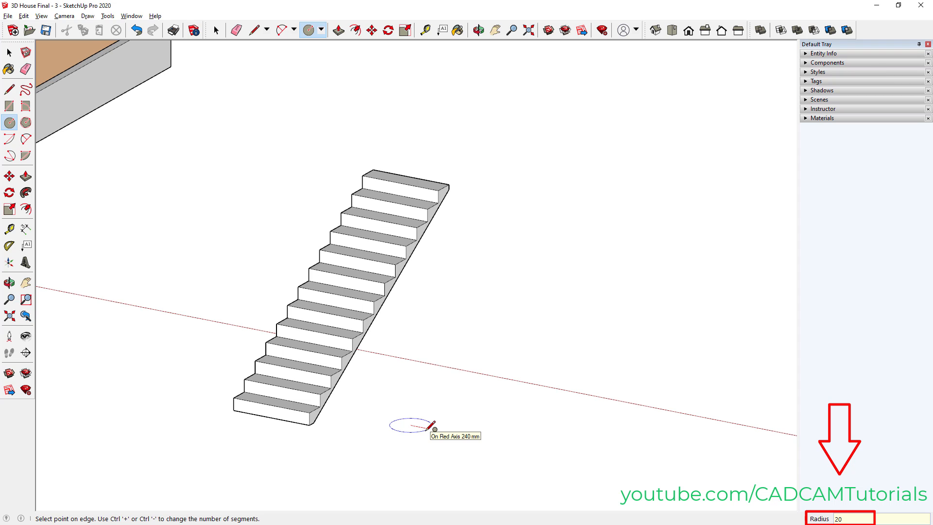
{"action": "key", "text": "Return"}
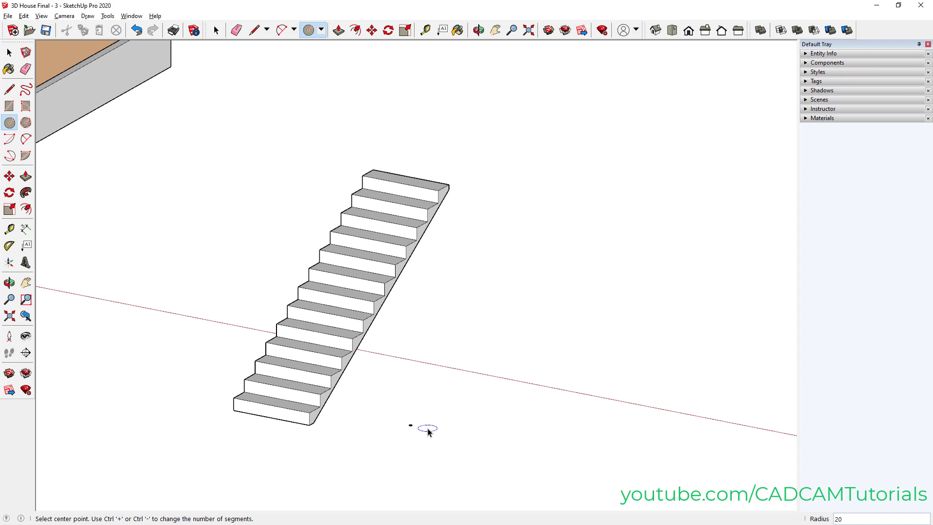
{"action": "key", "text": "space"}
Pull the circle face up 750 mm to form a railing post
{"action": "scroll", "coordinate": [417, 424], "scroll_direction": "up", "scroll_amount": 10}
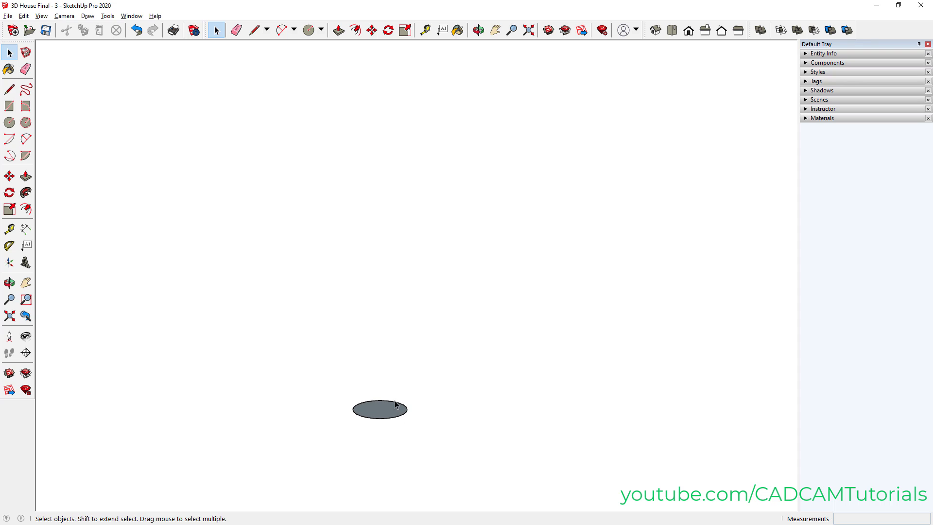
{"action": "left_click", "coordinate": [339, 32]}
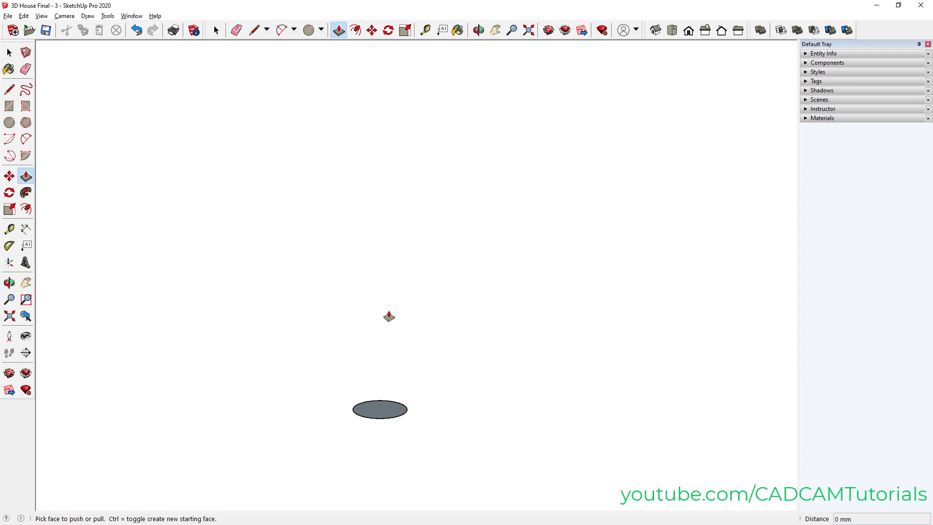
{"action": "left_click", "coordinate": [382, 411]}
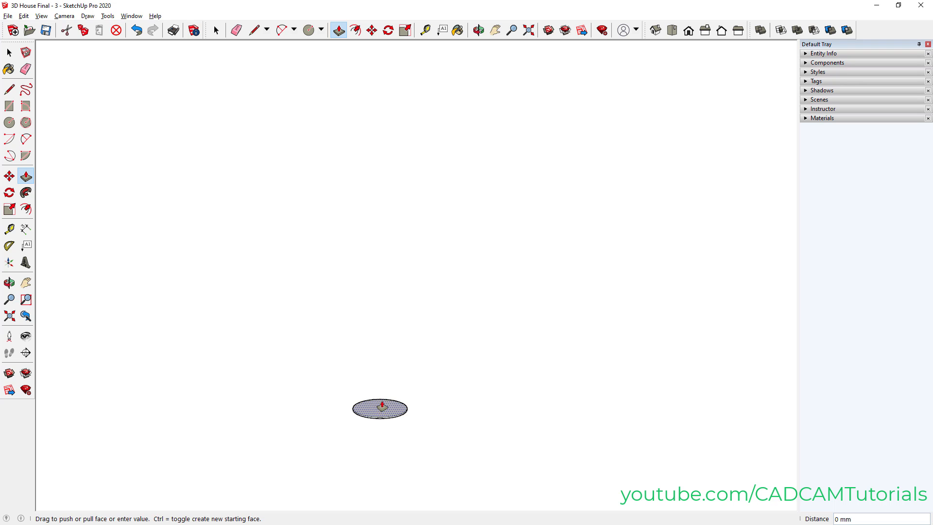
{"action": "type", "text": "750"}
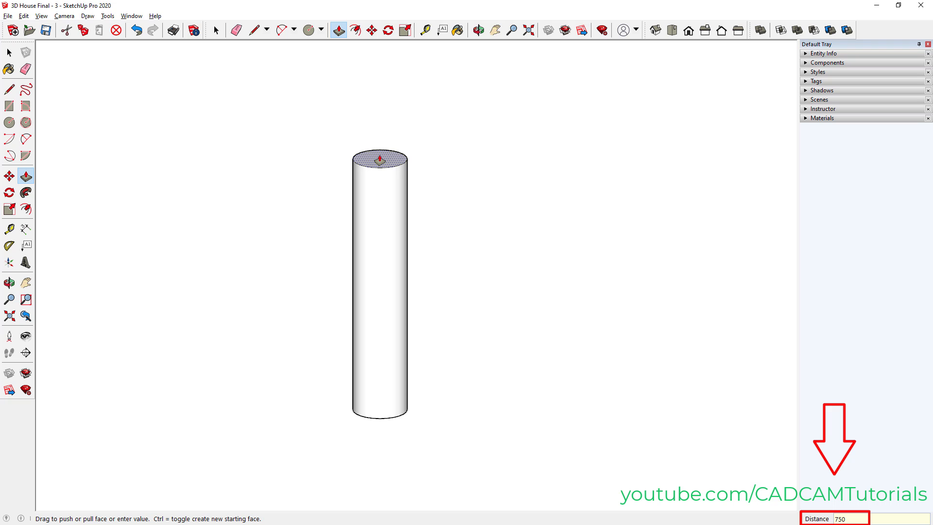
{"action": "key", "text": "Return"}
{"action": "scroll", "coordinate": [499, 316], "scroll_direction": "down", "scroll_amount": 6}
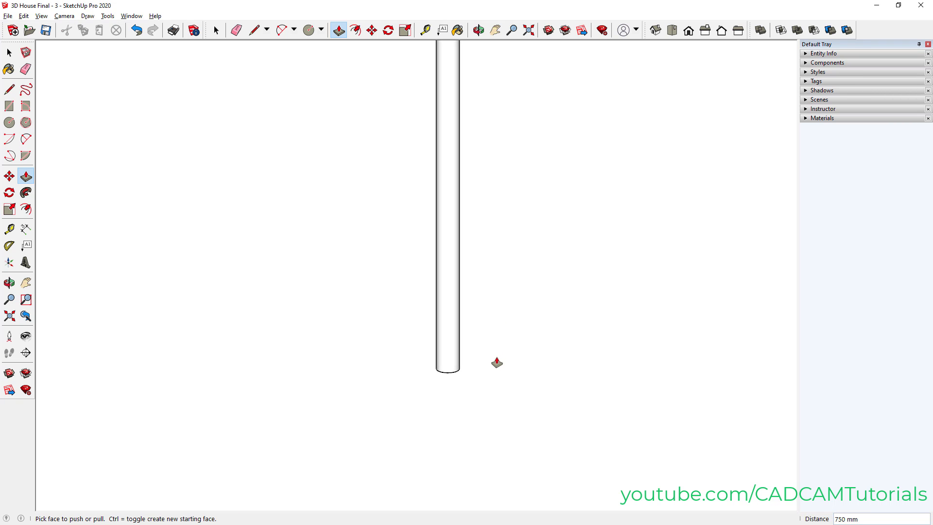
Select all the geometry of the round post and make it a group
{"action": "key", "text": "space"}
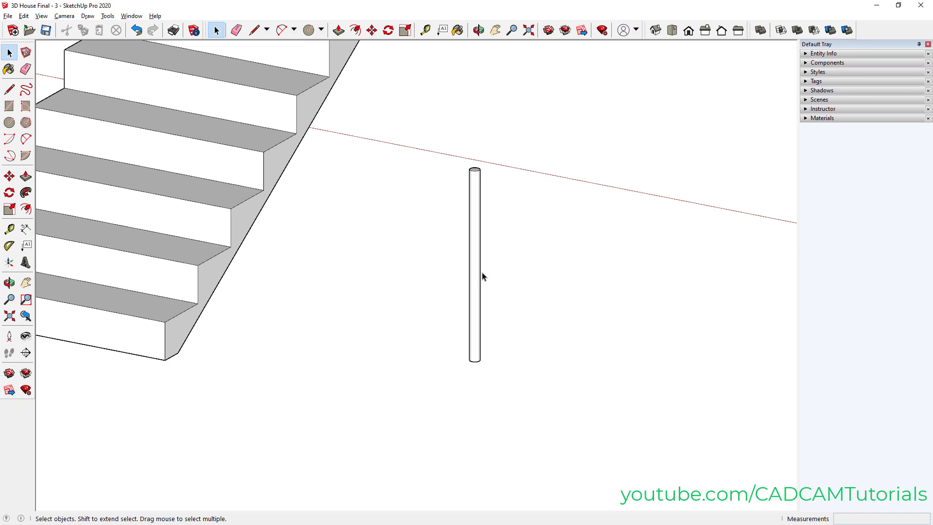
{"action": "scroll", "coordinate": [482, 277], "scroll_direction": "down", "scroll_amount": 2}
{"action": "left_click", "coordinate": [464, 268]}
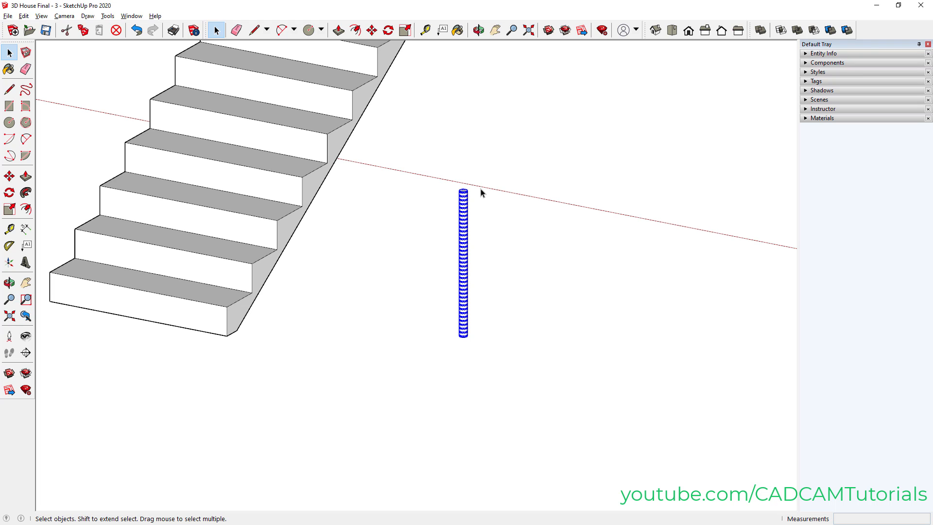
{"action": "right_click", "coordinate": [464, 246]}
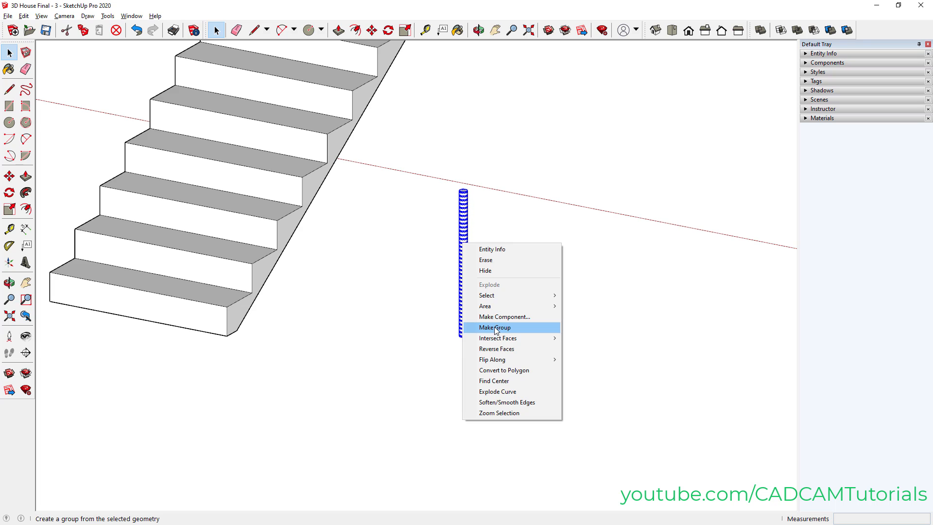
{"action": "left_click", "coordinate": [496, 328]}
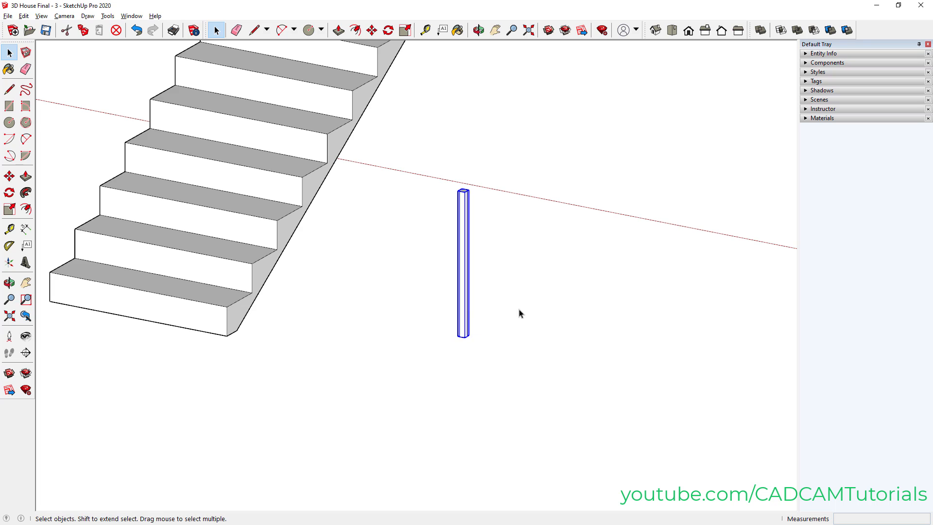
Move the post by the endpoint on its base edge to the midpoint of the lowest tread's side edge
{"action": "left_click", "coordinate": [374, 32]}
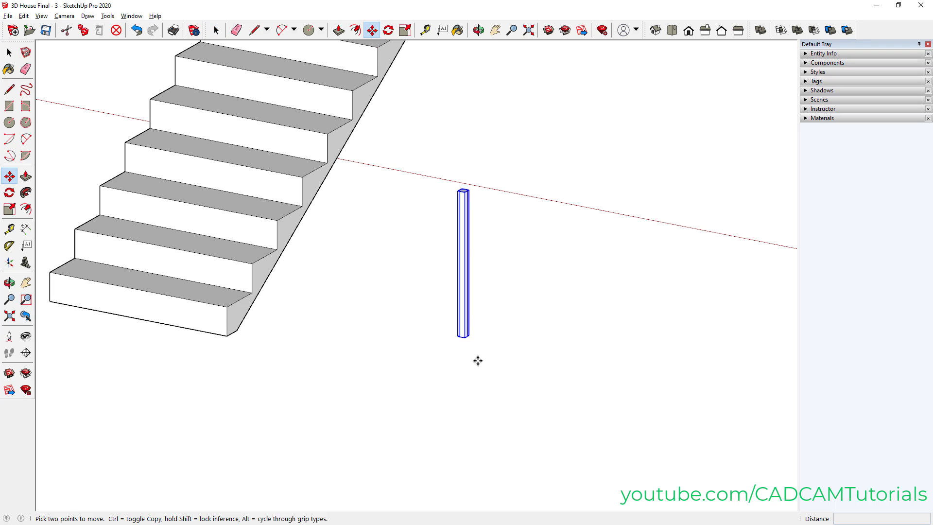
{"action": "scroll", "coordinate": [462, 333], "scroll_direction": "up", "scroll_amount": 10}
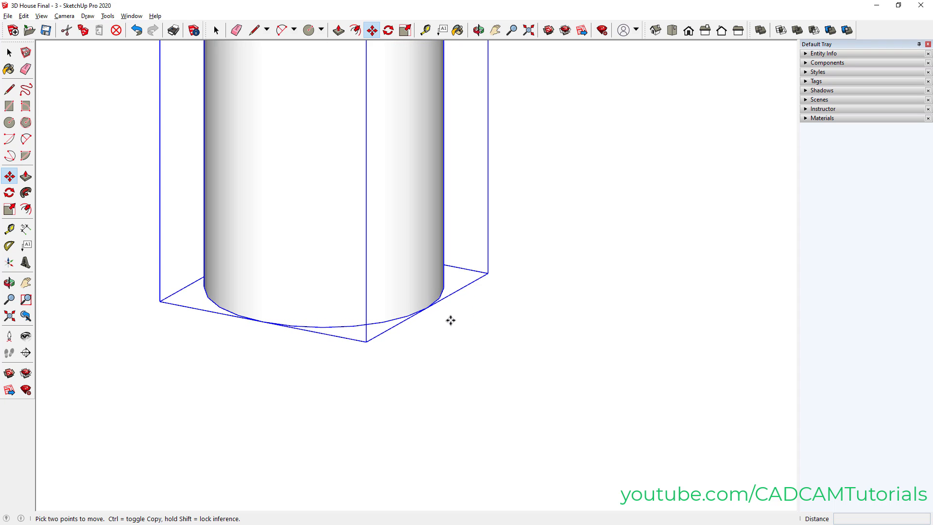
{"action": "scroll", "coordinate": [447, 318], "scroll_direction": "up", "scroll_amount": 2}
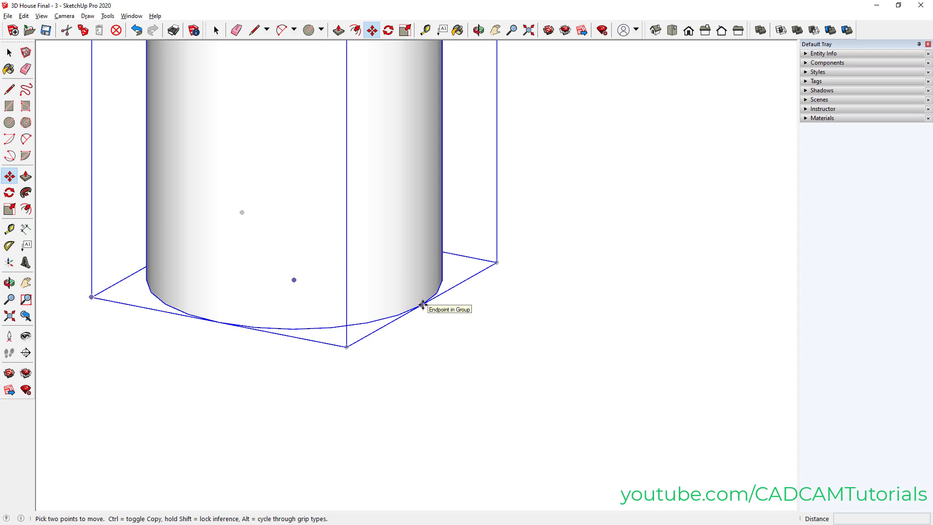
{"action": "left_click", "coordinate": [421, 305]}
{"action": "scroll", "coordinate": [485, 346], "scroll_direction": "down", "scroll_amount": 6}
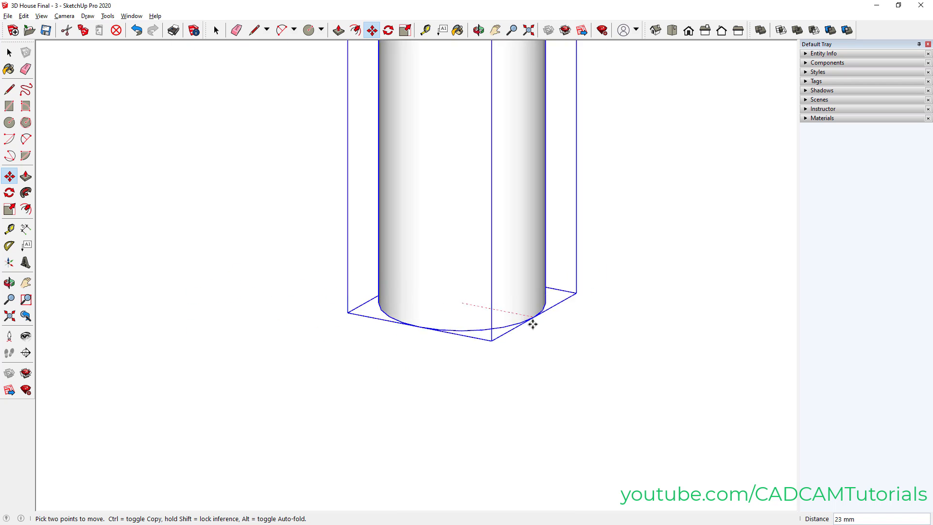
{"action": "scroll", "coordinate": [556, 340], "scroll_direction": "down", "scroll_amount": 5}
{"action": "scroll", "coordinate": [354, 312], "scroll_direction": "up", "scroll_amount": 4}
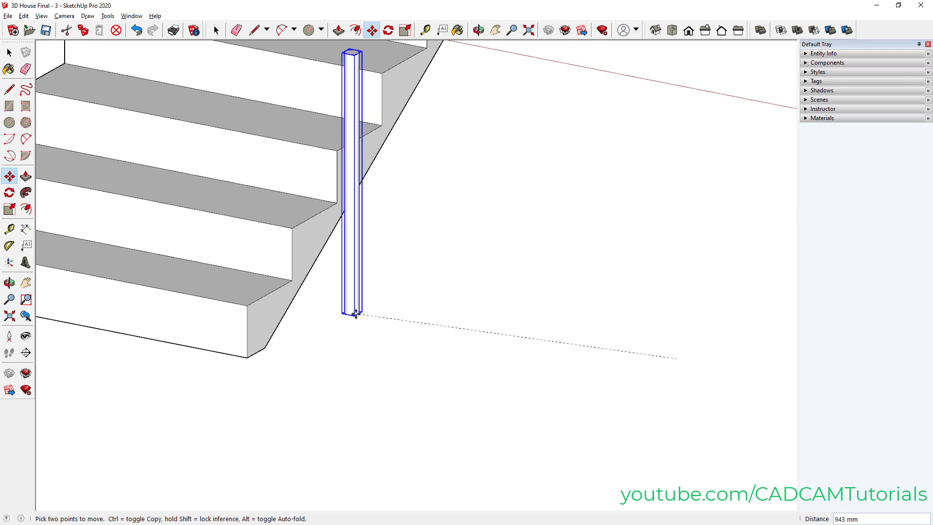
{"action": "scroll", "coordinate": [340, 311], "scroll_direction": "up", "scroll_amount": 1}
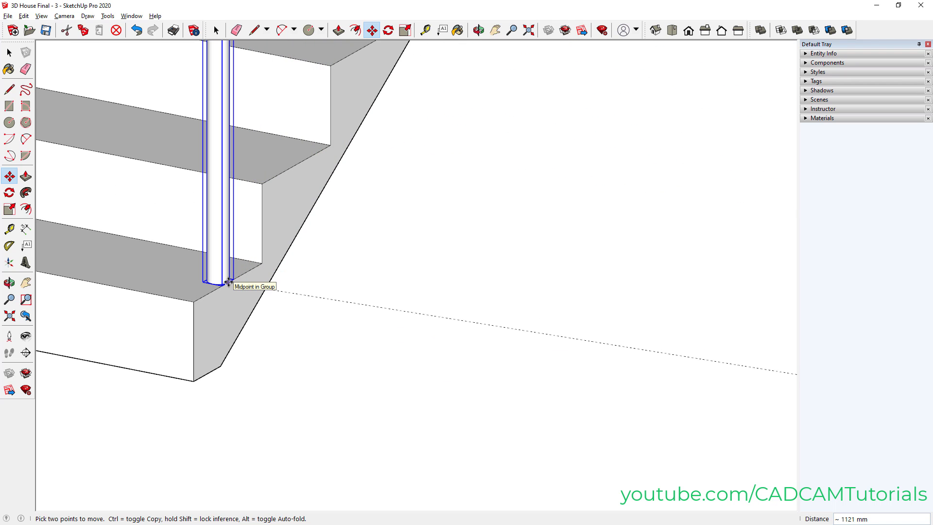
{"action": "left_click", "coordinate": [228, 281]}
Copy the post two steps up, using the side corners of the second and fourth tread fronts as reference points
{"action": "scroll", "coordinate": [449, 310], "scroll_direction": "up", "scroll_amount": 3}
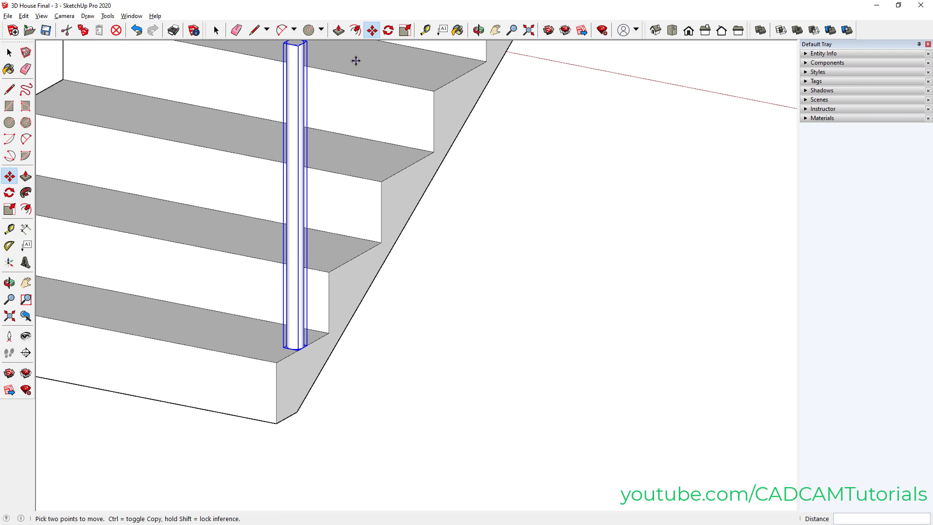
{"action": "scroll", "coordinate": [360, 303], "scroll_direction": "up", "scroll_amount": 1}
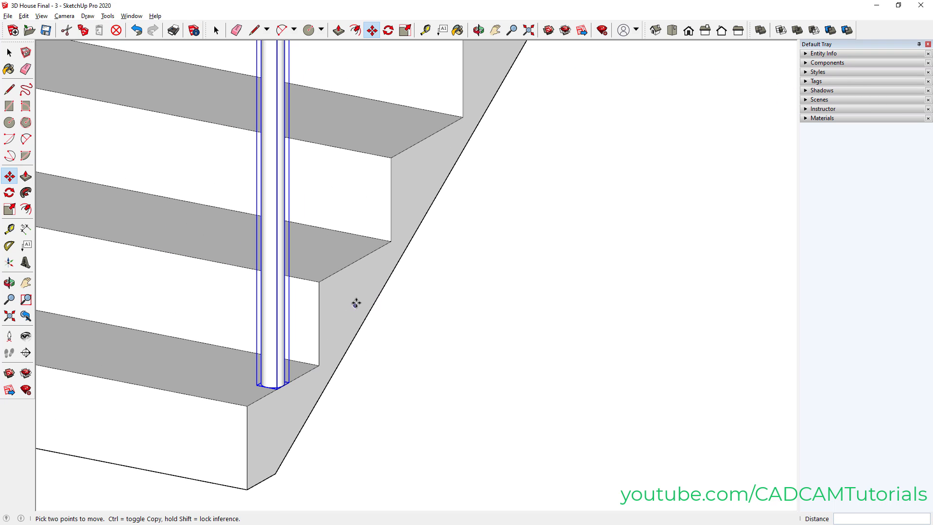
{"action": "left_click", "coordinate": [318, 282]}
{"action": "scroll", "coordinate": [365, 306], "scroll_direction": "down", "scroll_amount": 4}
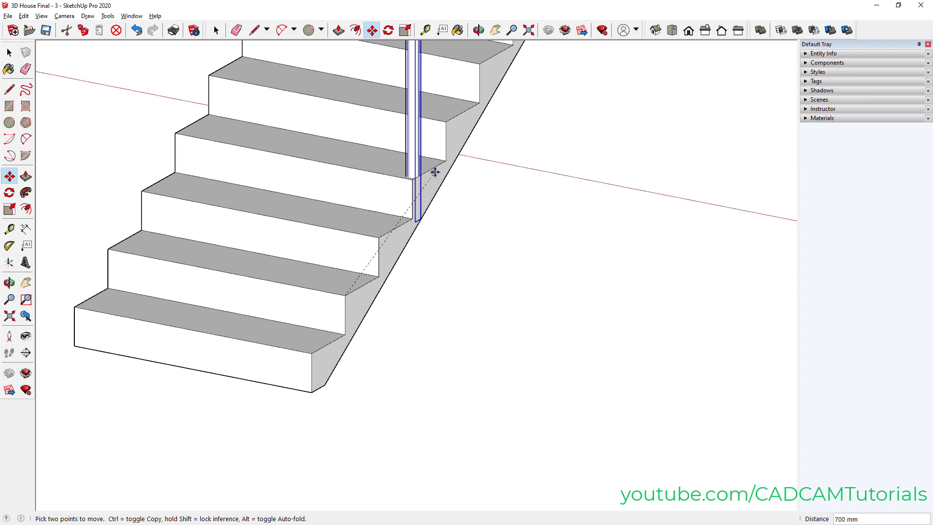
{"action": "key", "text": "ctrl"}
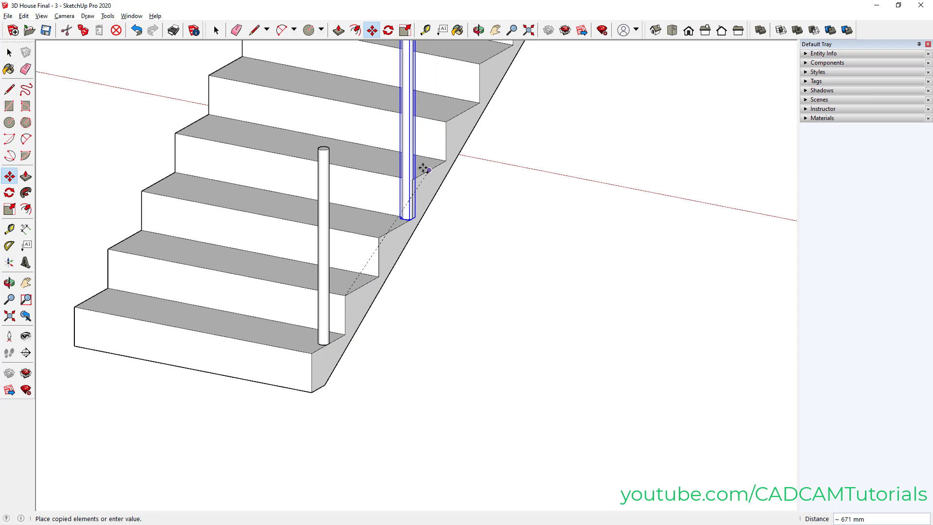
{"action": "scroll", "coordinate": [410, 176], "scroll_direction": "up", "scroll_amount": 2}
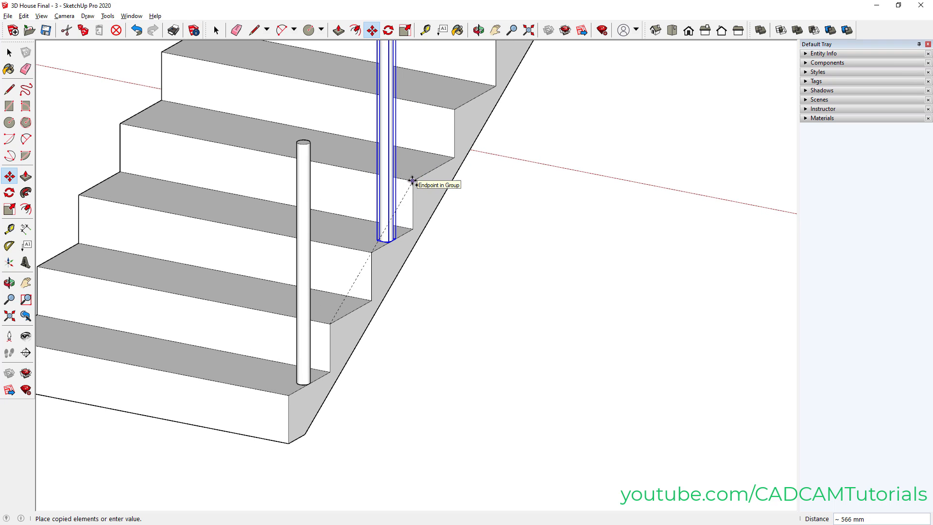
{"action": "left_click", "coordinate": [411, 179]}
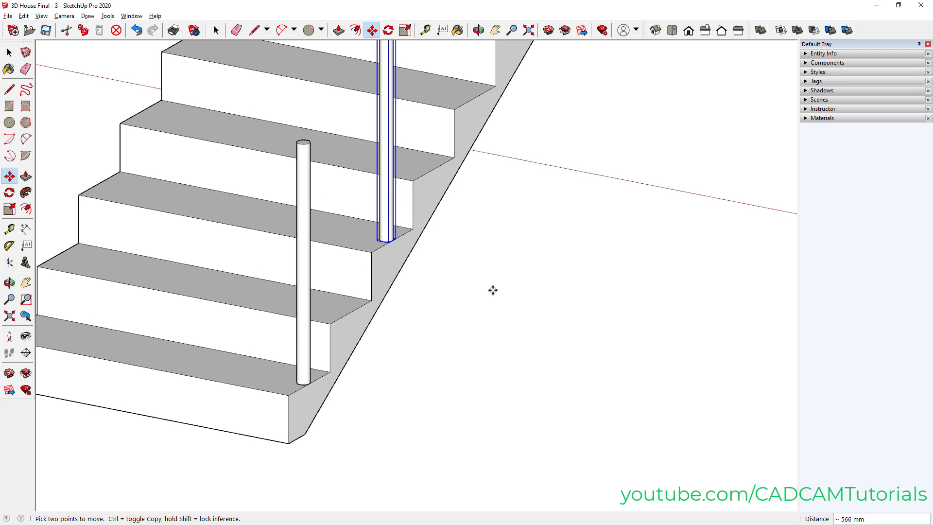
Multiply the post copy by *6 so that posts stand on every second step up the staircase
{"action": "scroll", "coordinate": [493, 290], "scroll_direction": "down", "scroll_amount": 5}
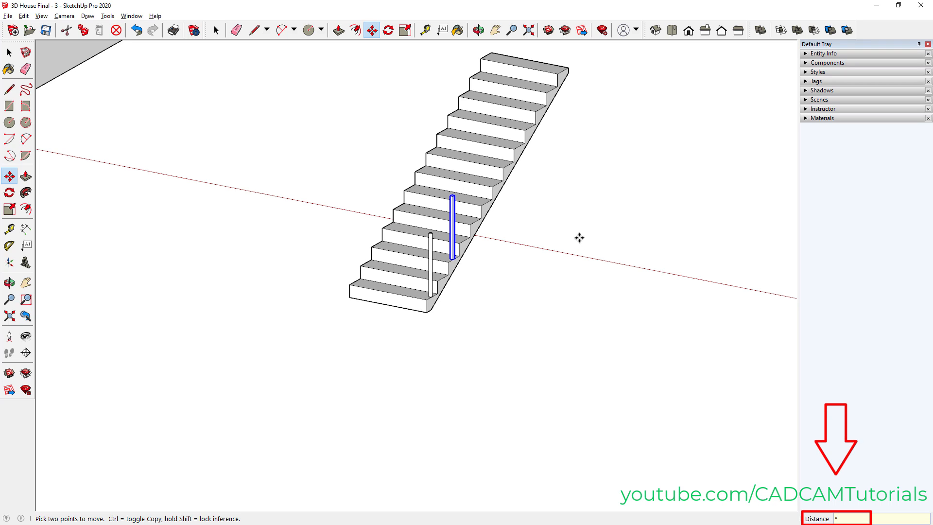
{"action": "type", "text": "6"}
{"action": "key", "text": "Return"}
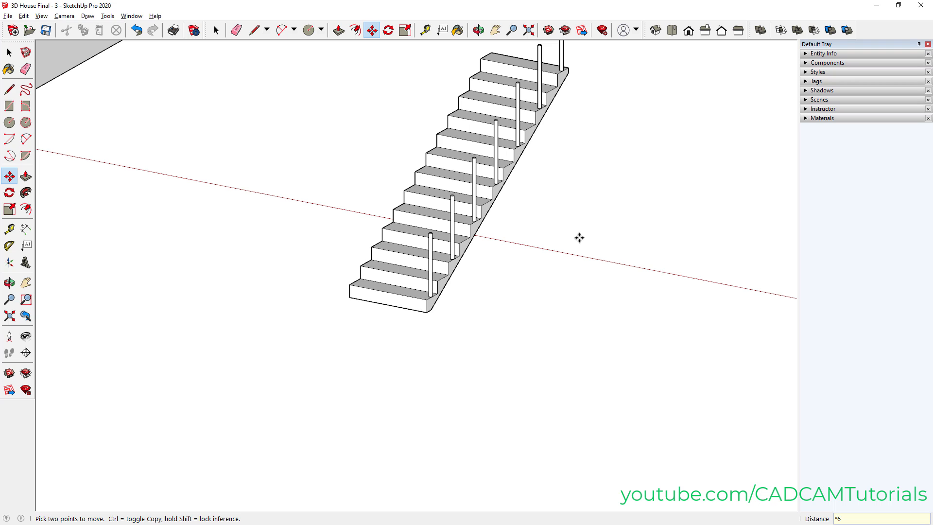
{"action": "scroll", "coordinate": [519, 264], "scroll_direction": "down", "scroll_amount": 2}
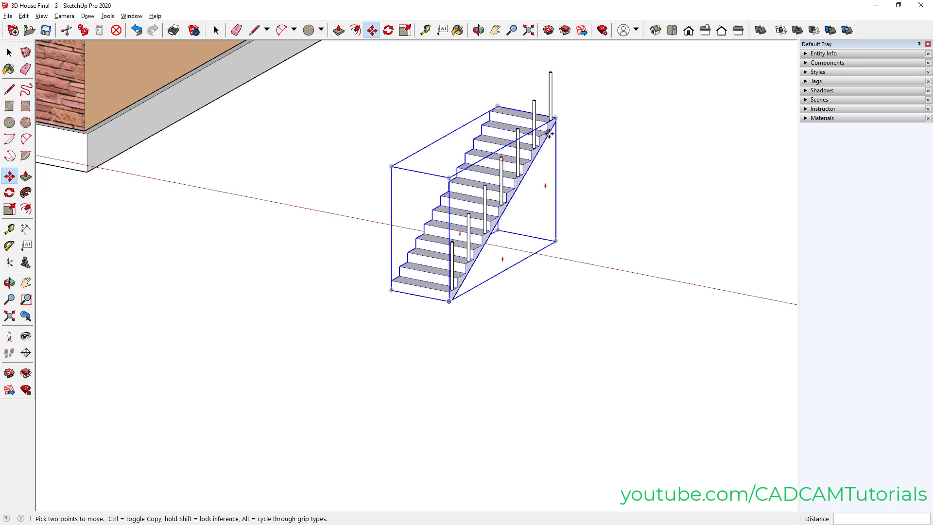
Select all seven railing posts, make them one group and clear the selection
{"action": "key", "text": "space"}
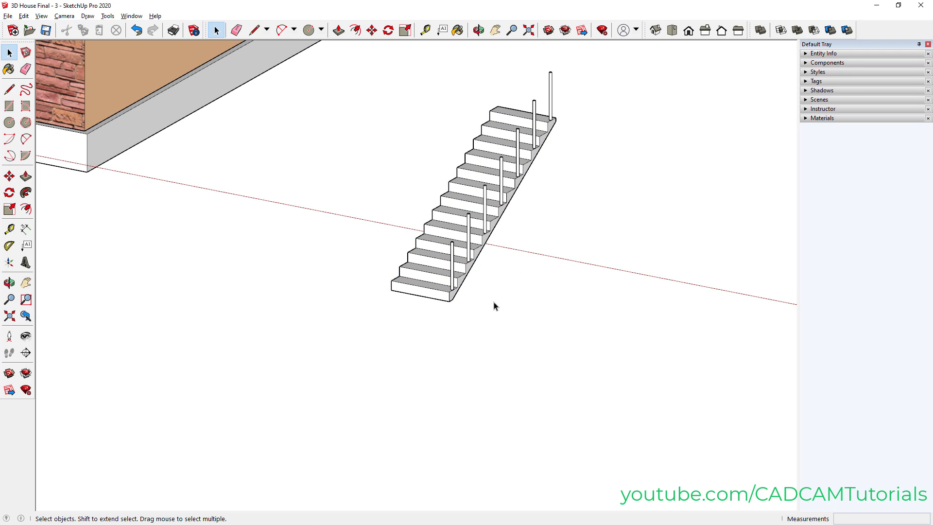
{"action": "left_click", "coordinate": [453, 257]}
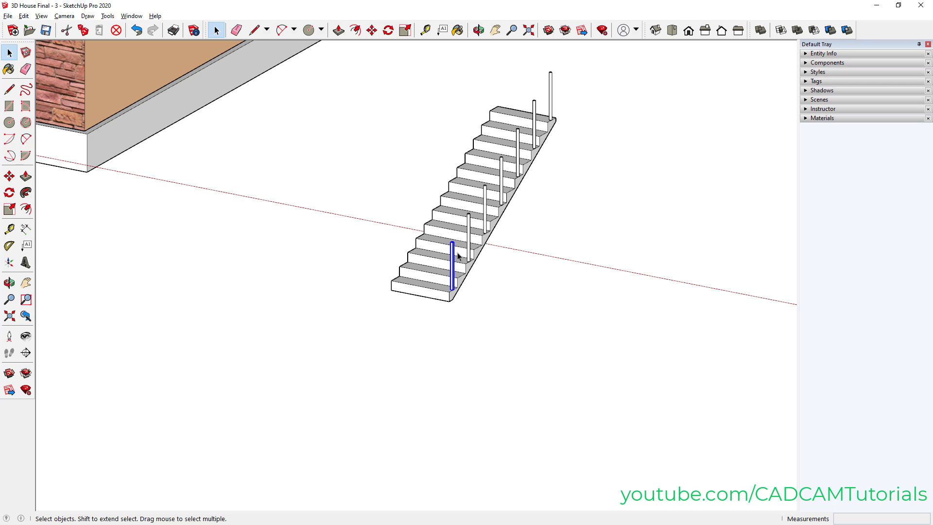
{"action": "left_click", "coordinate": [469, 225], "text": "ctrl"}
{"action": "left_click", "coordinate": [485, 199], "text": "ctrl"}
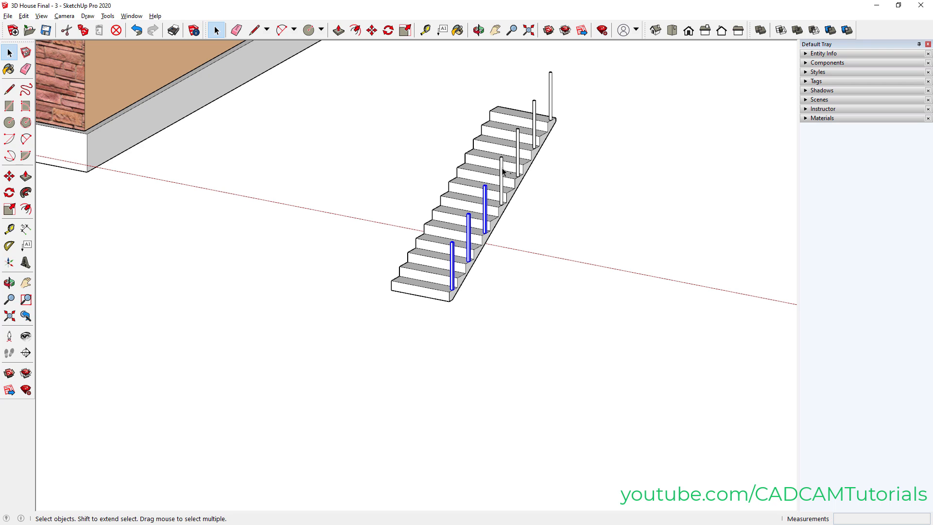
{"action": "left_click", "coordinate": [502, 170], "text": "ctrl"}
{"action": "left_click", "coordinate": [518, 138], "text": "ctrl"}
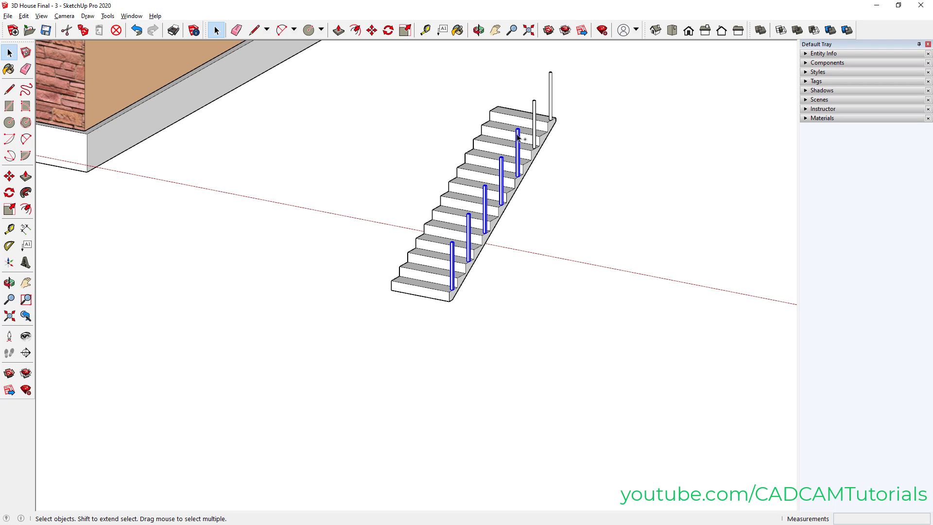
{"action": "left_click", "coordinate": [534, 108], "text": "ctrl"}
{"action": "left_click", "coordinate": [551, 88], "text": "ctrl"}
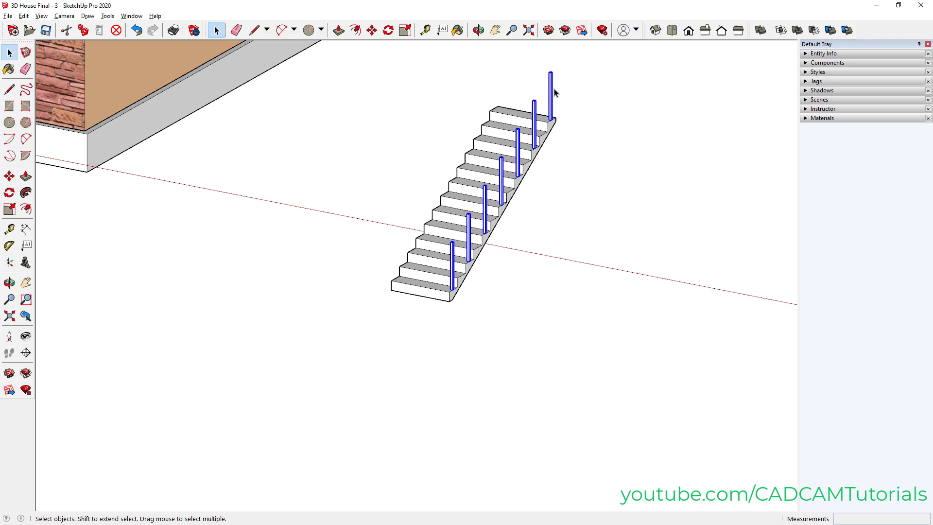
{"action": "right_click", "coordinate": [553, 90]}
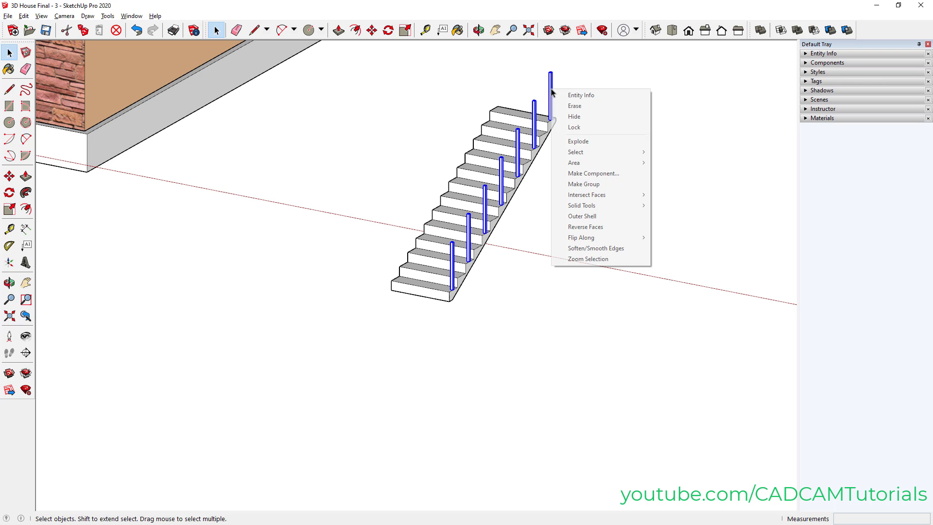
{"action": "left_click", "coordinate": [577, 186]}
{"action": "left_click", "coordinate": [566, 287]}
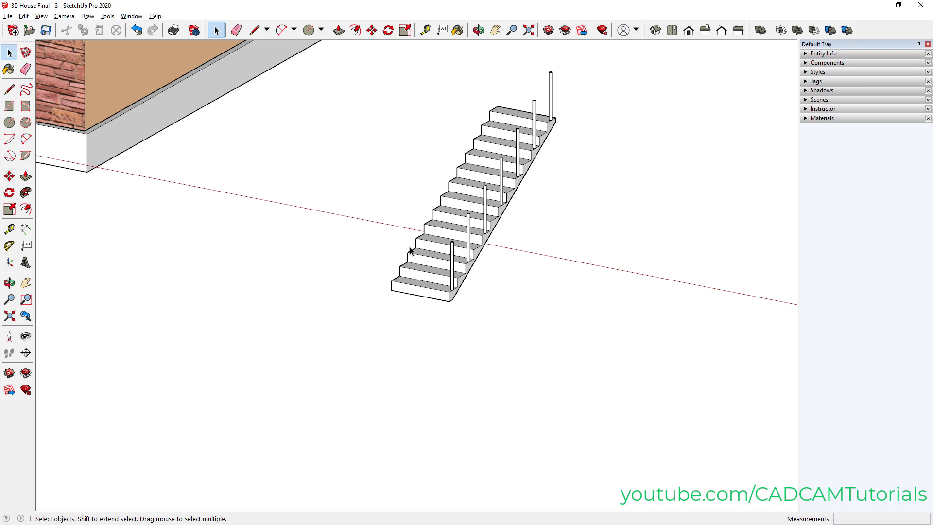
{"action": "scroll", "coordinate": [466, 185], "scroll_direction": "up", "scroll_amount": 5}
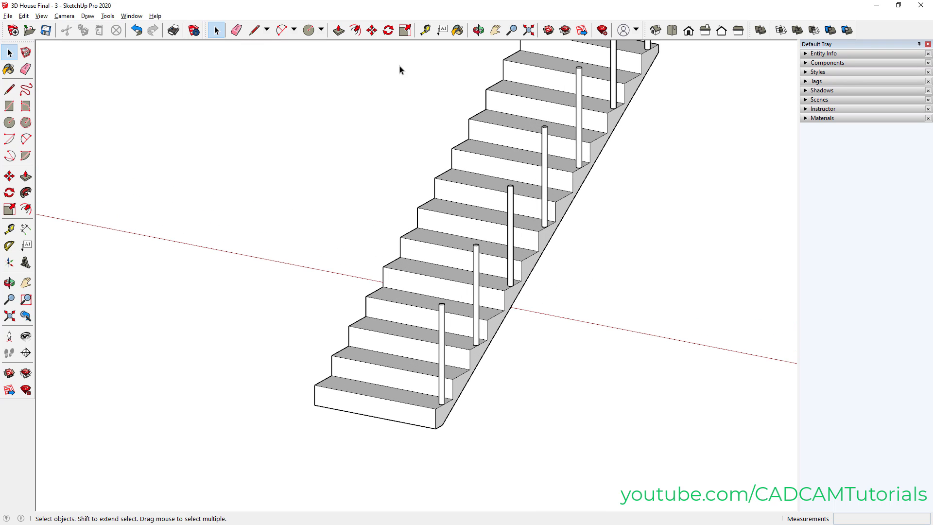
{"action": "left_click", "coordinate": [372, 30]}
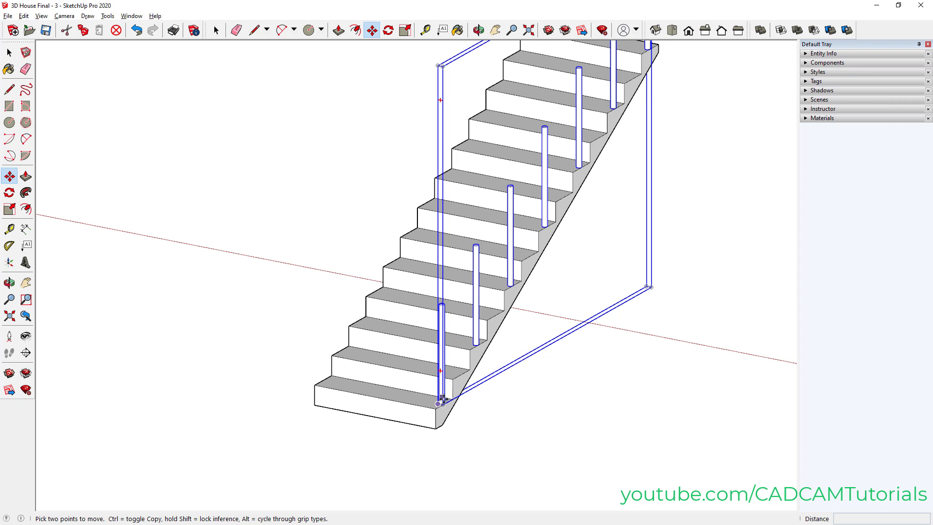
{"action": "scroll", "coordinate": [443, 398], "scroll_direction": "up", "scroll_amount": 5}
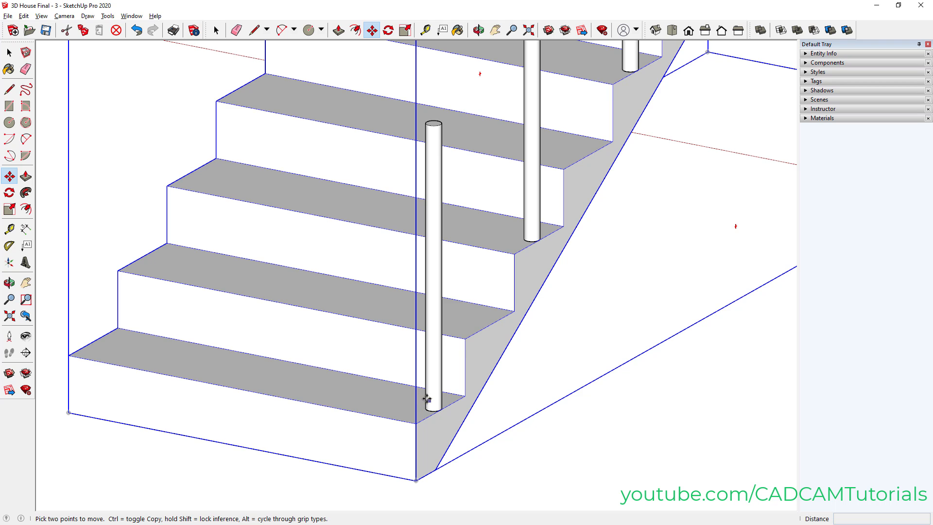
{"action": "middle_click_drag", "start_coordinate": [388, 378], "coordinate": [702, 355]}
{"action": "scroll", "coordinate": [687, 328], "scroll_direction": "up", "scroll_amount": 5}
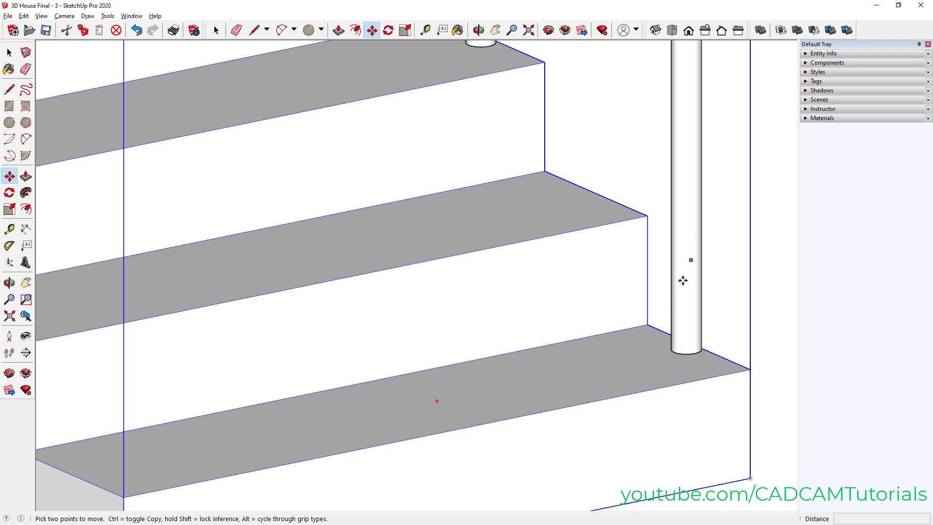
{"action": "key", "text": "space"}
{"action": "left_click", "coordinate": [665, 242]}
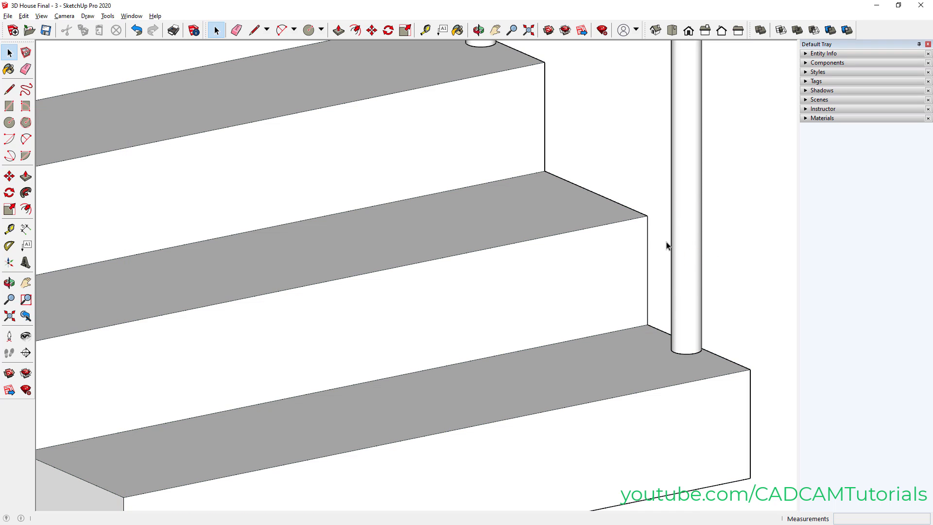
Copy the railing post group across the stair, from its base endpoint to the midpoint of the lowest tread's opposite side edge
{"action": "left_click", "coordinate": [688, 219]}
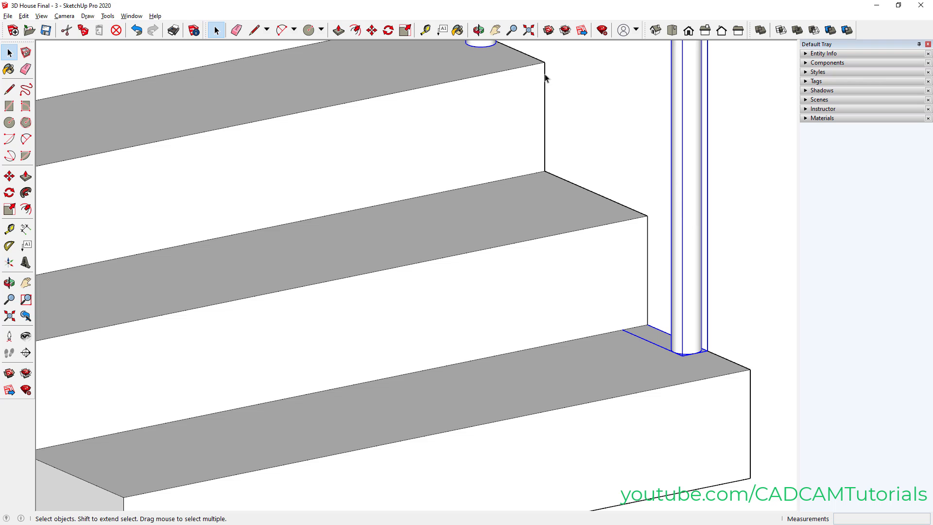
{"action": "left_click", "coordinate": [373, 30]}
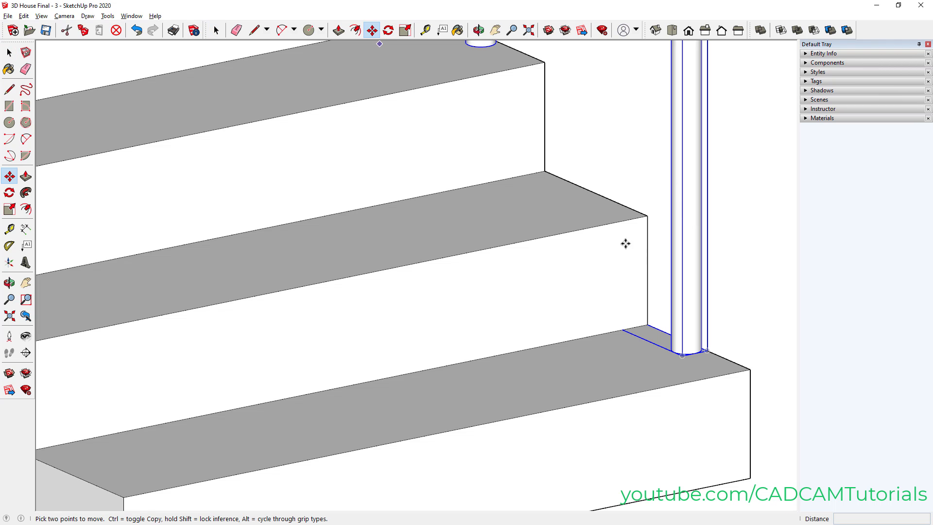
{"action": "scroll", "coordinate": [673, 359], "scroll_direction": "up", "scroll_amount": 3}
{"action": "scroll", "coordinate": [672, 356], "scroll_direction": "up", "scroll_amount": 2}
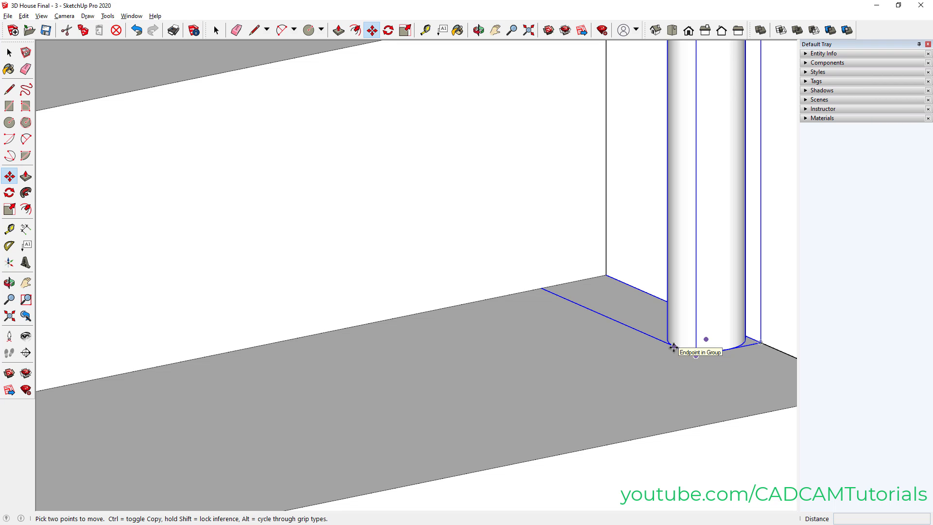
{"action": "left_click", "coordinate": [673, 347]}
{"action": "scroll", "coordinate": [673, 347], "scroll_direction": "down", "scroll_amount": 5}
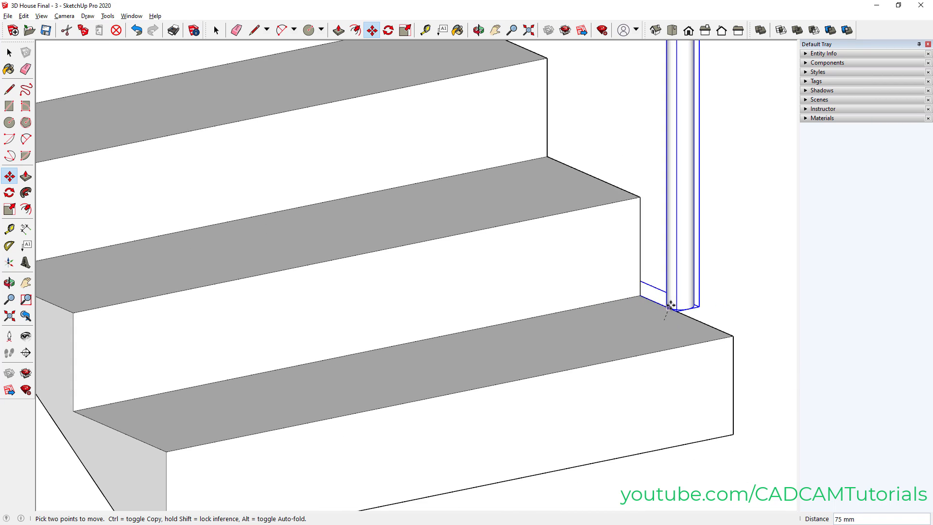
{"action": "key", "text": "ctrl"}
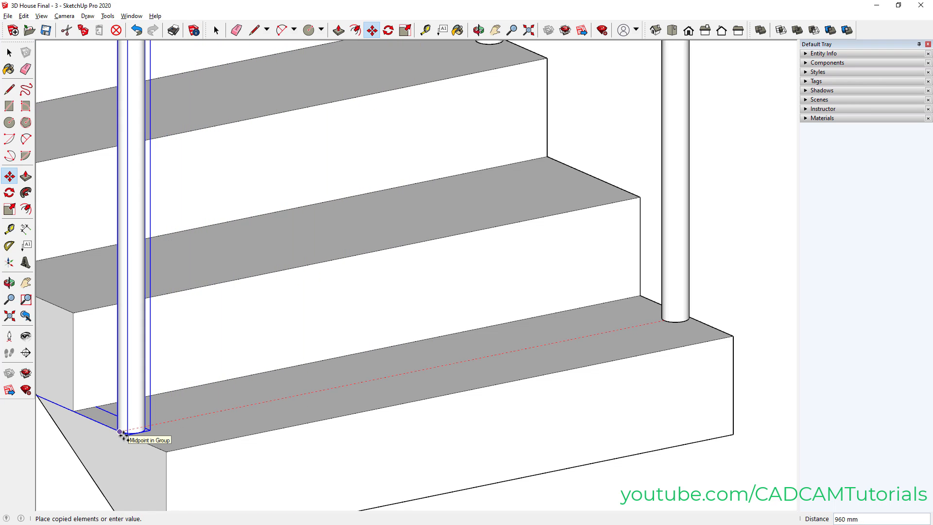
{"action": "left_click", "coordinate": [120, 431]}
{"action": "key", "text": "space"}
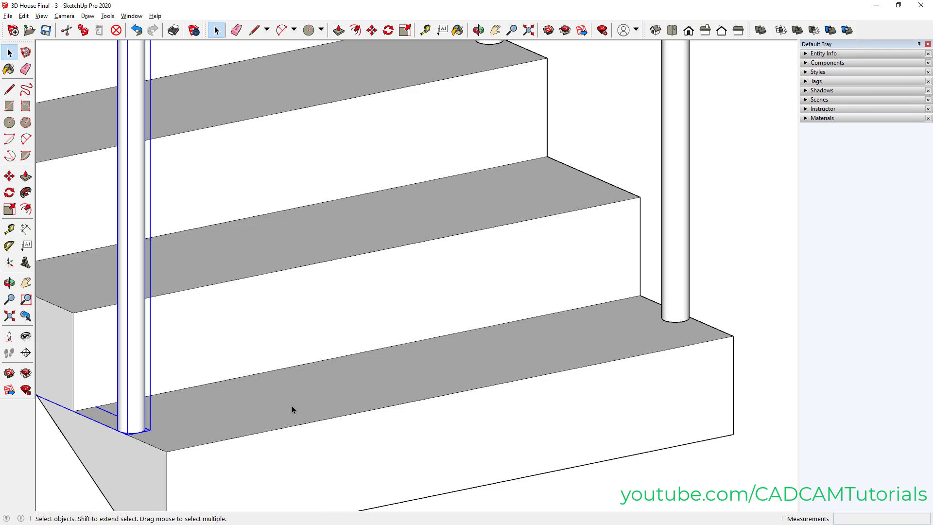
{"action": "left_click", "coordinate": [53, 463]}
Select the staircase with both railing groups and place a copy about 5200 mm away, on the side facing away from the house
{"action": "scroll", "coordinate": [103, 447], "scroll_direction": "up", "scroll_amount": 4}
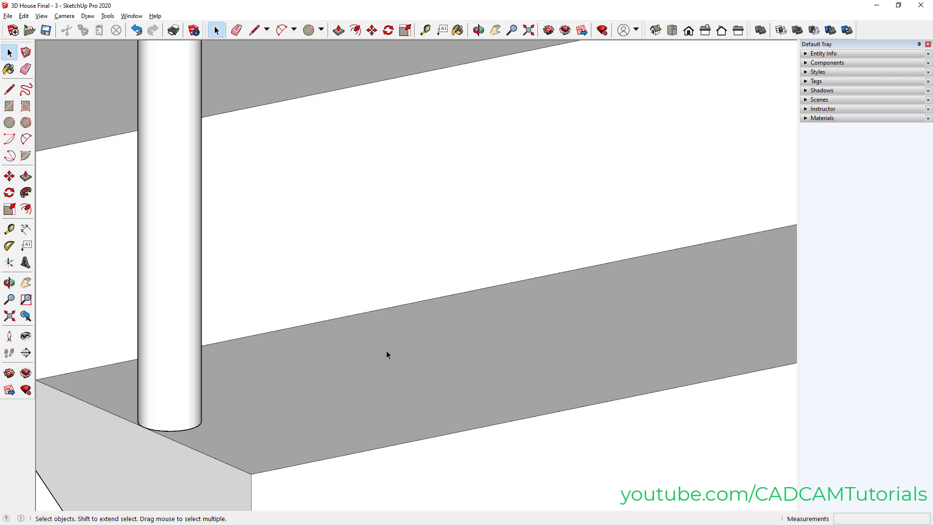
{"action": "scroll", "coordinate": [388, 353], "scroll_direction": "down", "scroll_amount": 8}
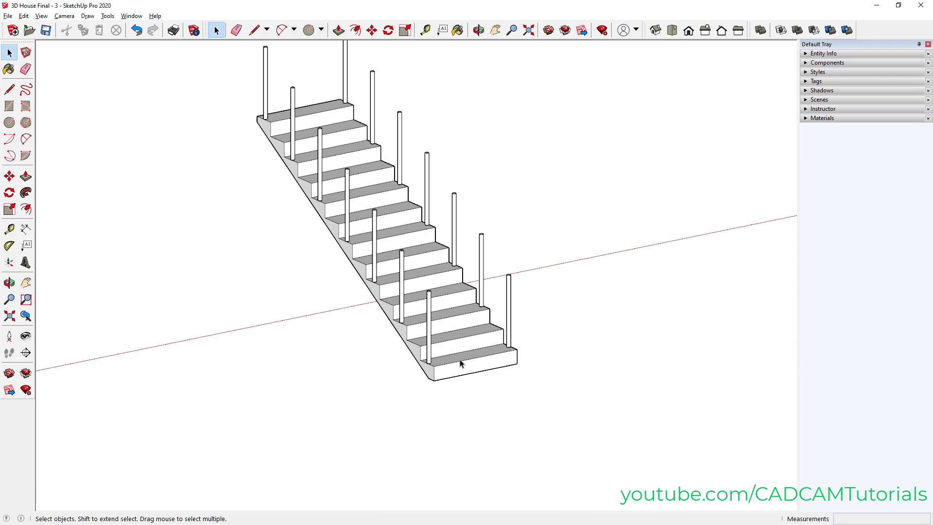
{"action": "middle_click_drag", "start_coordinate": [570, 373], "coordinate": [438, 398]}
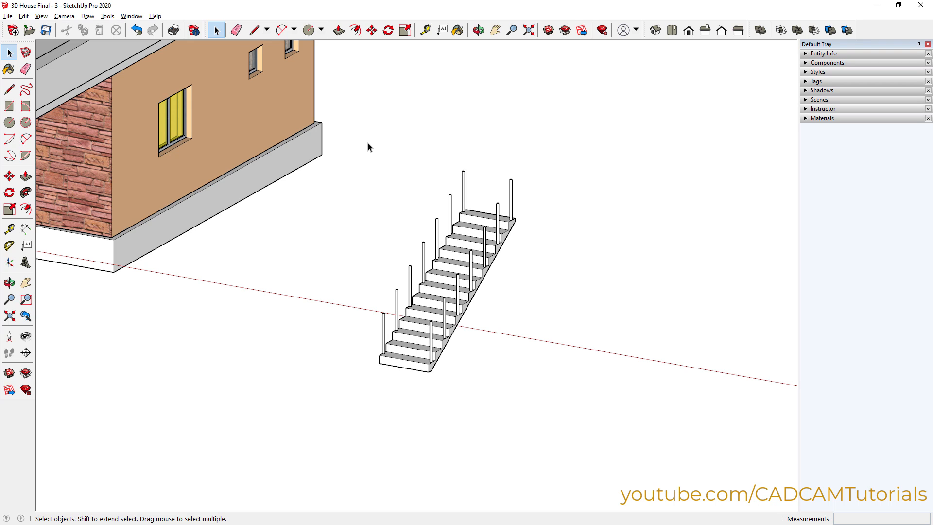
{"action": "left_click_drag", "start_coordinate": [363, 143], "coordinate": [555, 385]}
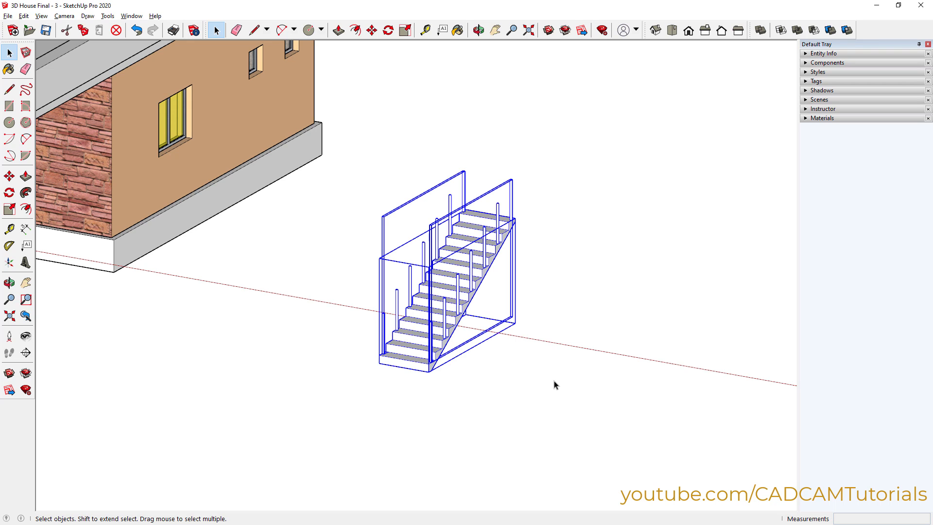
{"action": "left_click", "coordinate": [372, 30]}
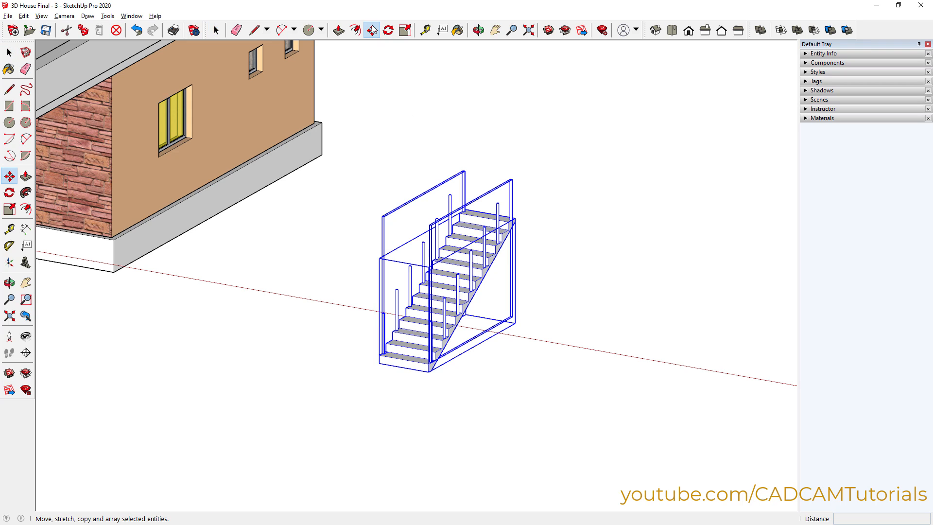
{"action": "left_click", "coordinate": [477, 280]}
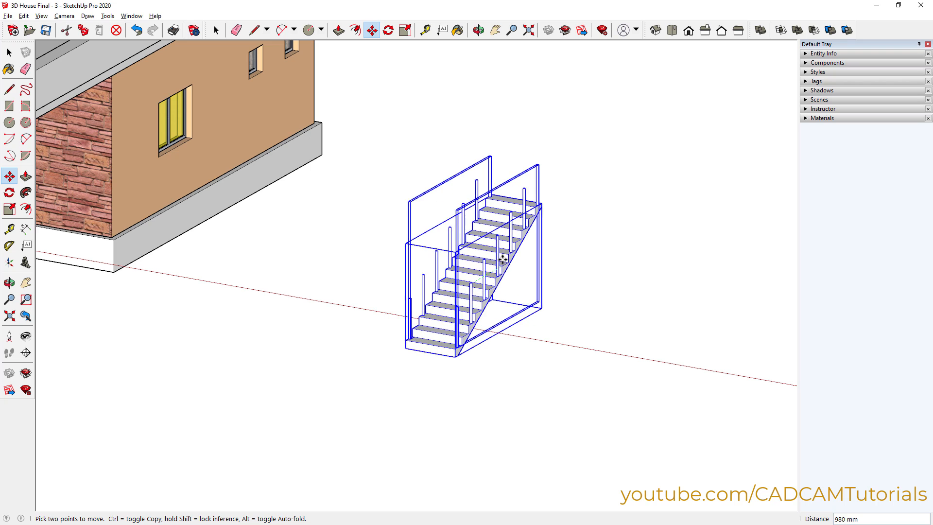
{"action": "key", "text": "ctrl"}
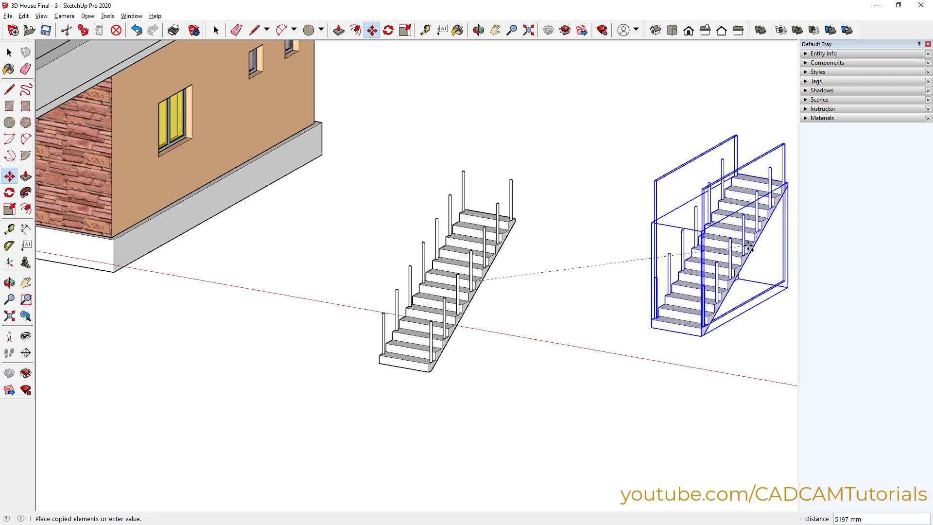
{"action": "left_click", "coordinate": [748, 247]}
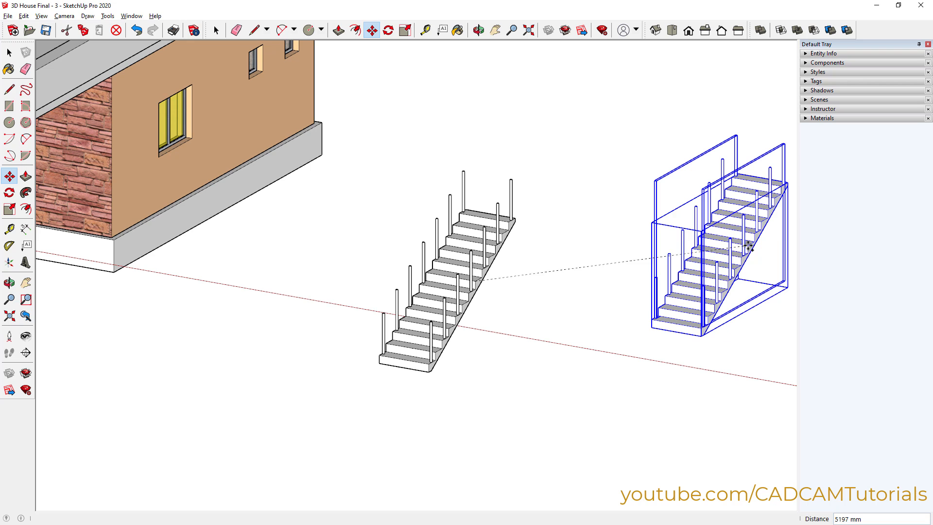
{"action": "key", "text": "space"}
{"action": "left_click", "coordinate": [597, 271]}
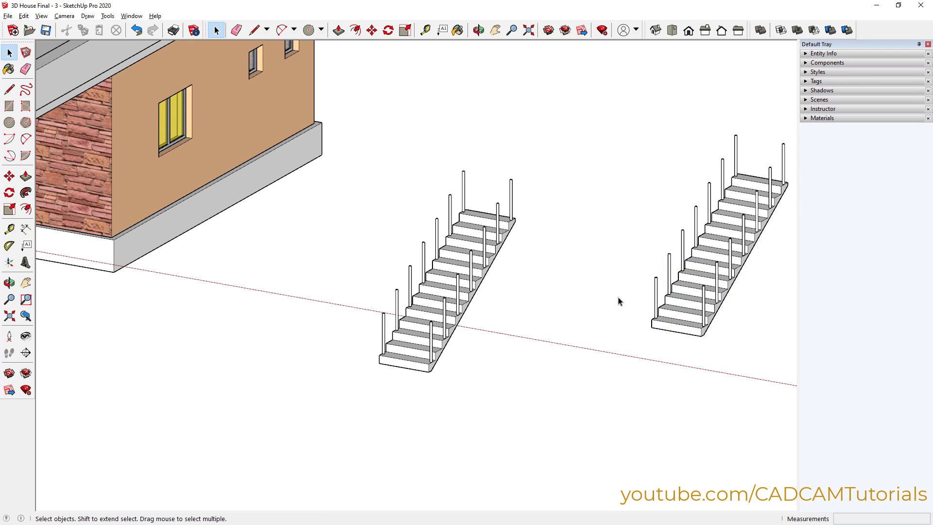
Rotate the copied staircase and its railings 180° horizontally about the midpoint of the top tread's rear edge
{"action": "key", "text": "o"}
{"action": "left_click_drag", "start_coordinate": [612, 281], "coordinate": [378, 343], "text": "shift"}
{"action": "key", "text": "space"}
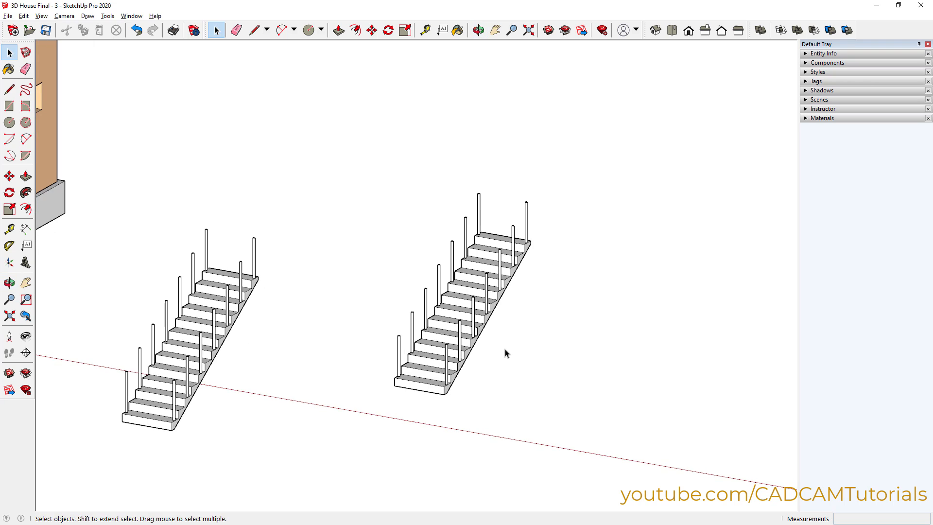
{"action": "scroll", "coordinate": [508, 308], "scroll_direction": "up", "scroll_amount": 5}
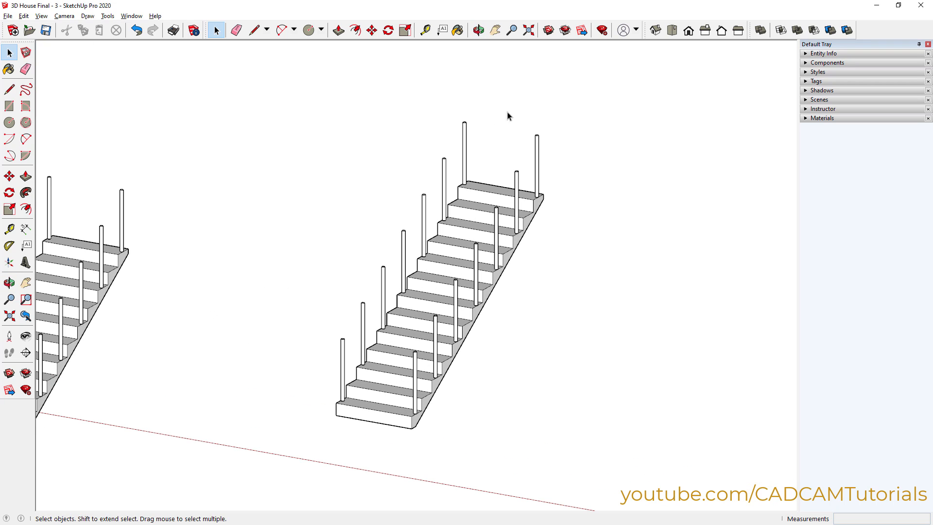
{"action": "left_click_drag", "start_coordinate": [298, 442], "coordinate": [290, 446]}
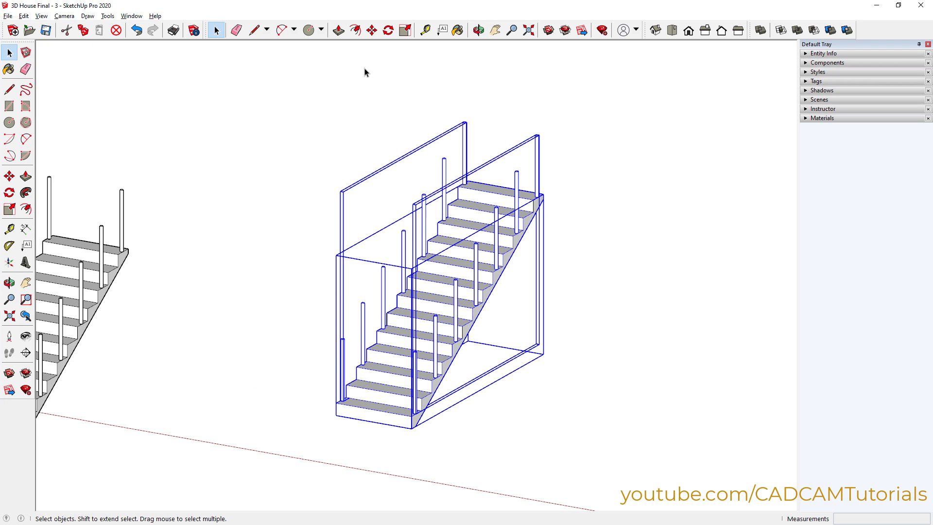
{"action": "left_click", "coordinate": [389, 30]}
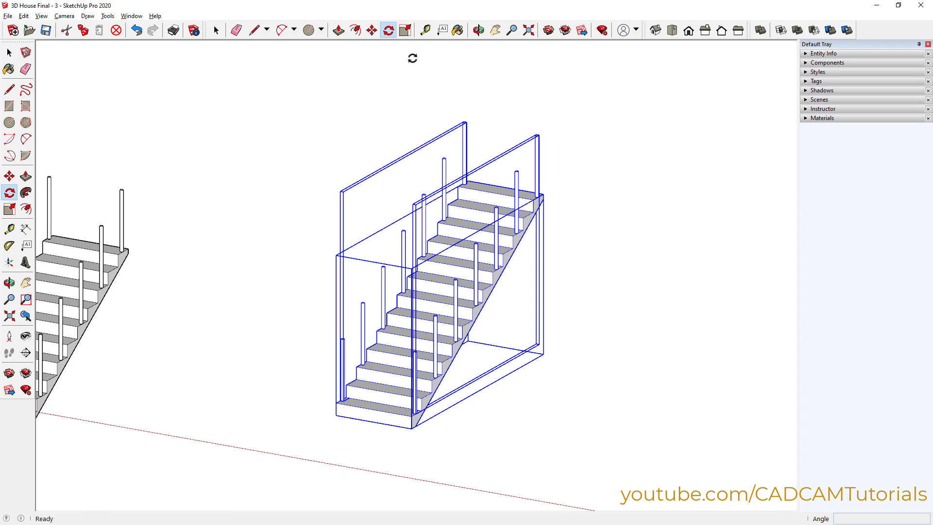
{"action": "left_click", "coordinate": [505, 187]}
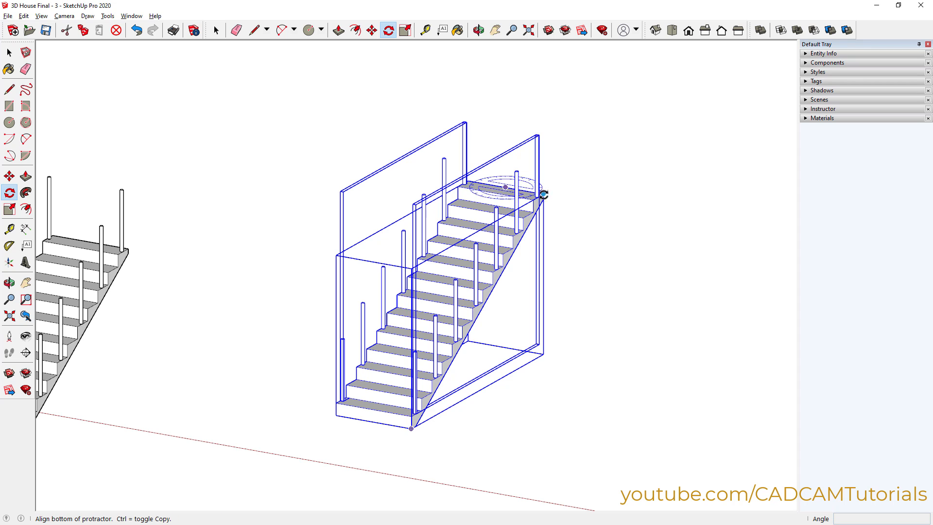
{"action": "left_click", "coordinate": [595, 203]}
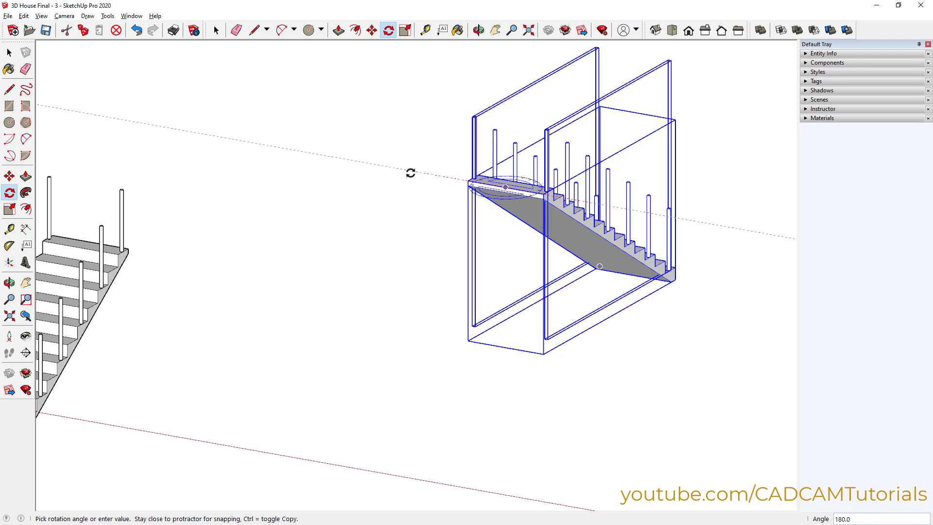
{"action": "left_click", "coordinate": [411, 173]}
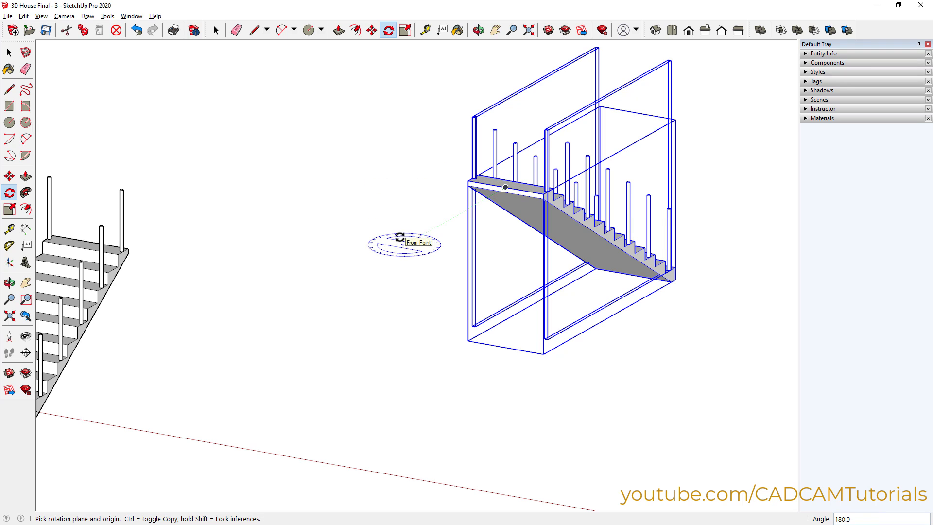
{"action": "key", "text": "space"}
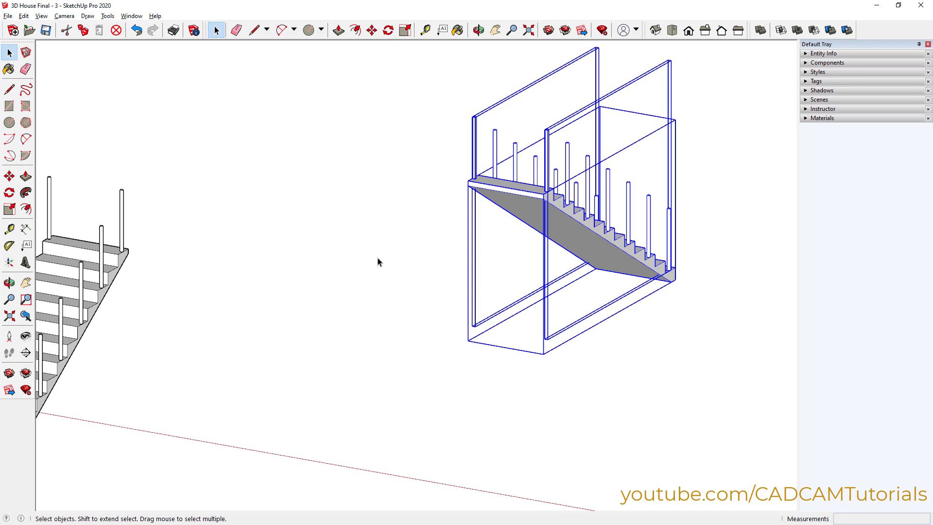
{"action": "left_click", "coordinate": [378, 250]}
Inside the rotated staircase's group, draw a line continuing the lowest tread's side edge from its inner corner to the sloping underside edge
{"action": "scroll", "coordinate": [437, 230], "scroll_direction": "down", "scroll_amount": 3}
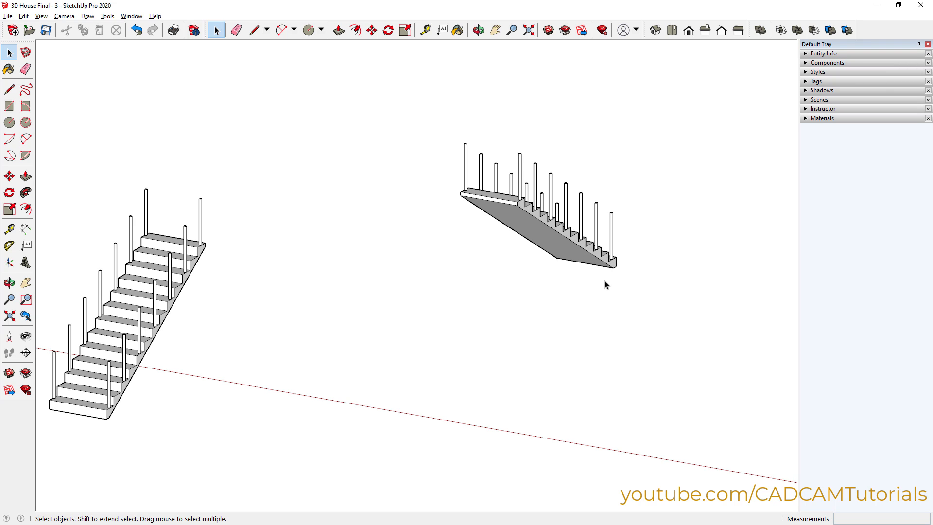
{"action": "scroll", "coordinate": [648, 266], "scroll_direction": "up", "scroll_amount": 2}
{"action": "scroll", "coordinate": [617, 250], "scroll_direction": "up", "scroll_amount": 3}
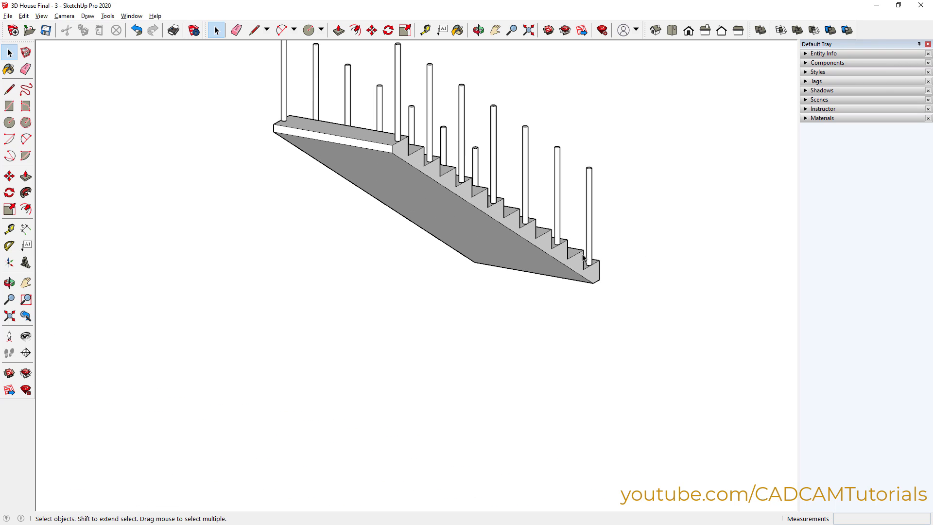
{"action": "scroll", "coordinate": [593, 250], "scroll_direction": "up", "scroll_amount": 5}
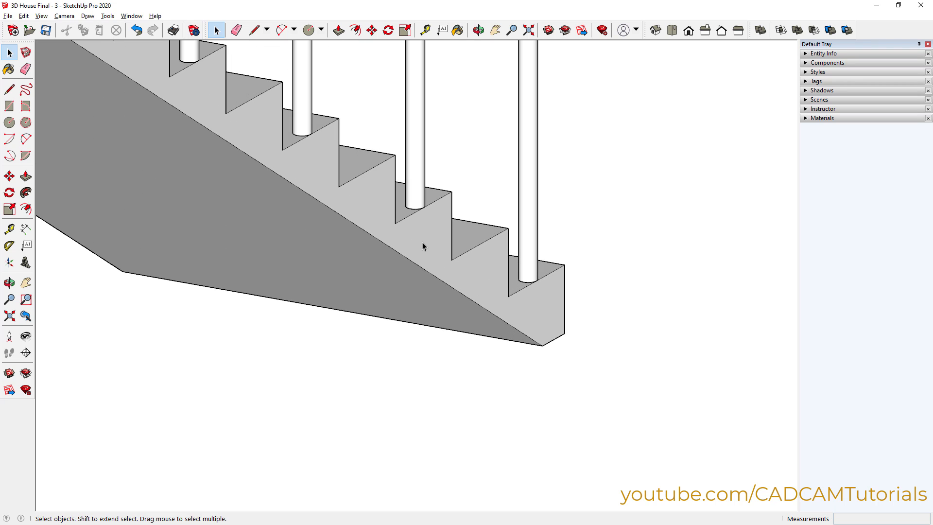
{"action": "scroll", "coordinate": [550, 303], "scroll_direction": "up", "scroll_amount": 3}
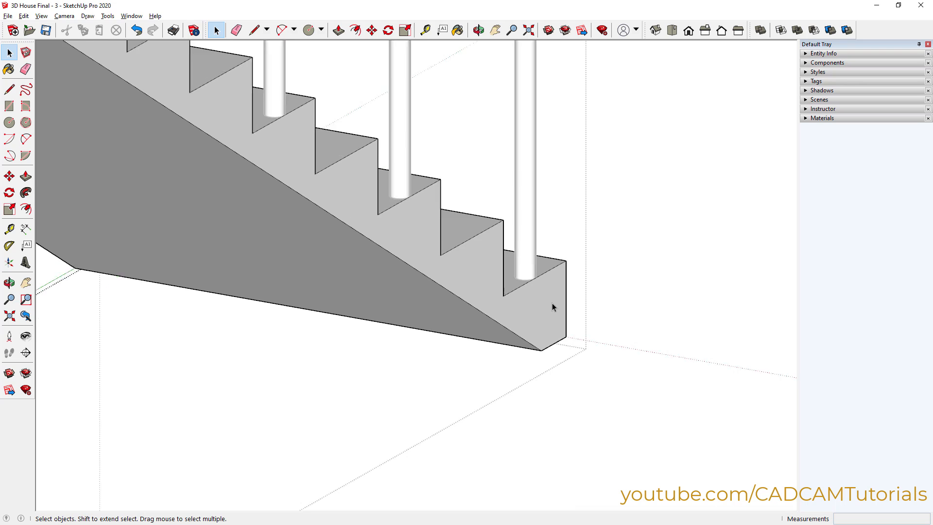
{"action": "left_click", "coordinate": [253, 31]}
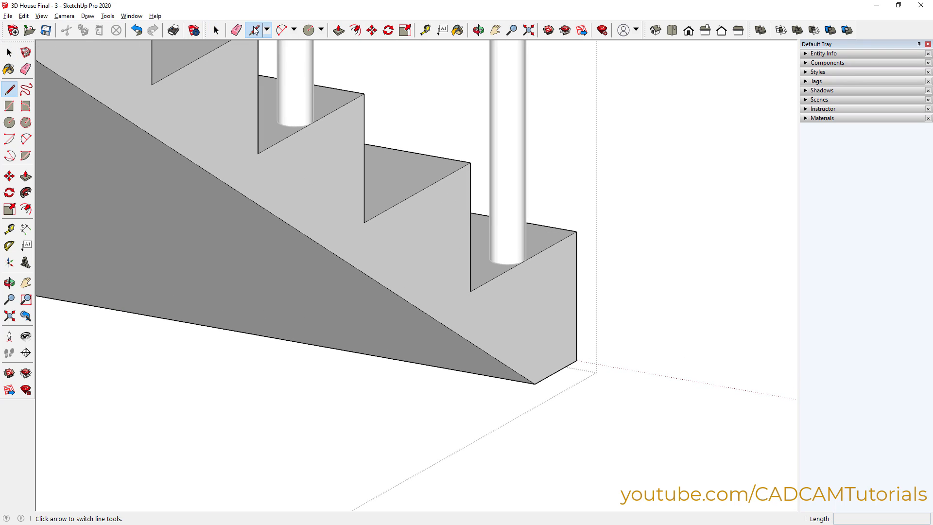
{"action": "left_click", "coordinate": [470, 291]}
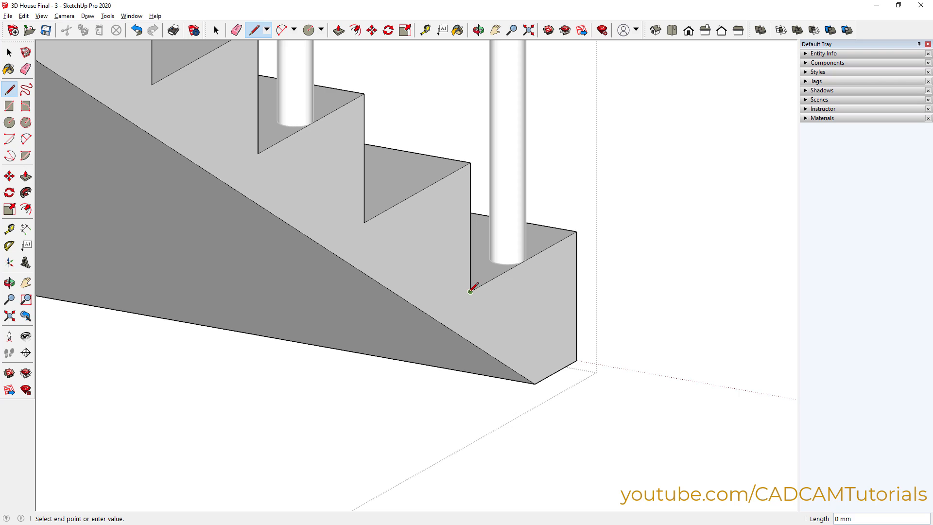
{"action": "left_click", "coordinate": [429, 315]}
{"action": "key", "text": "space"}
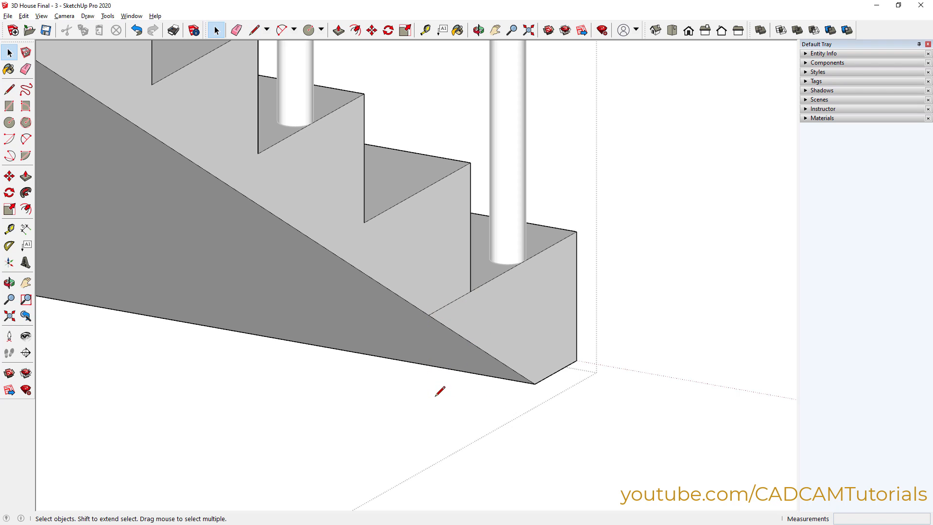
Push the lowest step's side face back 1000 mm through the staircase's full width to cut that step off
{"action": "left_click", "coordinate": [338, 30]}
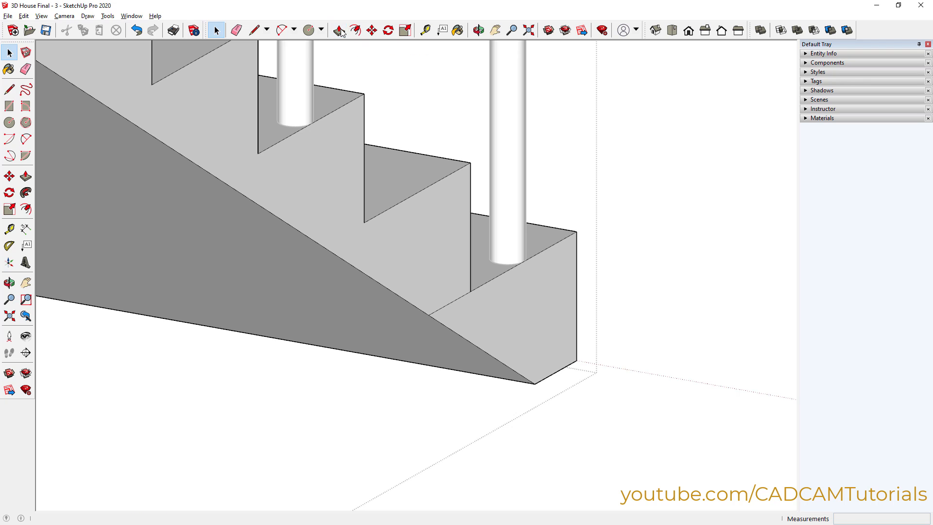
{"action": "left_click", "coordinate": [524, 347]}
{"action": "scroll", "coordinate": [521, 342], "scroll_direction": "down", "scroll_amount": 4}
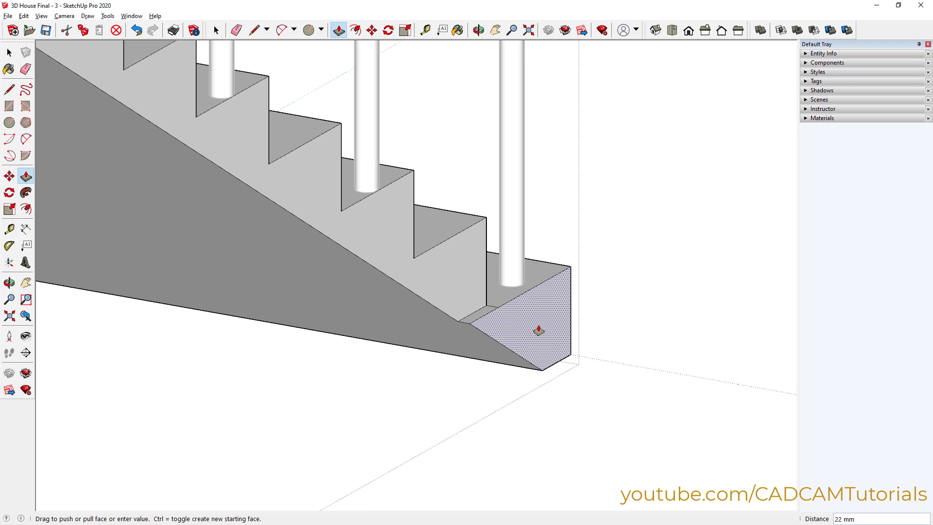
{"action": "scroll", "coordinate": [547, 329], "scroll_direction": "down", "scroll_amount": 3}
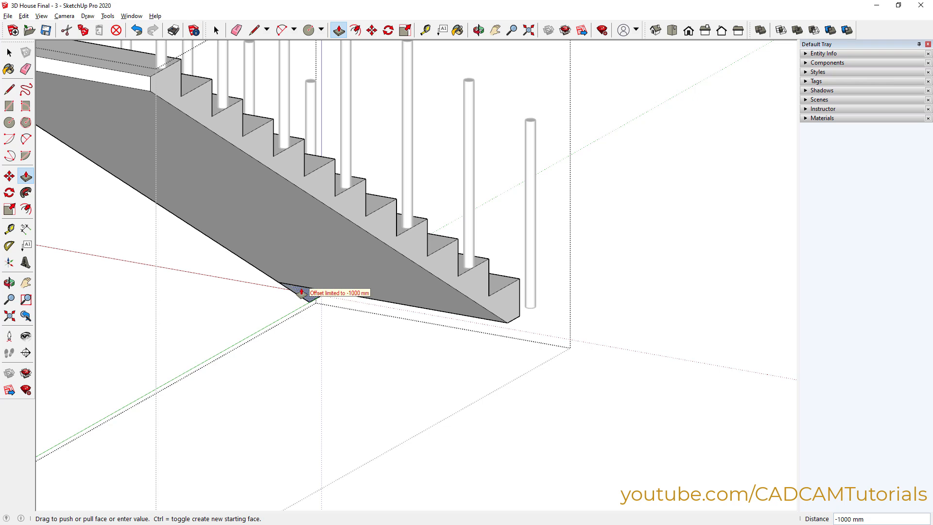
{"action": "left_click", "coordinate": [301, 292]}
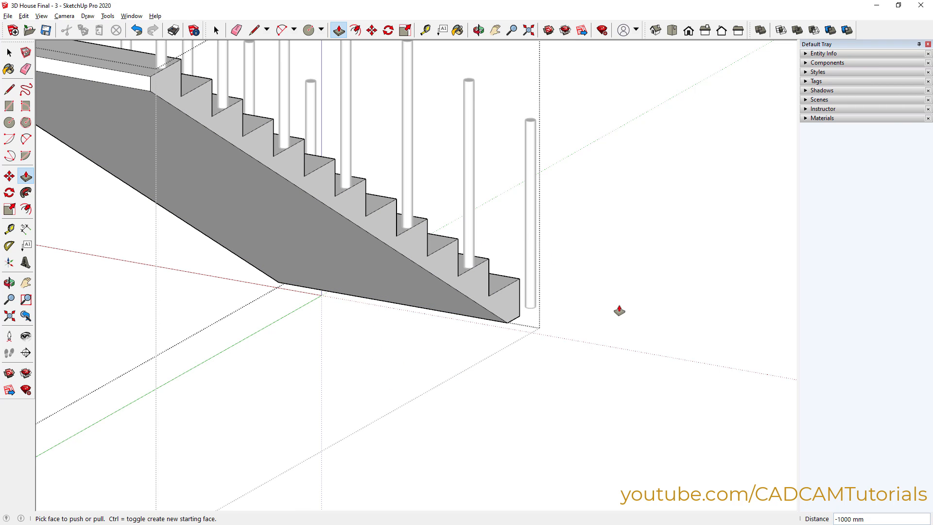
{"action": "scroll", "coordinate": [620, 302], "scroll_direction": "down", "scroll_amount": 4}
{"action": "key", "text": "space"}
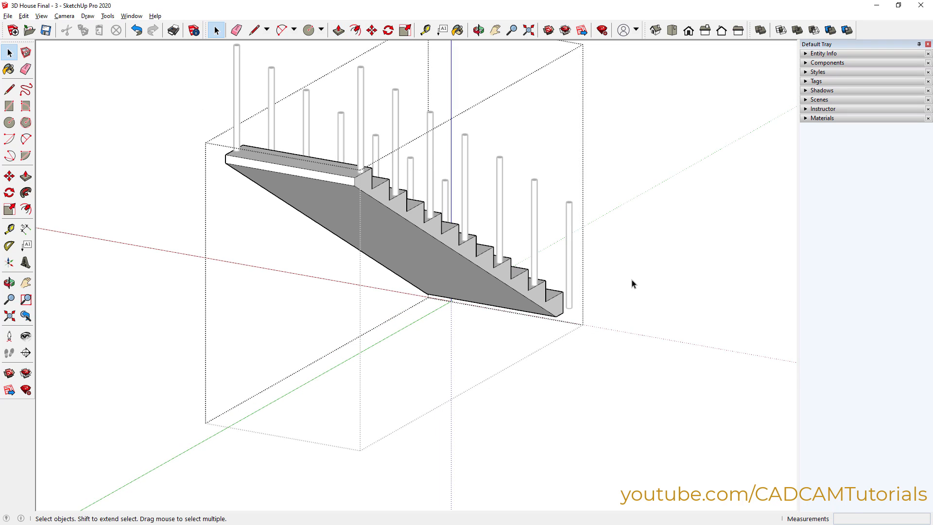
{"action": "left_click", "coordinate": [625, 245]}
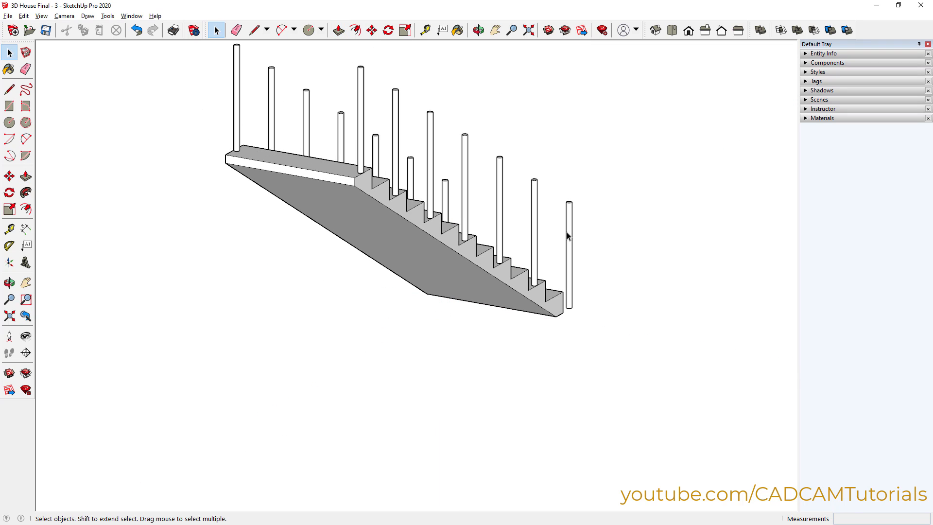
Delete the overhanging baluster beyond the lowest step from the first baluster row's group
{"action": "double_click", "coordinate": [569, 258]}
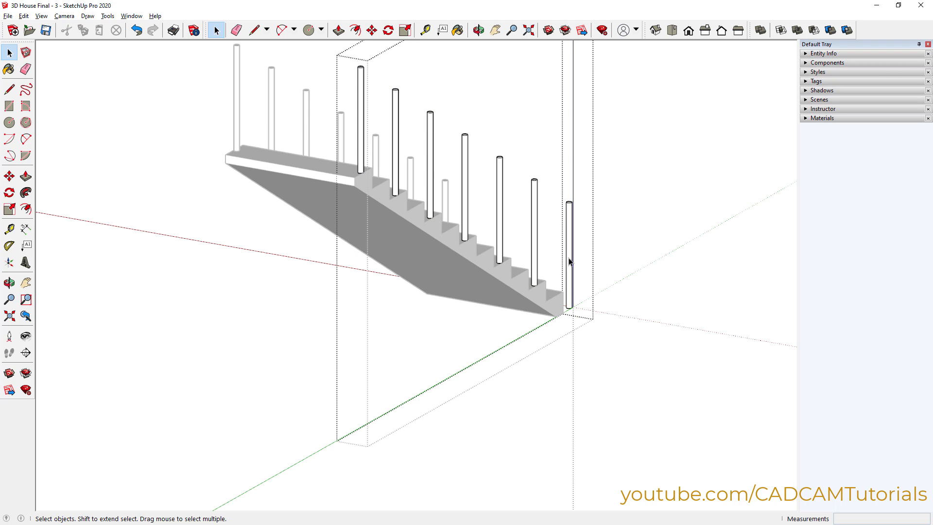
{"action": "left_click", "coordinate": [569, 261]}
{"action": "key", "text": "Delete"}
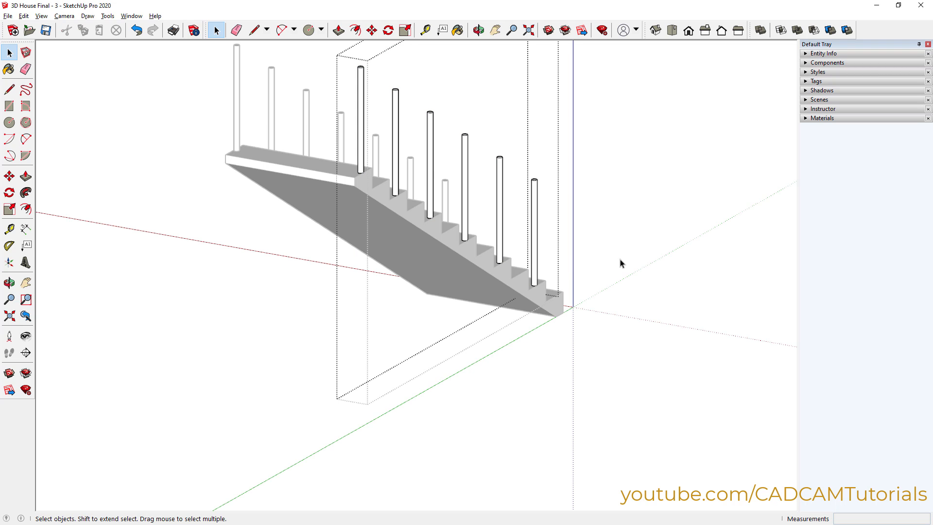
{"action": "left_click", "coordinate": [651, 292]}
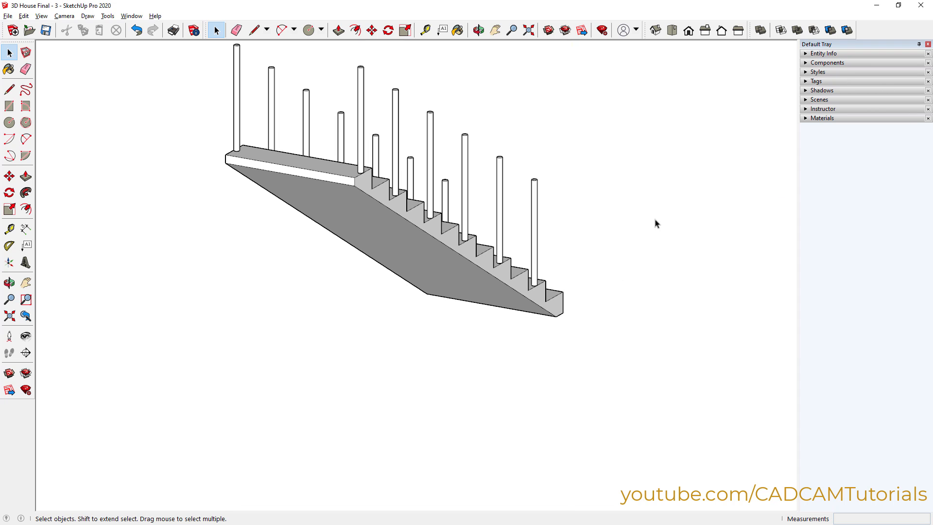
Delete the overhanging baluster beyond the lowest step from the opposite baluster row's group
{"action": "middle_click_drag", "start_coordinate": [615, 235], "coordinate": [736, 288]}
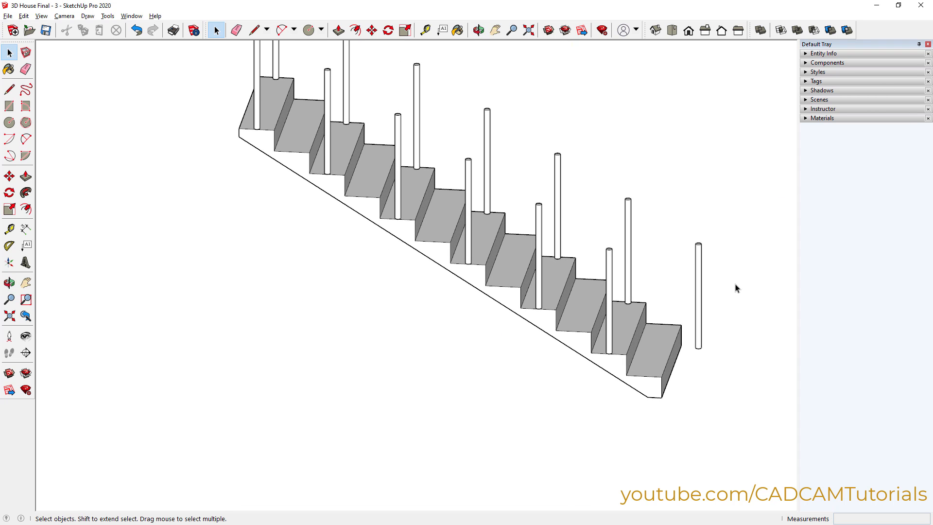
{"action": "double_click", "coordinate": [700, 277]}
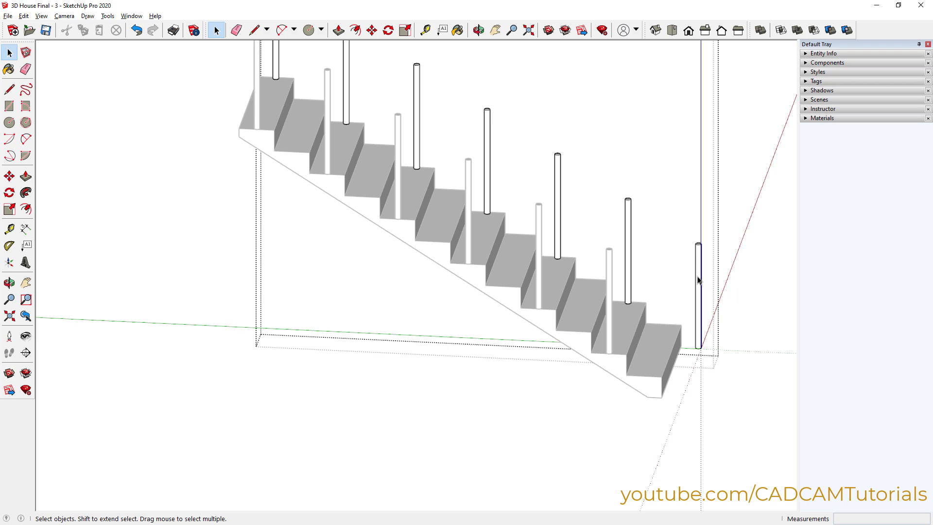
{"action": "left_click", "coordinate": [698, 279]}
{"action": "key", "text": "Delete"}
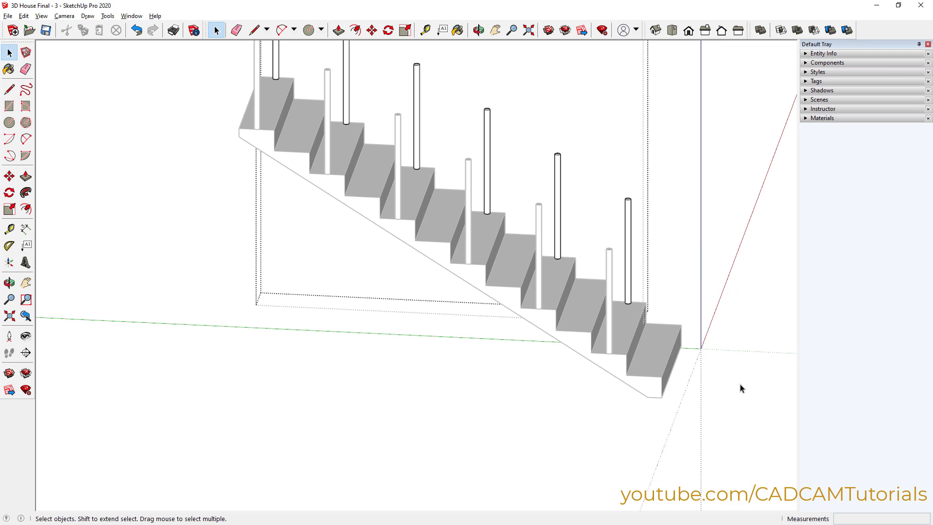
{"action": "left_click", "coordinate": [727, 365]}
Extend the top step of the other staircase outward by 1000 mm with Push/Pull to form a landing
{"action": "scroll", "coordinate": [704, 224], "scroll_direction": "down", "scroll_amount": 5}
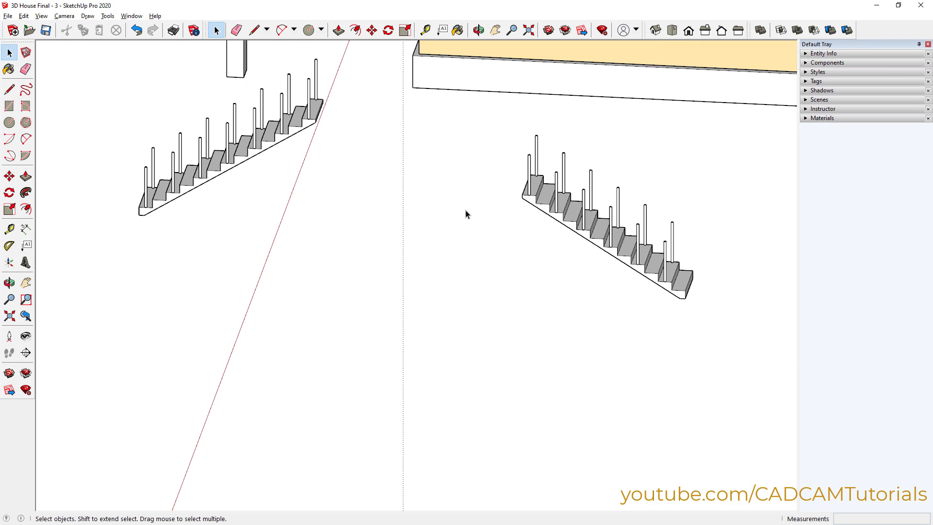
{"action": "middle_click_drag", "start_coordinate": [341, 212], "coordinate": [529, 277]}
{"action": "scroll", "coordinate": [301, 175], "scroll_direction": "up", "scroll_amount": 4}
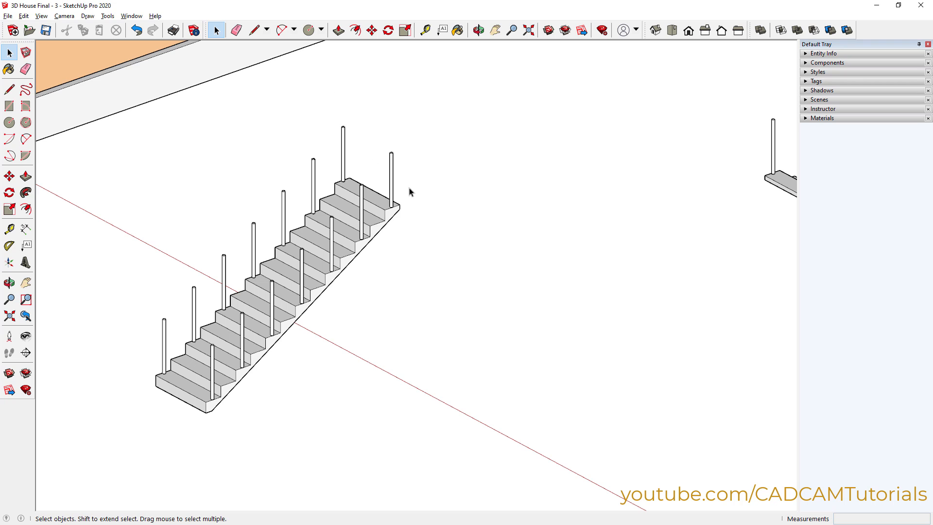
{"action": "middle_click_drag", "start_coordinate": [534, 276], "coordinate": [479, 313]}
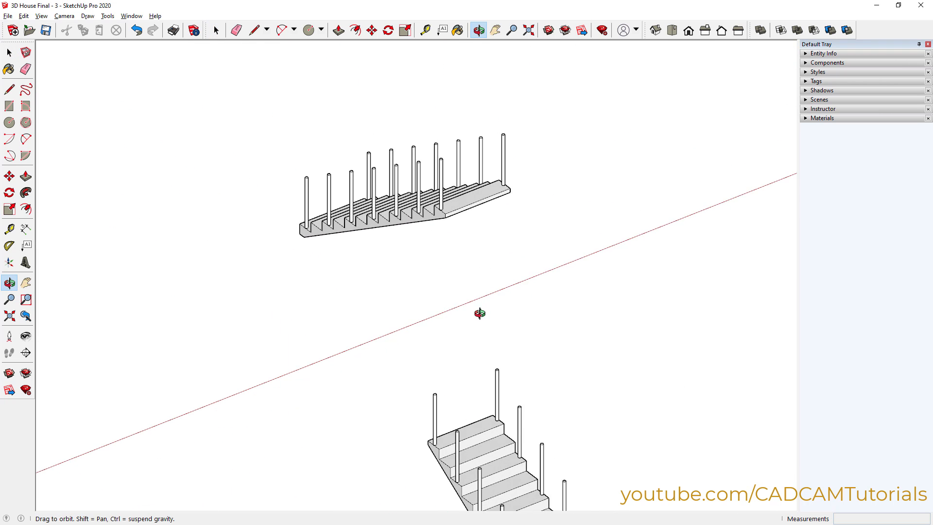
{"action": "scroll", "coordinate": [533, 154], "scroll_direction": "up", "scroll_amount": 5}
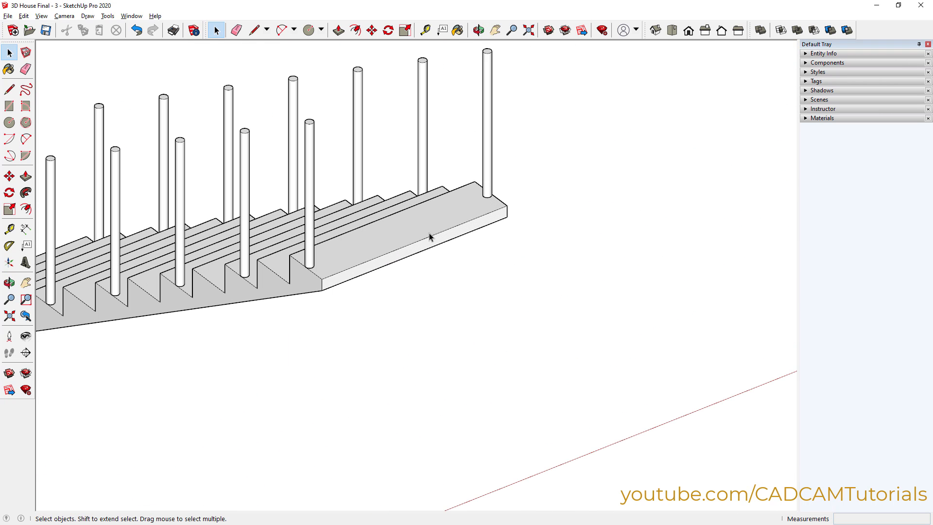
{"action": "double_click", "coordinate": [418, 232]}
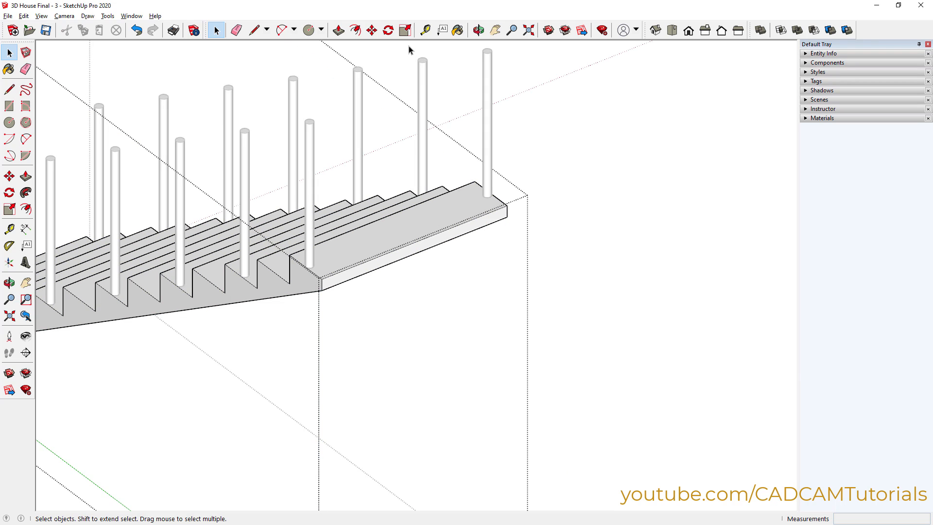
{"action": "left_click", "coordinate": [339, 30]}
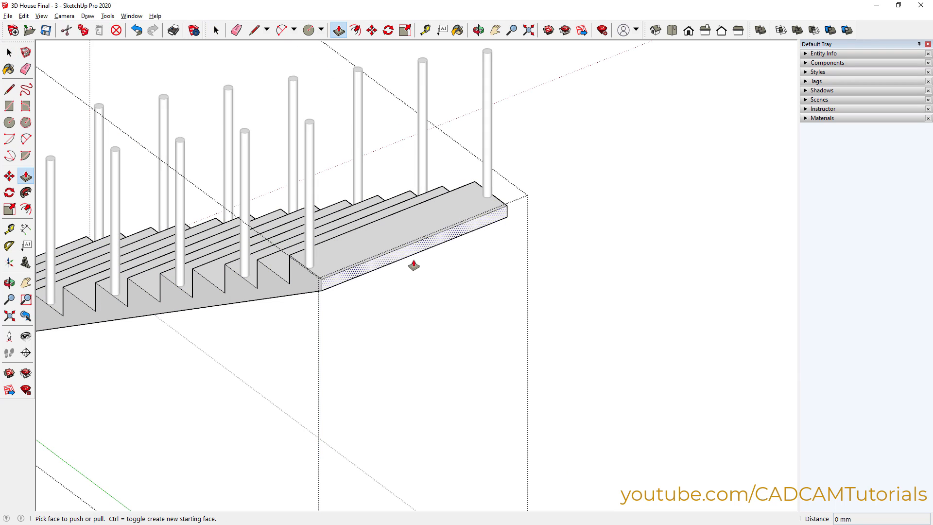
{"action": "left_click", "coordinate": [402, 256]}
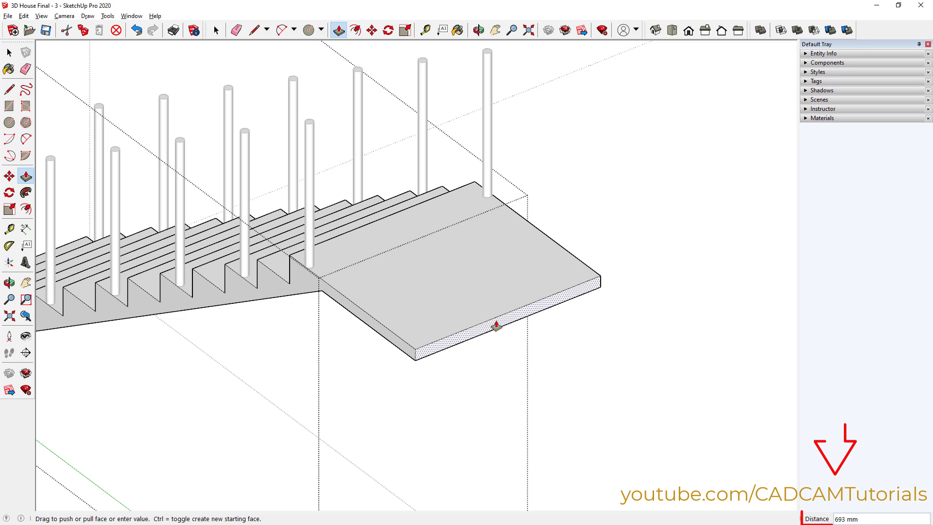
{"action": "type", "text": "1000"}
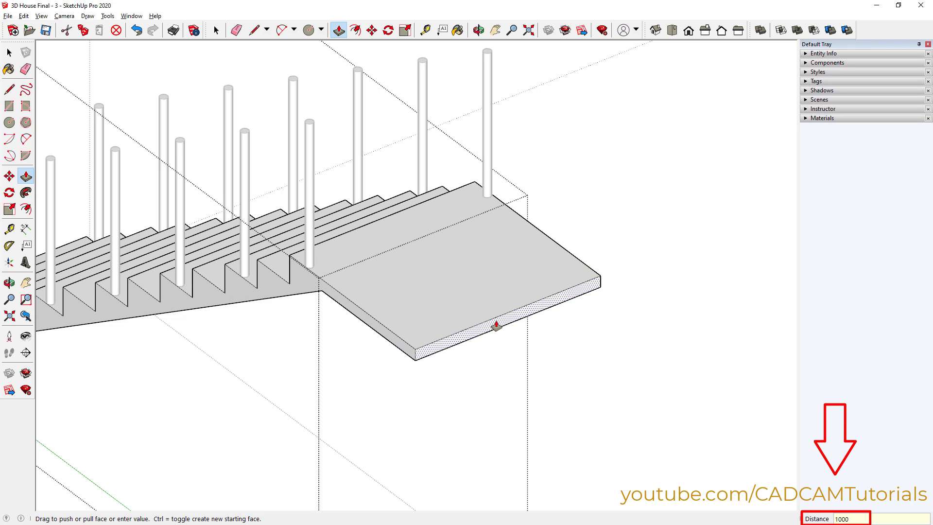
{"action": "key", "text": "Return"}
Draw a vertical line about 59 mm long where the landing's side face meets the stair's sloped underside
{"action": "middle_click_drag", "start_coordinate": [625, 325], "coordinate": [343, 225]}
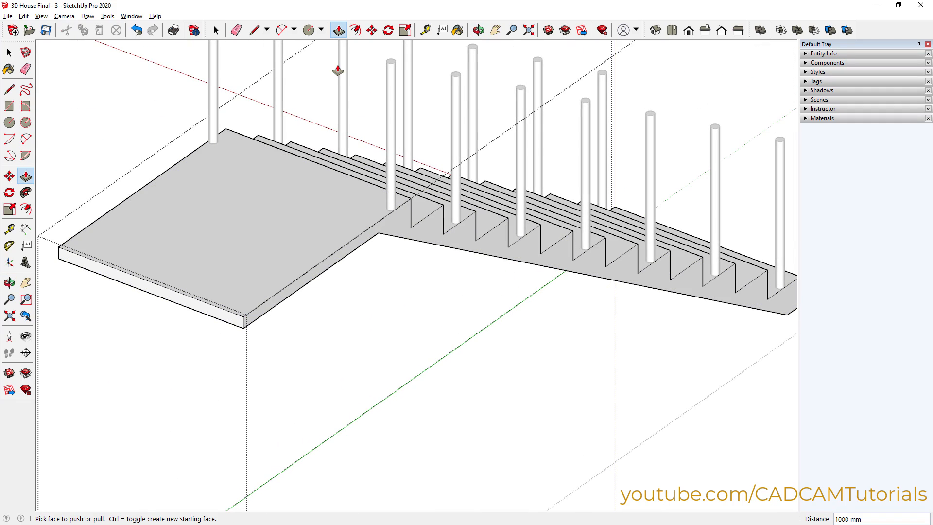
{"action": "key", "text": "l"}
{"action": "scroll", "coordinate": [426, 217], "scroll_direction": "up", "scroll_amount": 2}
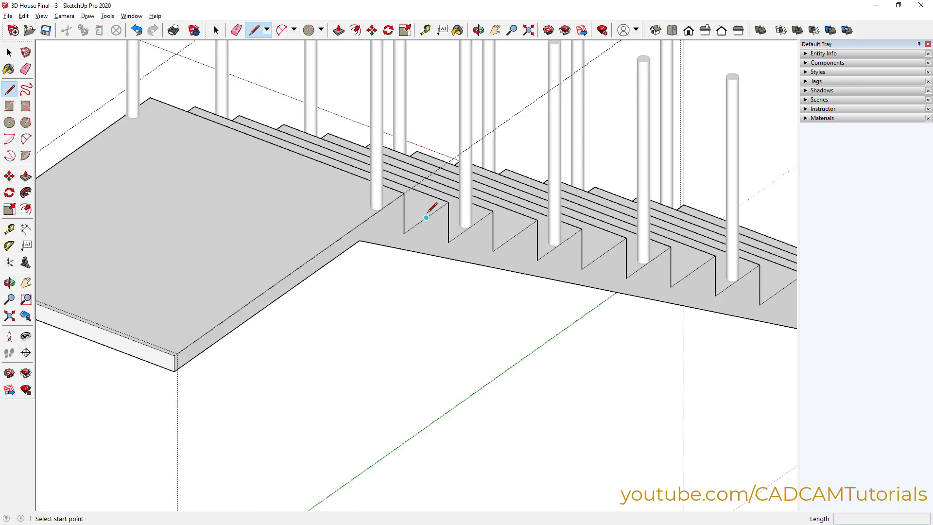
{"action": "scroll", "coordinate": [408, 226], "scroll_direction": "up", "scroll_amount": 2}
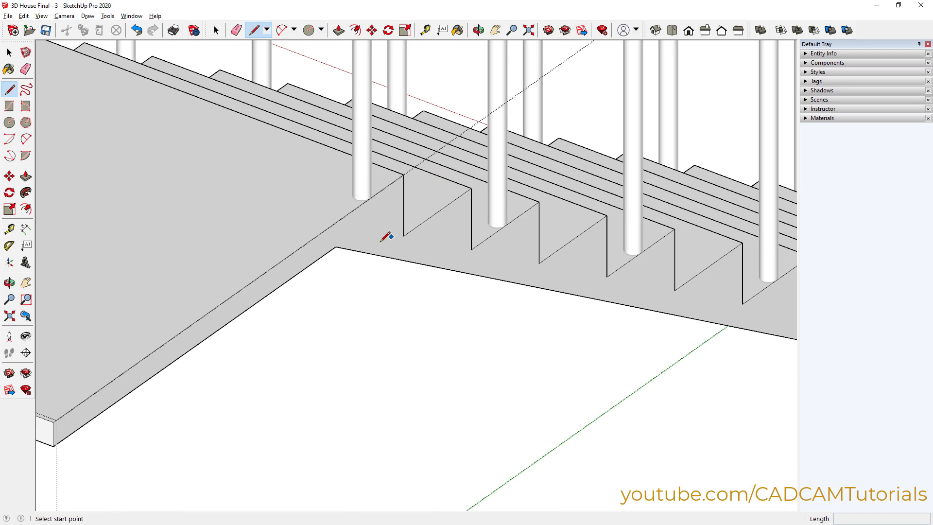
{"action": "left_click", "coordinate": [335, 247]}
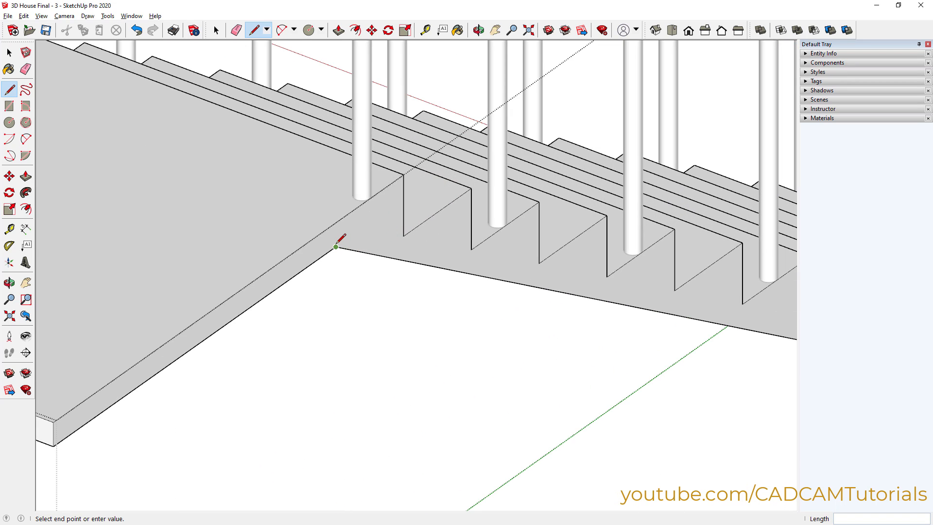
{"action": "left_click", "coordinate": [335, 222]}
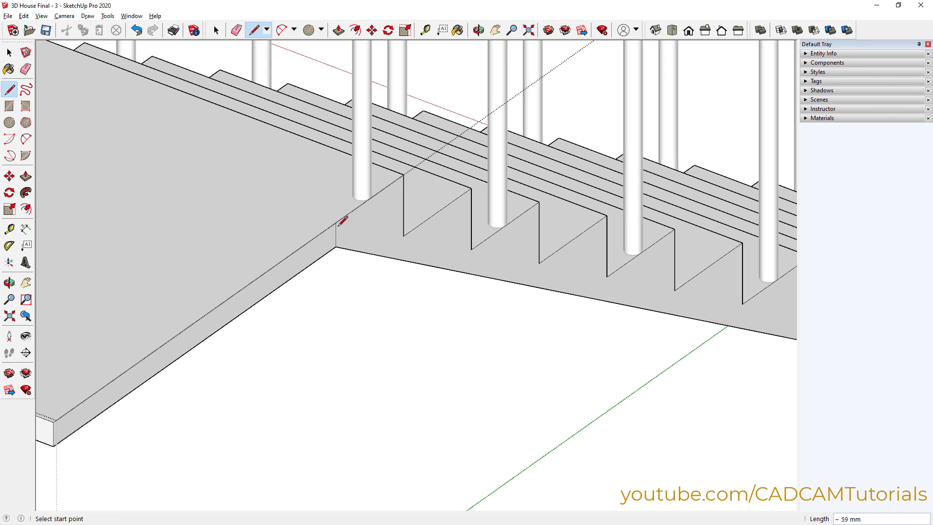
Extend the landing's side face 1000 mm sideways alongside the stairs with Push/Pull and leave the staircase group
{"action": "left_click", "coordinate": [339, 30]}
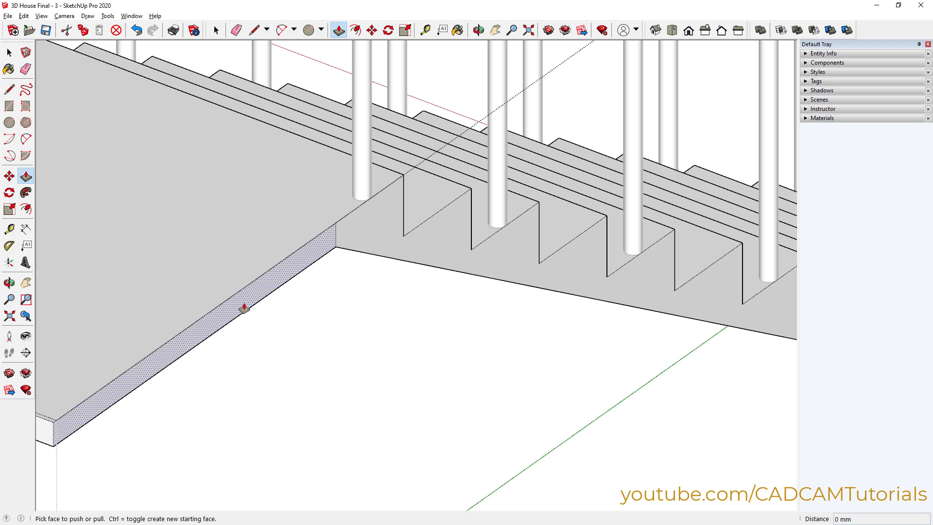
{"action": "left_click", "coordinate": [244, 308]}
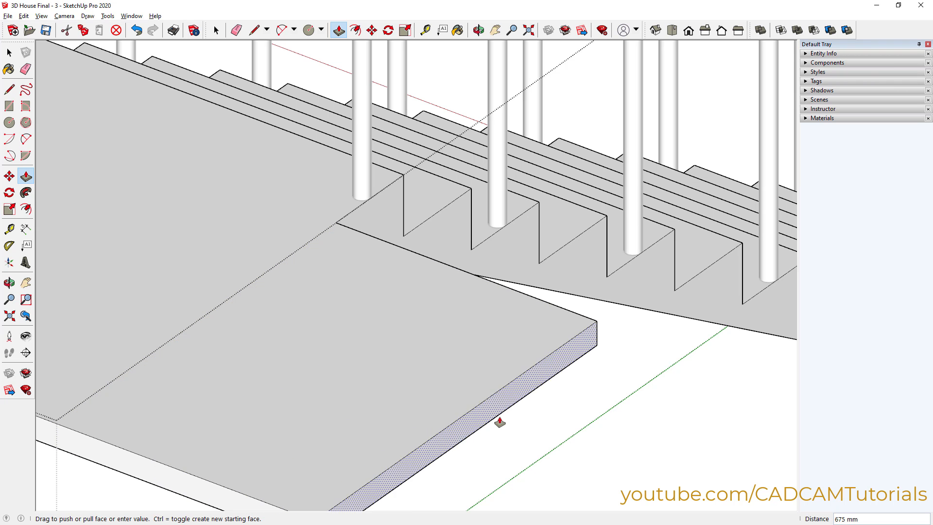
{"action": "scroll", "coordinate": [499, 422], "scroll_direction": "down", "scroll_amount": 5}
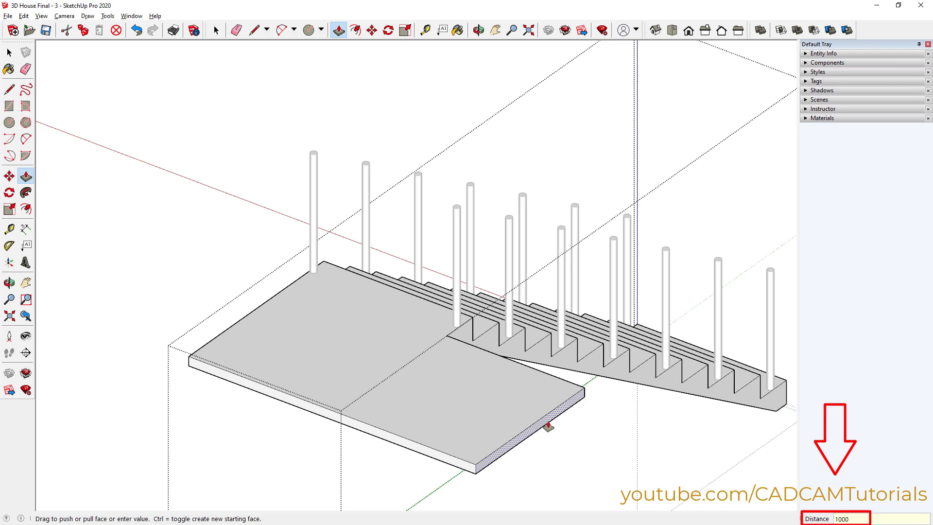
{"action": "key", "text": "Return"}
{"action": "scroll", "coordinate": [384, 175], "scroll_direction": "down", "scroll_amount": 3}
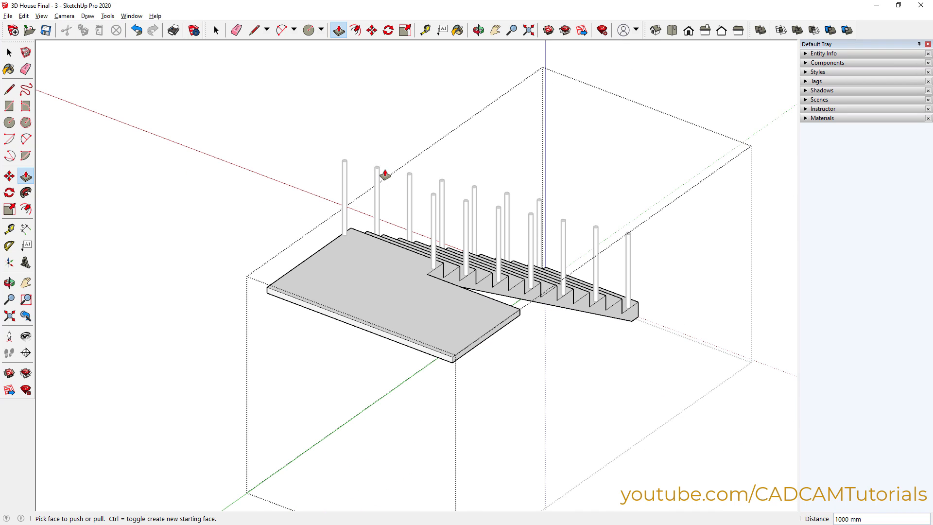
{"action": "key", "text": "space"}
{"action": "left_click", "coordinate": [267, 158]}
{"action": "scroll", "coordinate": [281, 226], "scroll_direction": "down", "scroll_amount": 3}
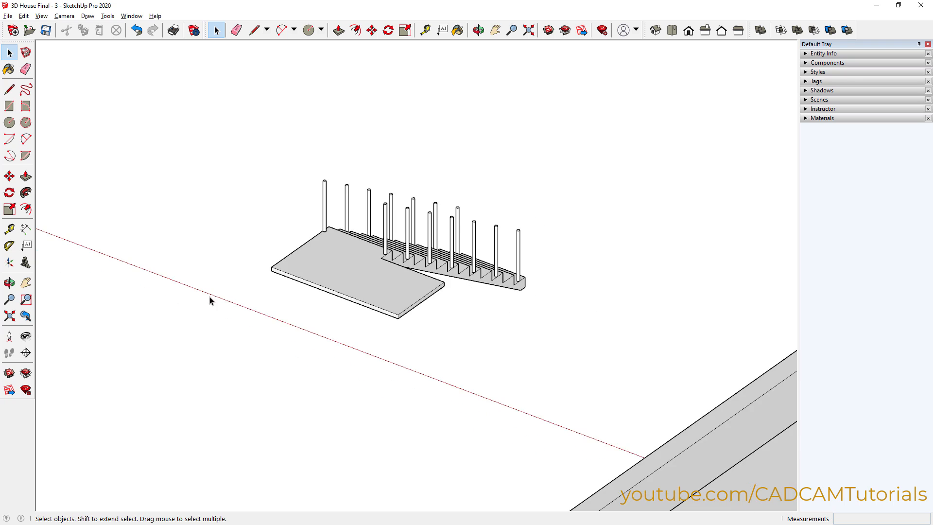
Delete the group of balusters along the far side of the separate staircase flight without the landing
{"action": "middle_click_drag", "start_coordinate": [210, 301], "coordinate": [219, 256]}
{"action": "scroll", "coordinate": [133, 217], "scroll_direction": "down", "scroll_amount": 4}
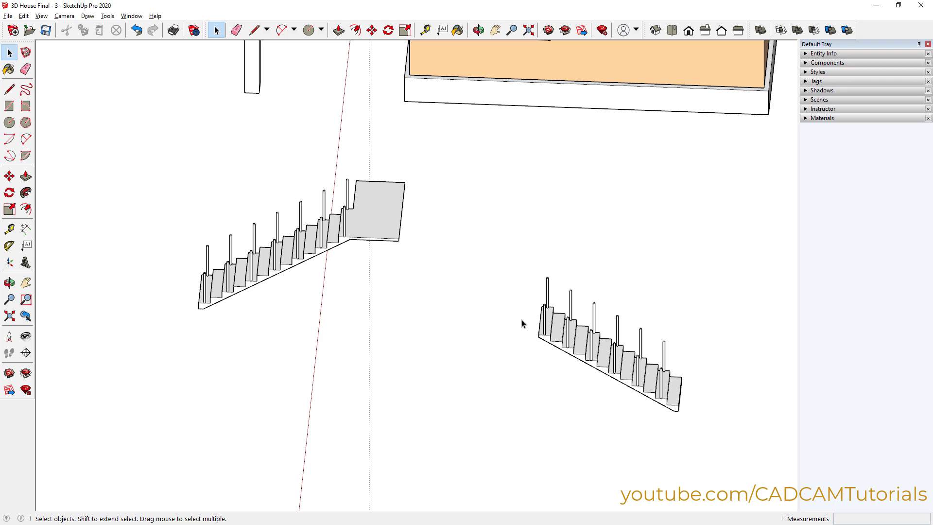
{"action": "scroll", "coordinate": [727, 400], "scroll_direction": "up", "scroll_amount": 2}
{"action": "left_click_drag", "start_coordinate": [394, 207], "coordinate": [727, 472]}
{"action": "left_click", "coordinate": [719, 343]}
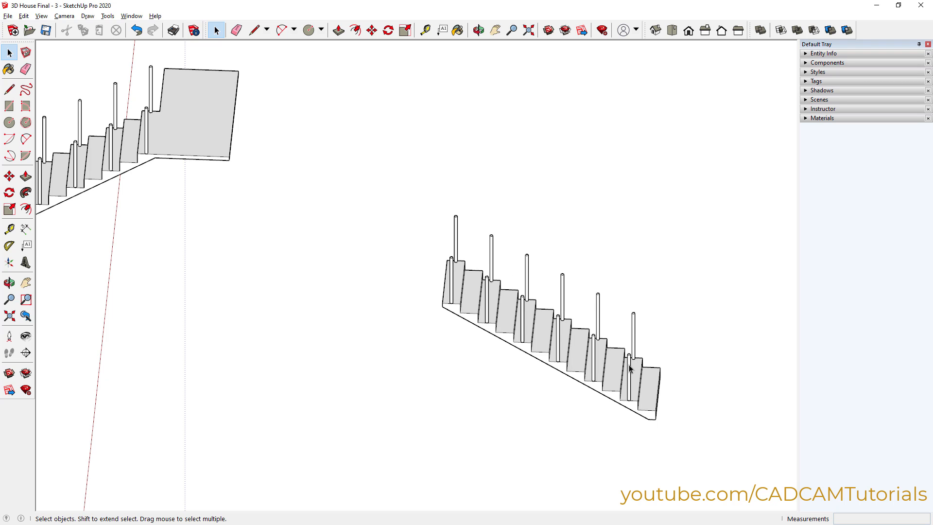
{"action": "scroll", "coordinate": [606, 340], "scroll_direction": "down", "scroll_amount": 3}
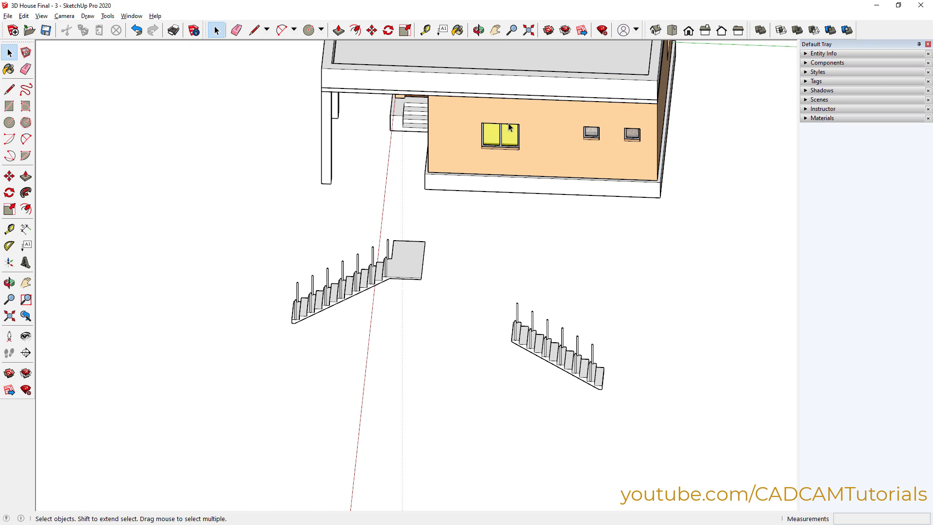
{"action": "scroll", "coordinate": [539, 317], "scroll_direction": "up", "scroll_amount": 4}
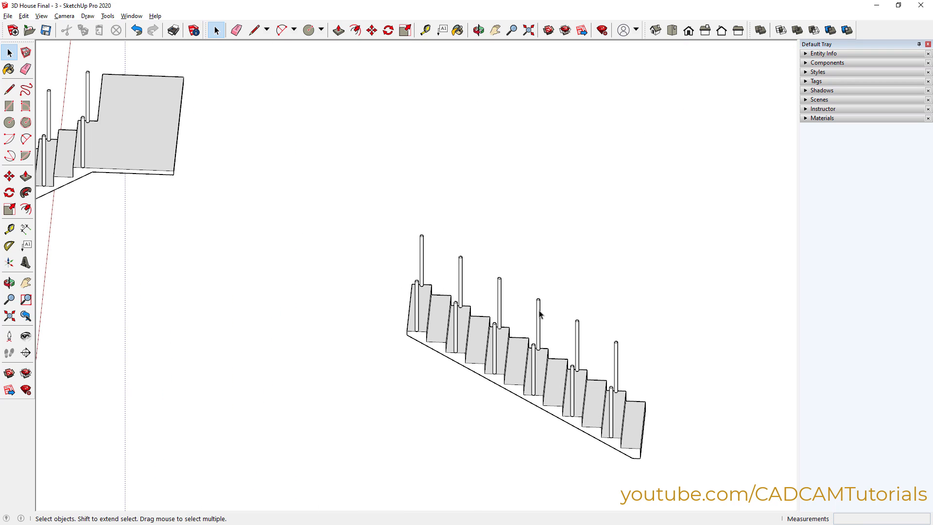
{"action": "left_click", "coordinate": [538, 314]}
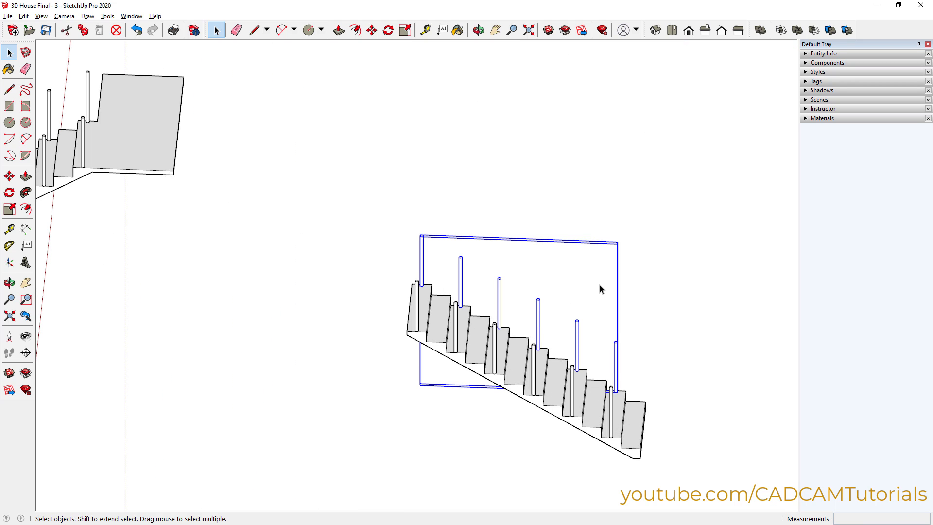
{"action": "key", "text": "Delete"}
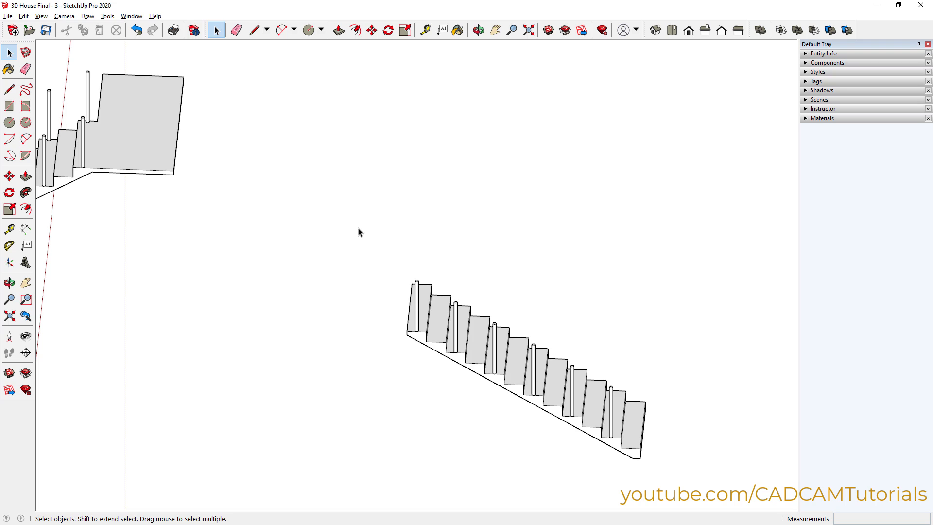
Move the separate flight with its remaining balusters by its lowest outer corner onto the other flight's landing, beside the top step
{"action": "left_click_drag", "start_coordinate": [356, 226], "coordinate": [696, 497]}
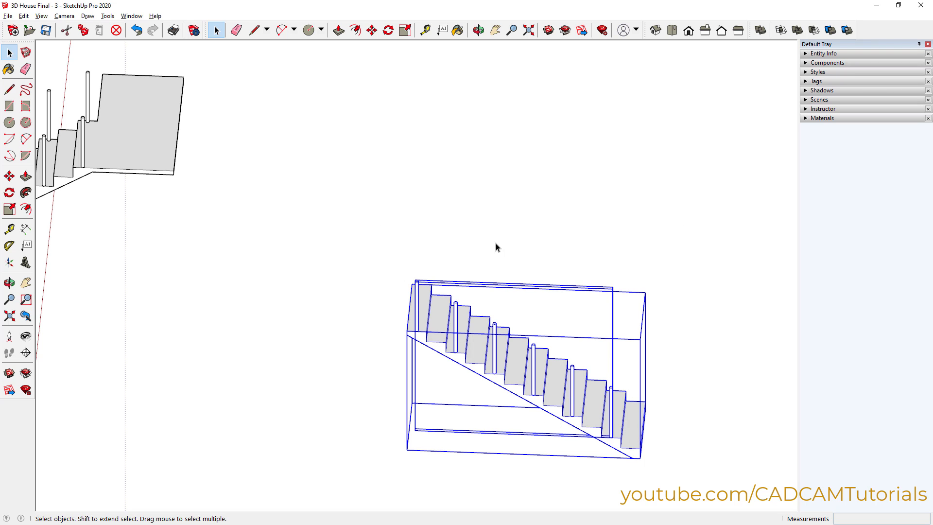
{"action": "key", "text": "m"}
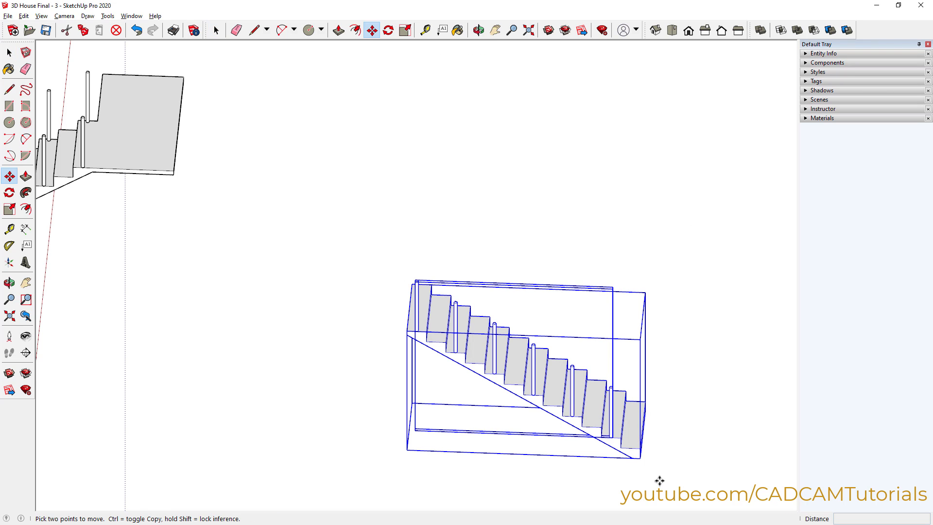
{"action": "scroll", "coordinate": [660, 481], "scroll_direction": "up", "scroll_amount": 3}
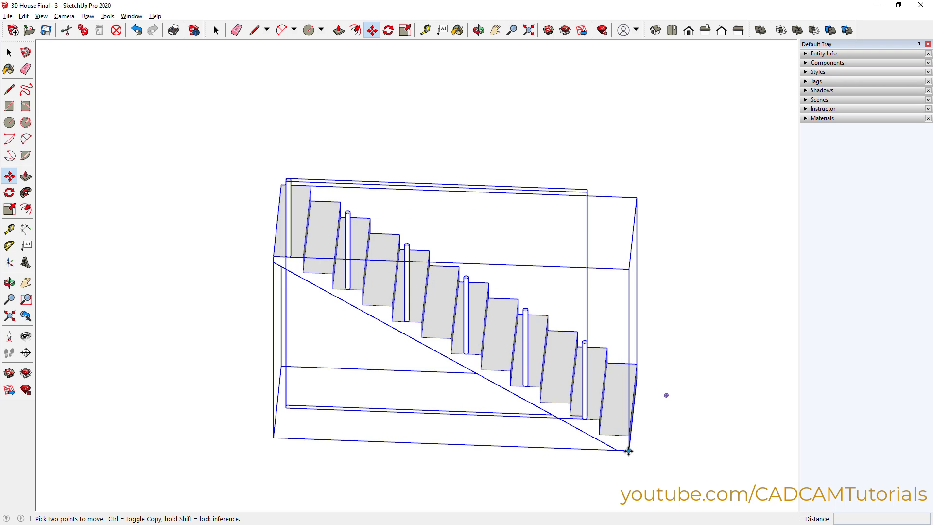
{"action": "left_click", "coordinate": [629, 451]}
{"action": "scroll", "coordinate": [563, 335], "scroll_direction": "down", "scroll_amount": 2}
{"action": "scroll", "coordinate": [272, 175], "scroll_direction": "up", "scroll_amount": 5}
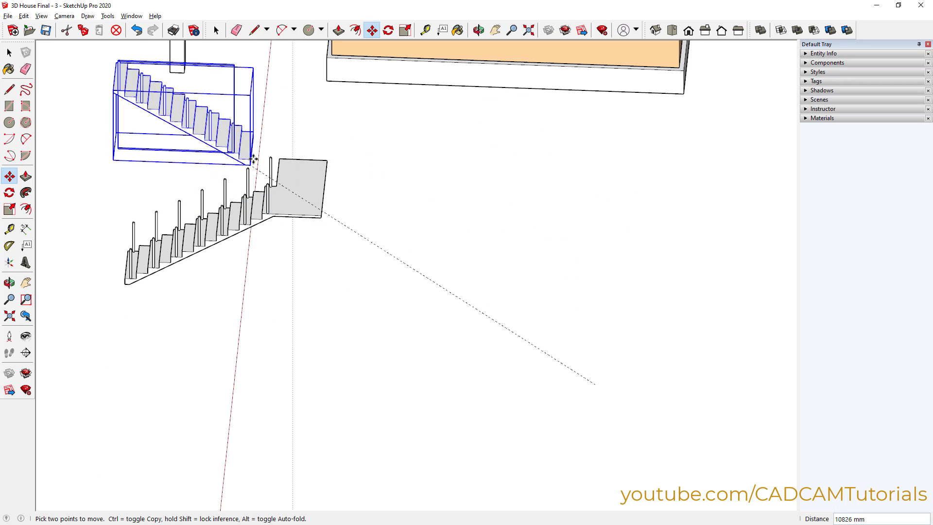
{"action": "scroll", "coordinate": [293, 191], "scroll_direction": "up", "scroll_amount": 3}
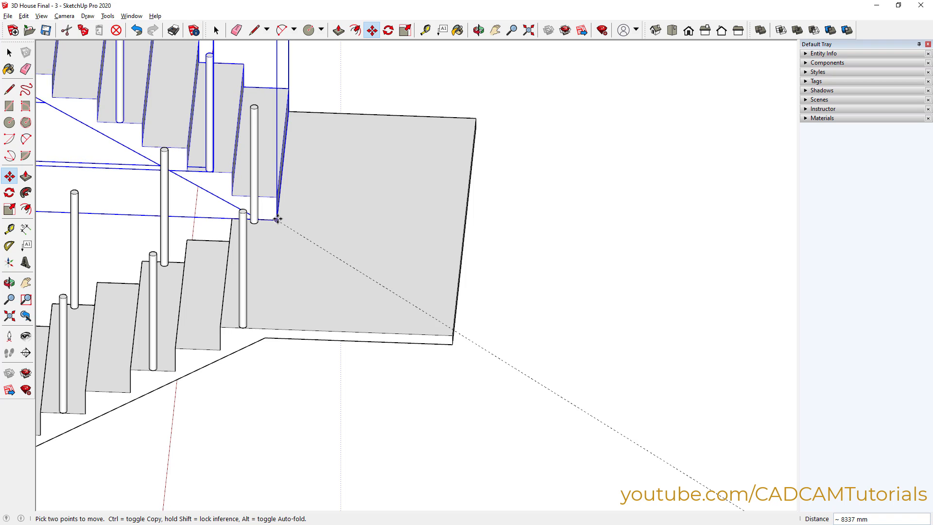
{"action": "left_click", "coordinate": [278, 220]}
{"action": "scroll", "coordinate": [588, 265], "scroll_direction": "down", "scroll_amount": 4}
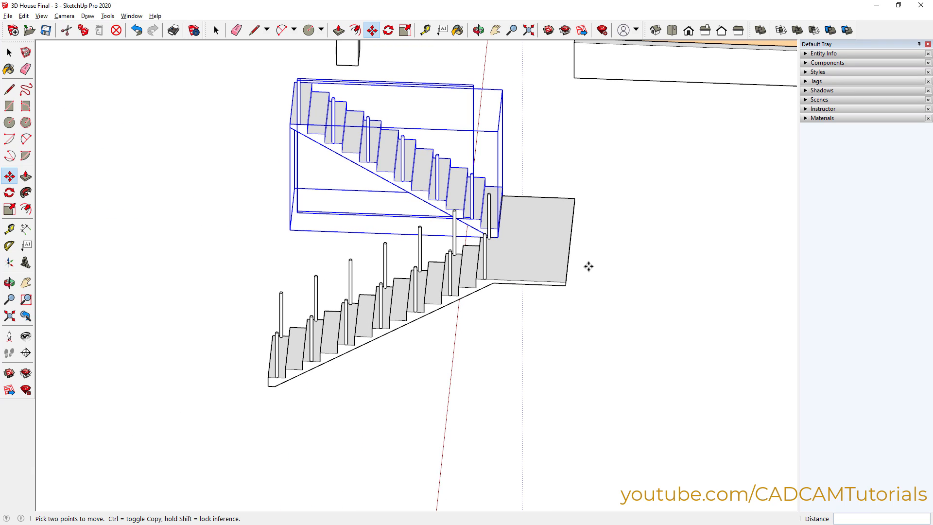
{"action": "key", "text": "space"}
{"action": "left_click", "coordinate": [621, 274]}
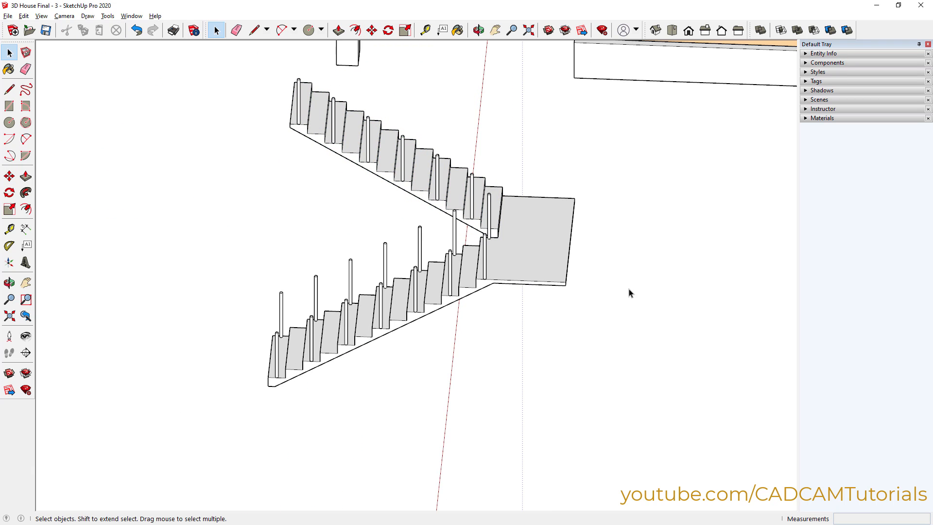
Extend the top step of the upper flight outward by 1000 mm with Push/Pull and leave its group
{"action": "middle_click_drag", "start_coordinate": [401, 325], "coordinate": [660, 320]}
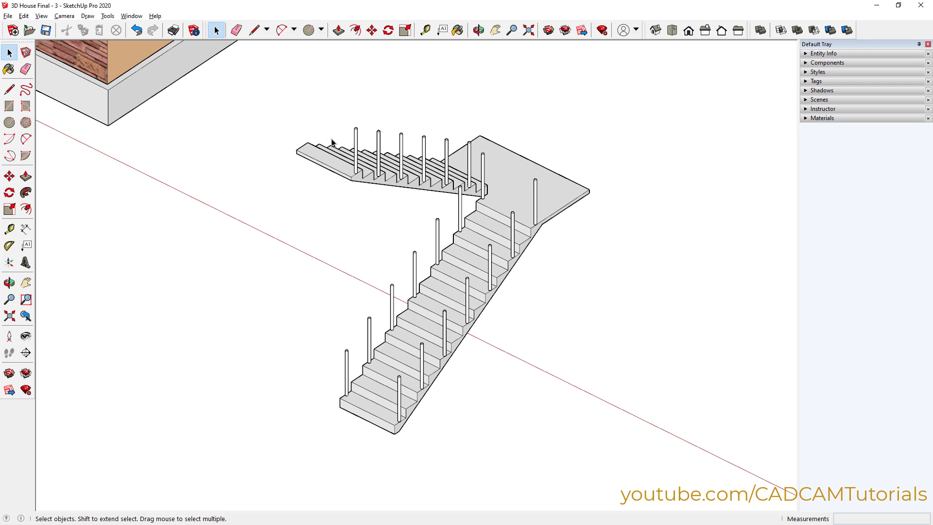
{"action": "scroll", "coordinate": [267, 148], "scroll_direction": "up", "scroll_amount": 5}
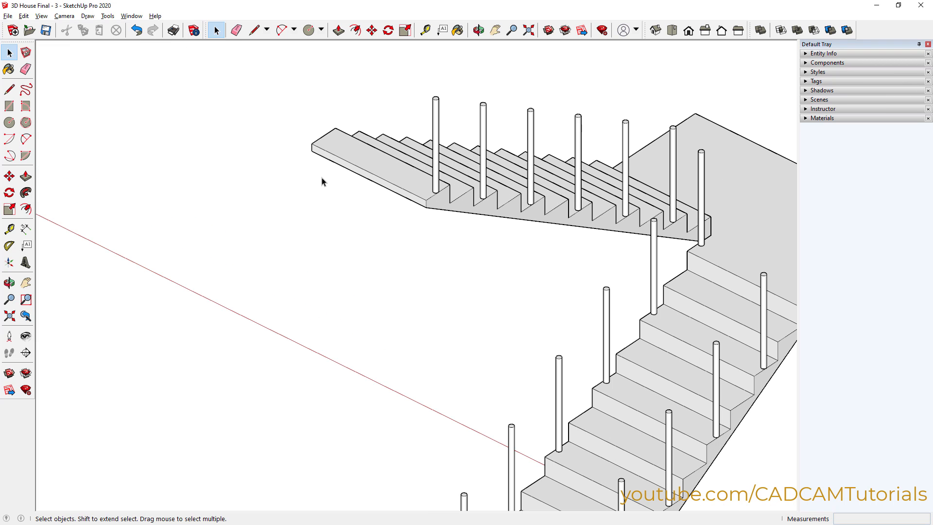
{"action": "left_click", "coordinate": [375, 165]}
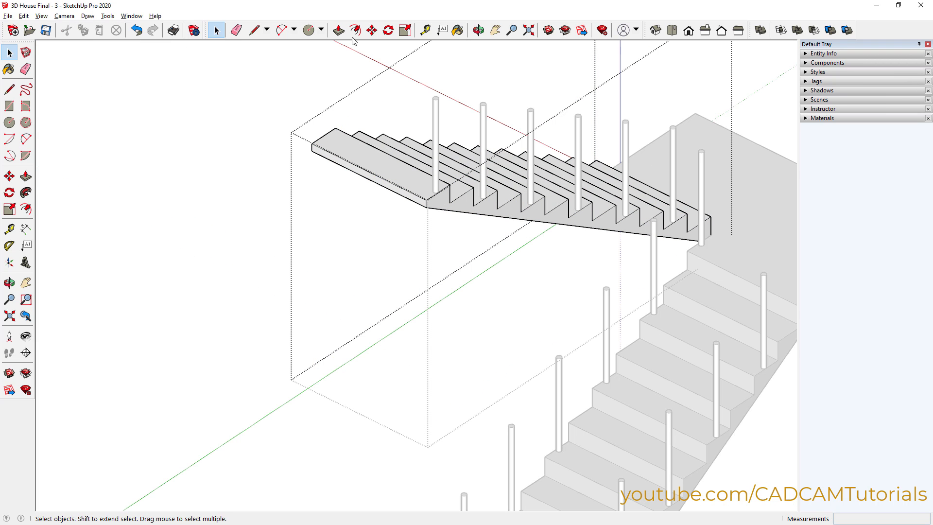
{"action": "left_click", "coordinate": [338, 30]}
{"action": "scroll", "coordinate": [358, 194], "scroll_direction": "up", "scroll_amount": 3}
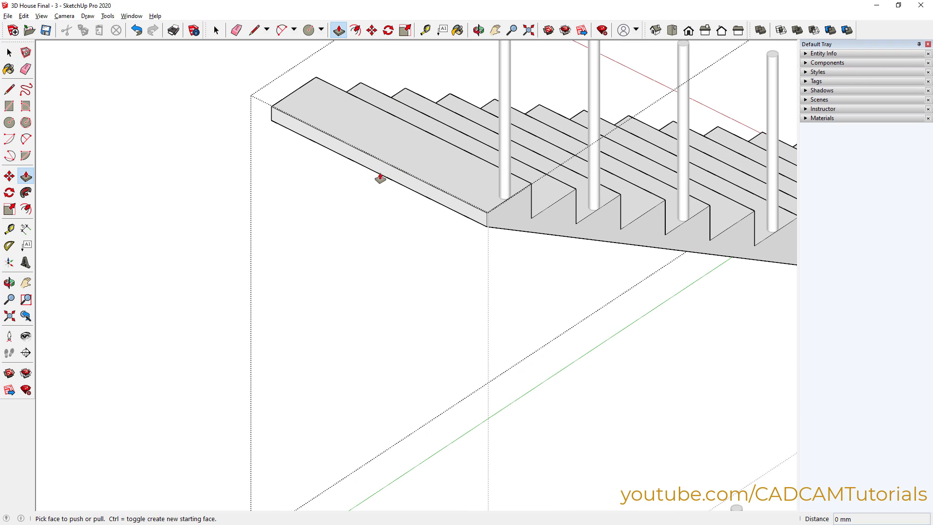
{"action": "left_click_drag", "start_coordinate": [383, 173], "coordinate": [236, 266]}
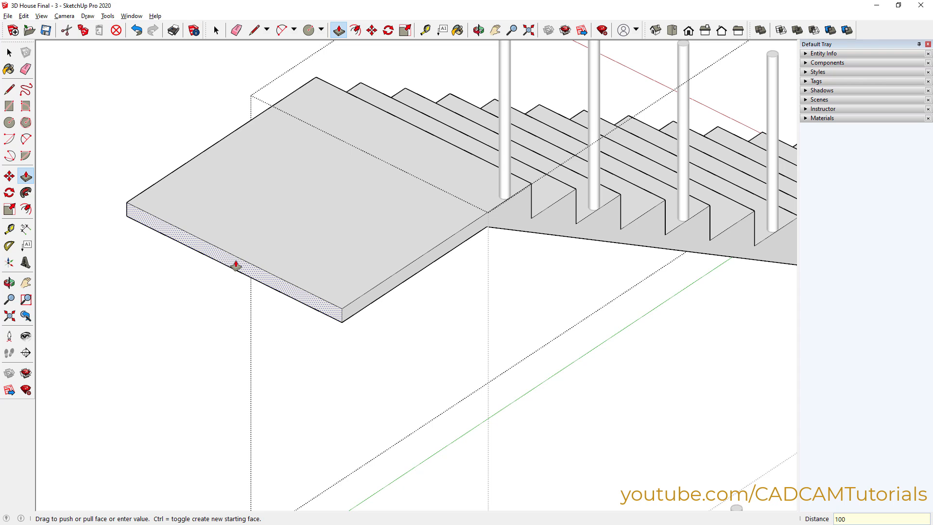
{"action": "key", "text": "Return"}
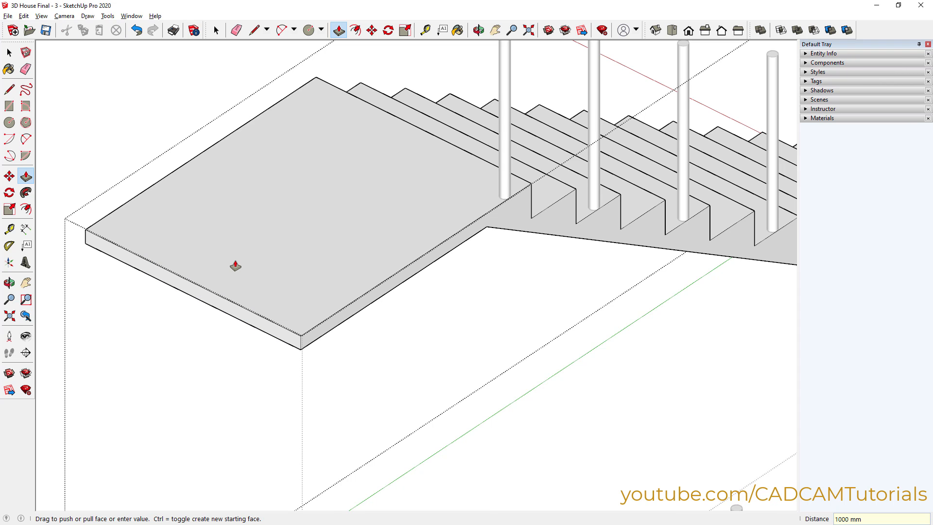
{"action": "key", "text": "space"}
{"action": "scroll", "coordinate": [135, 139], "scroll_direction": "down", "scroll_amount": 2}
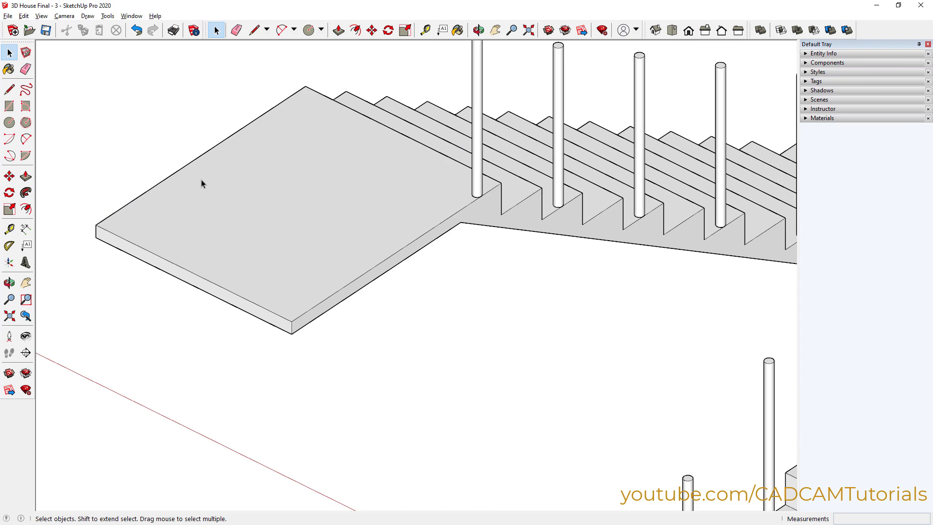
Move the complete staircase with its balusters against the house's side wall, placing the upper landing's outer corner on the roof slab edge
{"action": "scroll", "coordinate": [202, 187], "scroll_direction": "down", "scroll_amount": 6}
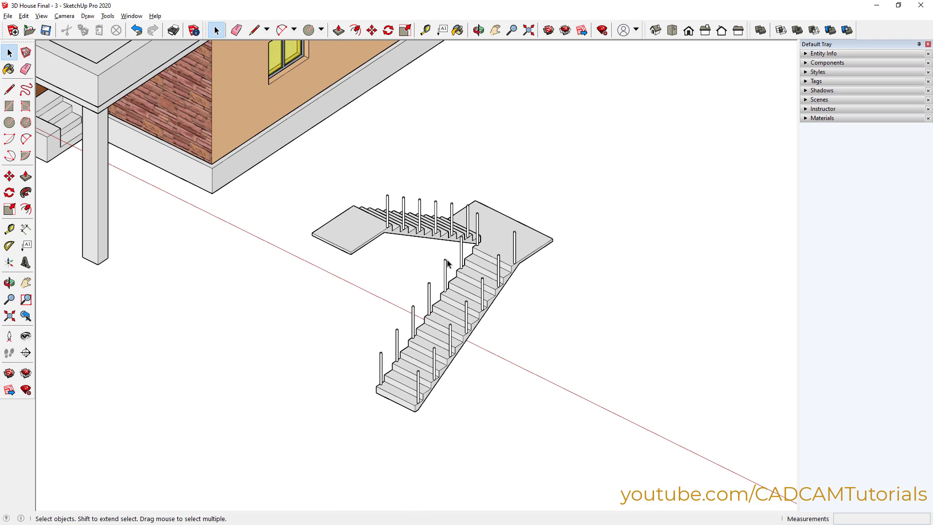
{"action": "scroll", "coordinate": [408, 259], "scroll_direction": "down", "scroll_amount": 2}
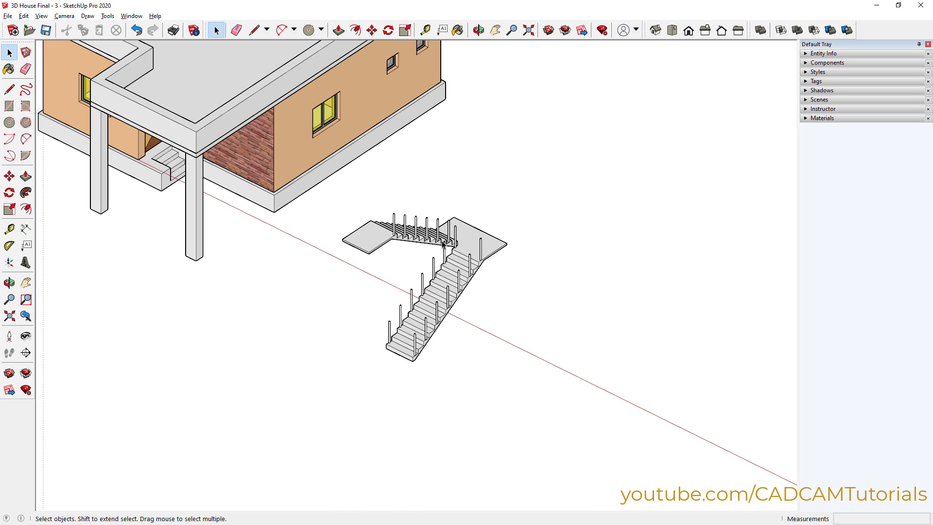
{"action": "scroll", "coordinate": [443, 245], "scroll_direction": "up", "scroll_amount": 2}
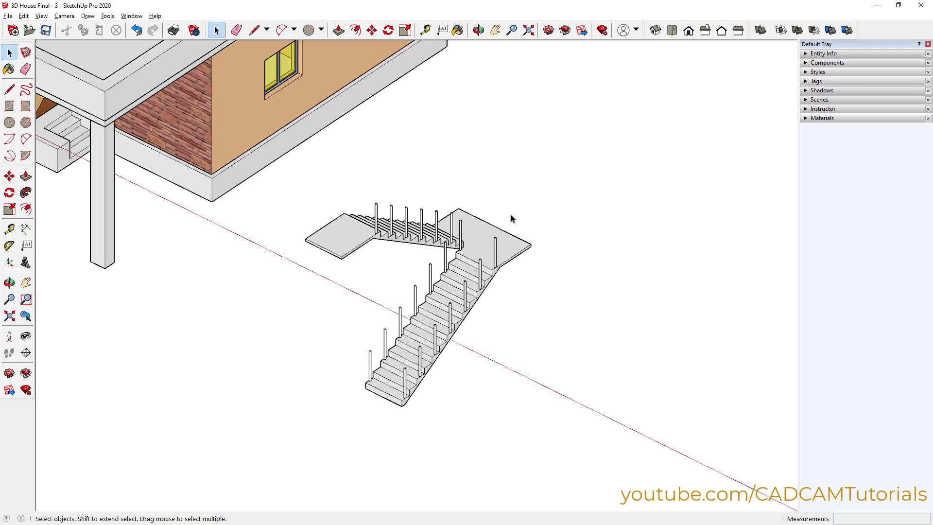
{"action": "mouse_move", "coordinate": [278, 187]}
{"action": "left_mouse_down"}
{"action": "mouse_move", "coordinate": [406, 323]}
{"action": "mouse_move", "coordinate": [589, 439]}
{"action": "left_mouse_up"}
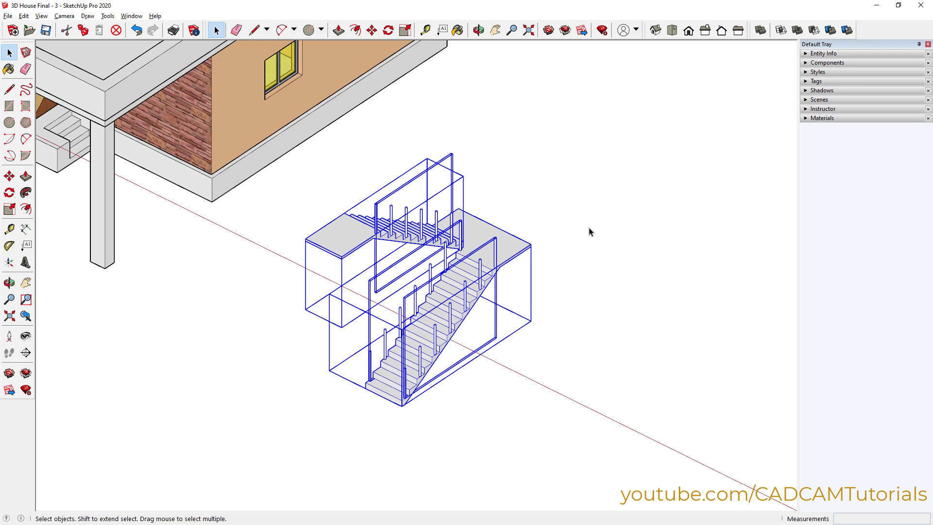
{"action": "left_click", "coordinate": [371, 31]}
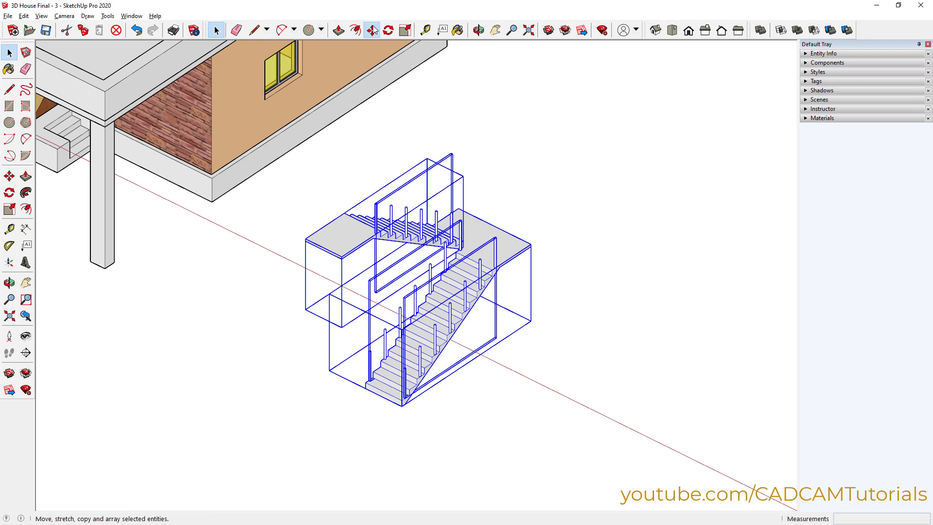
{"action": "scroll", "coordinate": [286, 238], "scroll_direction": "up", "scroll_amount": 3}
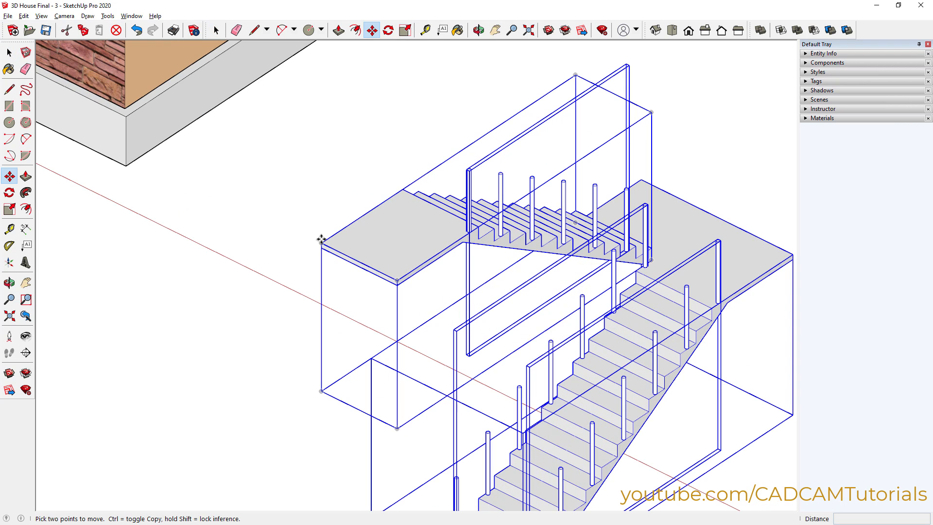
{"action": "left_click", "coordinate": [322, 241]}
{"action": "scroll", "coordinate": [322, 242], "scroll_direction": "down", "scroll_amount": 5}
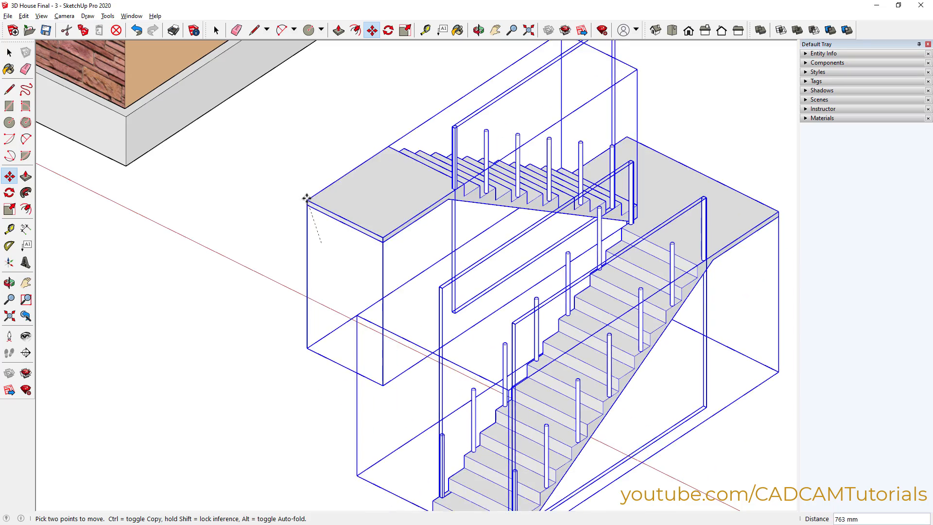
{"action": "middle_click_drag", "start_coordinate": [312, 236], "coordinate": [396, 386], "text": "shift"}
{"action": "scroll", "coordinate": [409, 213], "scroll_direction": "up", "scroll_amount": 2}
{"action": "scroll", "coordinate": [408, 213], "scroll_direction": "up", "scroll_amount": 1}
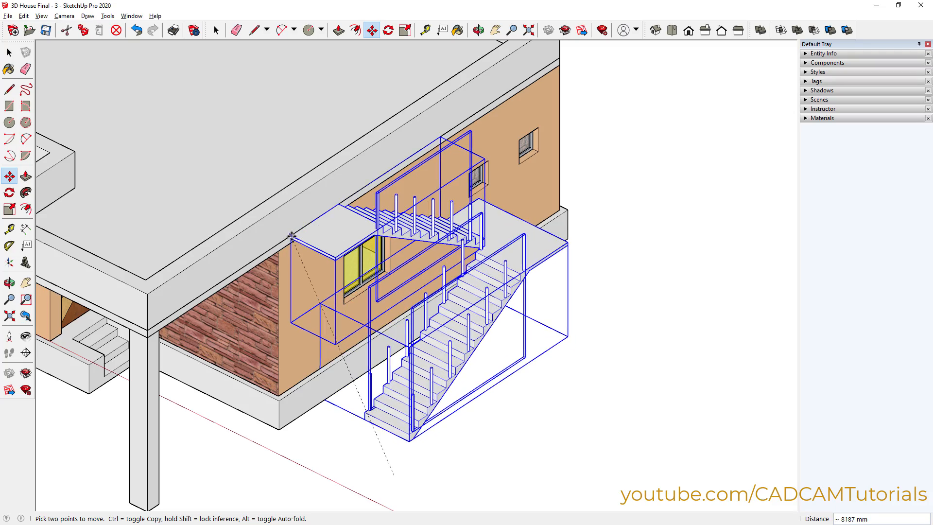
{"action": "middle_click_drag", "start_coordinate": [286, 237], "coordinate": [179, 109]}
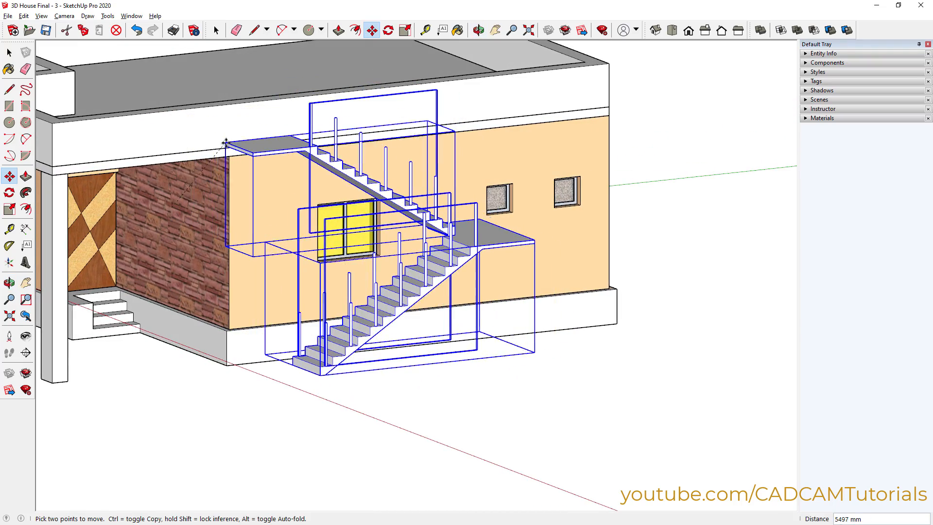
{"action": "scroll", "coordinate": [248, 144], "scroll_direction": "up", "scroll_amount": 5}
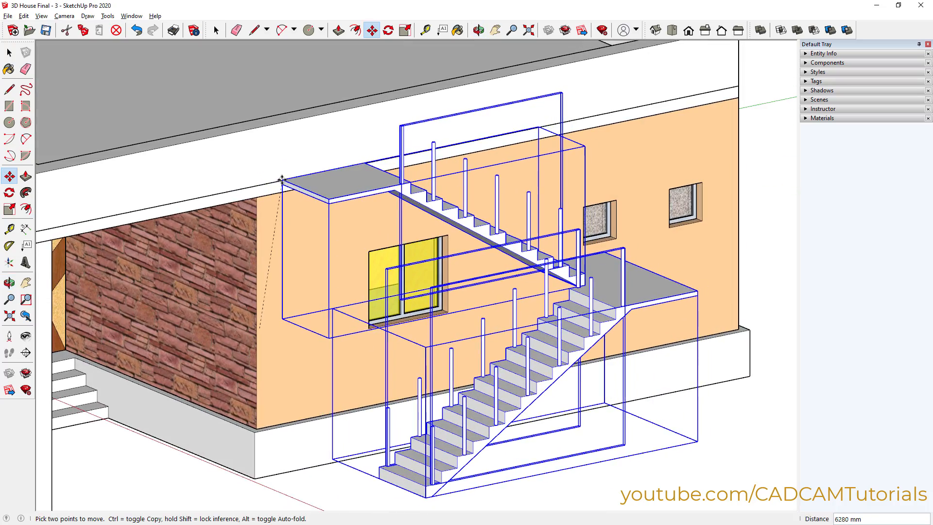
{"action": "scroll", "coordinate": [272, 183], "scroll_direction": "up", "scroll_amount": 3}
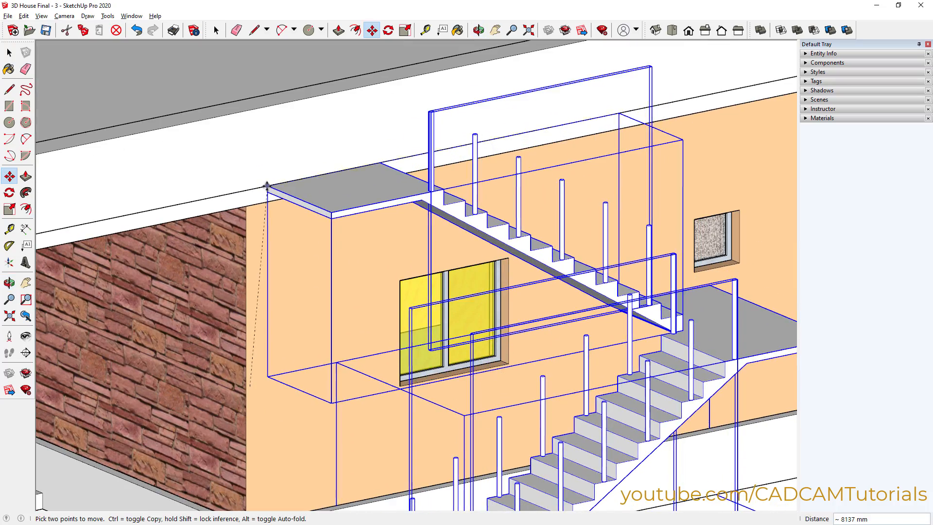
{"action": "left_click", "coordinate": [263, 184]}
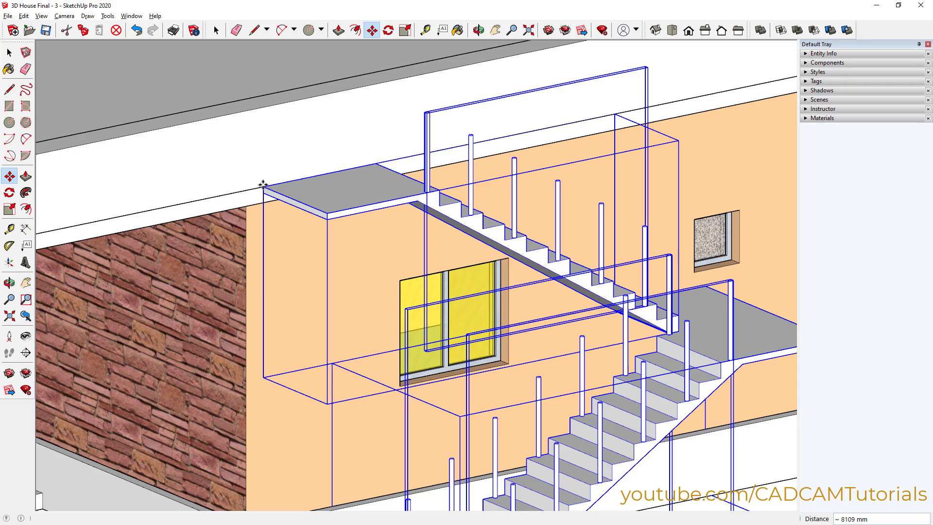
{"action": "scroll", "coordinate": [378, 175], "scroll_direction": "down", "scroll_amount": 5}
{"action": "key", "text": "space"}
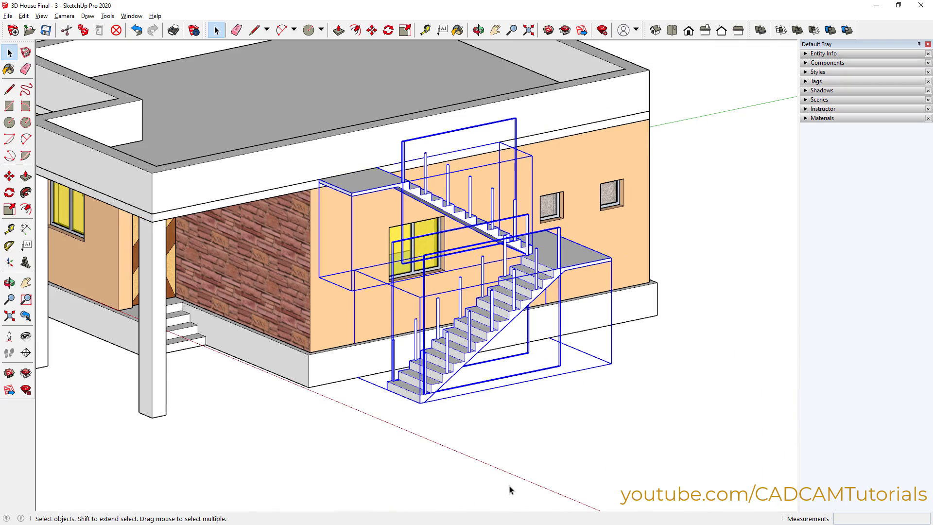
{"action": "left_click", "coordinate": [551, 442]}
Open the group of balusters along the lower flight's outer side for editing
{"action": "key", "text": "o"}
{"action": "left_click_drag", "start_coordinate": [381, 450], "coordinate": [436, 419]}
{"action": "key", "text": "space"}
{"action": "middle_click_drag", "start_coordinate": [598, 383], "coordinate": [248, 437]}
{"action": "scroll", "coordinate": [455, 333], "scroll_direction": "up", "scroll_amount": 3}
{"action": "scroll", "coordinate": [458, 333], "scroll_direction": "up", "scroll_amount": 4}
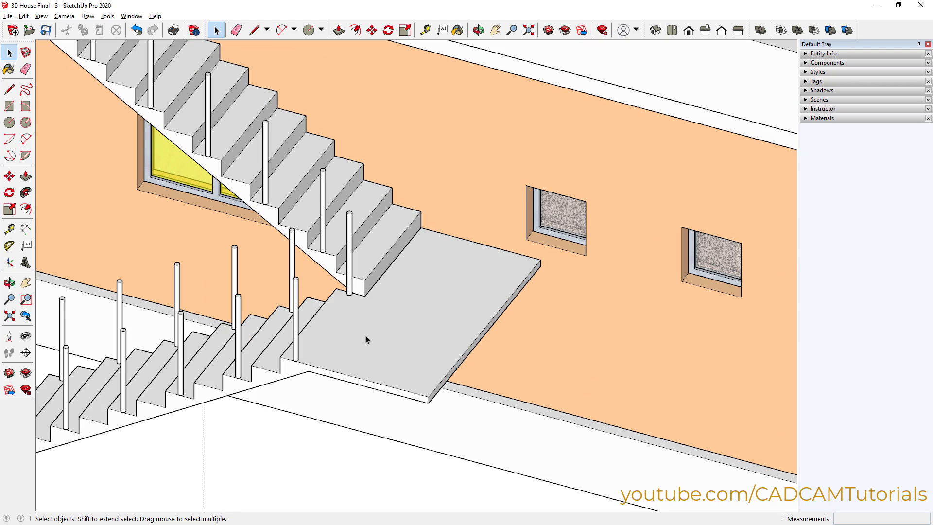
{"action": "double_click", "coordinate": [296, 301]}
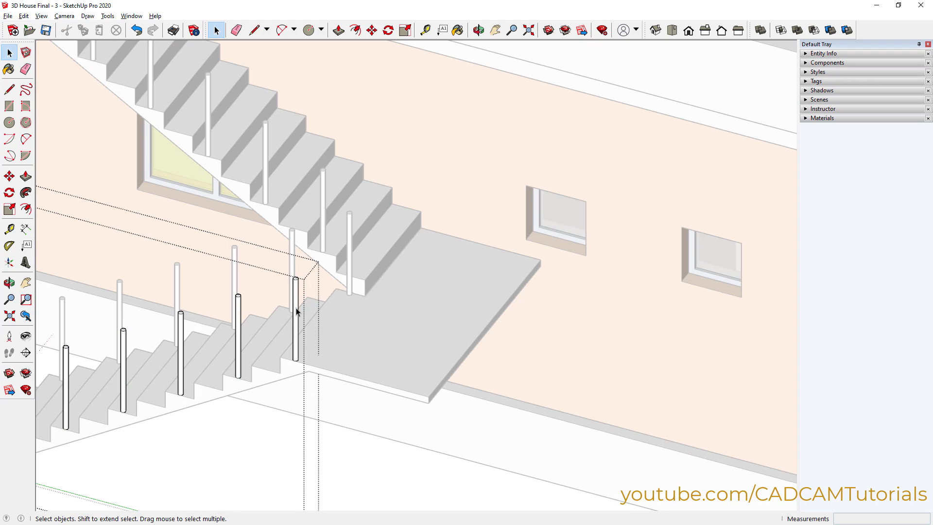
Copy the lower flight's topmost outer baluster 1100 mm along the landing's edge to the landing's outer corner
{"action": "left_click", "coordinate": [296, 311]}
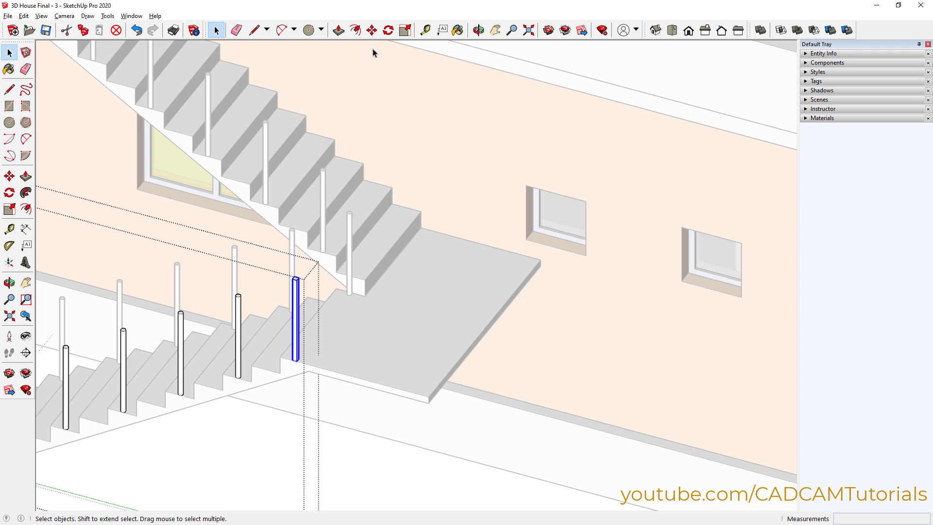
{"action": "left_click", "coordinate": [371, 30]}
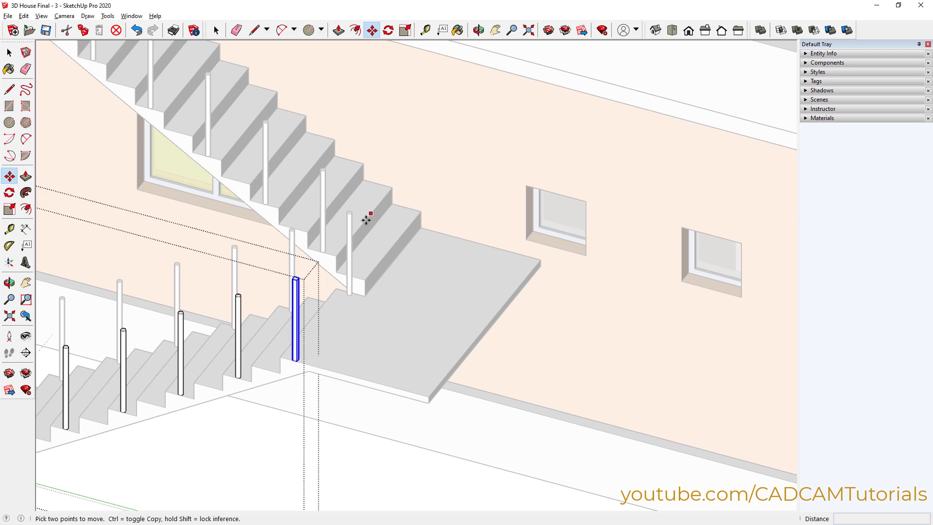
{"action": "scroll", "coordinate": [294, 359], "scroll_direction": "up", "scroll_amount": 6}
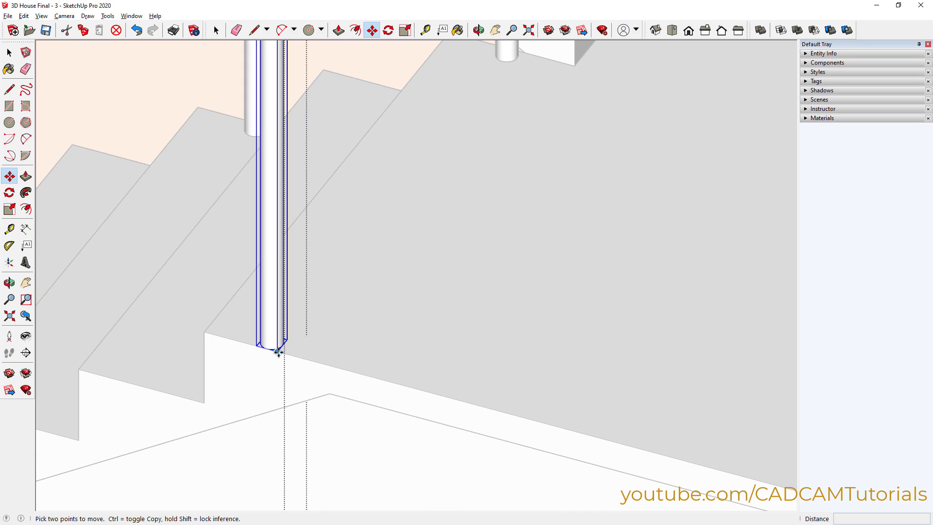
{"action": "left_click", "coordinate": [291, 359]}
{"action": "key", "text": "ctrl"}
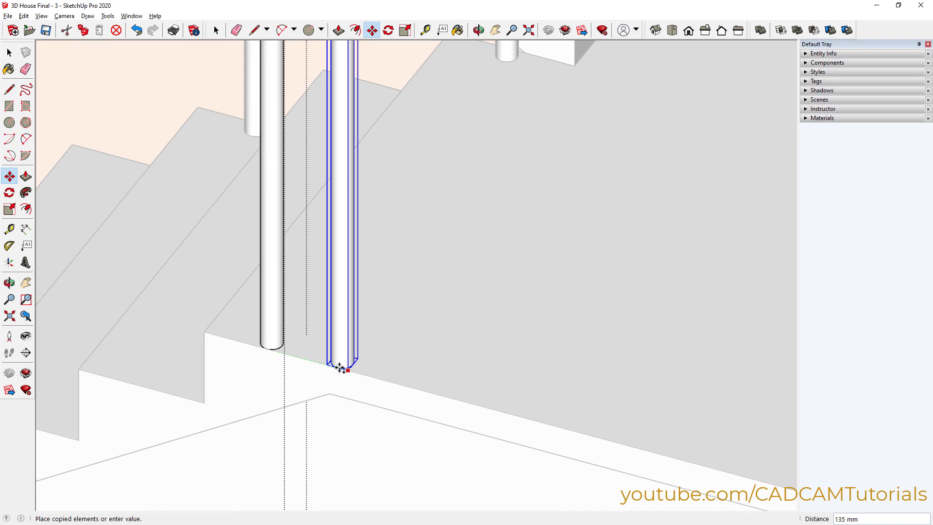
{"action": "scroll", "coordinate": [309, 331], "scroll_direction": "down", "scroll_amount": 3}
{"action": "scroll", "coordinate": [475, 381], "scroll_direction": "down", "scroll_amount": 3}
{"action": "scroll", "coordinate": [578, 412], "scroll_direction": "up", "scroll_amount": 4}
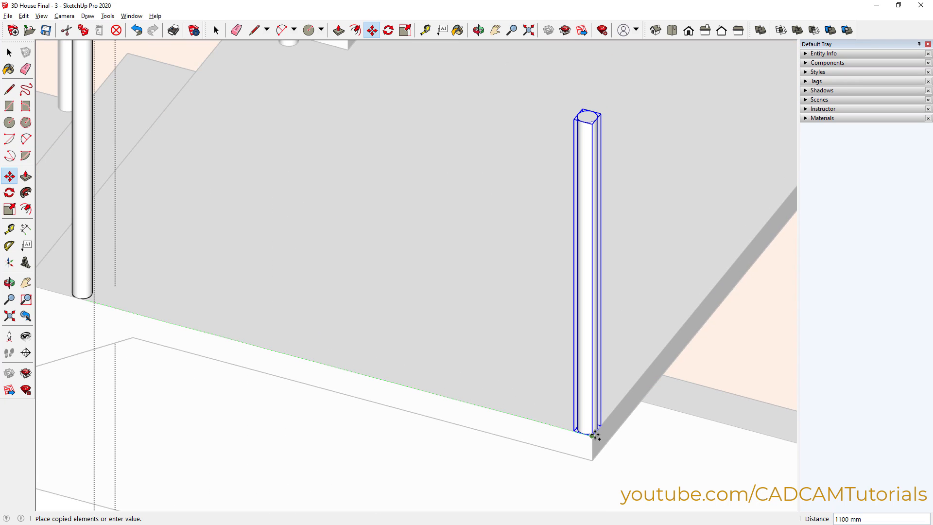
{"action": "left_click", "coordinate": [594, 436]}
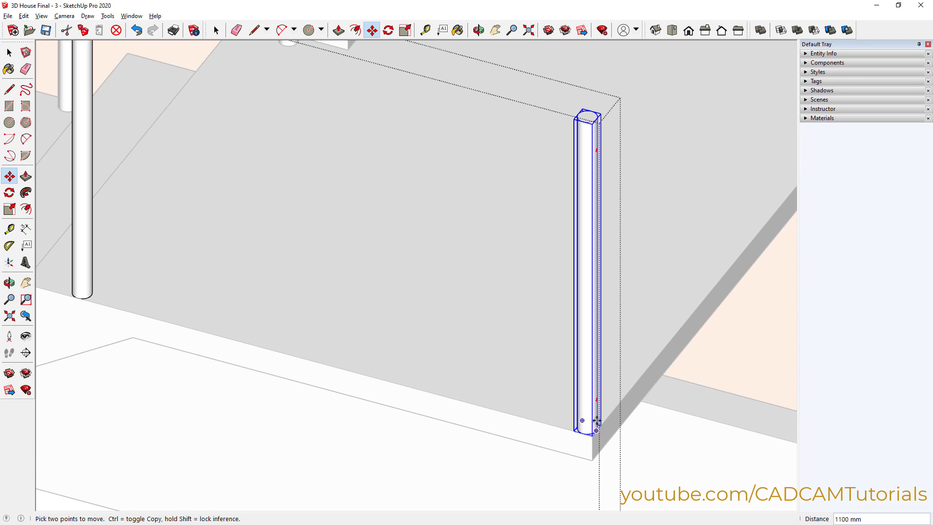
Divide the distance to the copied corner baluster into three equal spacings with intermediate balusters
{"action": "scroll", "coordinate": [617, 389], "scroll_direction": "down", "scroll_amount": 2}
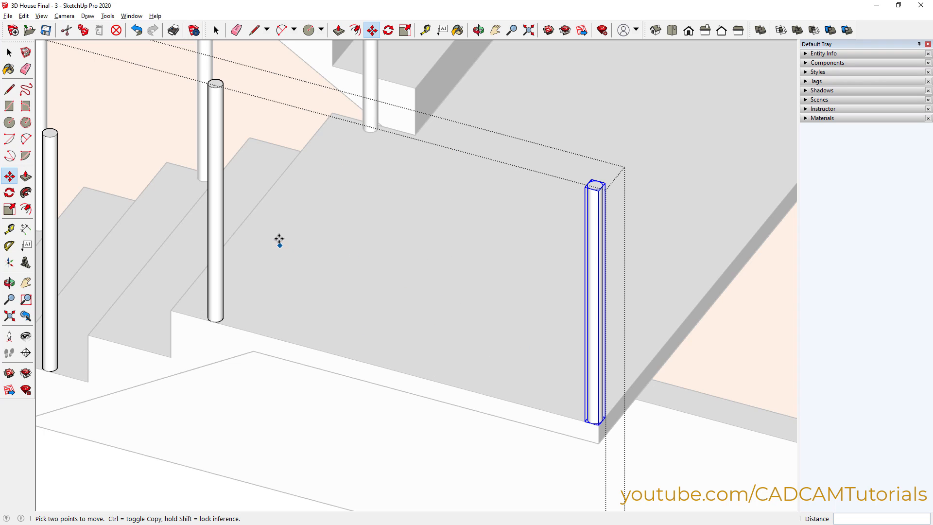
{"action": "scroll", "coordinate": [629, 372], "scroll_direction": "down", "scroll_amount": 2}
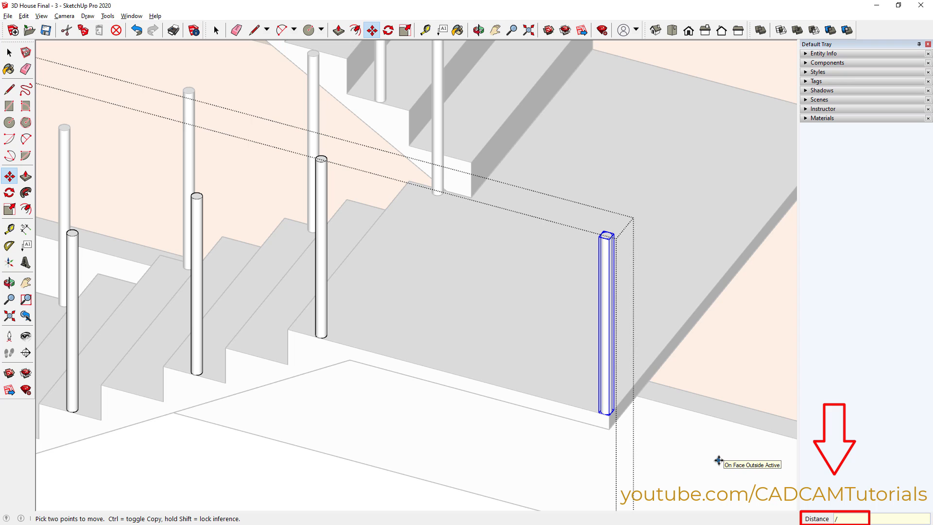
{"action": "type", "text": "3"}
{"action": "key", "text": "Return"}
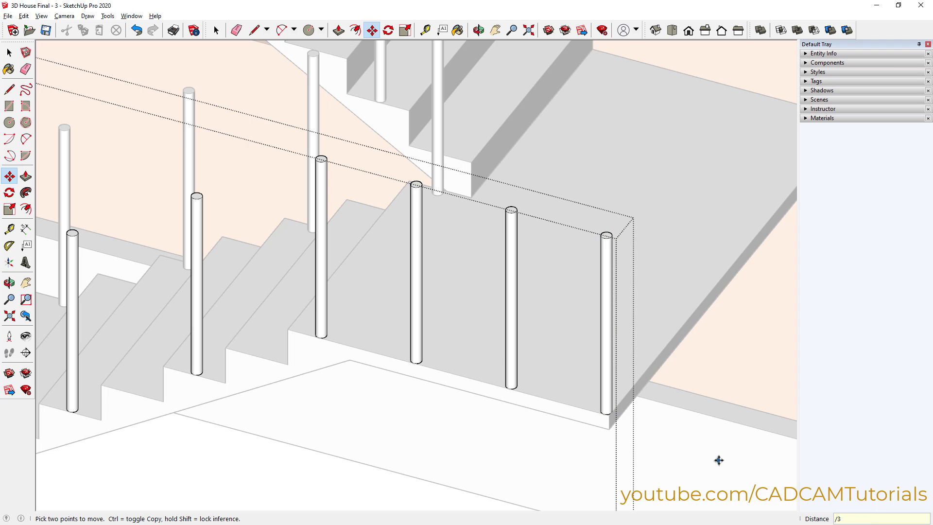
{"action": "scroll", "coordinate": [704, 473], "scroll_direction": "down", "scroll_amount": 2}
{"action": "middle_click_drag", "start_coordinate": [694, 431], "coordinate": [374, 417]}
{"action": "scroll", "coordinate": [309, 383], "scroll_direction": "down", "scroll_amount": 1}
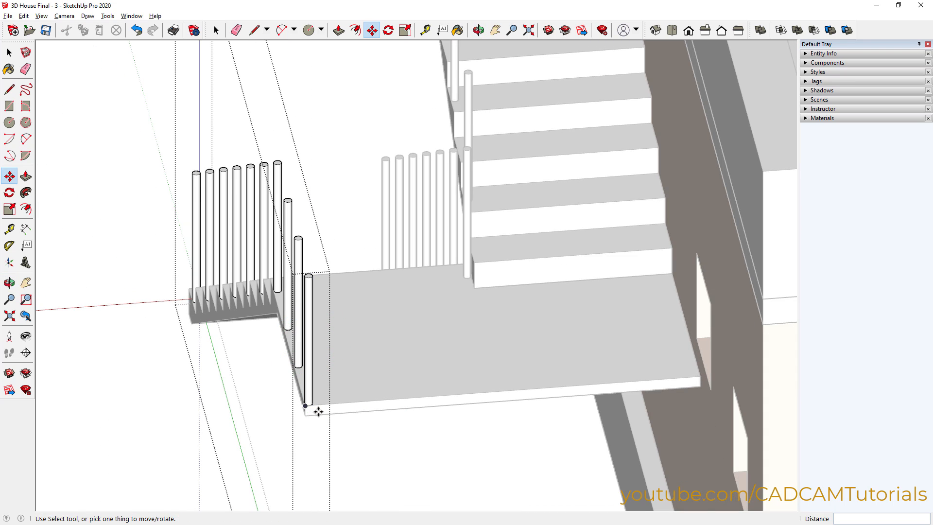
{"action": "scroll", "coordinate": [320, 409], "scroll_direction": "up", "scroll_amount": 2}
{"action": "scroll", "coordinate": [320, 408], "scroll_direction": "up", "scroll_amount": 2}
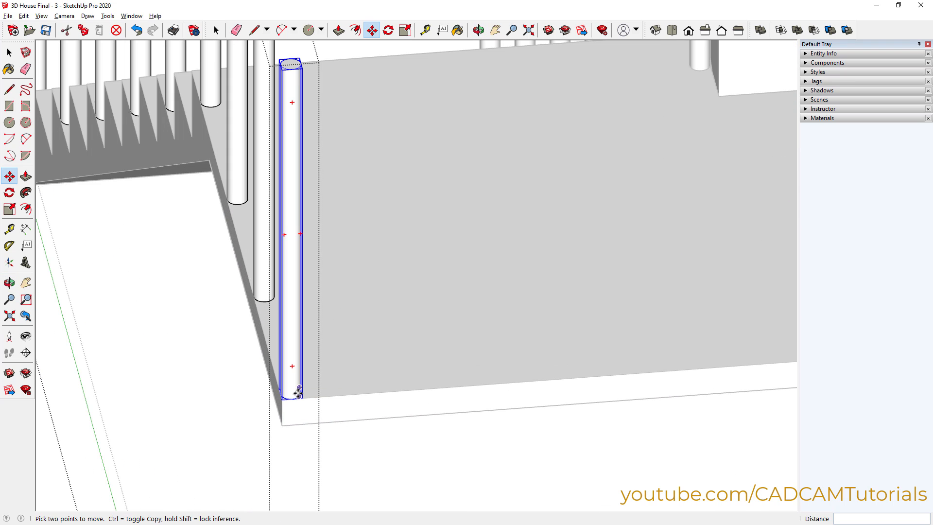
{"action": "left_click", "coordinate": [300, 396]}
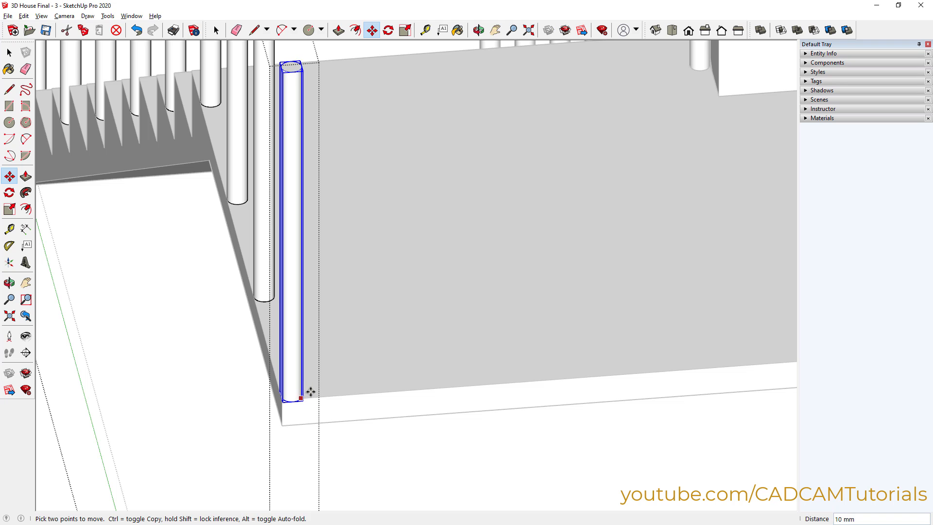
{"action": "key", "text": "ctrl"}
{"action": "scroll", "coordinate": [335, 379], "scroll_direction": "down", "scroll_amount": 3}
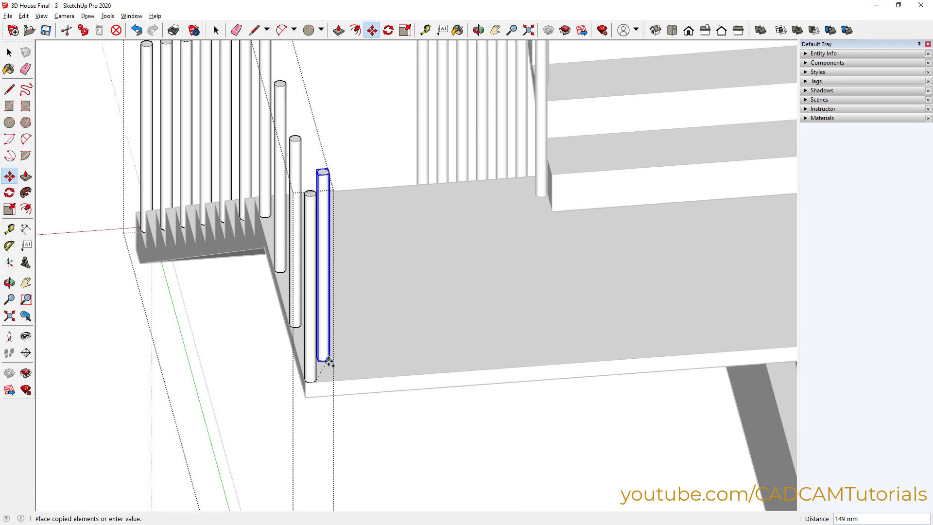
{"action": "scroll", "coordinate": [738, 340], "scroll_direction": "up", "scroll_amount": 3}
{"action": "scroll", "coordinate": [756, 338], "scroll_direction": "up", "scroll_amount": 2}
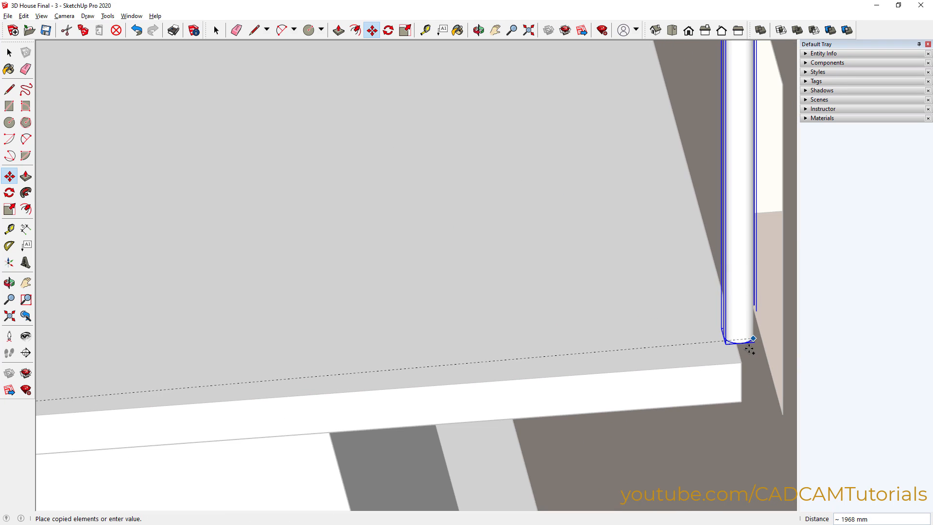
{"action": "scroll", "coordinate": [742, 365], "scroll_direction": "up", "scroll_amount": 3}
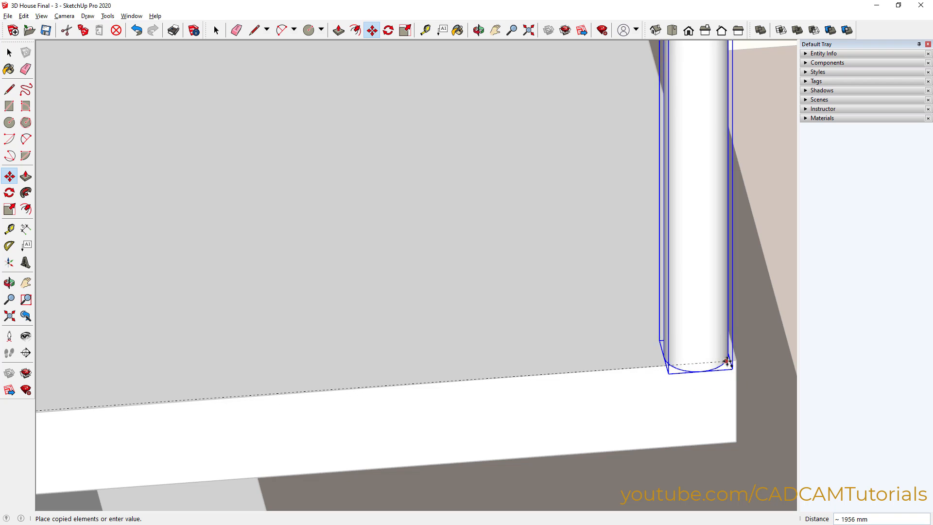
{"action": "scroll", "coordinate": [635, 333], "scroll_direction": "down", "scroll_amount": 3}
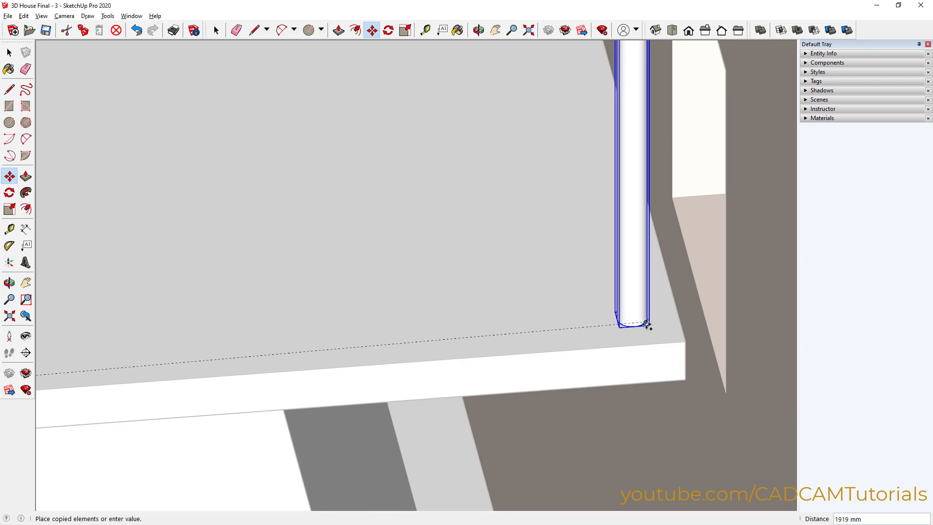
{"action": "key", "text": "space"}
Copy the landing's outer corner baluster 1960 mm along the landing's end edge to the corner beside the house wall
{"action": "scroll", "coordinate": [581, 293], "scroll_direction": "down", "scroll_amount": 5}
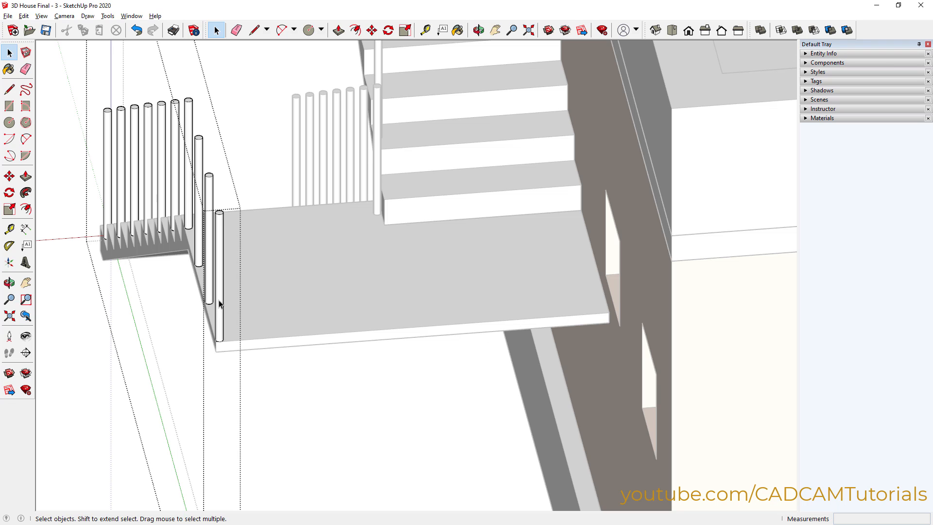
{"action": "left_click", "coordinate": [219, 304]}
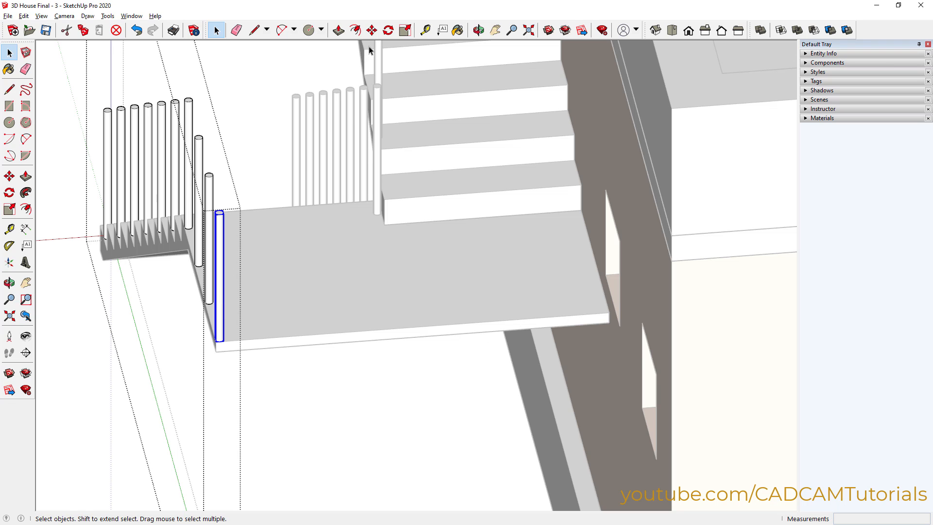
{"action": "left_click", "coordinate": [372, 30]}
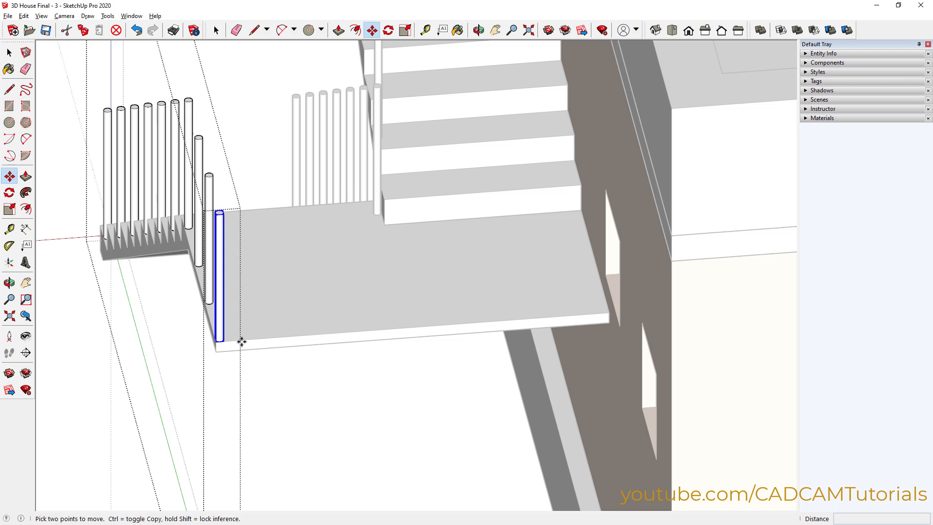
{"action": "scroll", "coordinate": [242, 341], "scroll_direction": "up", "scroll_amount": 6}
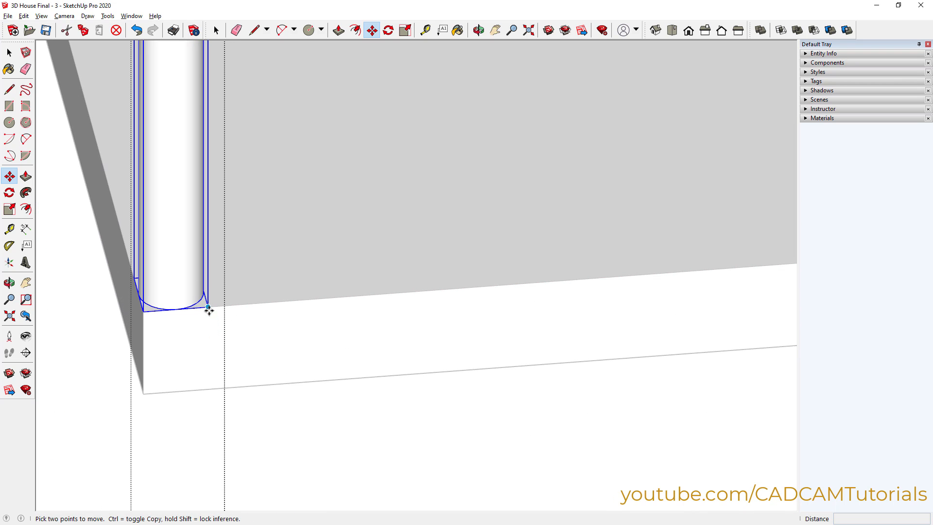
{"action": "left_click", "coordinate": [208, 308]}
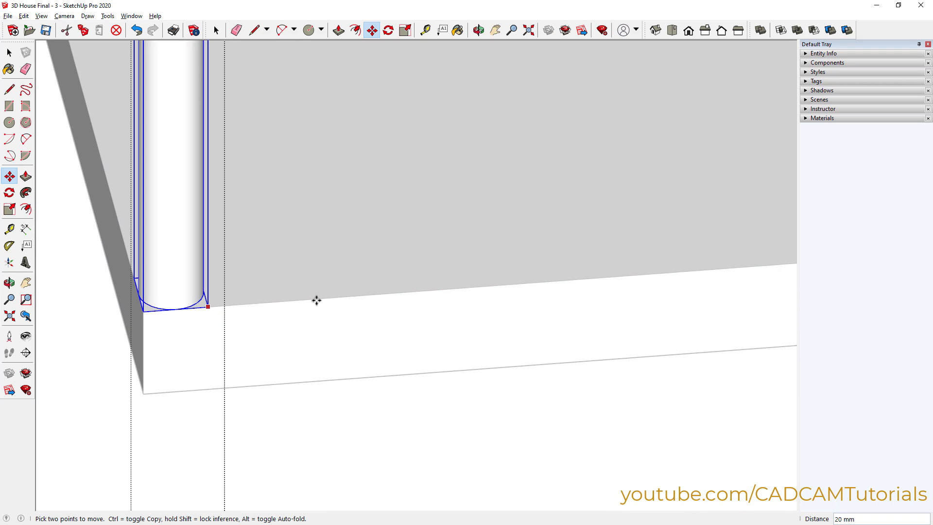
{"action": "scroll", "coordinate": [385, 285], "scroll_direction": "down", "scroll_amount": 2}
{"action": "key", "text": "ctrl"}
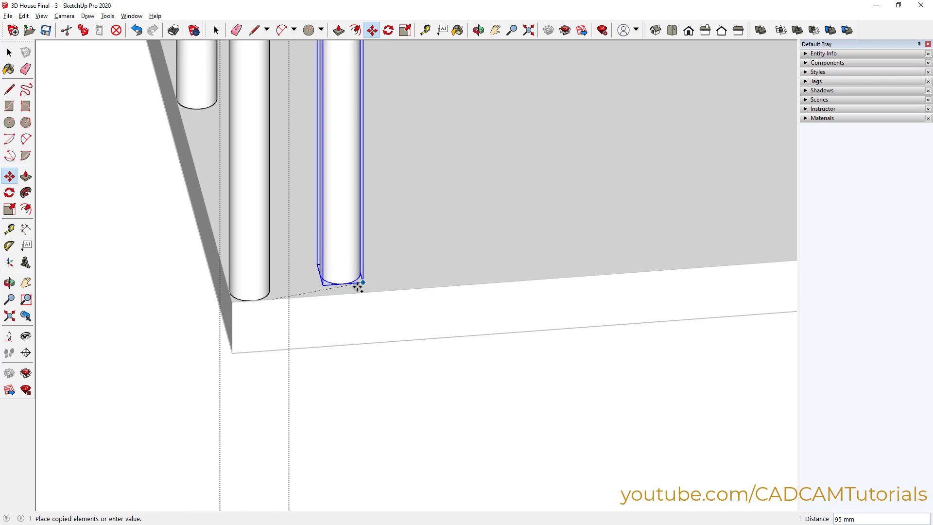
{"action": "scroll", "coordinate": [354, 281], "scroll_direction": "down", "scroll_amount": 4}
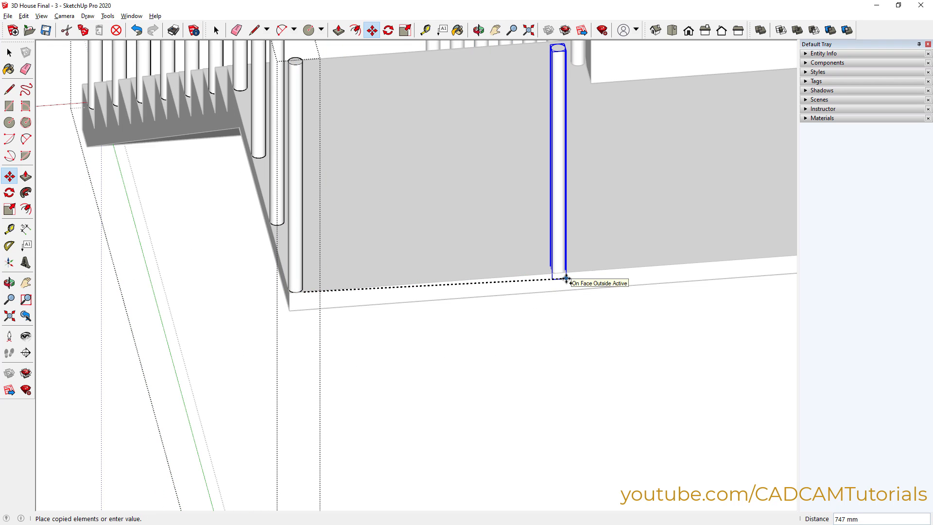
{"action": "middle_click_drag", "start_coordinate": [567, 278], "coordinate": [26, 360], "text": "shift"}
{"action": "scroll", "coordinate": [470, 314], "scroll_direction": "up", "scroll_amount": 3}
{"action": "scroll", "coordinate": [486, 311], "scroll_direction": "up", "scroll_amount": 2}
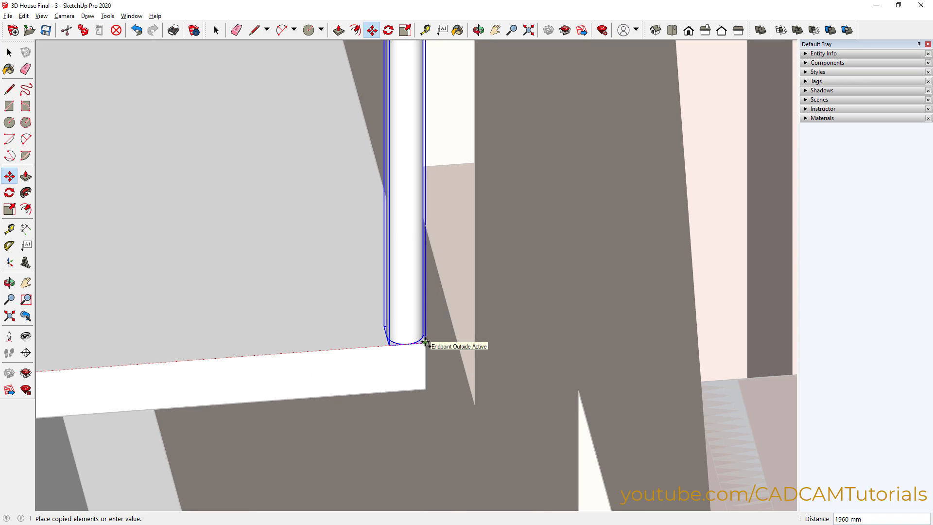
{"action": "left_click", "coordinate": [425, 343]}
Divide the landing's end edge into four equal baluster spacings and leave the baluster group
{"action": "scroll", "coordinate": [519, 311], "scroll_direction": "down", "scroll_amount": 5}
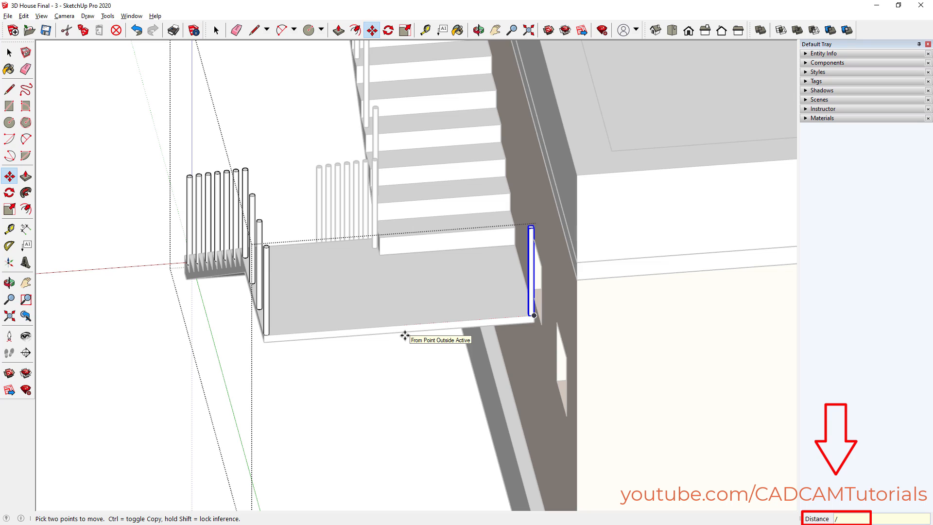
{"action": "type", "text": "/4"}
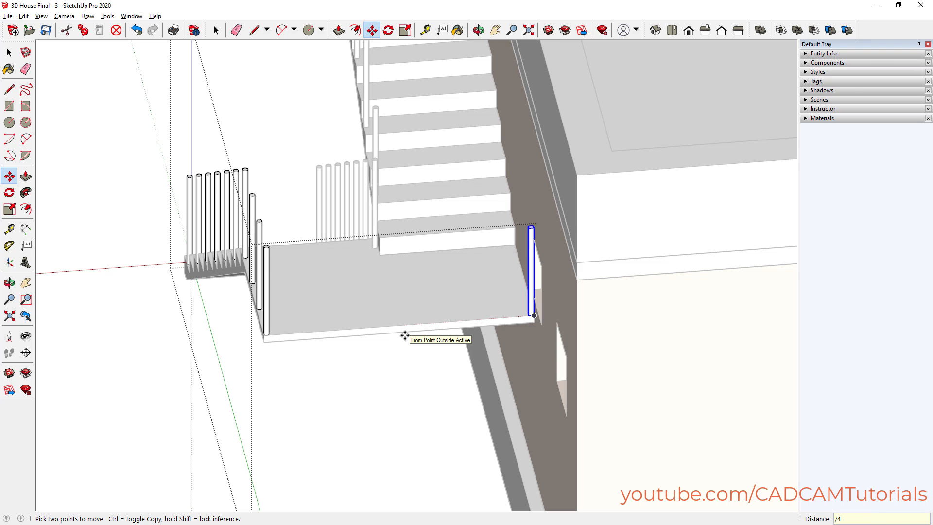
{"action": "key", "text": "Return"}
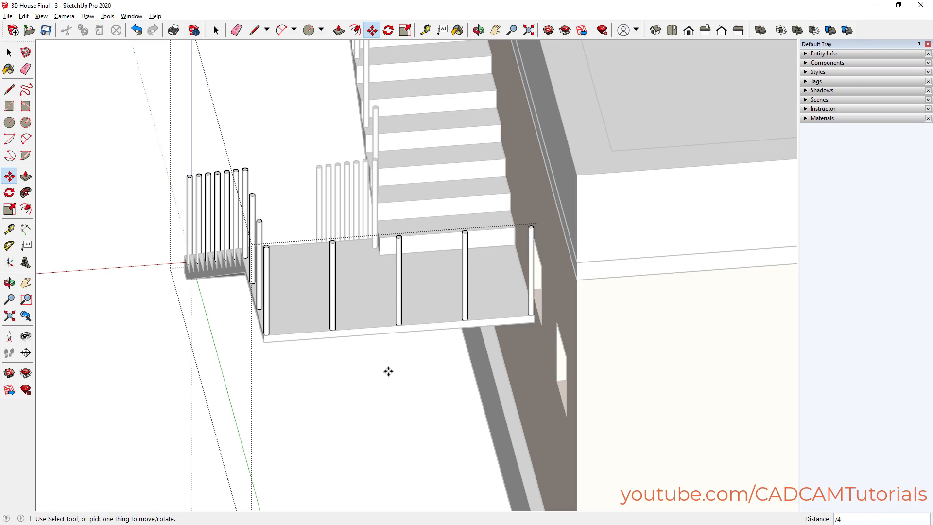
{"action": "scroll", "coordinate": [391, 365], "scroll_direction": "down", "scroll_amount": 5}
{"action": "mouse_move", "coordinate": [410, 381]}
{"action": "middle_mouse_down"}
{"action": "mouse_move", "coordinate": [427, 343]}
{"action": "mouse_move", "coordinate": [546, 317]}
{"action": "mouse_move", "coordinate": [562, 376]}
{"action": "middle_mouse_up"}
{"action": "key", "text": "space"}
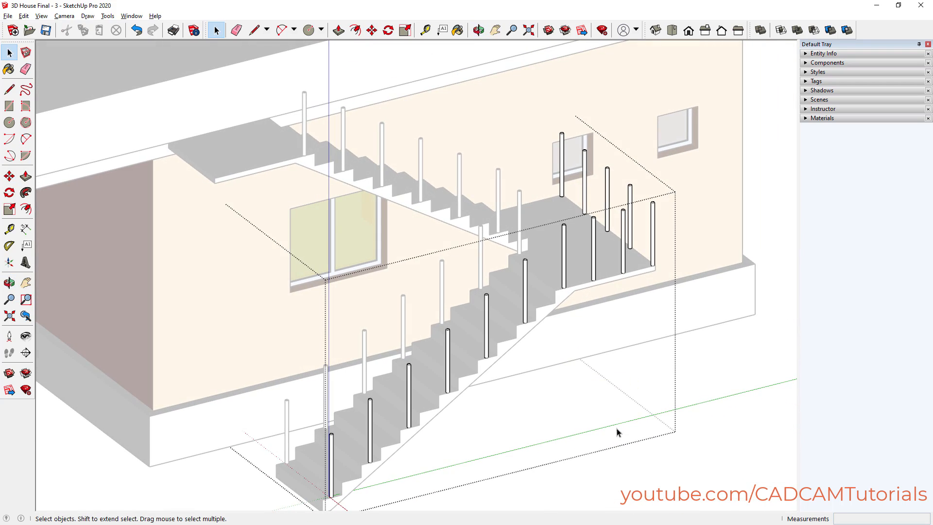
{"action": "left_click", "coordinate": [724, 435]}
Open the roof parapet group and draw two 750 mm vertical lines up its outer face from the upper landing's two wall-side corners
{"action": "scroll", "coordinate": [597, 416], "scroll_direction": "up", "scroll_amount": 3}
{"action": "left_click_drag", "start_coordinate": [424, 402], "coordinate": [397, 255]}
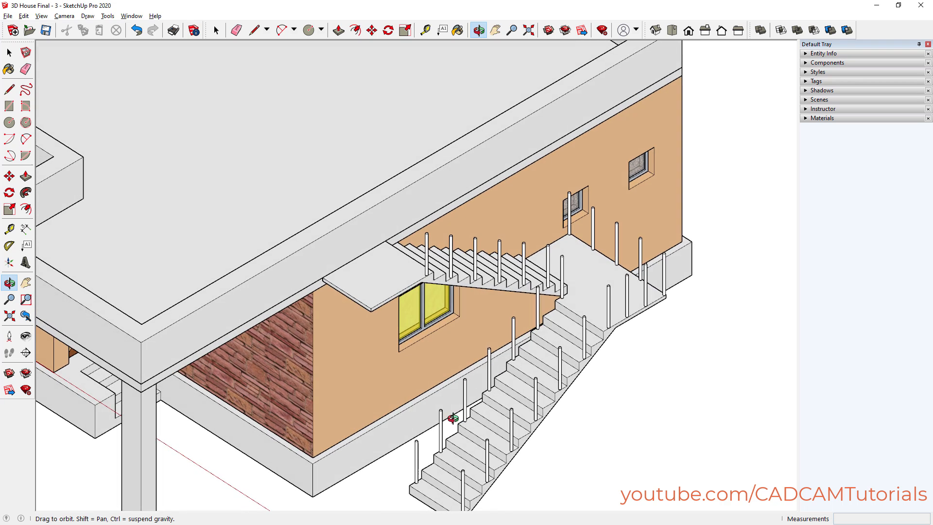
{"action": "key", "text": "space"}
{"action": "scroll", "coordinate": [397, 254], "scroll_direction": "up", "scroll_amount": 5}
{"action": "scroll", "coordinate": [376, 248], "scroll_direction": "up", "scroll_amount": 1}
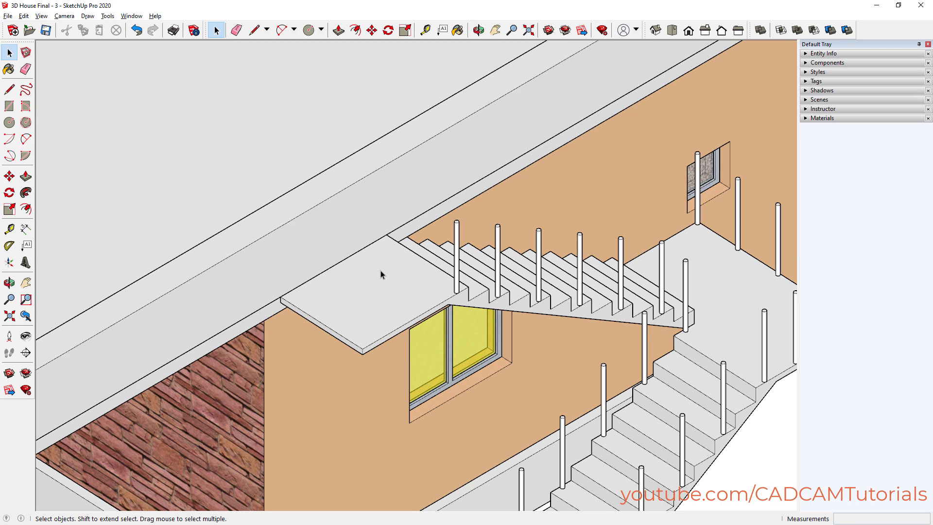
{"action": "double_click", "coordinate": [252, 264]}
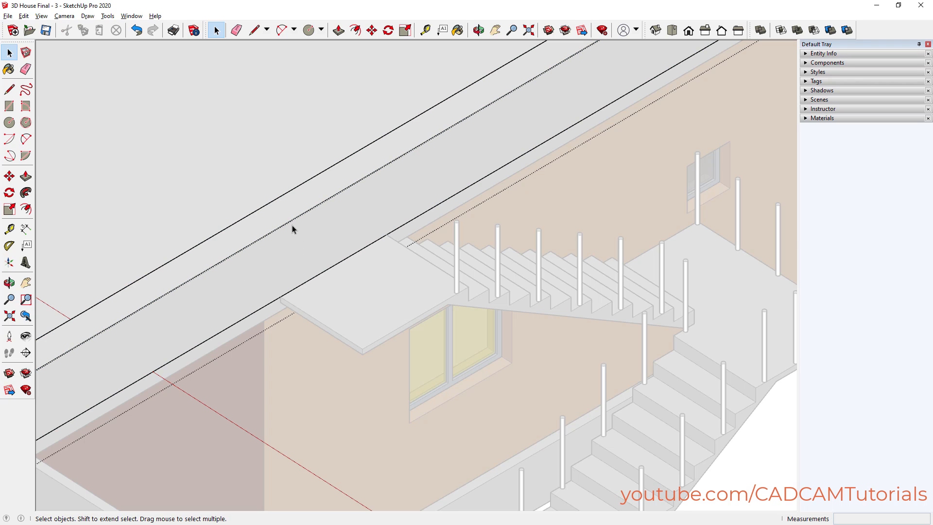
{"action": "left_click", "coordinate": [254, 31]}
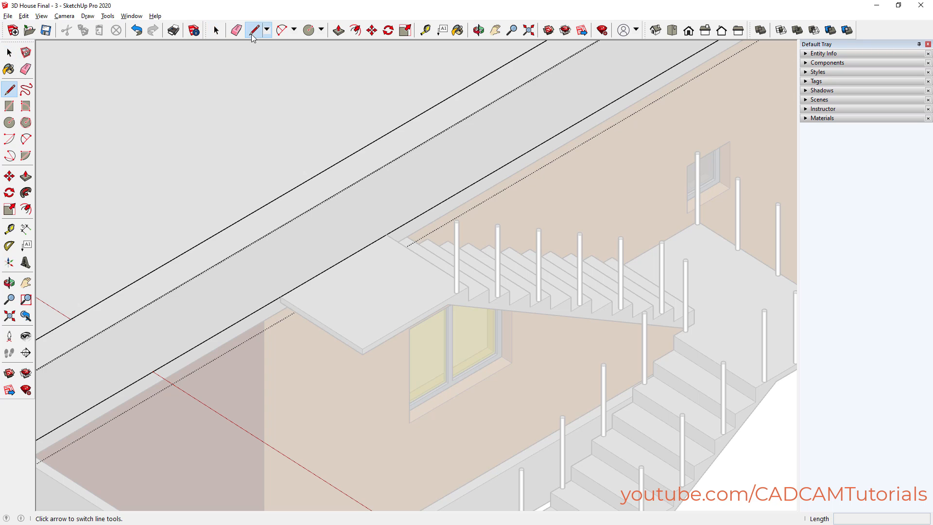
{"action": "left_click", "coordinate": [281, 296]}
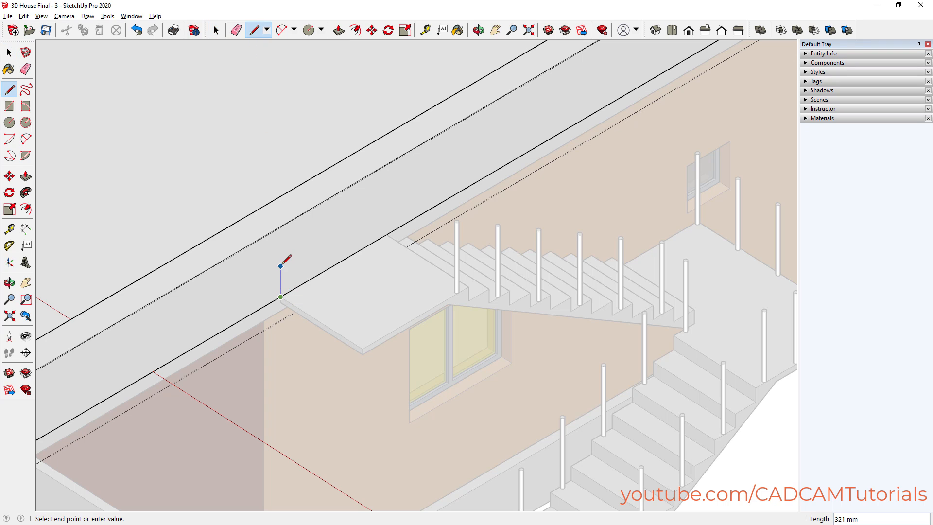
{"action": "left_click", "coordinate": [282, 226]}
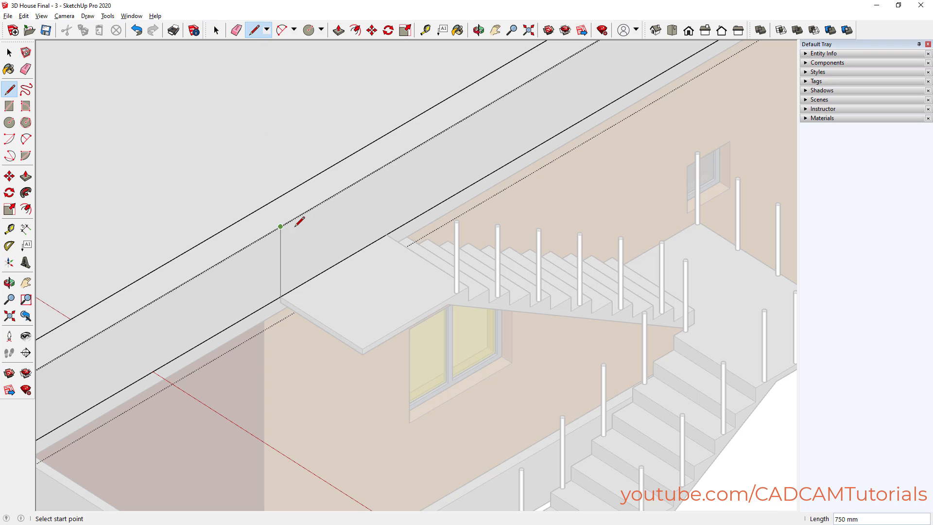
{"action": "left_click", "coordinate": [386, 235]}
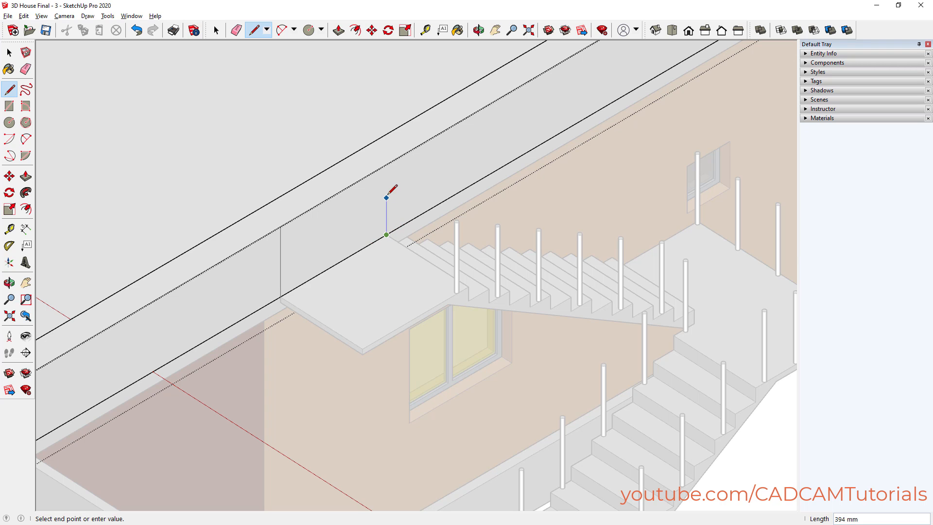
{"action": "left_click", "coordinate": [387, 164]}
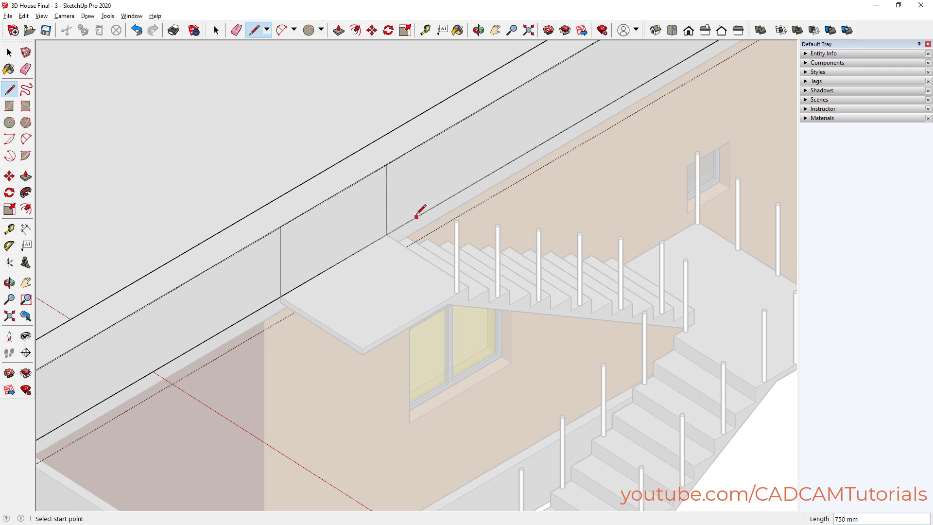
{"action": "key", "text": "space"}
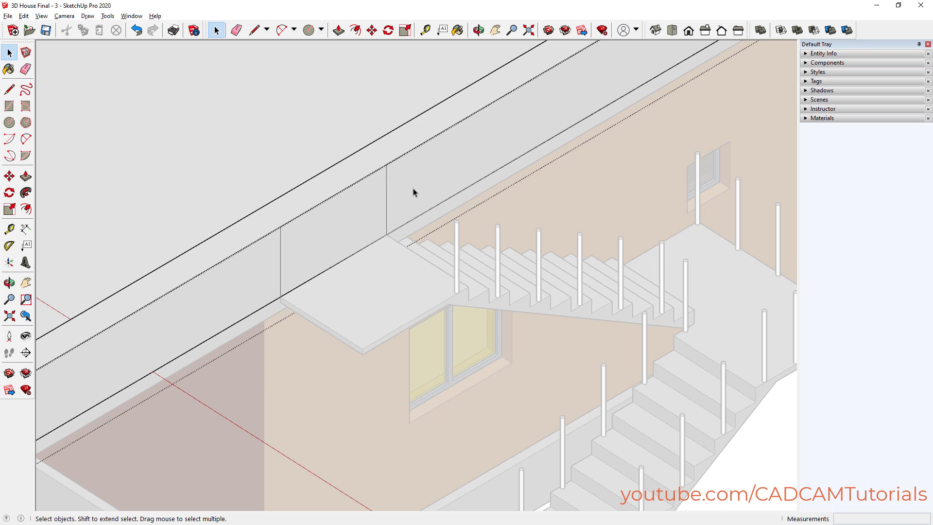
Push the outlined parapet face inward 300 mm through the parapet's thickness at the upper landing
{"action": "left_click", "coordinate": [339, 30]}
{"action": "left_click", "coordinate": [354, 222]}
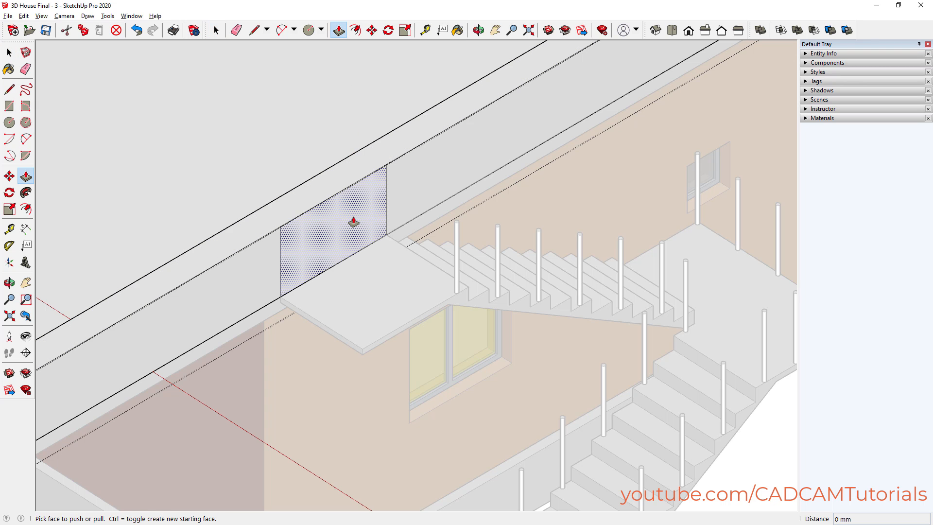
{"action": "left_click_drag", "start_coordinate": [351, 225], "coordinate": [328, 199]}
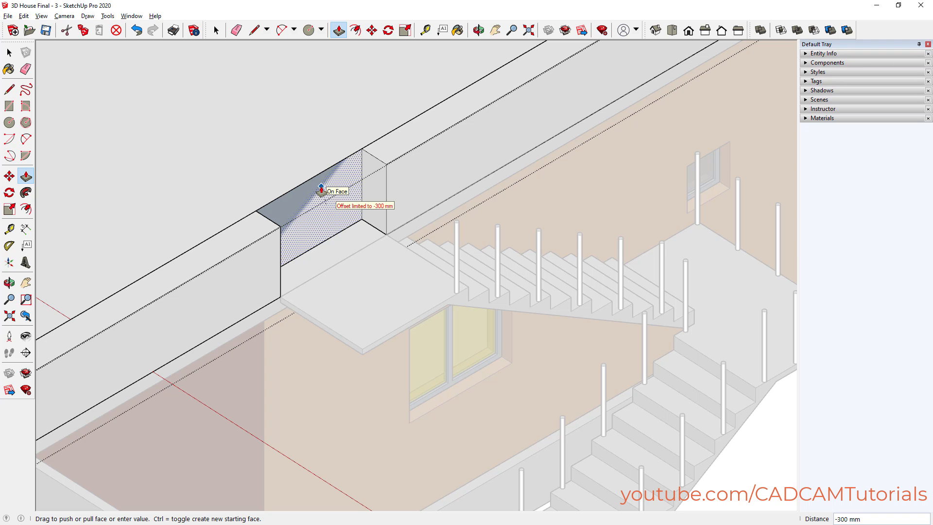
{"action": "left_click_drag", "start_coordinate": [321, 189], "coordinate": [322, 191]}
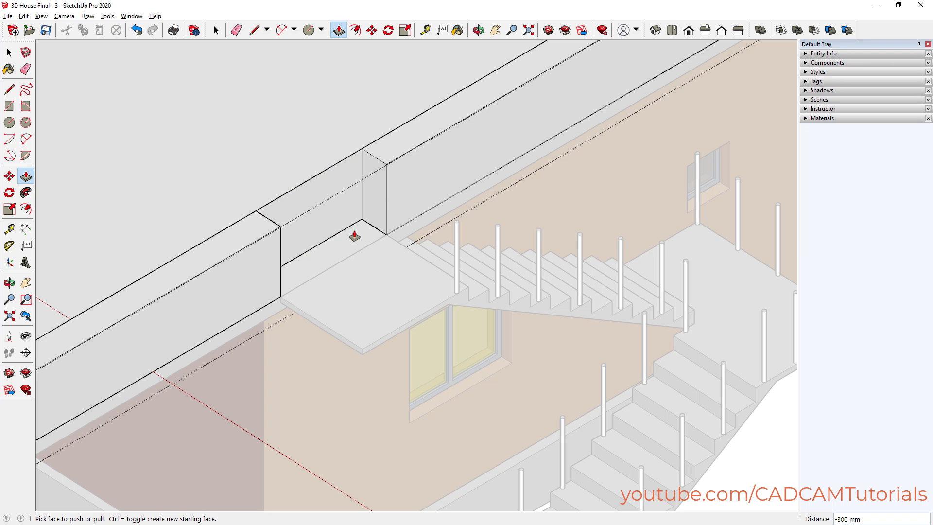
Delete the leftover face and its upper edge closing the parapet opening, and leave the parapet group
{"action": "key", "text": "space"}
{"action": "left_click", "coordinate": [320, 195]}
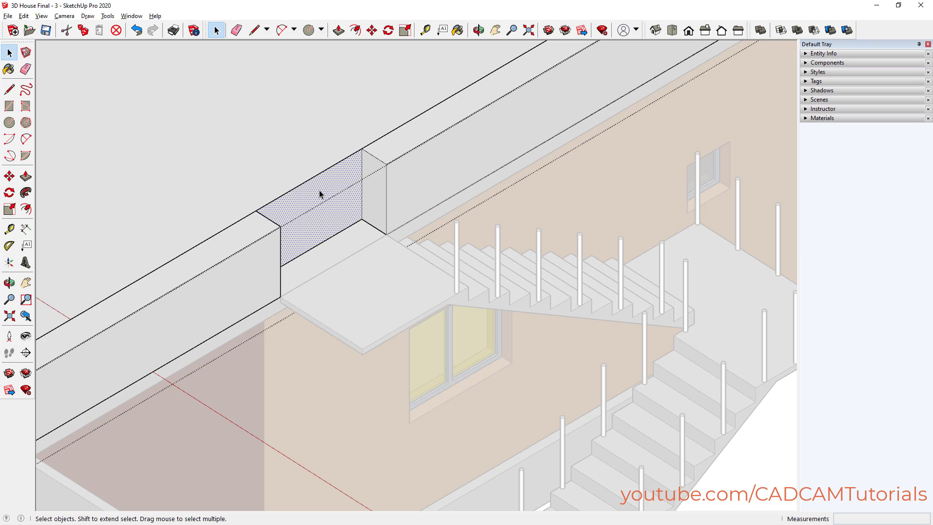
{"action": "key", "text": "Delete"}
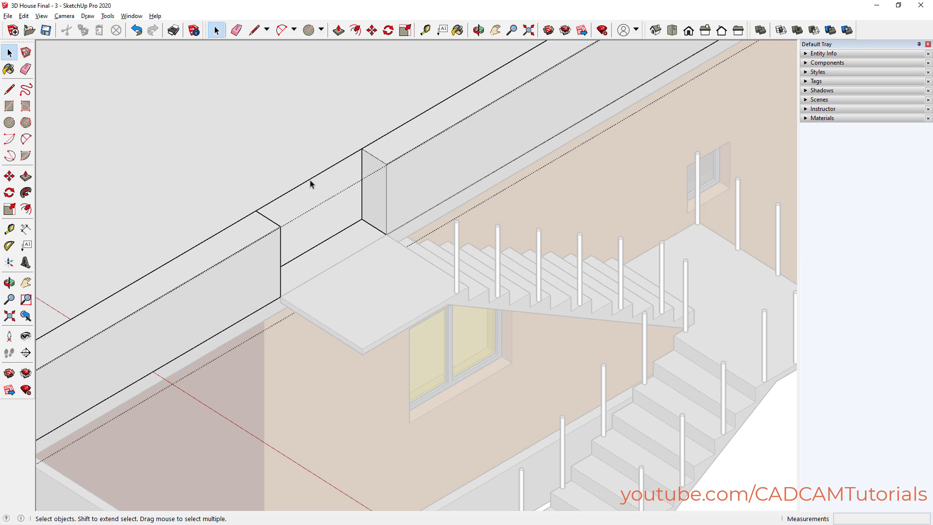
{"action": "key", "text": "Delete"}
{"action": "scroll", "coordinate": [340, 233], "scroll_direction": "down", "scroll_amount": 5}
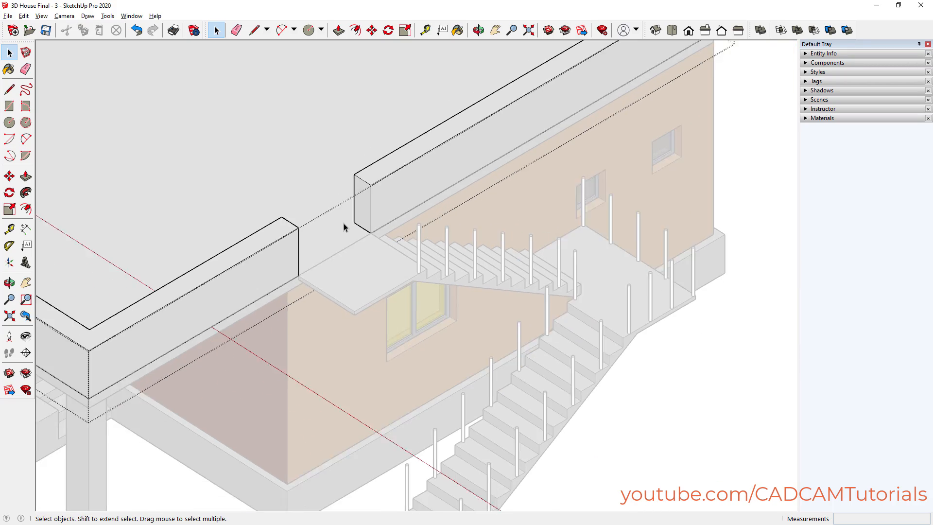
{"action": "left_click", "coordinate": [619, 391]}
Copy the upper flight's topmost baluster 1100 mm along the upper landing's edge to the landing's outer corner
{"action": "middle_click_drag", "start_coordinate": [347, 330], "coordinate": [363, 184]}
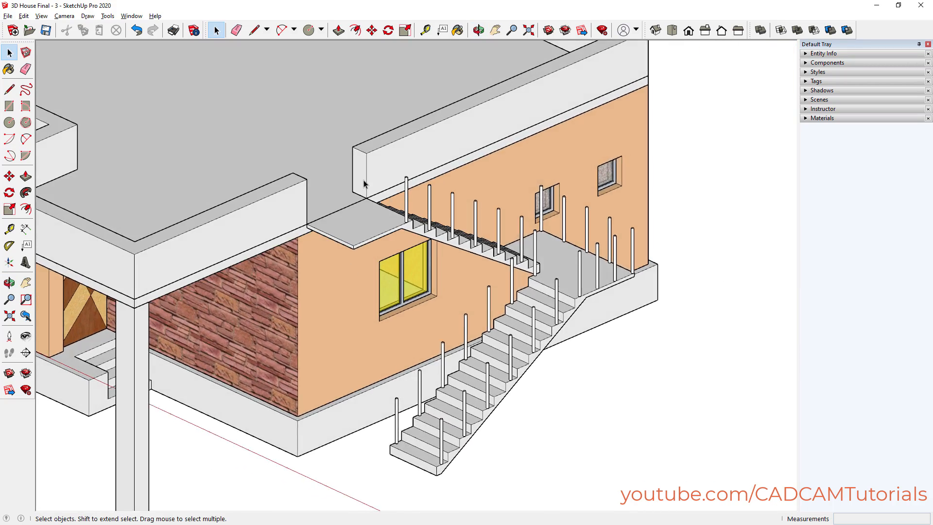
{"action": "scroll", "coordinate": [365, 265], "scroll_direction": "down", "scroll_amount": 2}
{"action": "middle_click_drag", "start_coordinate": [365, 264], "coordinate": [431, 274]}
{"action": "scroll", "coordinate": [432, 274], "scroll_direction": "up", "scroll_amount": 2}
{"action": "scroll", "coordinate": [431, 275], "scroll_direction": "up", "scroll_amount": 5}
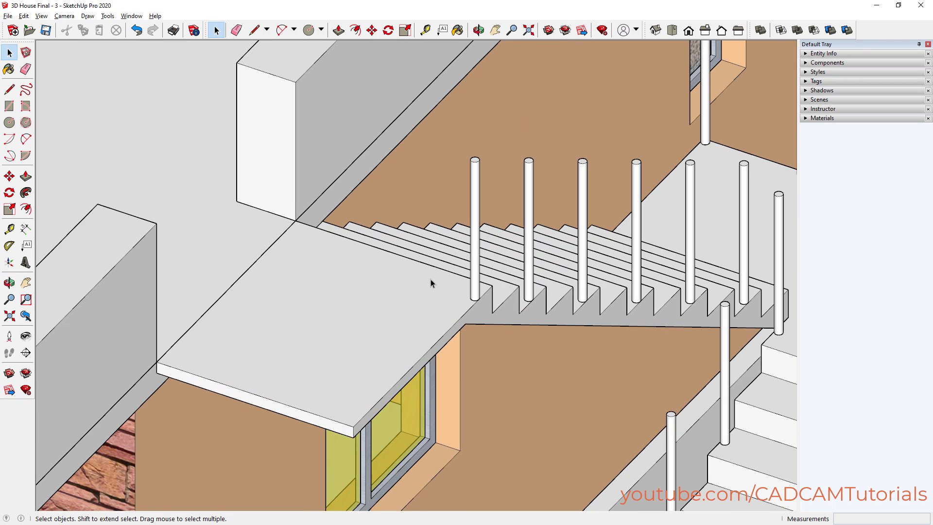
{"action": "scroll", "coordinate": [459, 290], "scroll_direction": "up", "scroll_amount": 2}
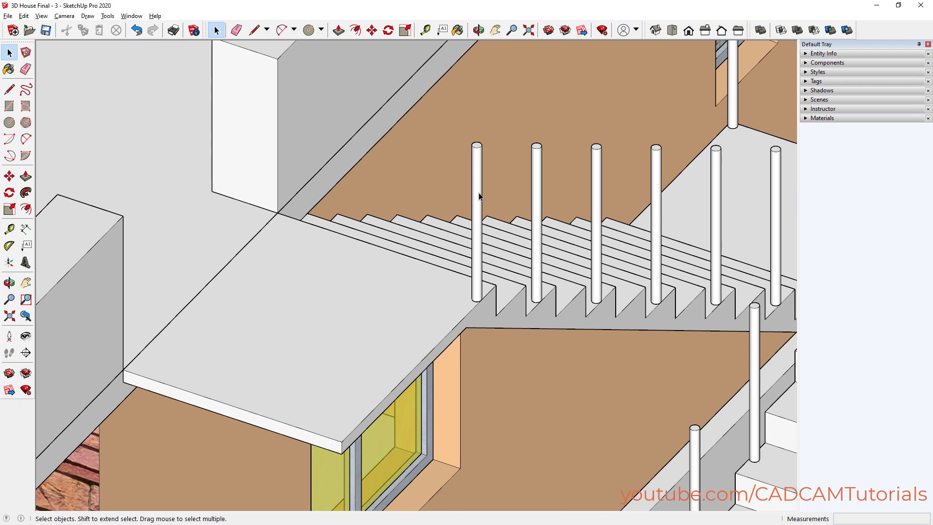
{"action": "double_click", "coordinate": [478, 196]}
{"action": "left_click", "coordinate": [477, 196]}
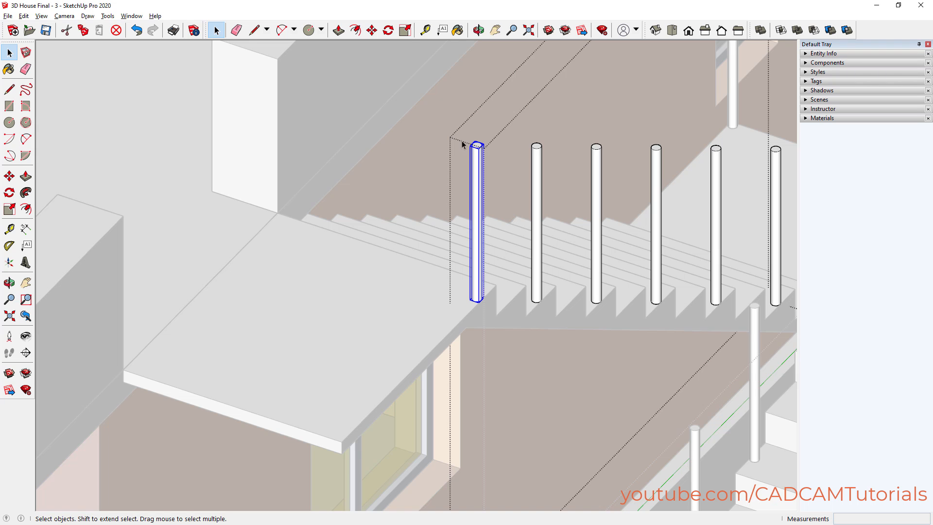
{"action": "left_click", "coordinate": [372, 31]}
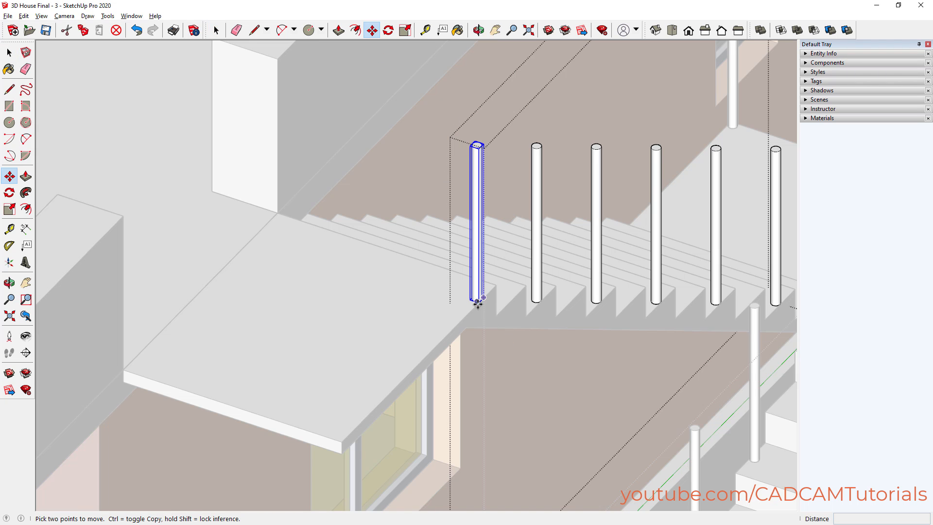
{"action": "scroll", "coordinate": [478, 304], "scroll_direction": "up", "scroll_amount": 5}
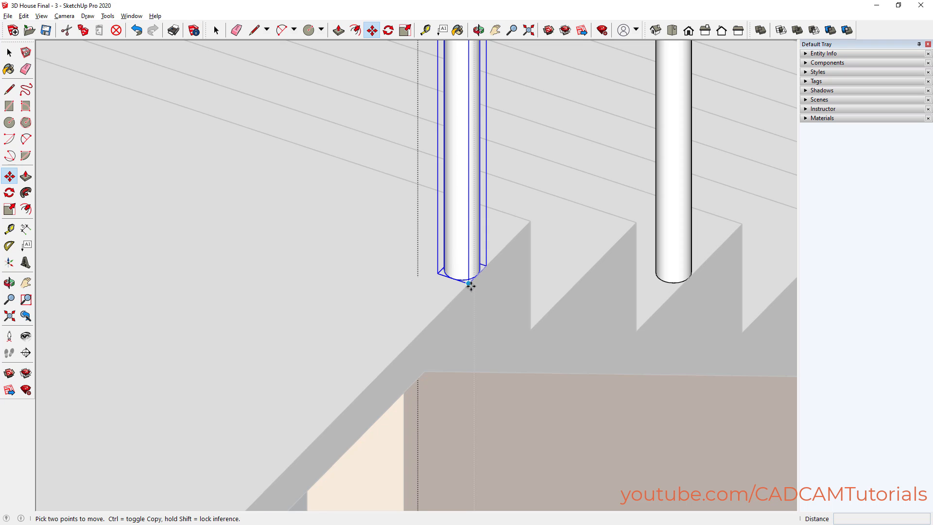
{"action": "left_click", "coordinate": [469, 283]}
{"action": "key", "text": "ctrl"}
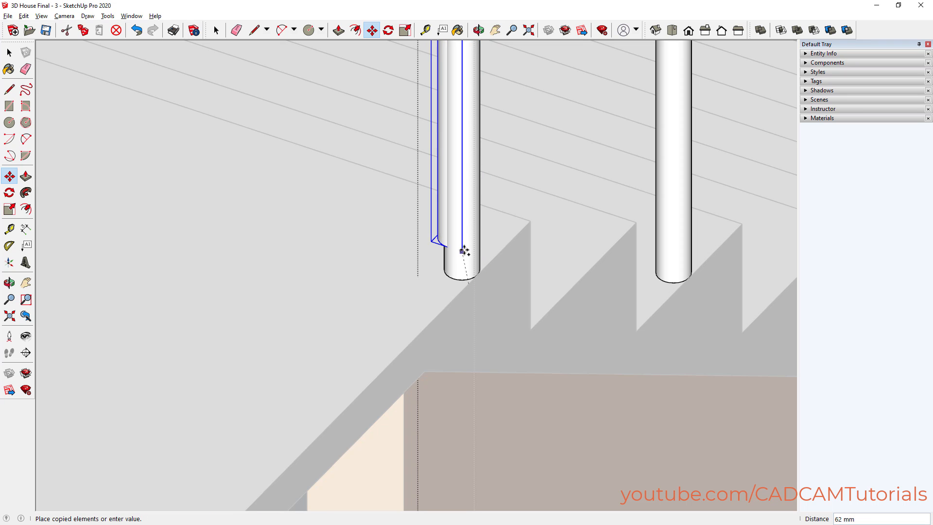
{"action": "scroll", "coordinate": [493, 209], "scroll_direction": "down", "scroll_amount": 3}
{"action": "scroll", "coordinate": [493, 209], "scroll_direction": "down", "scroll_amount": 3}
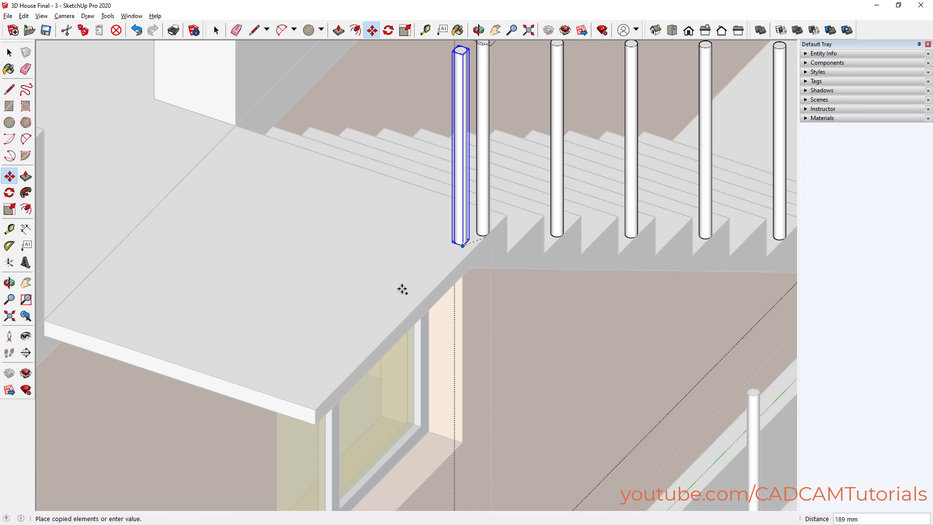
{"action": "left_click", "coordinate": [313, 409]}
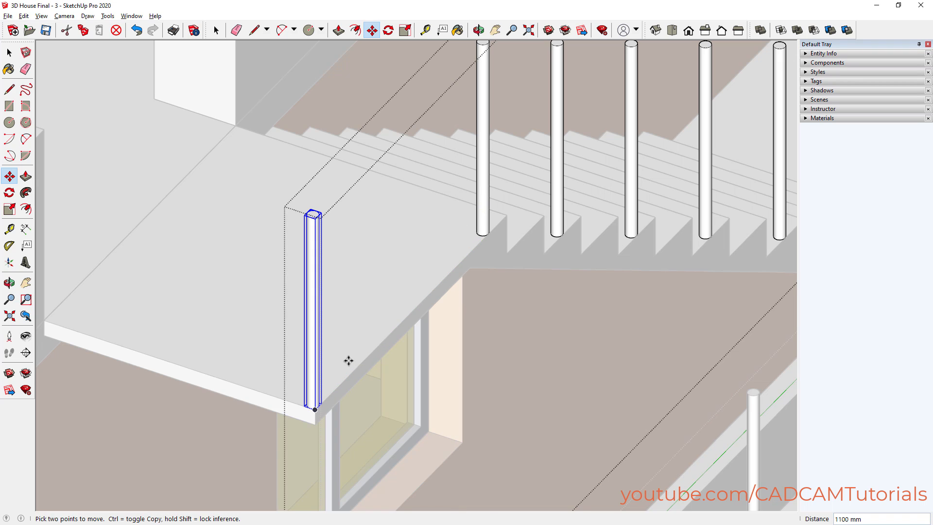
Divide the distance to the upper landing's corner baluster into three equal spacings with intermediate balusters
{"action": "type", "text": "/"}
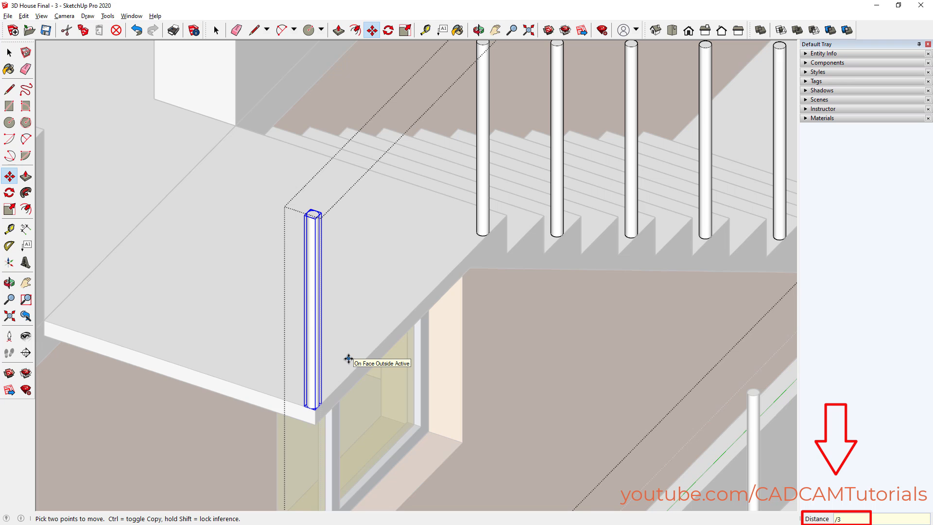
{"action": "type", "text": "3"}
{"action": "key", "text": "Return"}
Copy the upper landing's outer corner baluster 960 mm along the landing's end edge to the corner beside the parapet
{"action": "scroll", "coordinate": [369, 340], "scroll_direction": "down", "scroll_amount": 2}
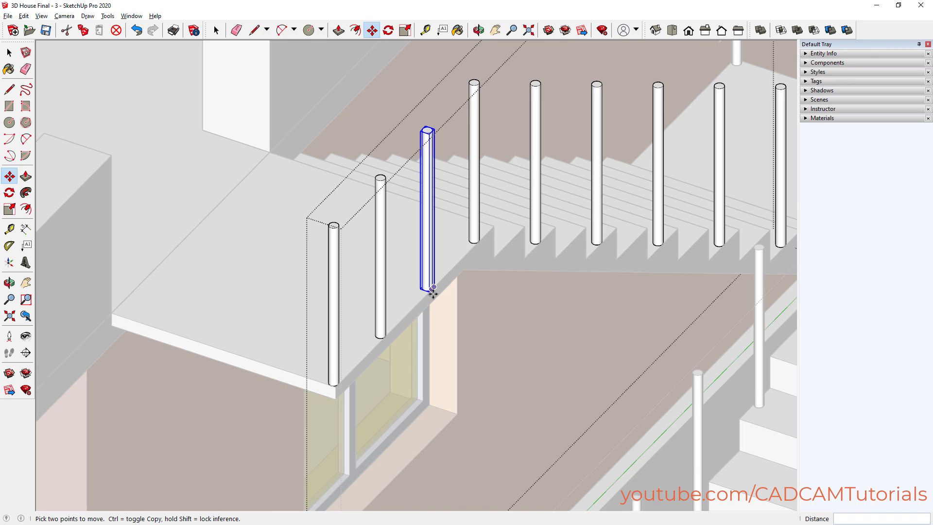
{"action": "scroll", "coordinate": [346, 351], "scroll_direction": "up", "scroll_amount": 5}
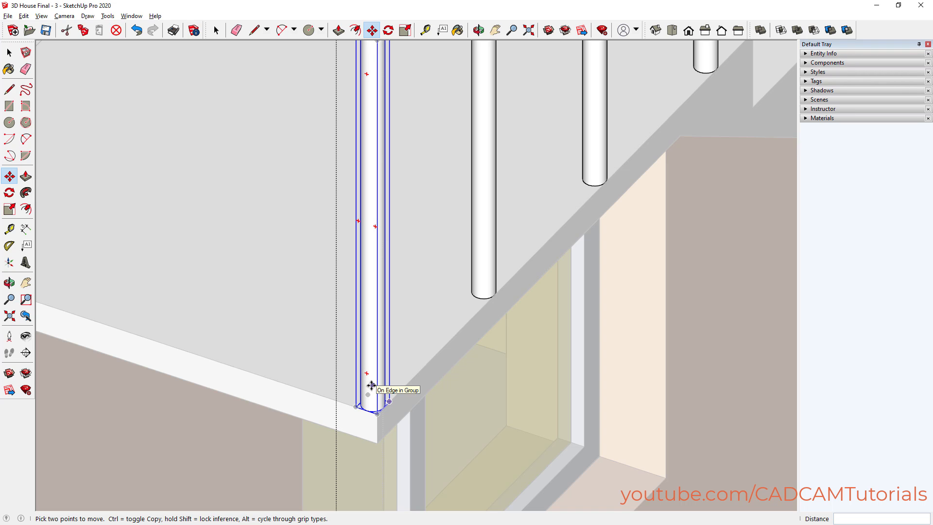
{"action": "left_click", "coordinate": [356, 407]}
{"action": "key", "text": "ctrl"}
{"action": "scroll", "coordinate": [343, 347], "scroll_direction": "down", "scroll_amount": 2}
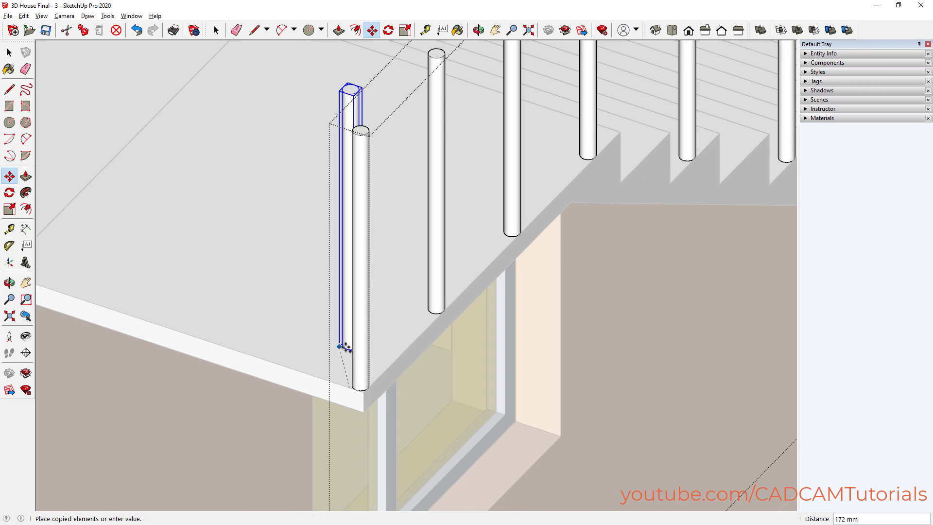
{"action": "scroll", "coordinate": [344, 346], "scroll_direction": "down", "scroll_amount": 2}
{"action": "scroll", "coordinate": [121, 285], "scroll_direction": "up", "scroll_amount": 3}
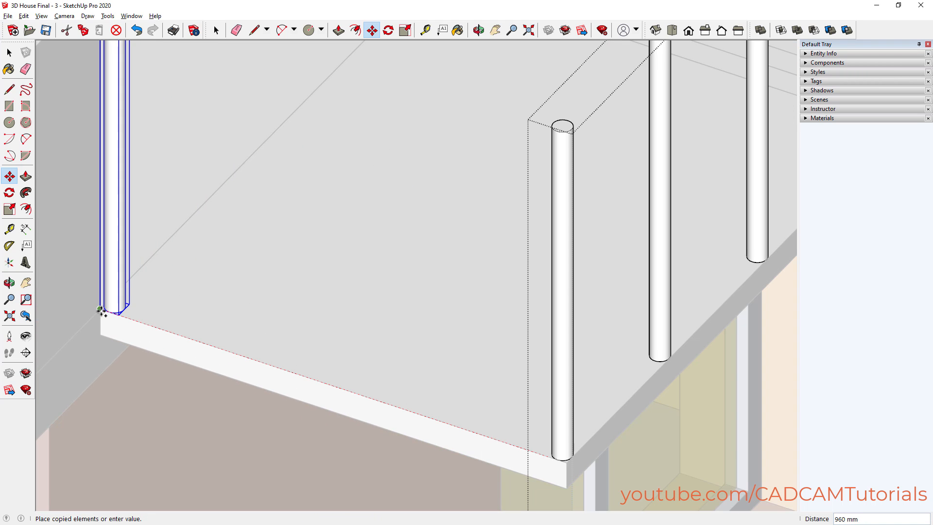
{"action": "left_click", "coordinate": [101, 309]}
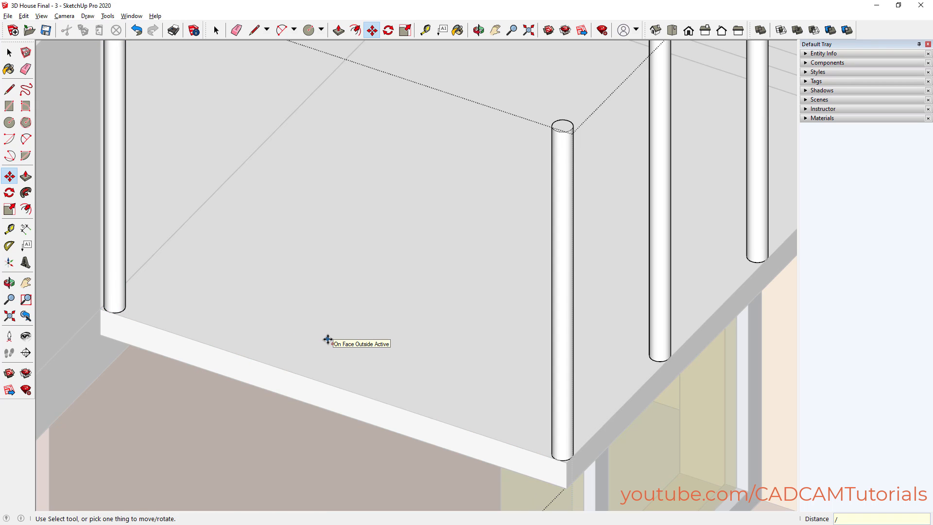
Divide the upper landing's end edge into three equal baluster spacings and leave the baluster group
{"action": "type", "text": "/3"}
{"action": "key", "text": "Return"}
{"action": "scroll", "coordinate": [348, 235], "scroll_direction": "down", "scroll_amount": 6}
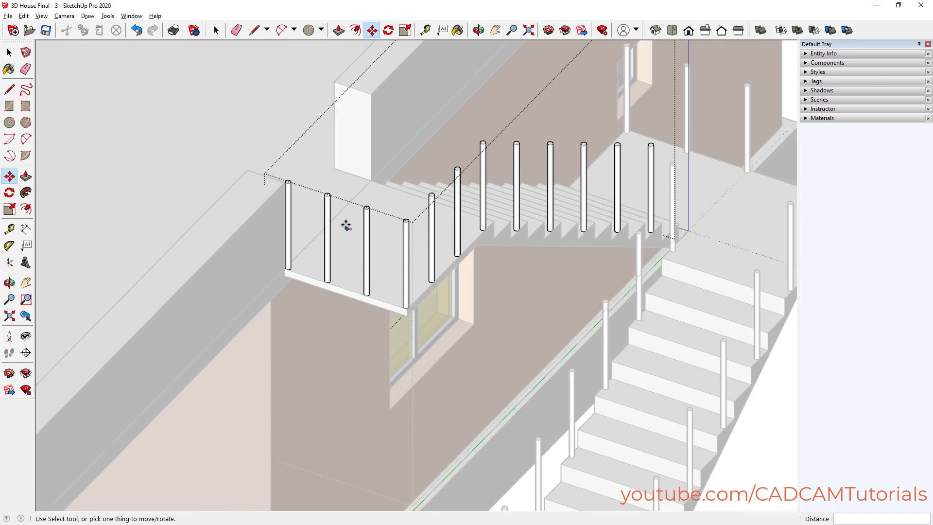
{"action": "key", "text": "space"}
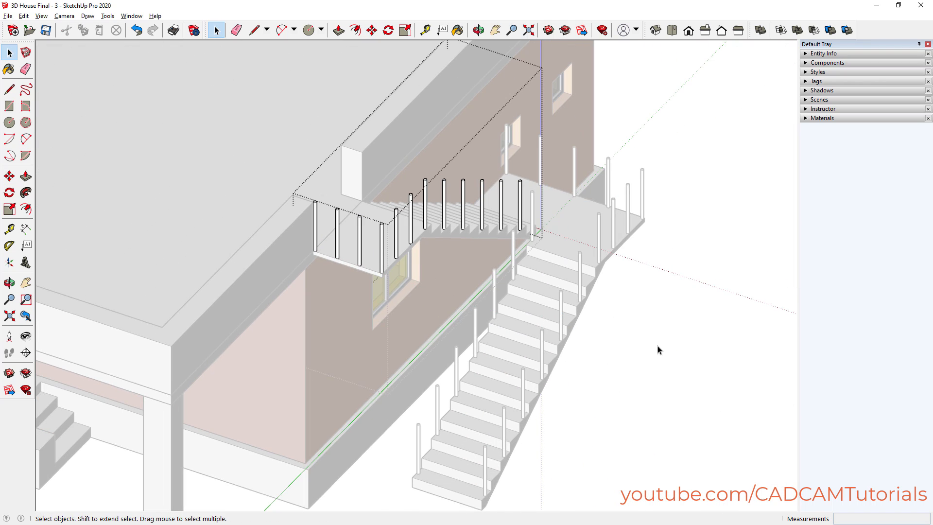
Draw a handrail path line along the lower flight's outer side, from the bottommost baluster's top centre to the topmost baluster's top centre
{"action": "middle_click_drag", "start_coordinate": [575, 291], "coordinate": [445, 412]}
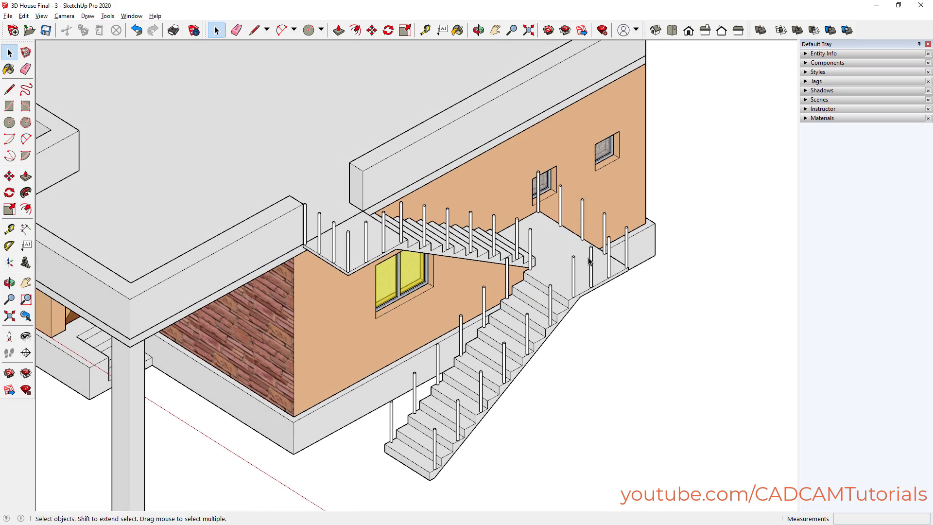
{"action": "scroll", "coordinate": [479, 476], "scroll_direction": "up", "scroll_amount": 10}
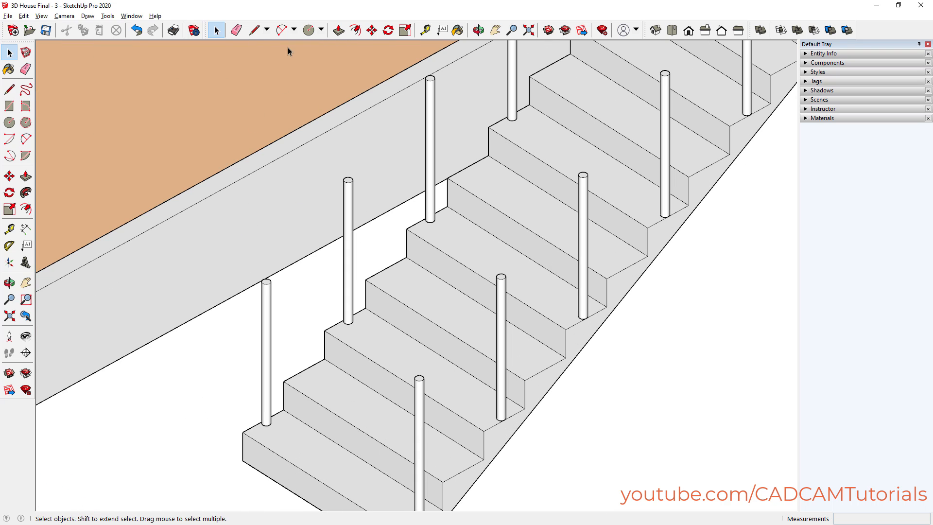
{"action": "left_click", "coordinate": [253, 30]}
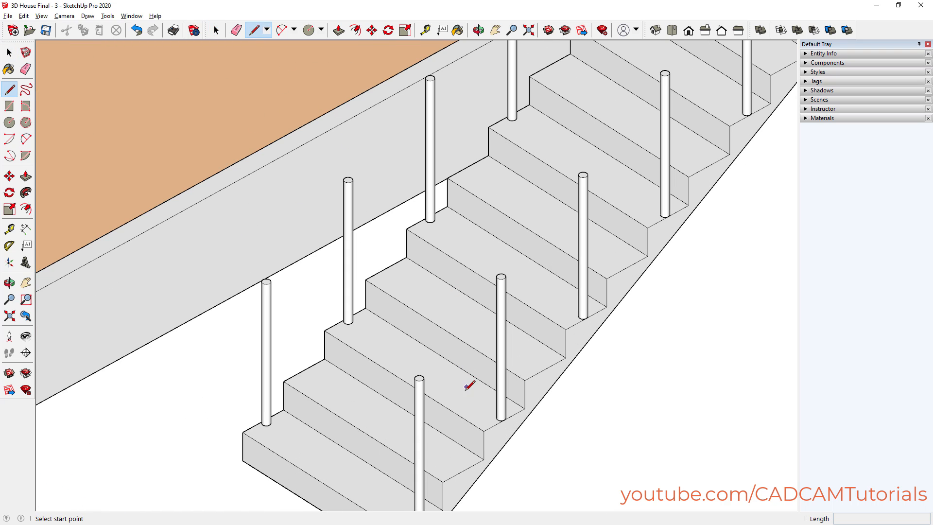
{"action": "scroll", "coordinate": [469, 386], "scroll_direction": "up", "scroll_amount": 6}
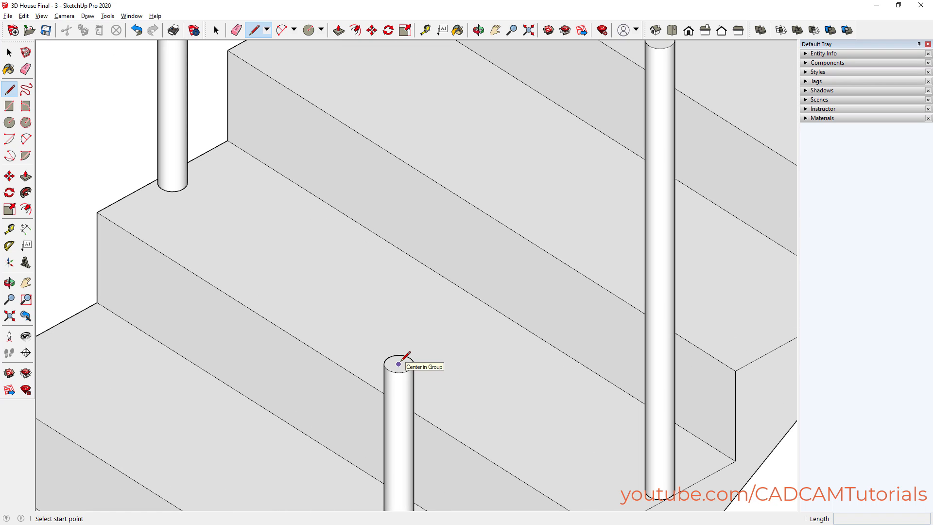
{"action": "left_click", "coordinate": [399, 363]}
{"action": "scroll", "coordinate": [408, 293], "scroll_direction": "down", "scroll_amount": 8}
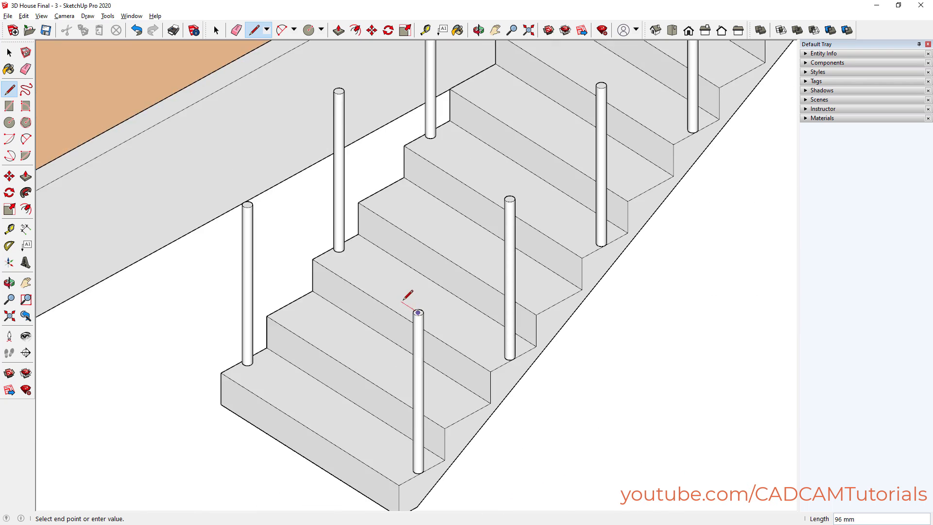
{"action": "scroll", "coordinate": [467, 355], "scroll_direction": "down", "scroll_amount": 4}
{"action": "scroll", "coordinate": [531, 198], "scroll_direction": "up", "scroll_amount": 12}
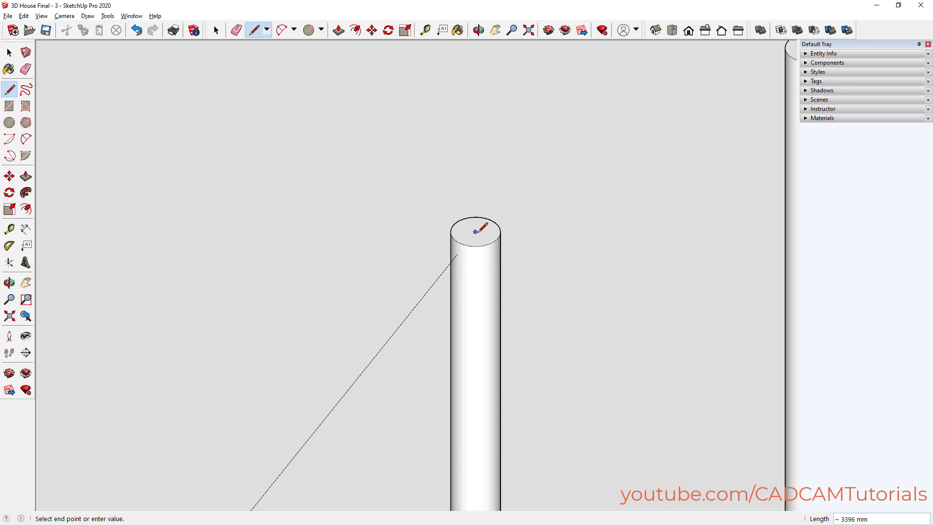
{"action": "left_click", "coordinate": [476, 232]}
{"action": "scroll", "coordinate": [540, 228], "scroll_direction": "down", "scroll_amount": 5}
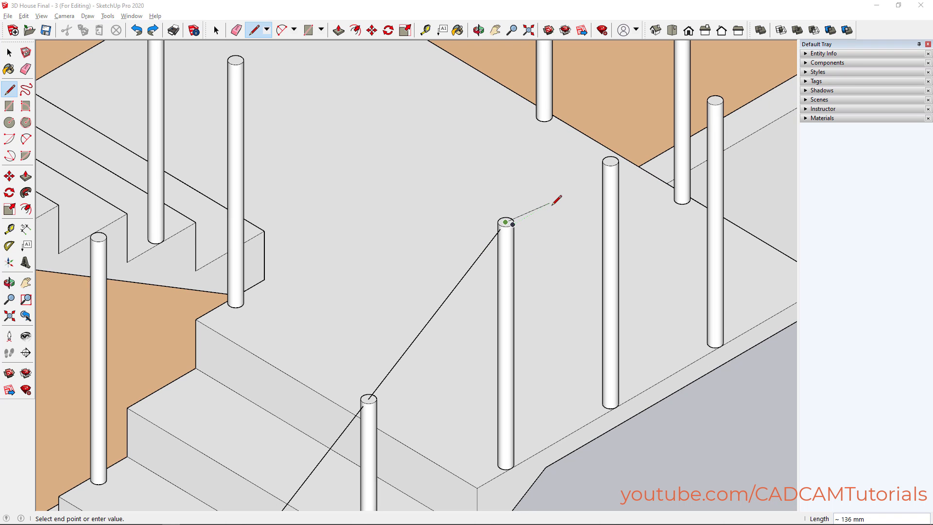
Continue the line 1100 mm along the lower landing's outer edge to the corner baluster's top centre
{"action": "middle_click_drag", "start_coordinate": [573, 197], "coordinate": [444, 313], "text": "shift"}
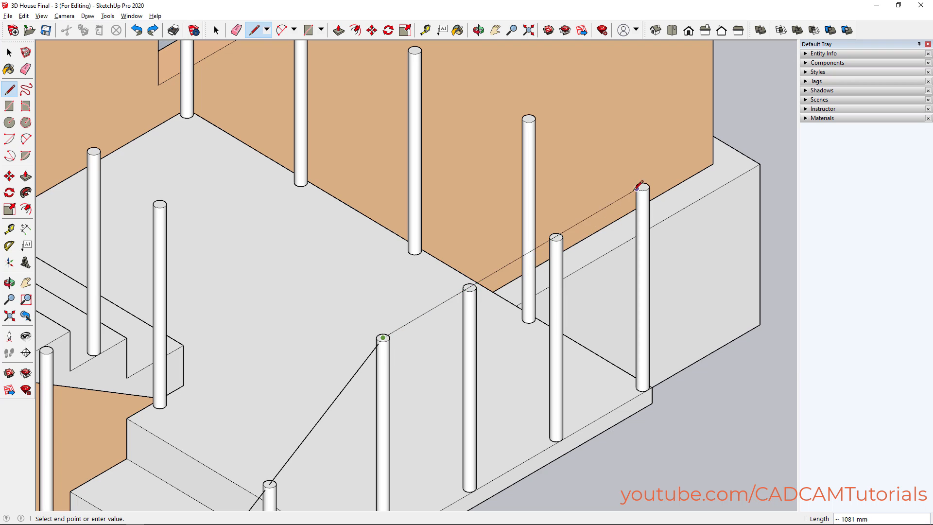
{"action": "scroll", "coordinate": [644, 186], "scroll_direction": "up", "scroll_amount": 1}
{"action": "scroll", "coordinate": [643, 185], "scroll_direction": "up", "scroll_amount": 1}
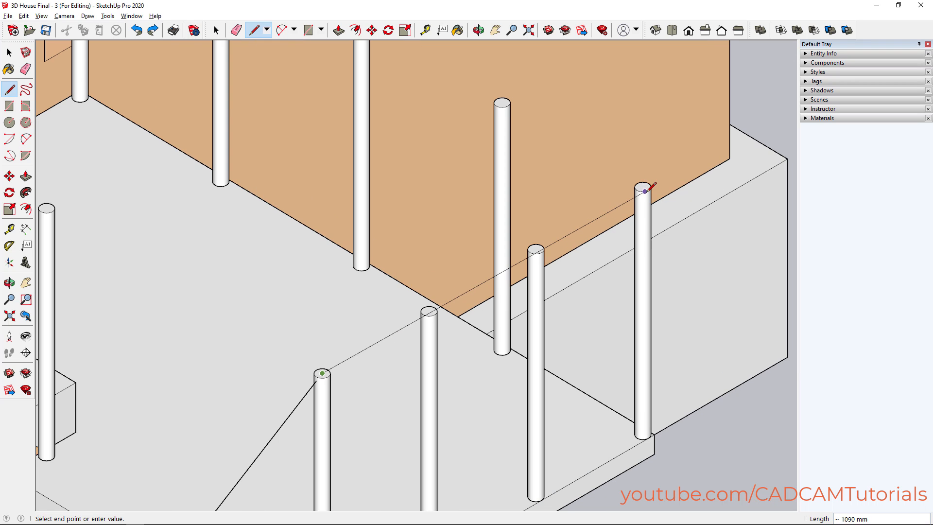
{"action": "scroll", "coordinate": [644, 185], "scroll_direction": "up", "scroll_amount": 1}
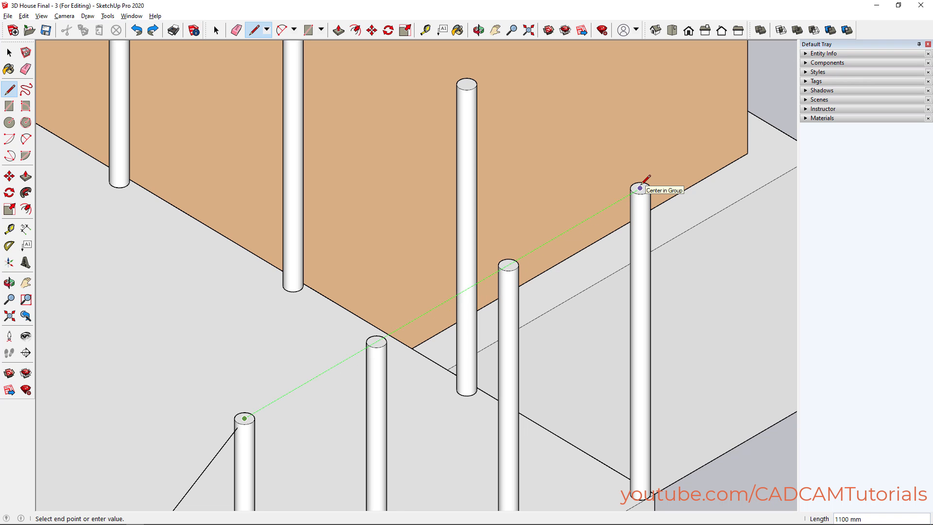
{"action": "left_click", "coordinate": [644, 185]}
Continue the line 1960 mm along the lower landing's end edge to the baluster at the house wall and finish it there
{"action": "middle_click_drag", "start_coordinate": [498, 150], "coordinate": [604, 447]}
{"action": "scroll", "coordinate": [312, 202], "scroll_direction": "up", "scroll_amount": 1}
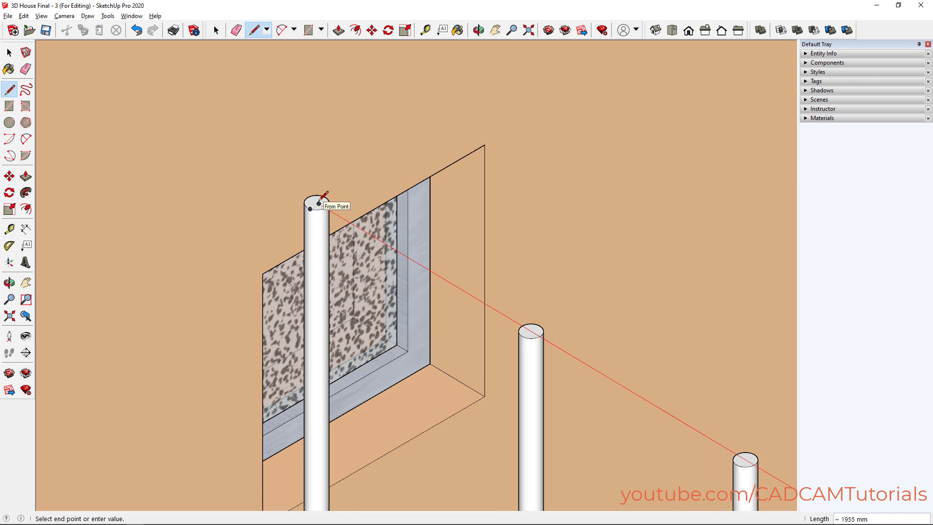
{"action": "scroll", "coordinate": [319, 203], "scroll_direction": "up", "scroll_amount": 1}
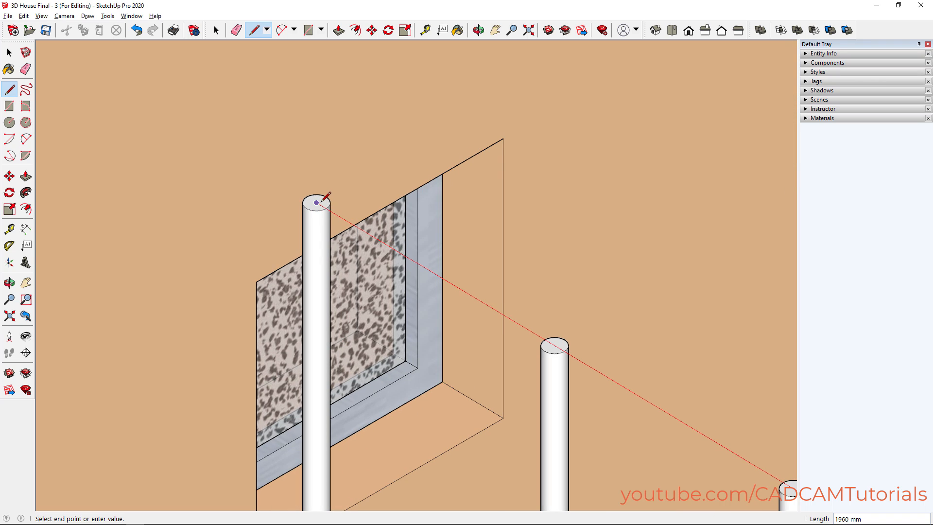
{"action": "left_click", "coordinate": [320, 200]}
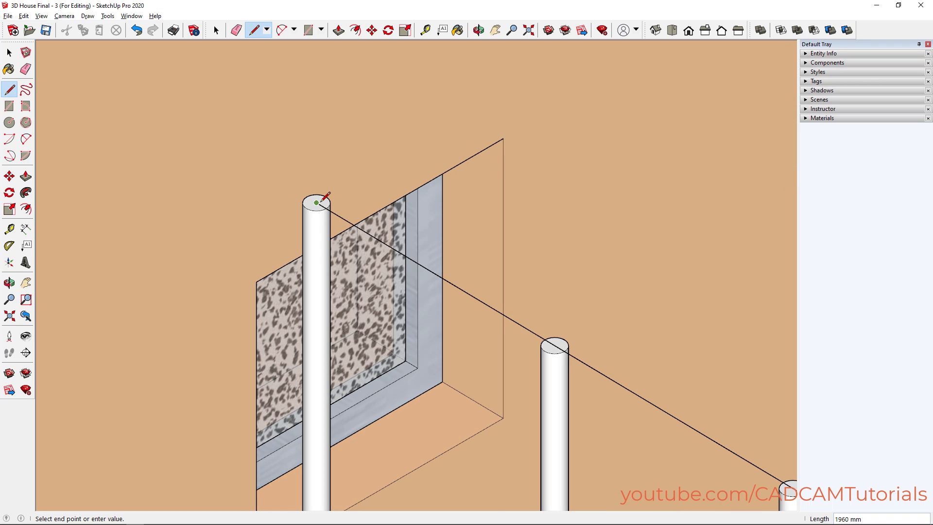
{"action": "key", "text": "space"}
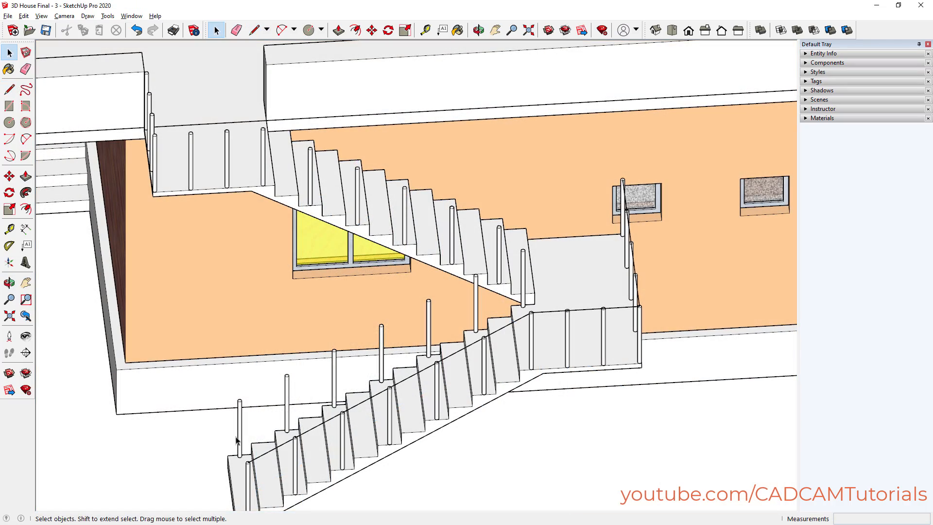
Draw a 960 mm line along the upper landing's end edge, from the parapet-side baluster's top centre to the outer corner baluster's
{"action": "middle_click_drag", "start_coordinate": [465, 366], "coordinate": [650, 364]}
{"action": "scroll", "coordinate": [203, 128], "scroll_direction": "up", "scroll_amount": 6}
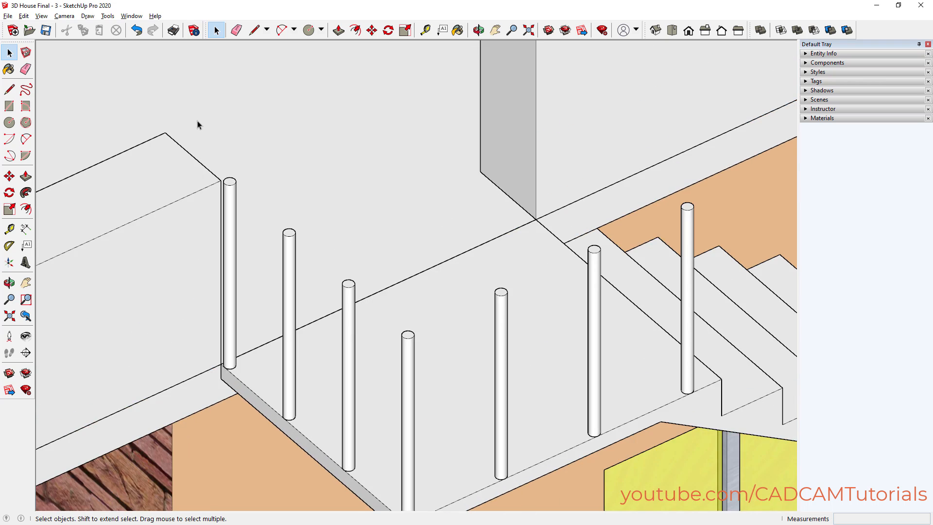
{"action": "left_click", "coordinate": [253, 30]}
{"action": "scroll", "coordinate": [233, 197], "scroll_direction": "up", "scroll_amount": 5}
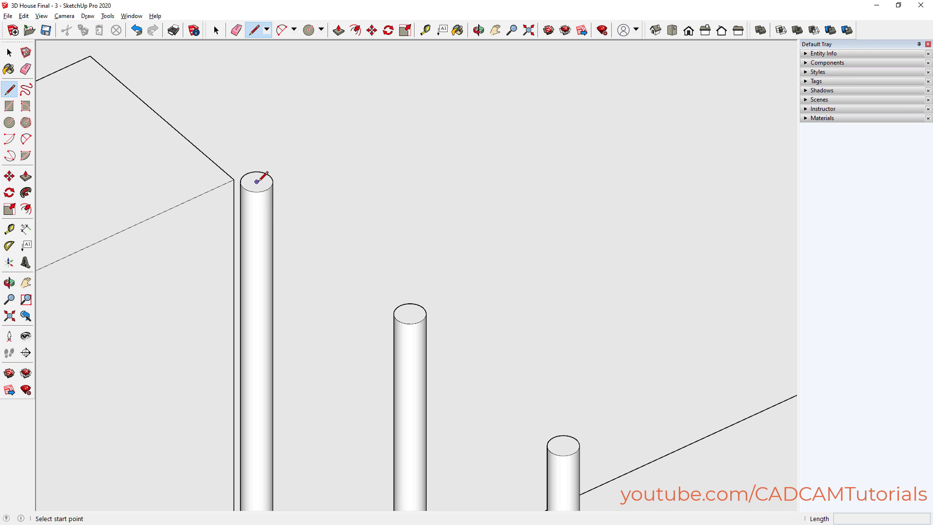
{"action": "left_click", "coordinate": [257, 181]}
{"action": "scroll", "coordinate": [273, 164], "scroll_direction": "down", "scroll_amount": 4}
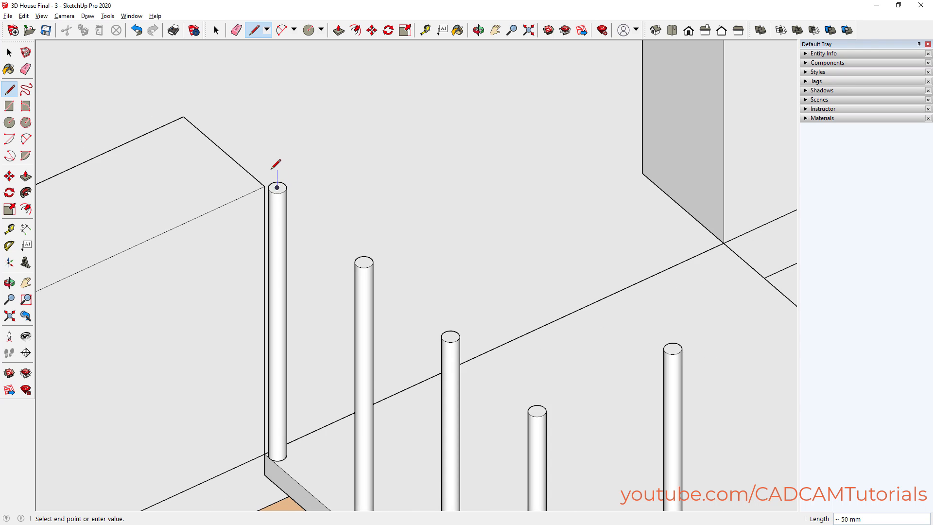
{"action": "scroll", "coordinate": [478, 364], "scroll_direction": "up", "scroll_amount": 4}
{"action": "scroll", "coordinate": [410, 344], "scroll_direction": "down", "scroll_amount": 1}
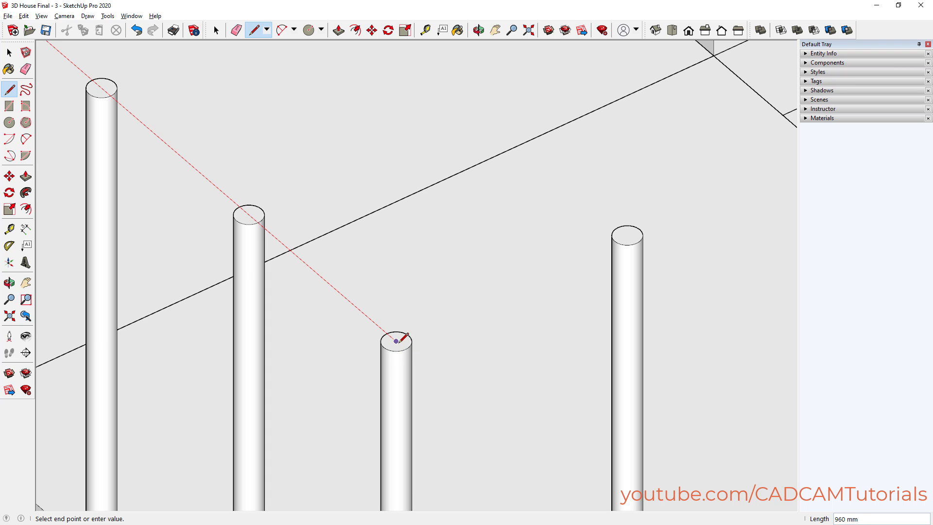
{"action": "left_click", "coordinate": [396, 341]}
Continue the line along the upper landing's outer edge to the top centre of the upper flight's topmost baluster
{"action": "scroll", "coordinate": [529, 262], "scroll_direction": "down", "scroll_amount": 3}
{"action": "scroll", "coordinate": [722, 182], "scroll_direction": "up", "scroll_amount": 4}
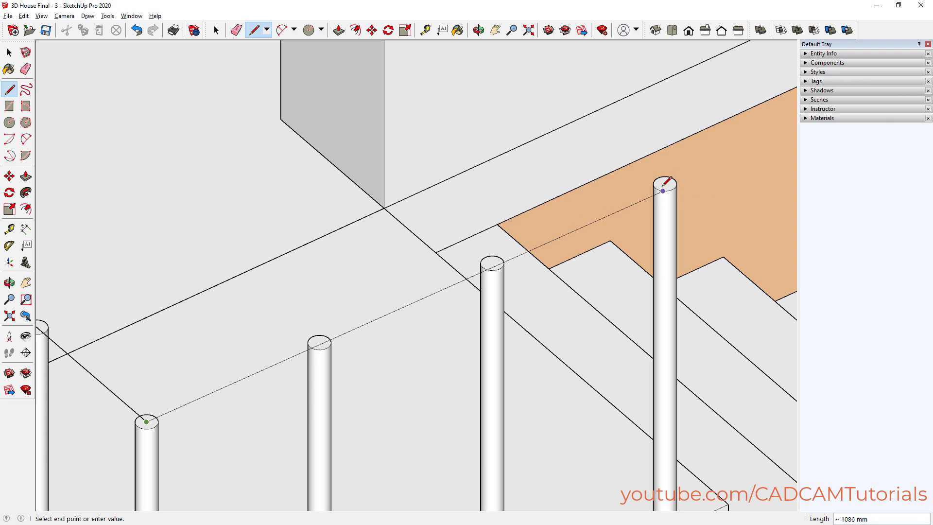
{"action": "left_click", "coordinate": [663, 190]}
{"action": "scroll", "coordinate": [424, 190], "scroll_direction": "down", "scroll_amount": 3}
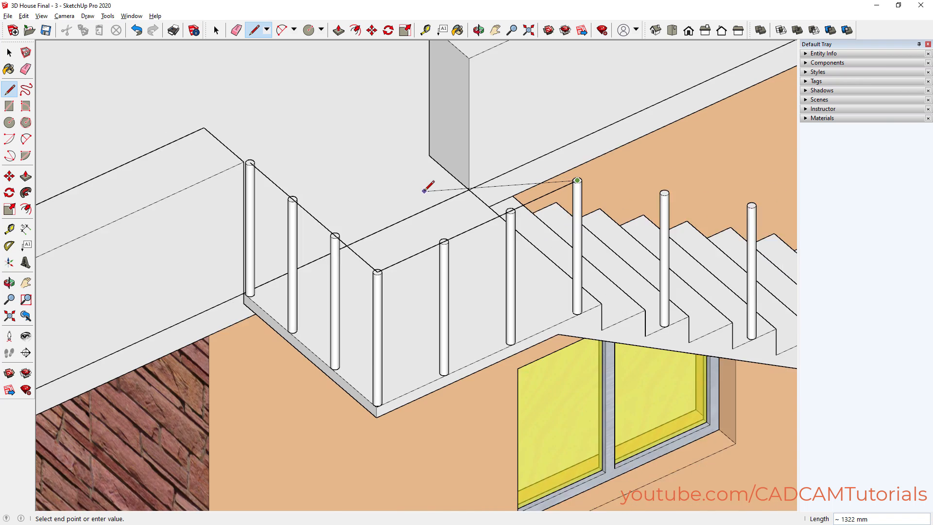
Continue the line down the upper flight to its bottommost baluster's top centre, and extend it straight past that baluster over the lower landing
{"action": "scroll", "coordinate": [424, 190], "scroll_direction": "down", "scroll_amount": 3}
{"action": "scroll", "coordinate": [646, 202], "scroll_direction": "up", "scroll_amount": 4}
{"action": "scroll", "coordinate": [642, 218], "scroll_direction": "up", "scroll_amount": 2}
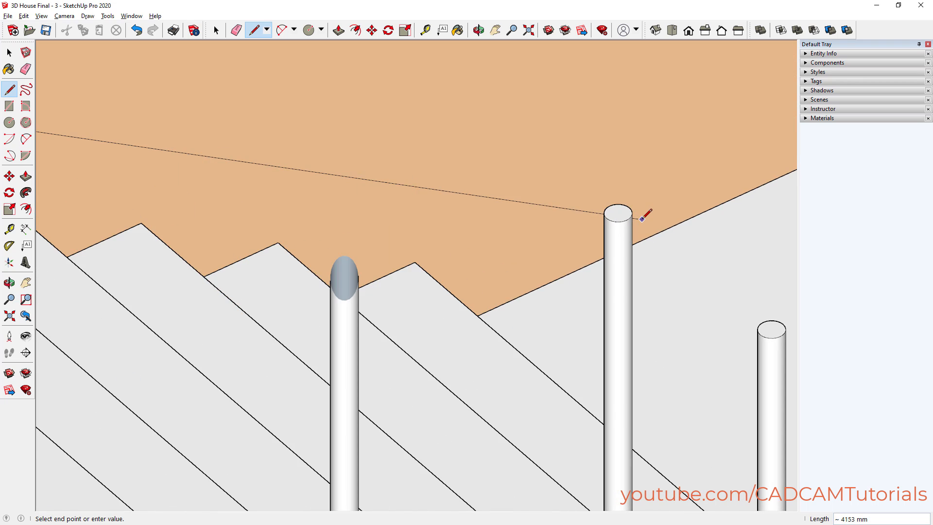
{"action": "left_click", "coordinate": [618, 213]}
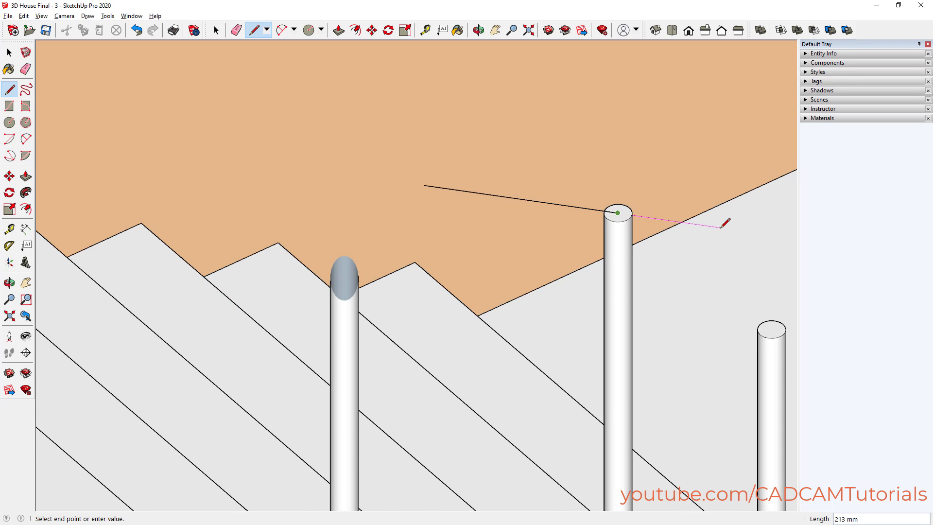
{"action": "scroll", "coordinate": [723, 216], "scroll_direction": "down", "scroll_amount": 4}
{"action": "key", "text": "o"}
{"action": "middle_click_drag", "start_coordinate": [692, 223], "coordinate": [295, 272], "text": "shift"}
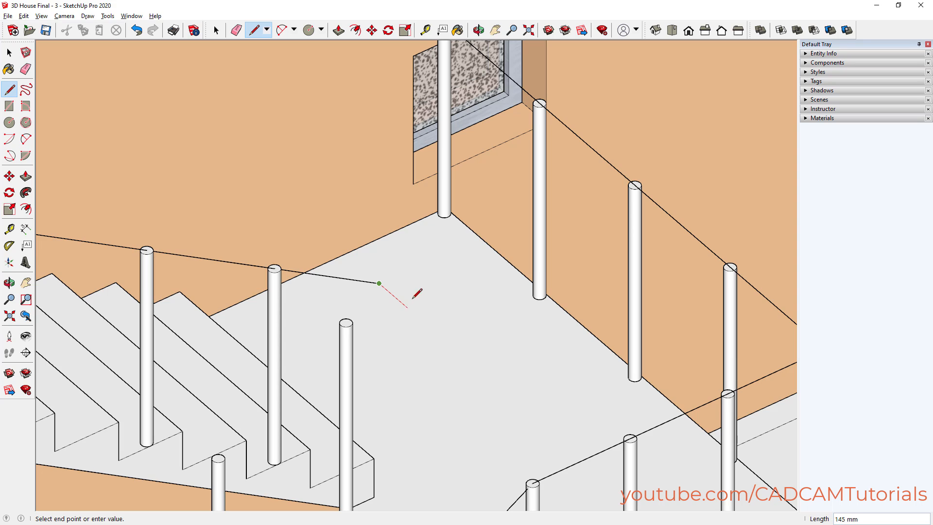
{"action": "key", "text": "space"}
Draw a line along the lower flight's inner side, from the bottommost baluster's top centre to the topmost baluster's top centre
{"action": "scroll", "coordinate": [539, 176], "scroll_direction": "down", "scroll_amount": 9}
{"action": "scroll", "coordinate": [310, 416], "scroll_direction": "down", "scroll_amount": 3}
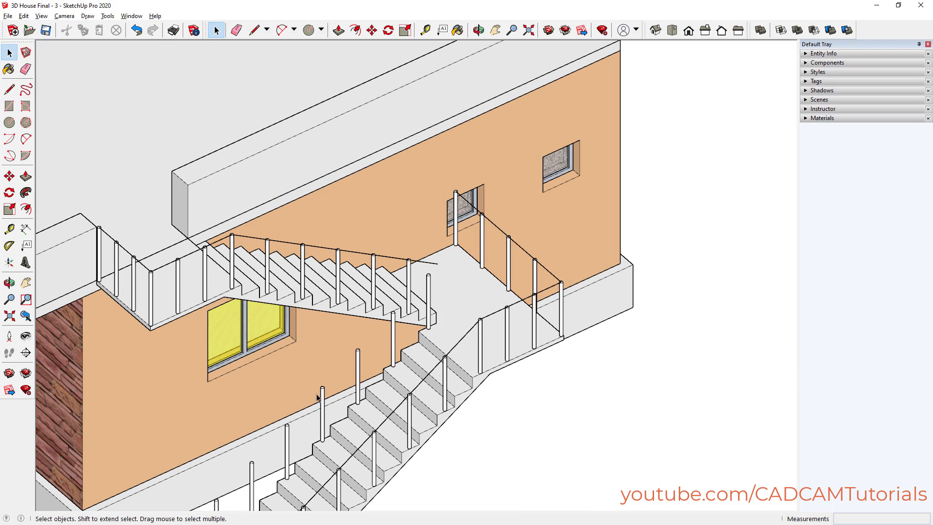
{"action": "scroll", "coordinate": [317, 397], "scroll_direction": "down", "scroll_amount": 2}
{"action": "scroll", "coordinate": [265, 444], "scroll_direction": "up", "scroll_amount": 10}
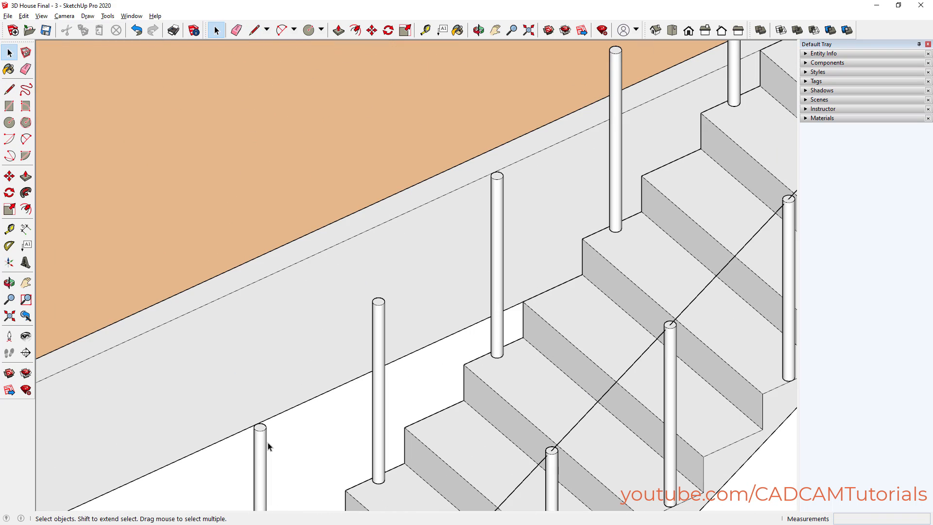
{"action": "scroll", "coordinate": [273, 443], "scroll_direction": "up", "scroll_amount": 2}
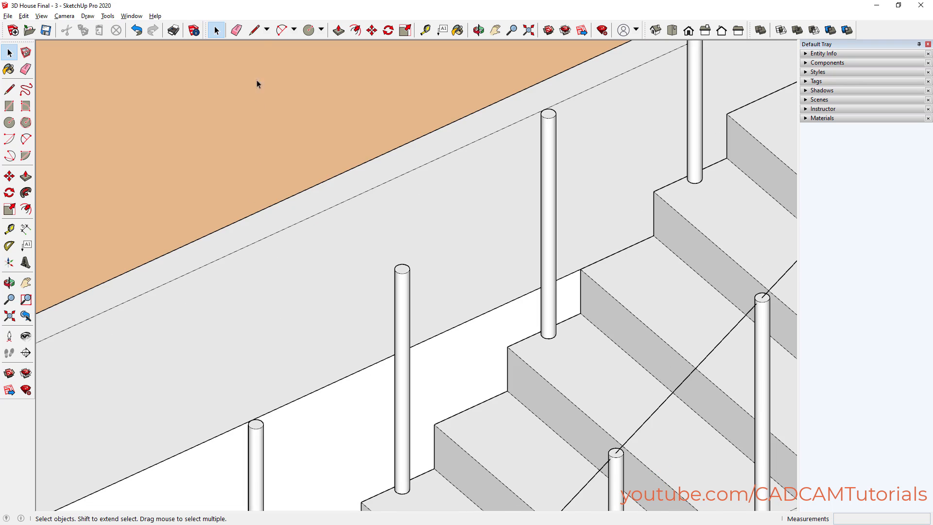
{"action": "left_click", "coordinate": [254, 30]}
{"action": "scroll", "coordinate": [270, 426], "scroll_direction": "up", "scroll_amount": 4}
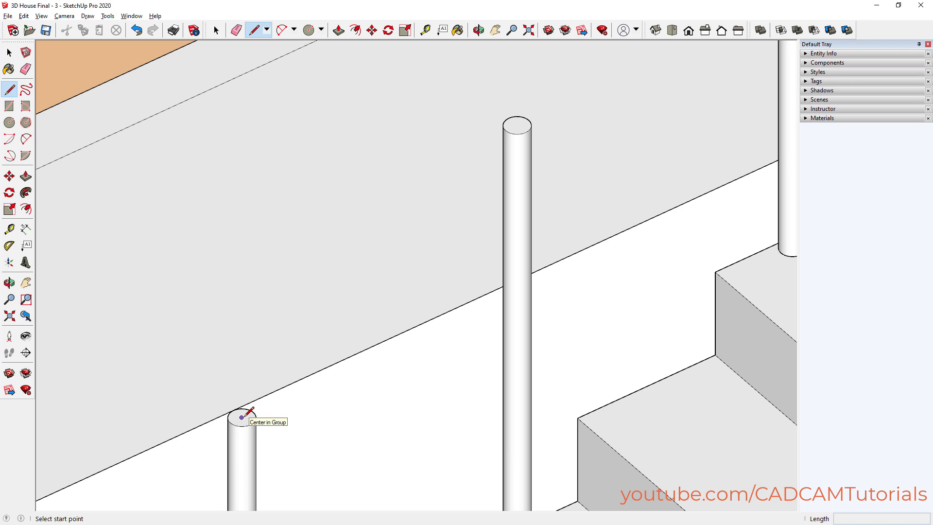
{"action": "left_click", "coordinate": [242, 417]}
{"action": "scroll", "coordinate": [369, 286], "scroll_direction": "down", "scroll_amount": 6}
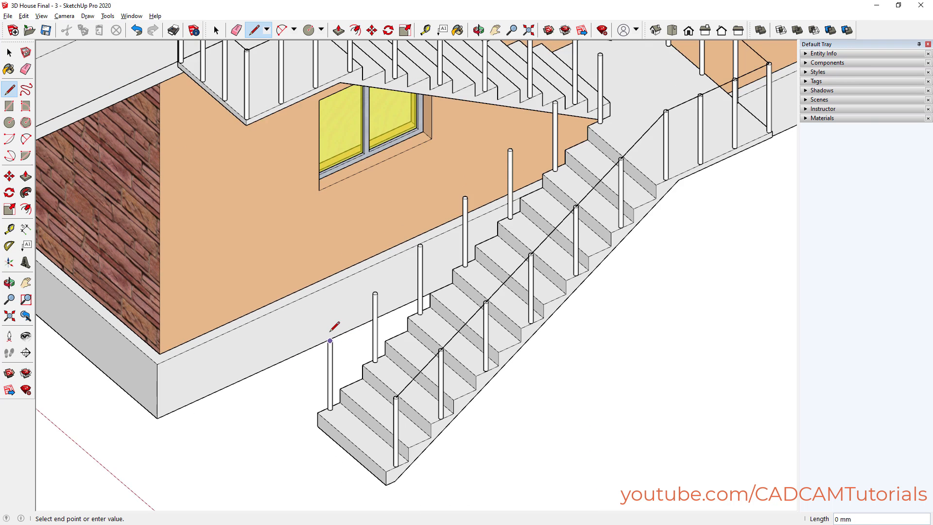
{"action": "scroll", "coordinate": [573, 84], "scroll_direction": "up", "scroll_amount": 5}
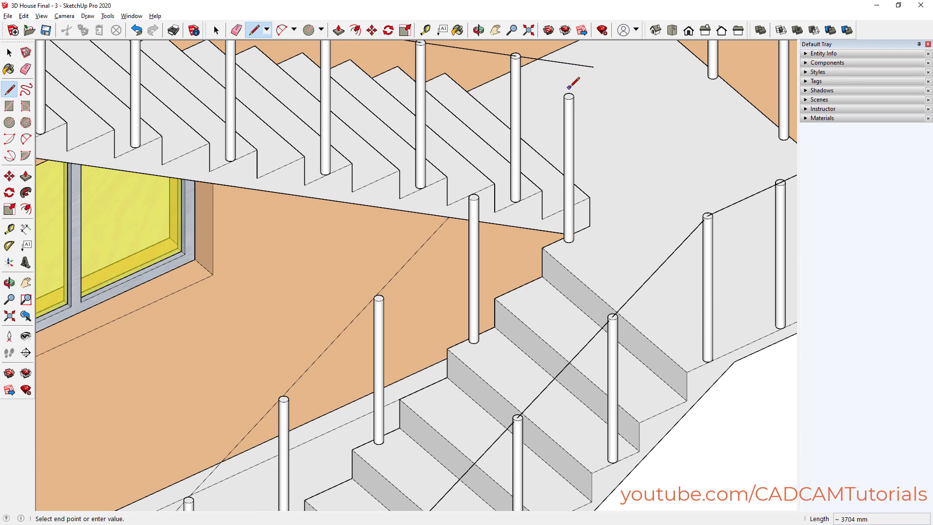
{"action": "scroll", "coordinate": [568, 88], "scroll_direction": "up", "scroll_amount": 5}
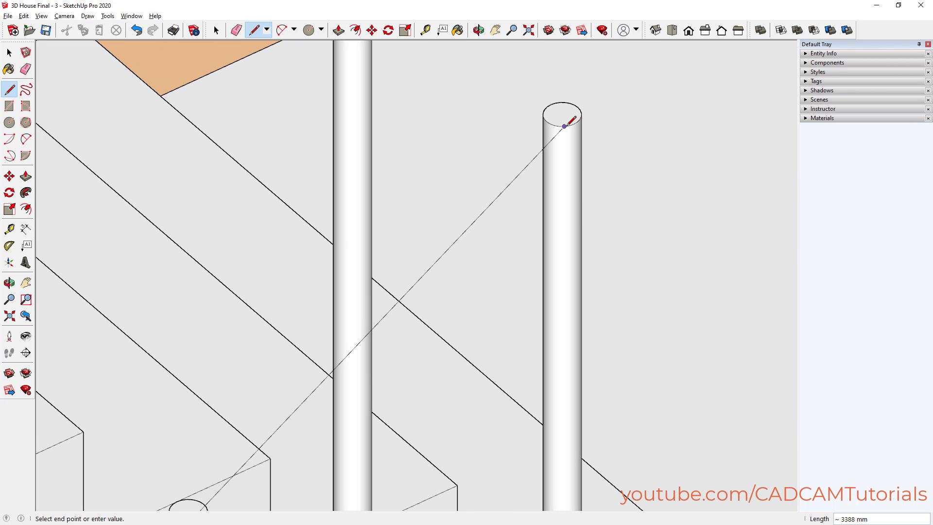
{"action": "left_click", "coordinate": [564, 124]}
Extend the lower flight's inner line about 201 mm past its topmost baluster along the same slope and finish it
{"action": "scroll", "coordinate": [567, 121], "scroll_direction": "down", "scroll_amount": 2}
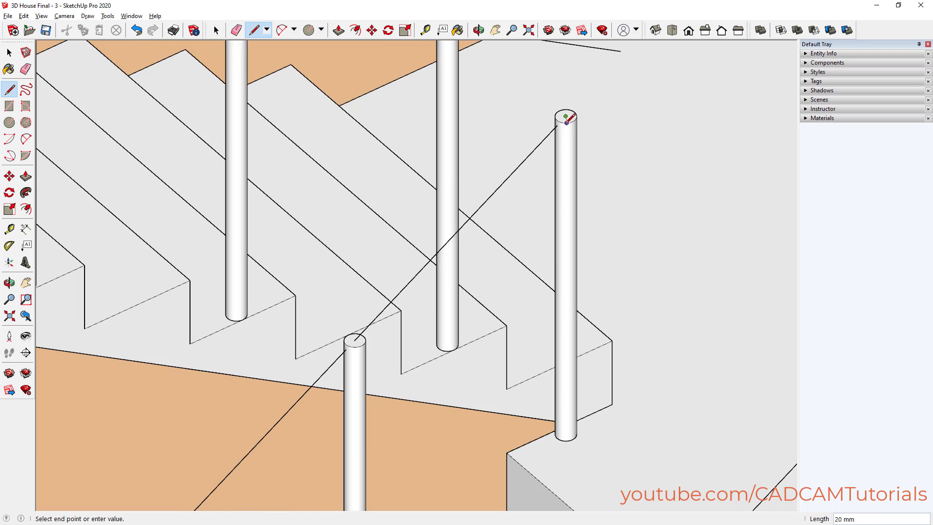
{"action": "scroll", "coordinate": [568, 119], "scroll_direction": "down", "scroll_amount": 4}
{"action": "scroll", "coordinate": [592, 103], "scroll_direction": "up", "scroll_amount": 4}
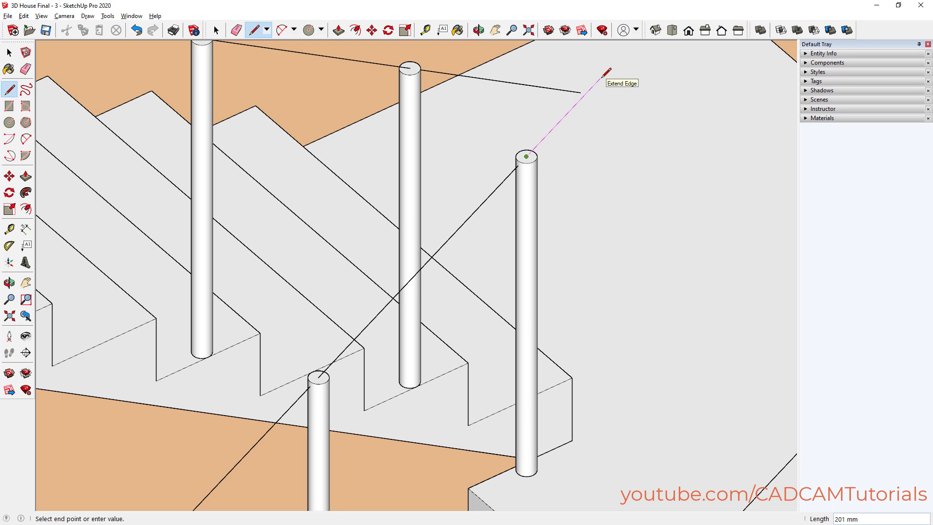
{"action": "left_click", "coordinate": [600, 78]}
{"action": "key", "text": "space"}
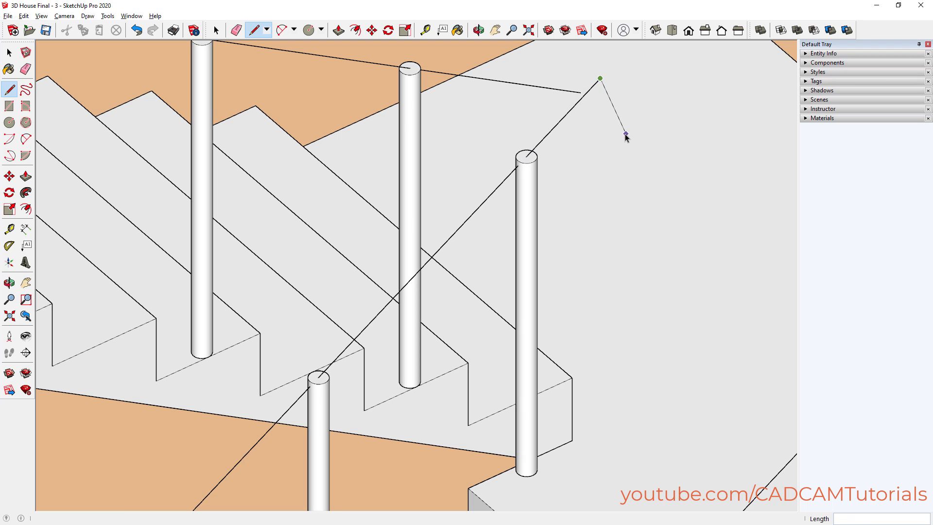
Draw a two-point arc with a bulge of about 17 mm joining the upper flight's line to the lower flight's inner line near their ends
{"action": "scroll", "coordinate": [576, 150], "scroll_direction": "down", "scroll_amount": 8}
{"action": "middle_click_drag", "start_coordinate": [633, 158], "coordinate": [301, 265]}
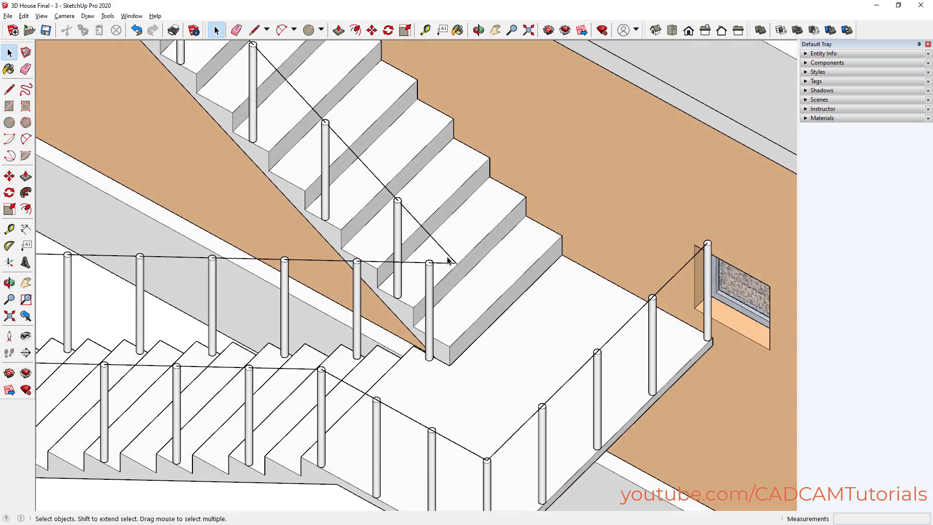
{"action": "scroll", "coordinate": [449, 272], "scroll_direction": "up", "scroll_amount": 7}
{"action": "middle_click_drag", "start_coordinate": [448, 285], "coordinate": [278, 307]}
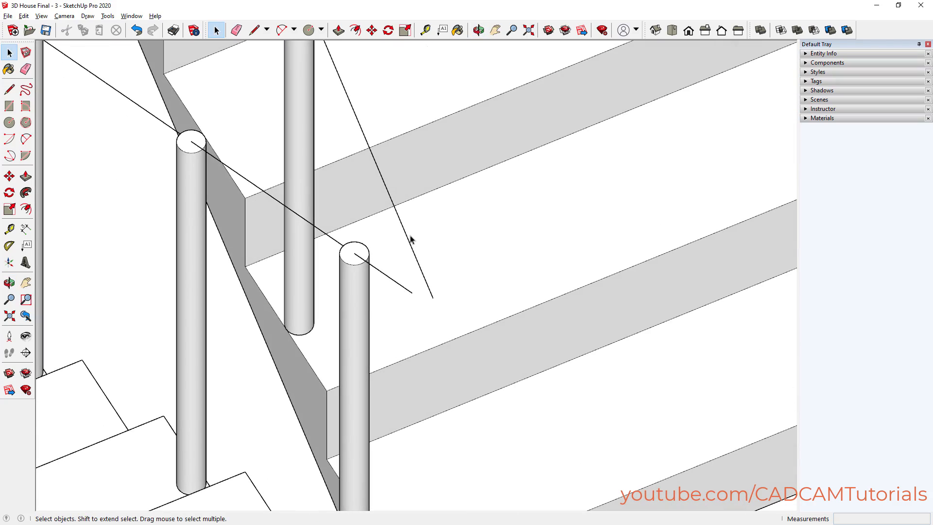
{"action": "left_click", "coordinate": [281, 30]}
{"action": "scroll", "coordinate": [411, 260], "scroll_direction": "up", "scroll_amount": 2}
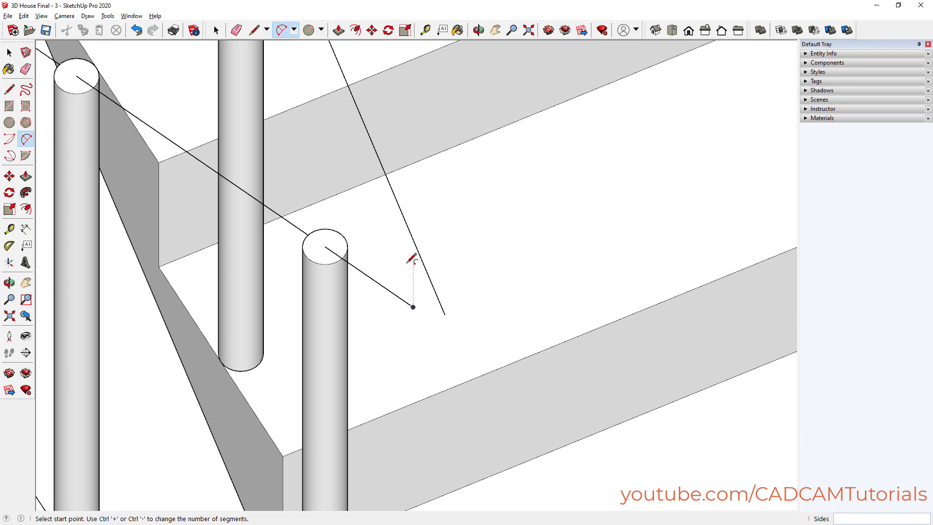
{"action": "middle_click_drag", "start_coordinate": [381, 284], "coordinate": [353, 269]}
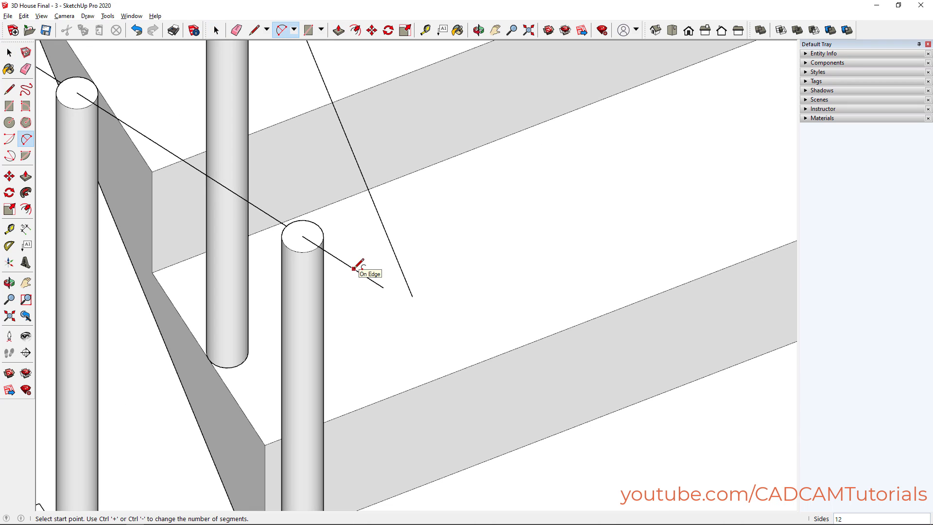
{"action": "left_click", "coordinate": [387, 235]}
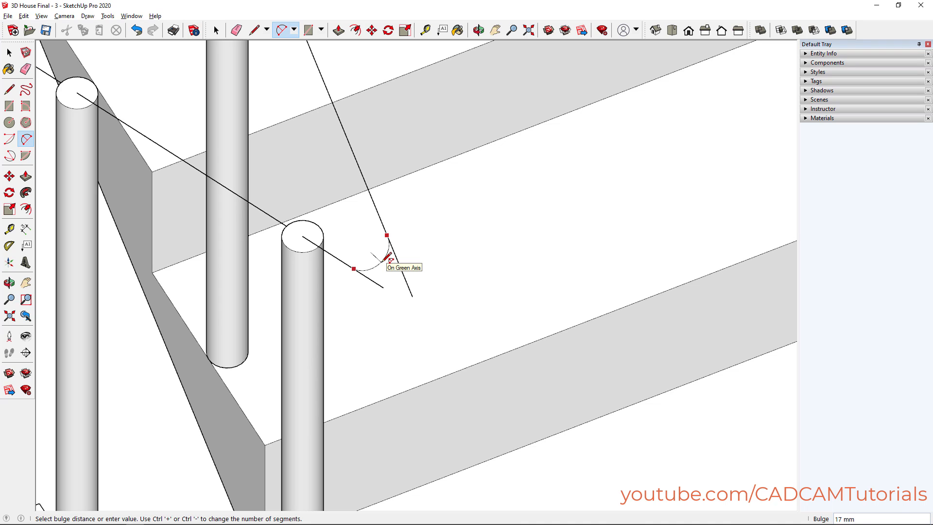
{"action": "left_click", "coordinate": [386, 259]}
Delete the two leftover line ends that extend beyond the corner arc
{"action": "key", "text": "space"}
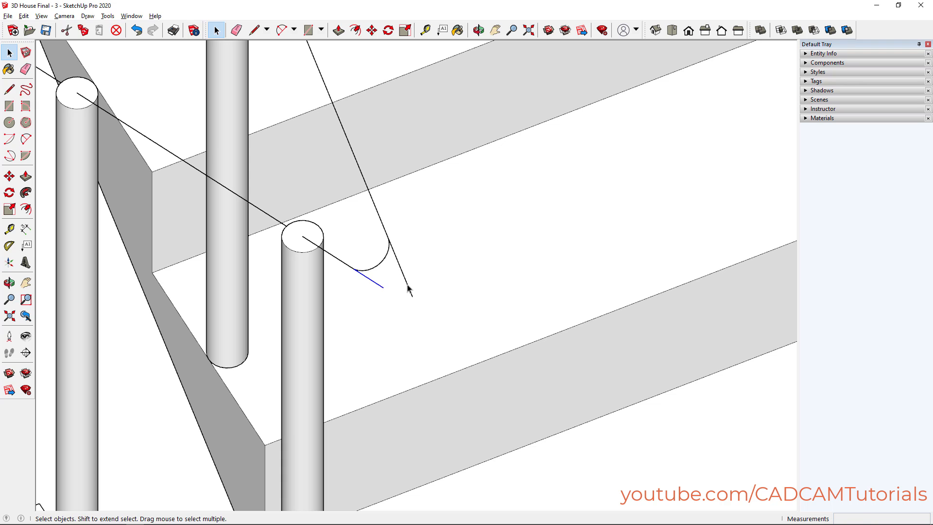
{"action": "key", "text": "Delete"}
{"action": "left_click", "coordinate": [402, 272]}
{"action": "key", "text": "Delete"}
Draw a circle of 20 mm radius across the lower landing's outer handrail line, centred between the two balusters nearest the house wall
{"action": "middle_click_drag", "start_coordinate": [316, 347], "coordinate": [396, 277]}
{"action": "scroll", "coordinate": [437, 257], "scroll_direction": "down", "scroll_amount": 2}
{"action": "scroll", "coordinate": [476, 237], "scroll_direction": "down", "scroll_amount": 8}
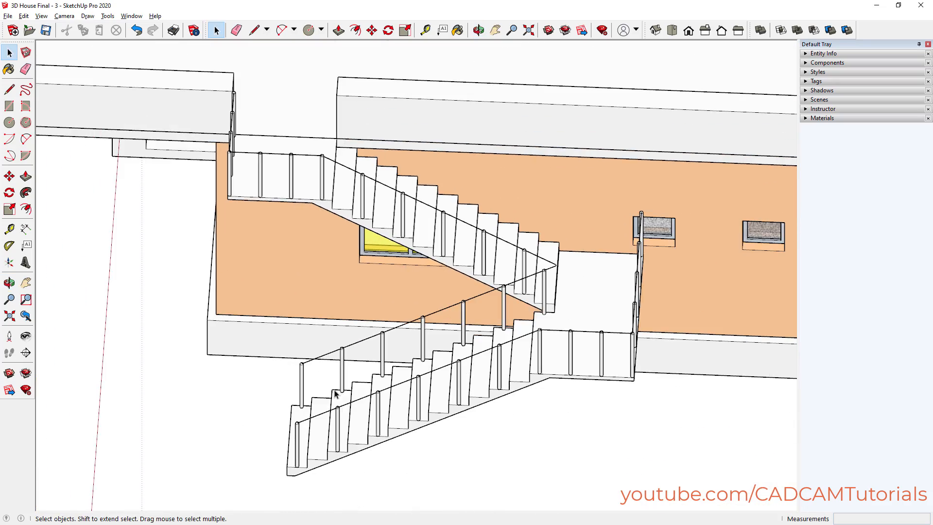
{"action": "middle_click_drag", "start_coordinate": [334, 390], "coordinate": [522, 332]}
{"action": "scroll", "coordinate": [574, 112], "scroll_direction": "up", "scroll_amount": 8}
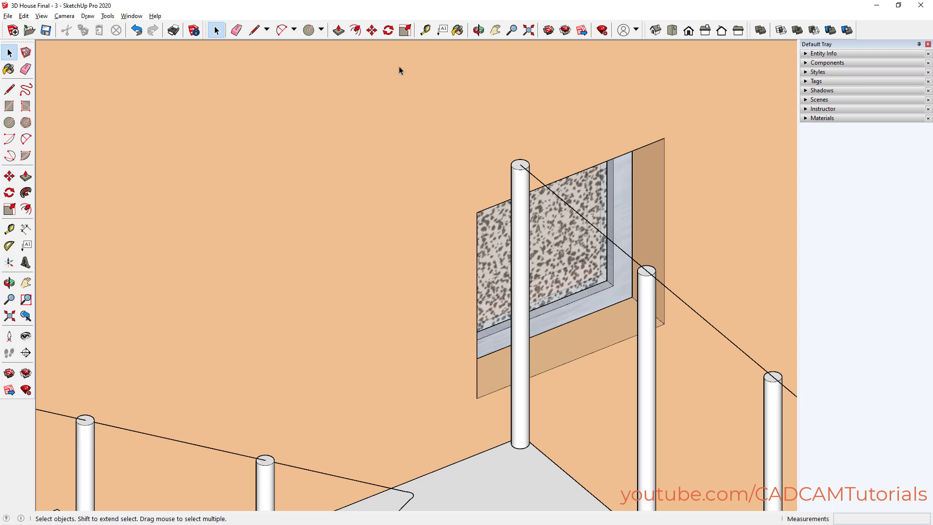
{"action": "left_click", "coordinate": [309, 30]}
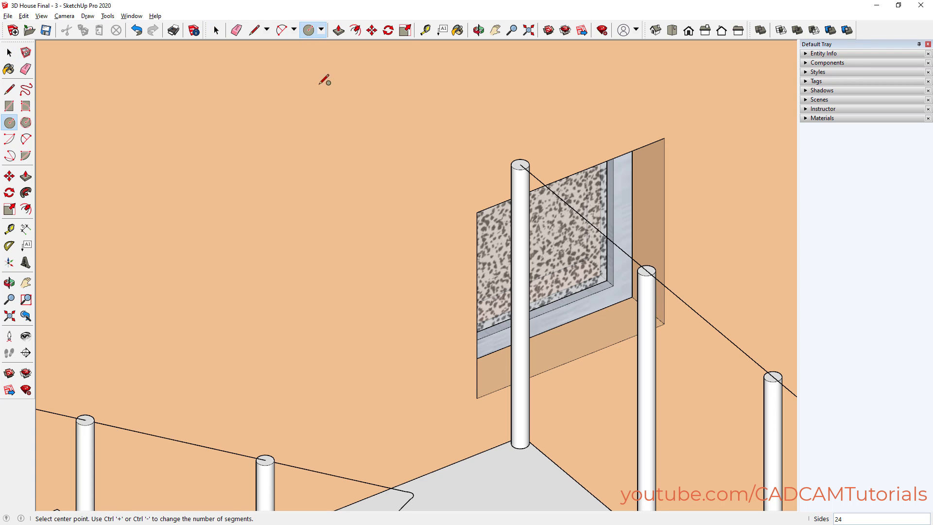
{"action": "left_click", "coordinate": [593, 227]}
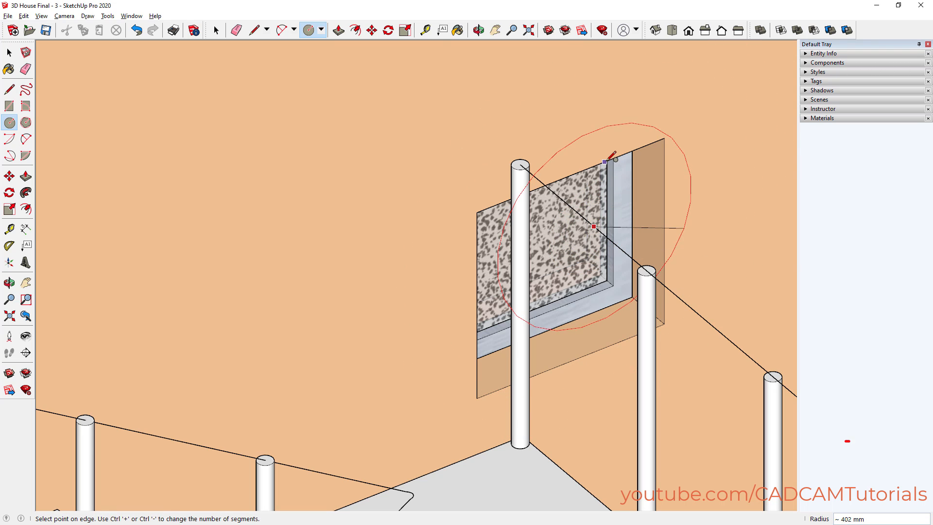
{"action": "type", "text": "2"}
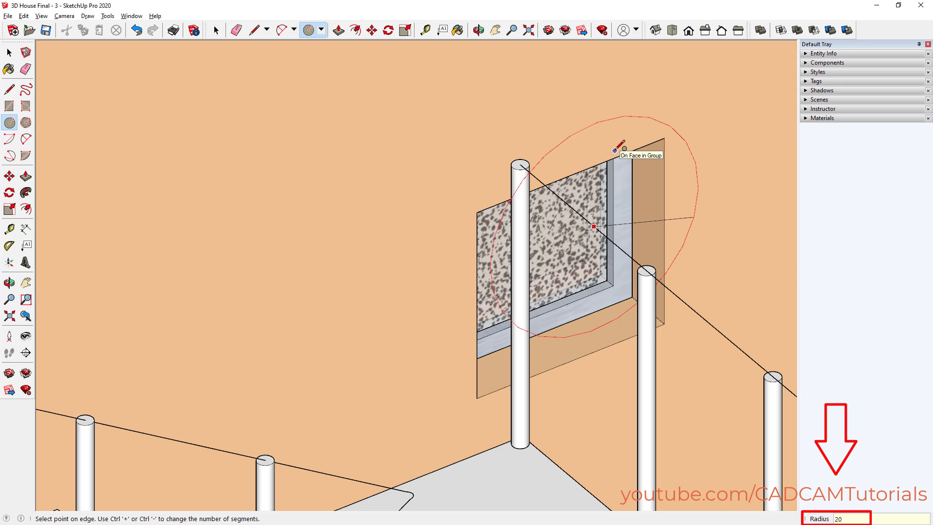
{"action": "type", "text": "0"}
{"action": "key", "text": "Return"}
{"action": "scroll", "coordinate": [622, 208], "scroll_direction": "up", "scroll_amount": 2}
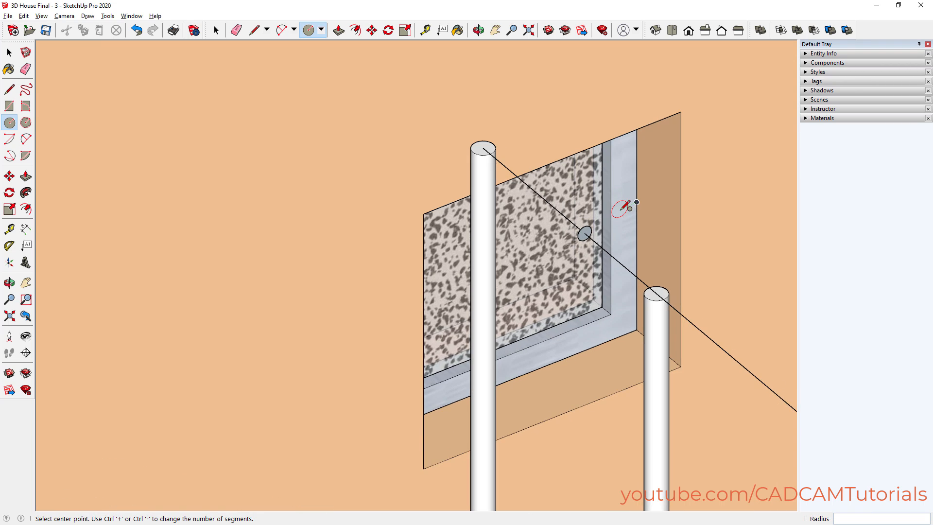
{"action": "scroll", "coordinate": [627, 206], "scroll_direction": "up", "scroll_amount": 1}
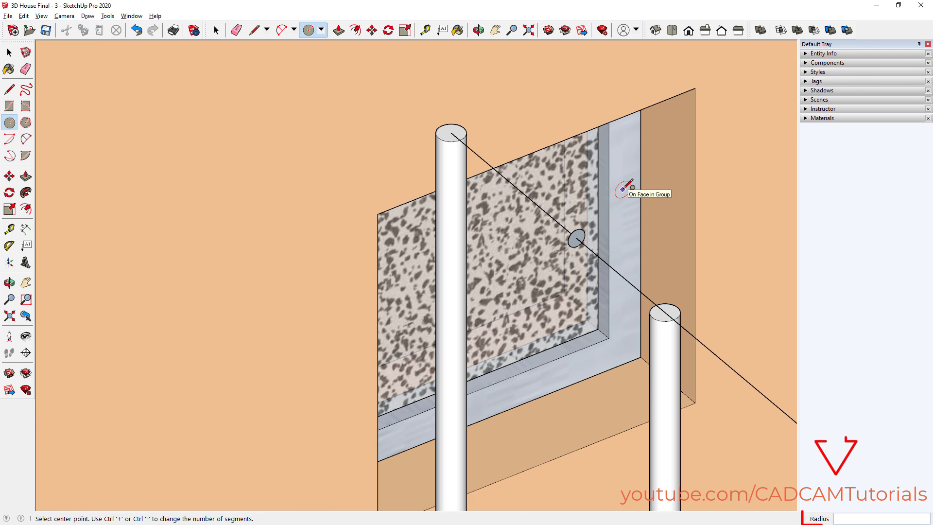
{"action": "type", "text": "20"}
{"action": "key", "text": "Return"}
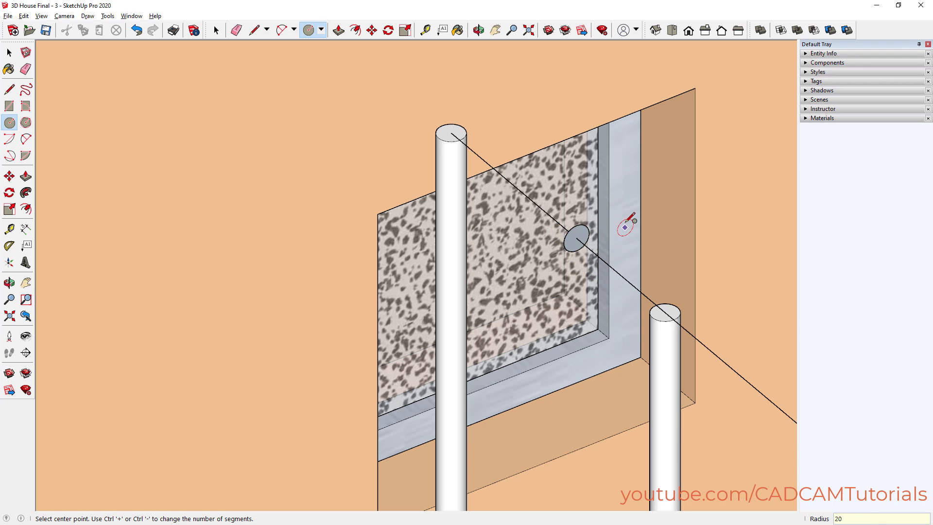
Copy the circle from its centre onto the upper landing's handrail line, between the two balusters nearest the parapet
{"action": "key", "text": "space"}
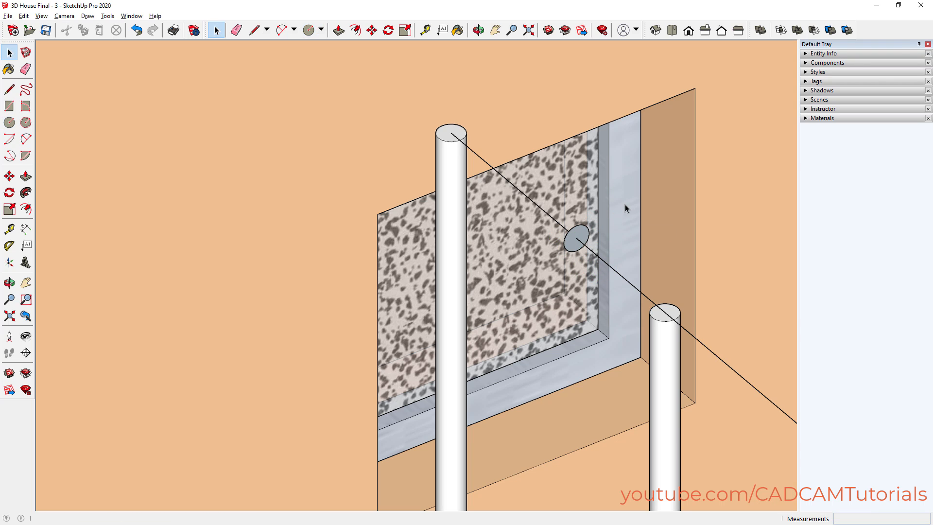
{"action": "left_click", "coordinate": [581, 239]}
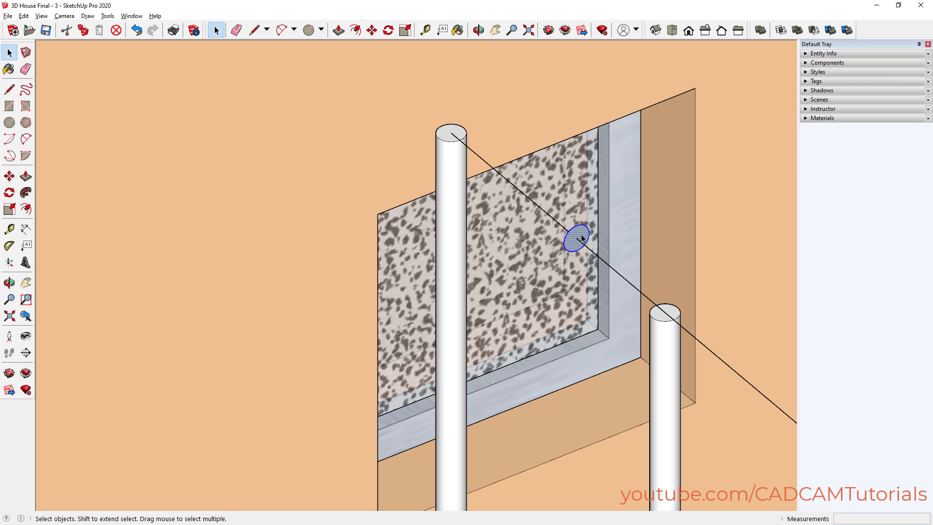
{"action": "left_click", "coordinate": [372, 31]}
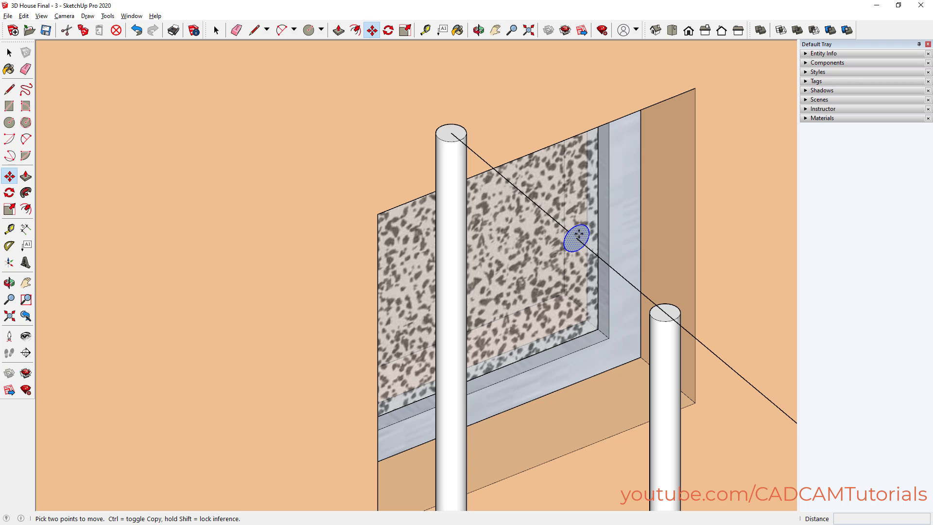
{"action": "left_click", "coordinate": [577, 238]}
{"action": "scroll", "coordinate": [617, 175], "scroll_direction": "down", "scroll_amount": 5}
{"action": "key", "text": "ctrl"}
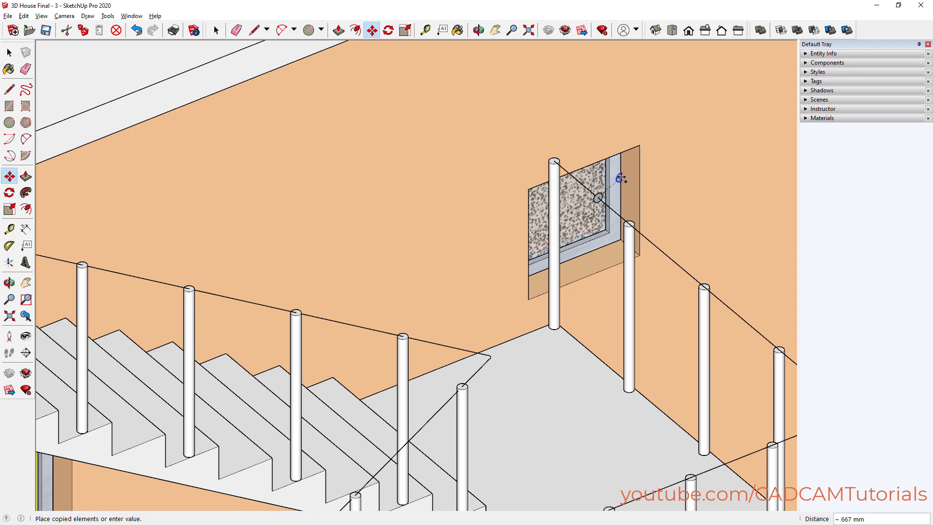
{"action": "scroll", "coordinate": [617, 155], "scroll_direction": "down", "scroll_amount": 5}
{"action": "scroll", "coordinate": [160, 183], "scroll_direction": "up", "scroll_amount": 10}
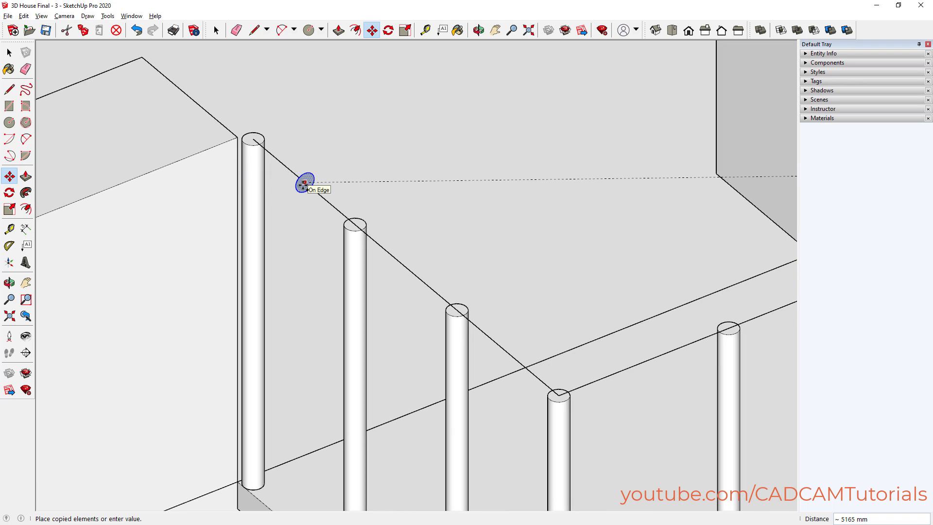
{"action": "left_click", "coordinate": [304, 182]}
{"action": "key", "text": "space"}
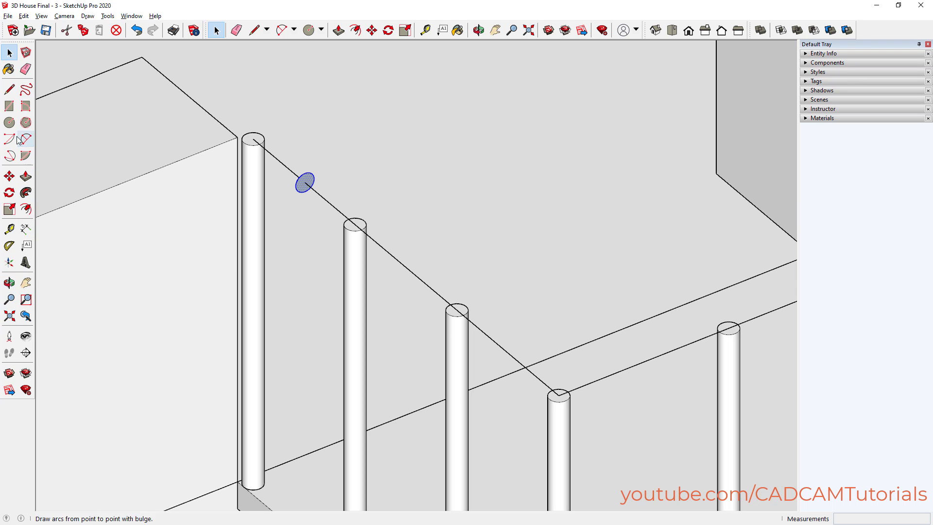
Hide the Large Tool Set and show it again
{"action": "right_click", "coordinate": [372, 30]}
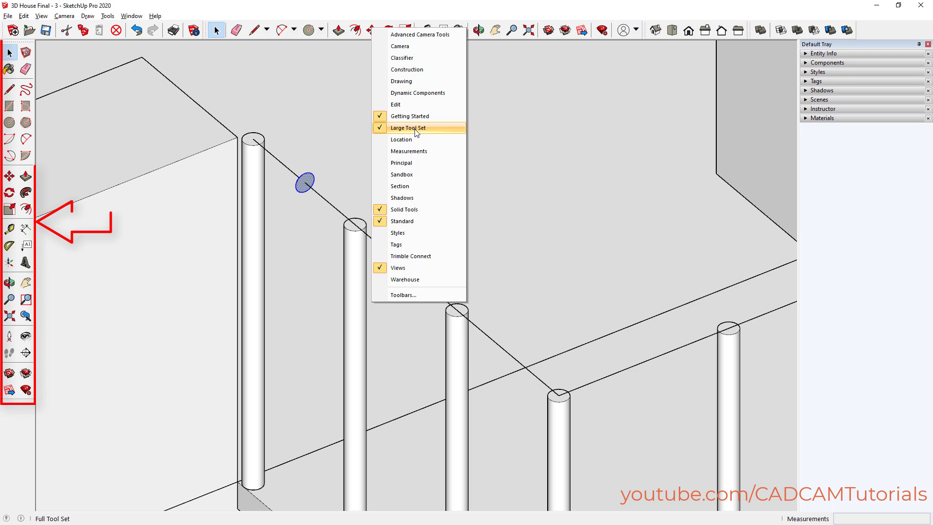
{"action": "left_click", "coordinate": [393, 129]}
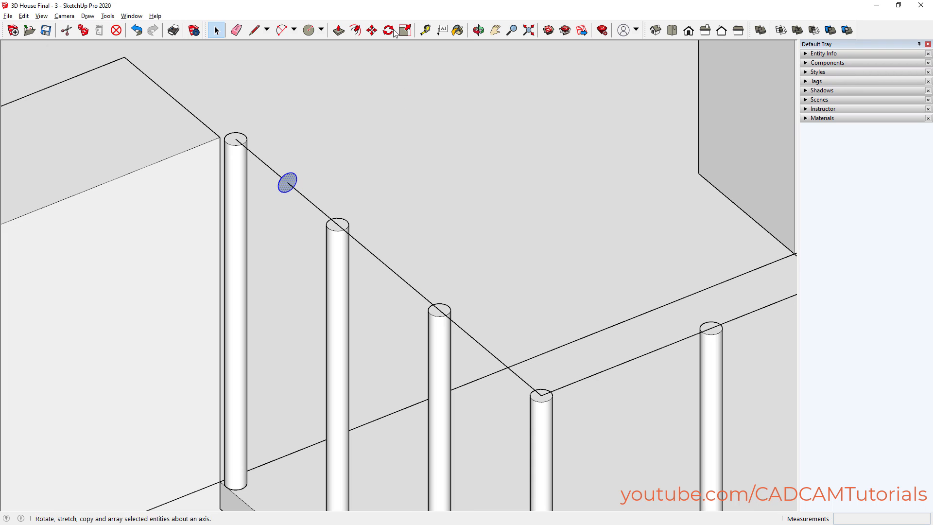
{"action": "right_click", "coordinate": [376, 31]}
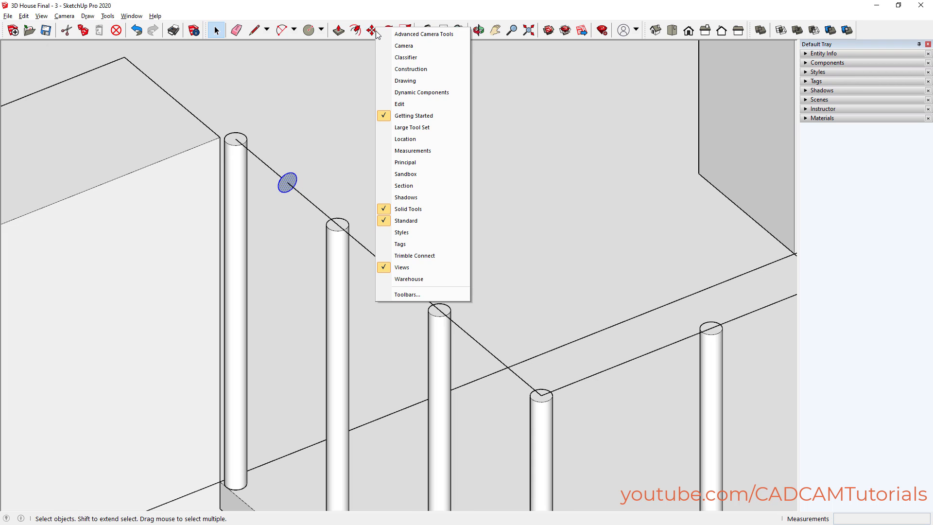
{"action": "left_click", "coordinate": [402, 129]}
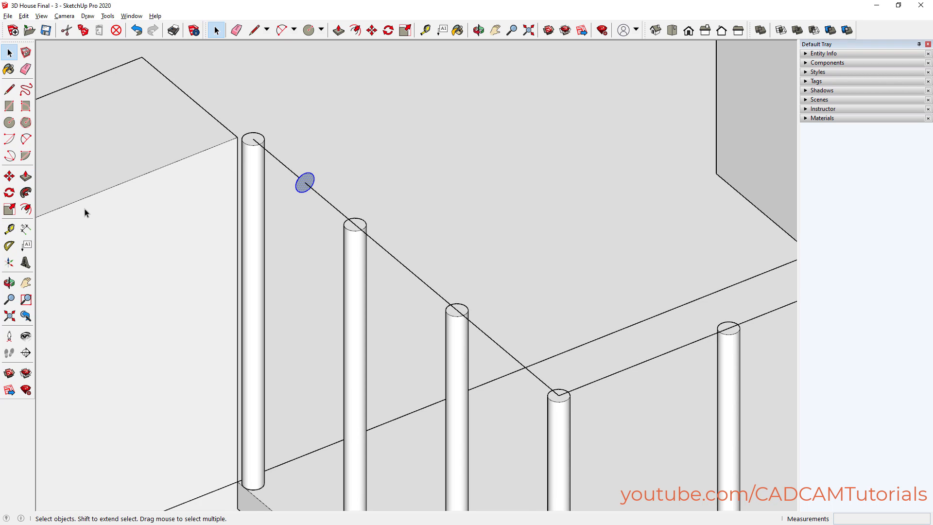
Use Follow Me to sweep the upper landing's circle along its handrail line to the upper flight's topmost baluster
{"action": "left_click", "coordinate": [25, 193]}
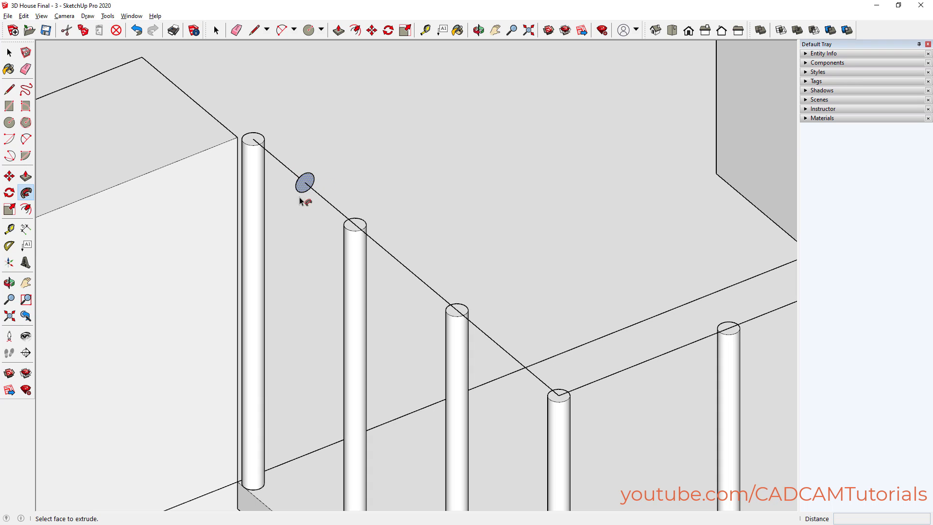
{"action": "middle_click_drag", "start_coordinate": [286, 217], "coordinate": [299, 190]}
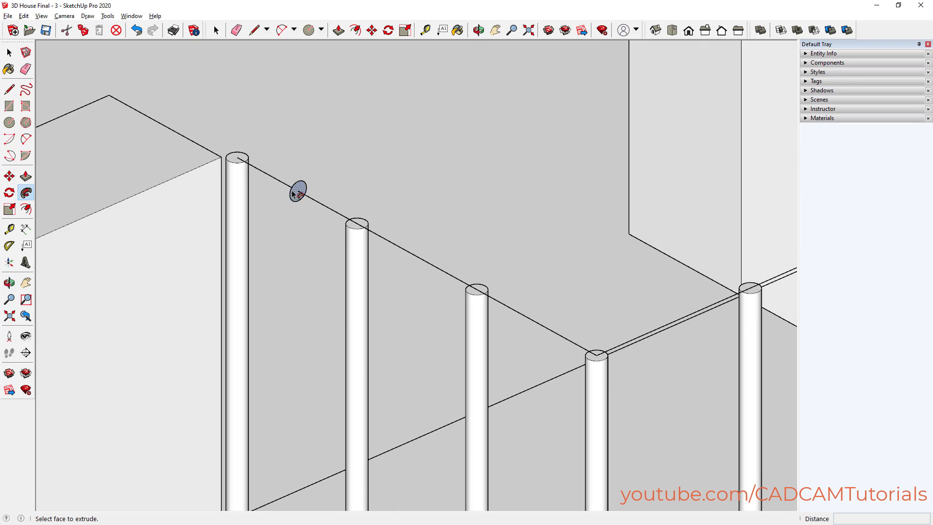
{"action": "scroll", "coordinate": [292, 195], "scroll_direction": "up", "scroll_amount": 5}
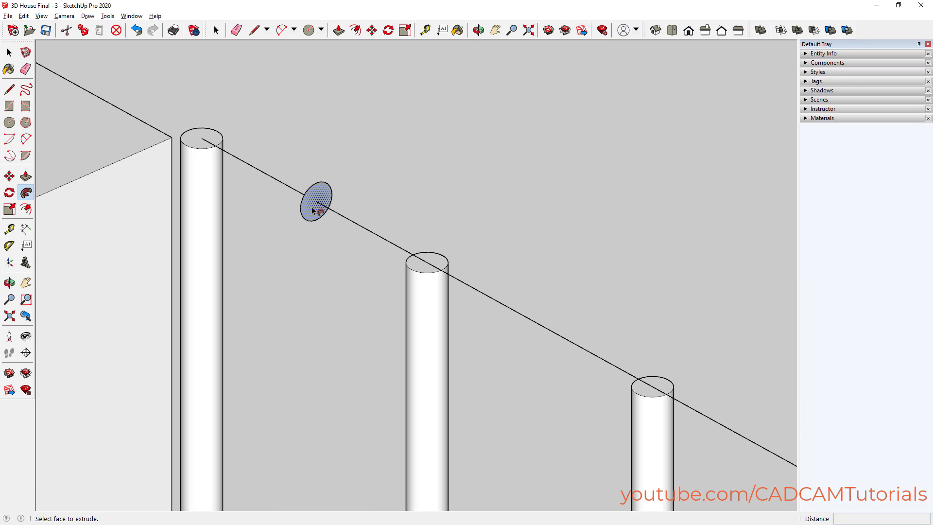
{"action": "left_click_drag", "start_coordinate": [312, 211], "coordinate": [525, 298]}
{"action": "scroll", "coordinate": [507, 296], "scroll_direction": "down", "scroll_amount": 3}
{"action": "scroll", "coordinate": [427, 253], "scroll_direction": "down", "scroll_amount": 4}
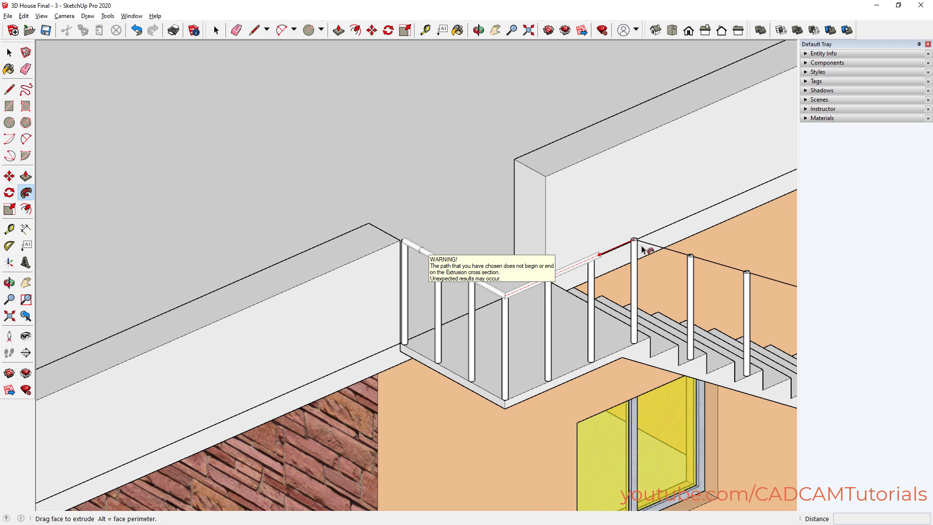
Continue the sweep down the upper flight, around the corner arc and down the lower flight's inner line to its bottommost baluster
{"action": "middle_click_drag", "start_coordinate": [643, 251], "coordinate": [110, 244], "text": "shift"}
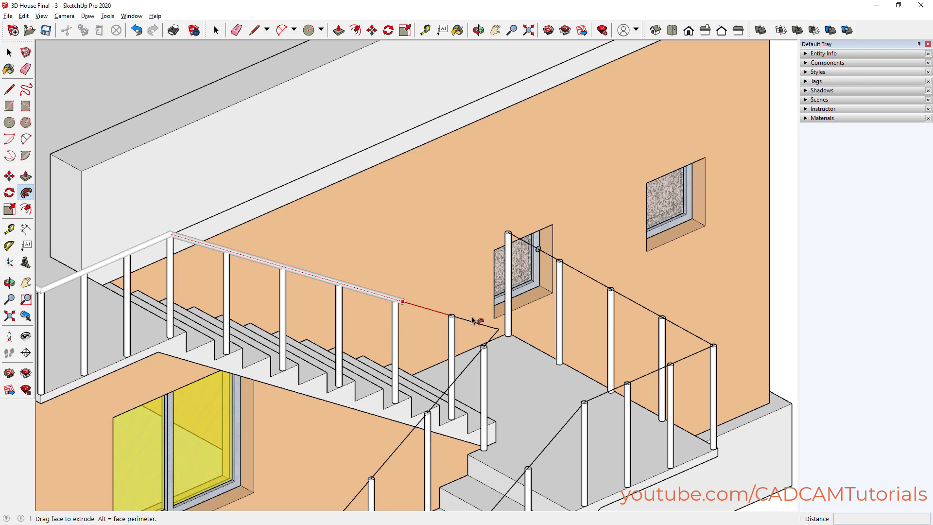
{"action": "scroll", "coordinate": [473, 319], "scroll_direction": "up", "scroll_amount": 4}
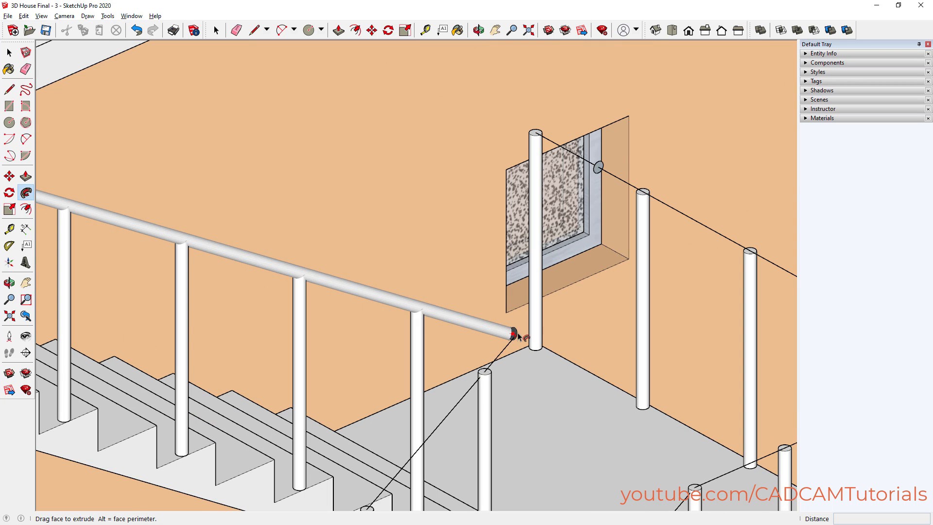
{"action": "scroll", "coordinate": [483, 379], "scroll_direction": "down", "scroll_amount": 2}
{"action": "scroll", "coordinate": [482, 373], "scroll_direction": "down", "scroll_amount": 2}
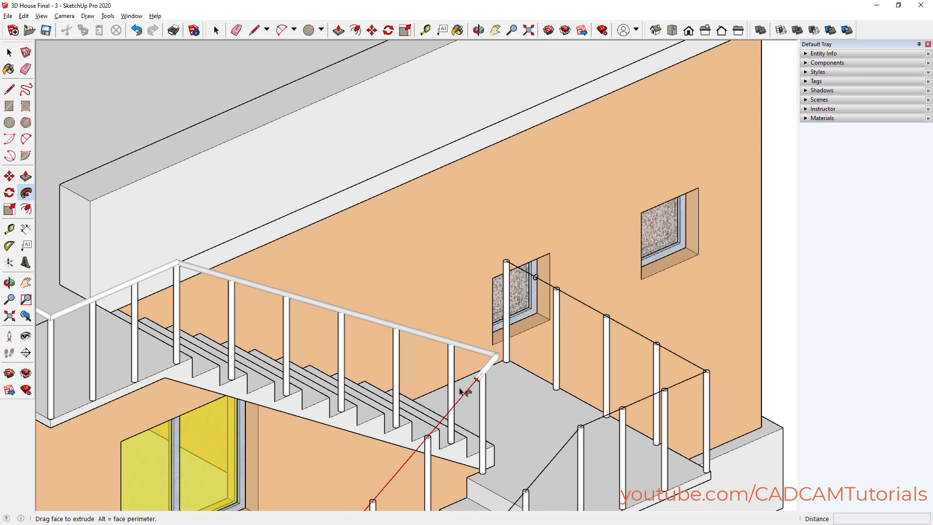
{"action": "middle_click_drag", "start_coordinate": [462, 388], "coordinate": [582, 75], "text": "shift"}
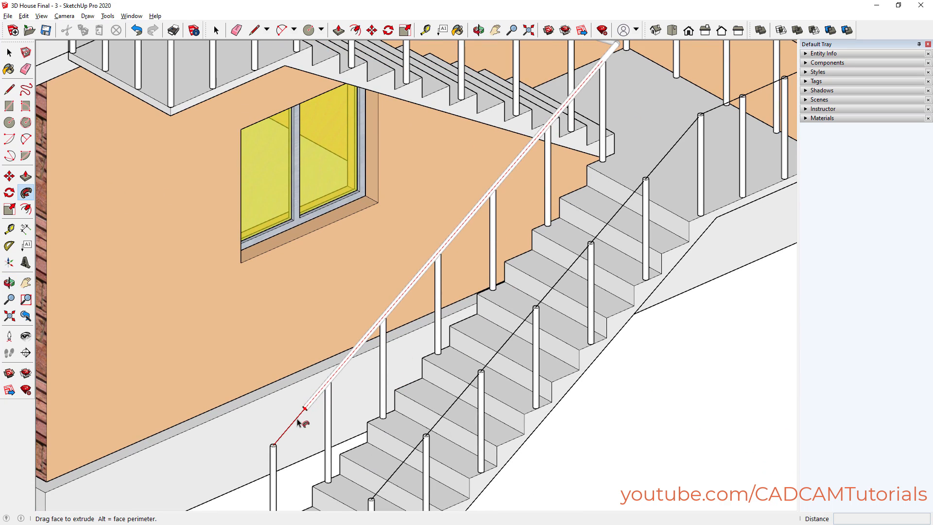
{"action": "left_click", "coordinate": [273, 445]}
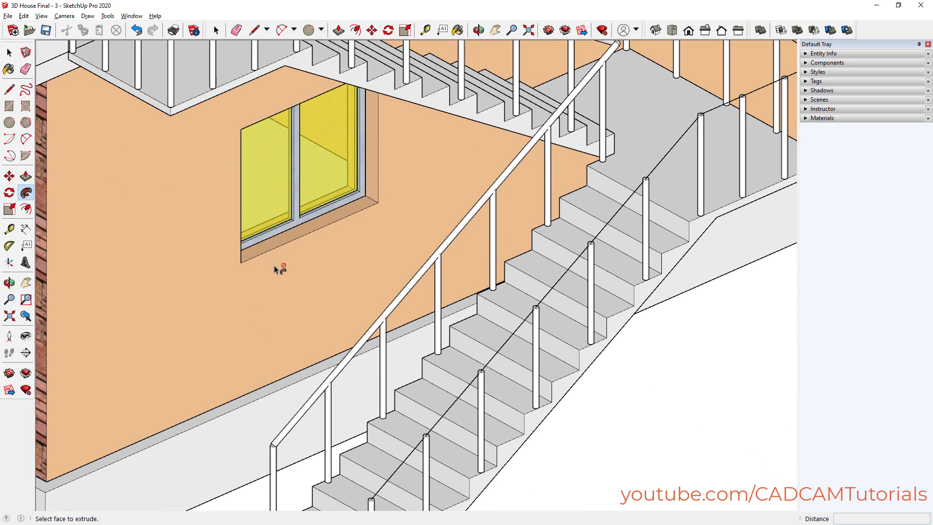
Use Follow Me to sweep the lower landing's circle along its outer handrail line and down the lower flight to the bottommost outer baluster
{"action": "scroll", "coordinate": [274, 267], "scroll_direction": "down", "scroll_amount": 2}
{"action": "scroll", "coordinate": [544, 47], "scroll_direction": "up", "scroll_amount": 8}
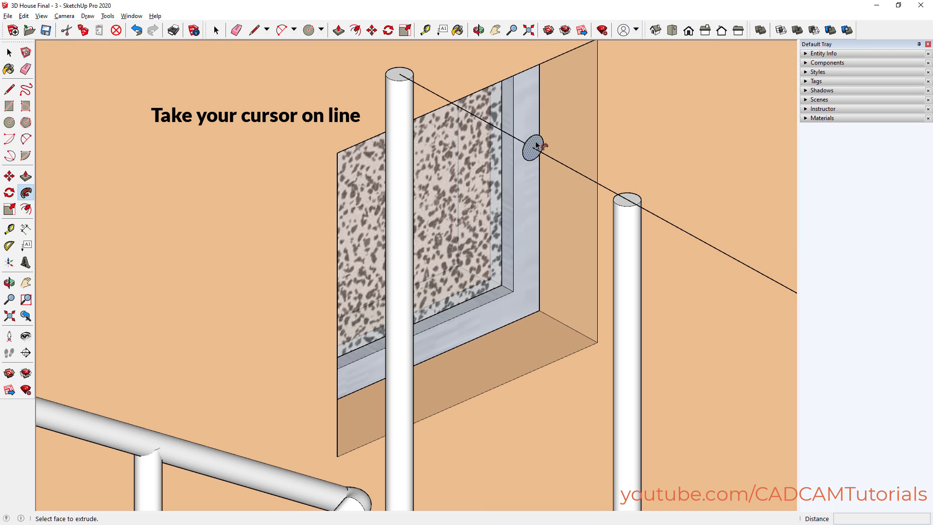
{"action": "left_click", "coordinate": [536, 140]}
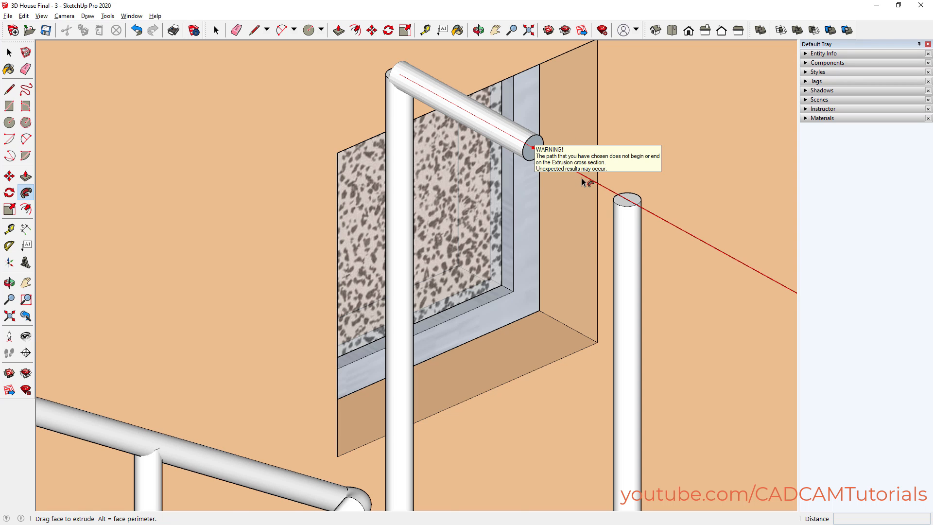
{"action": "scroll", "coordinate": [583, 182], "scroll_direction": "down", "scroll_amount": 2}
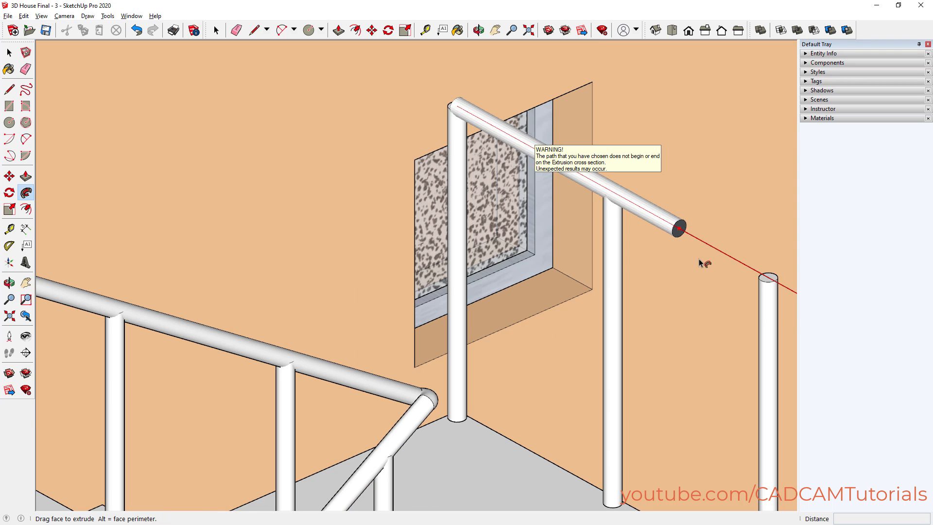
{"action": "middle_click_drag", "start_coordinate": [681, 255], "coordinate": [436, 100], "text": "shift"}
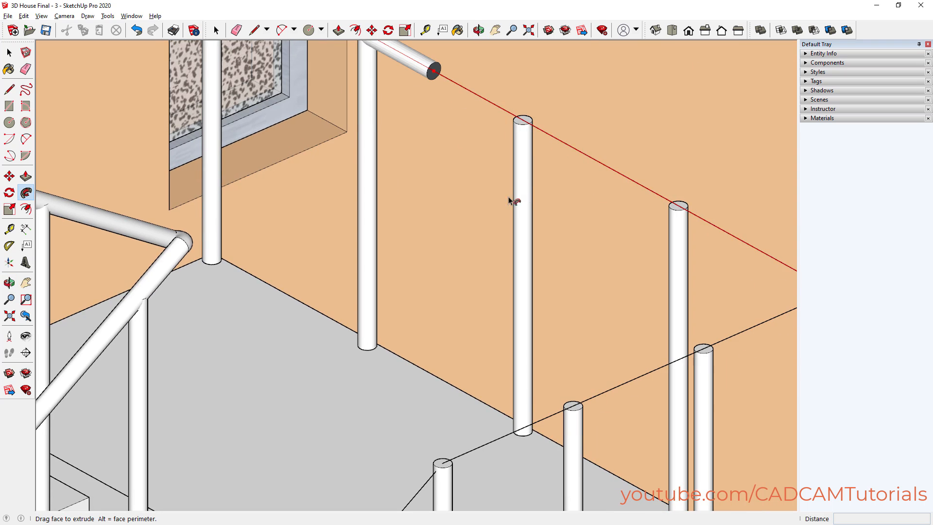
{"action": "scroll", "coordinate": [513, 201], "scroll_direction": "down", "scroll_amount": 3}
{"action": "scroll", "coordinate": [526, 216], "scroll_direction": "down", "scroll_amount": 3}
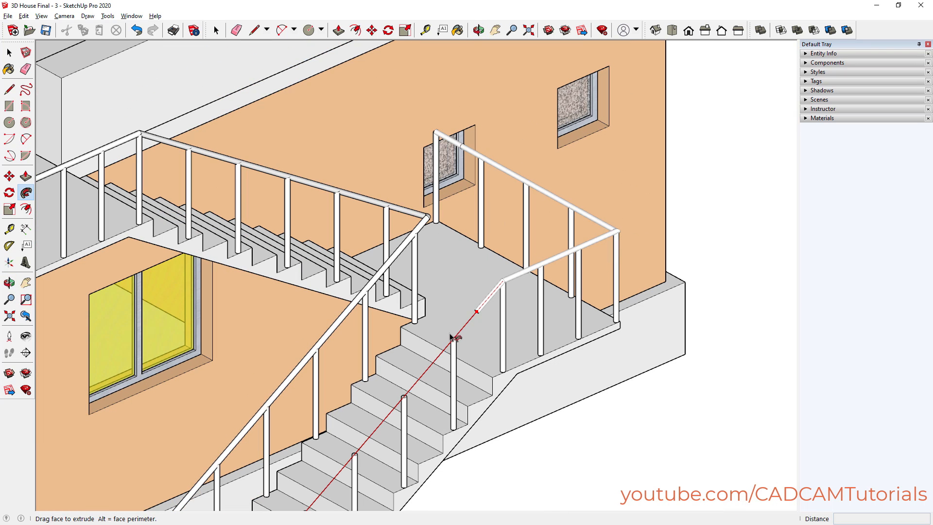
{"action": "middle_click_drag", "start_coordinate": [408, 369], "coordinate": [580, 115], "text": "shift"}
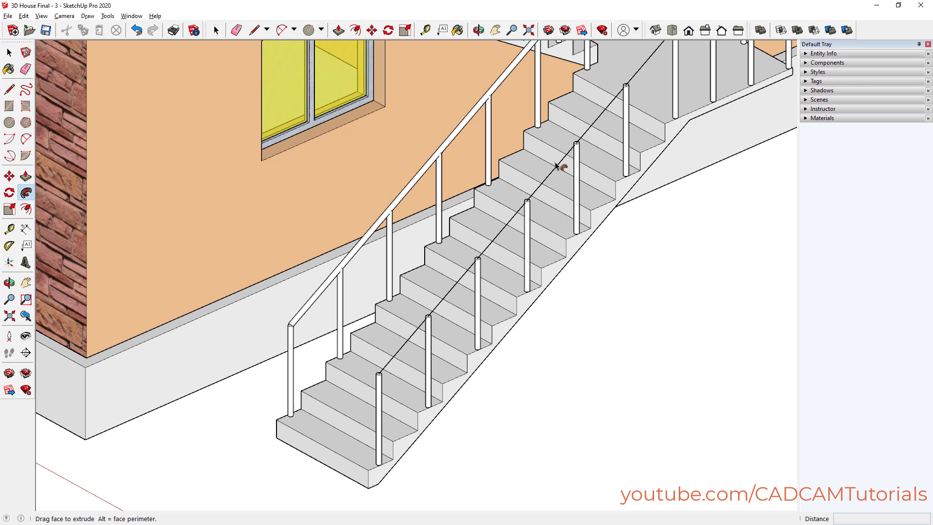
{"action": "left_click", "coordinate": [382, 378]}
{"action": "key", "text": "space"}
Extend the bottom end face of the lower flight's outer handrail by 200 mm with Push/Pull
{"action": "scroll", "coordinate": [401, 354], "scroll_direction": "up", "scroll_amount": 6}
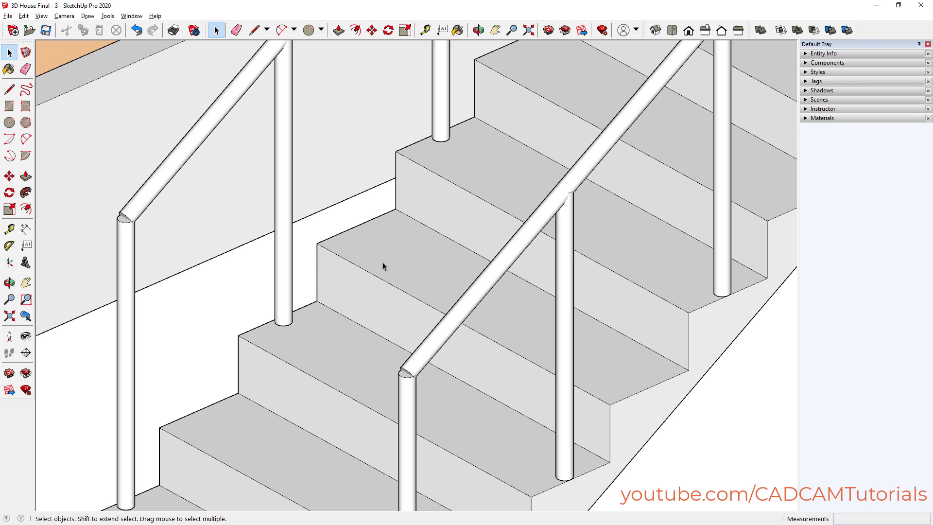
{"action": "left_click", "coordinate": [338, 30]}
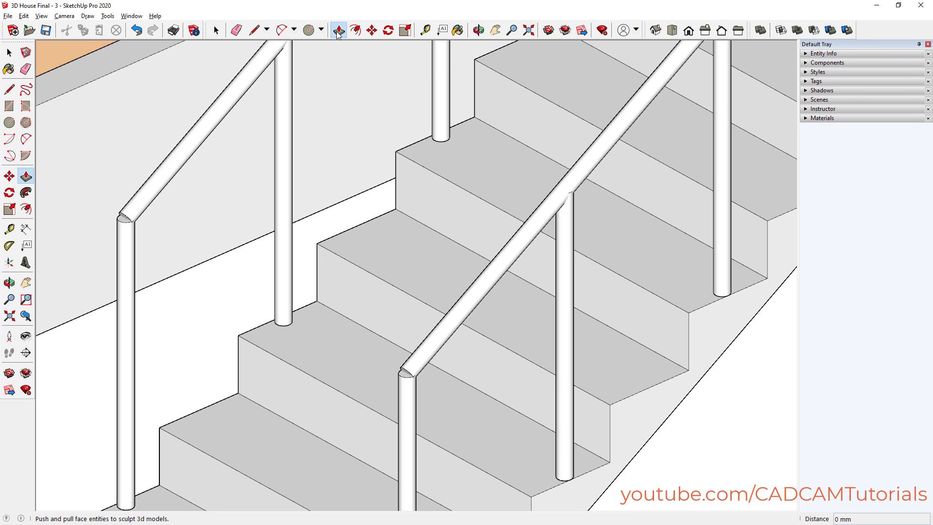
{"action": "scroll", "coordinate": [408, 387], "scroll_direction": "up", "scroll_amount": 5}
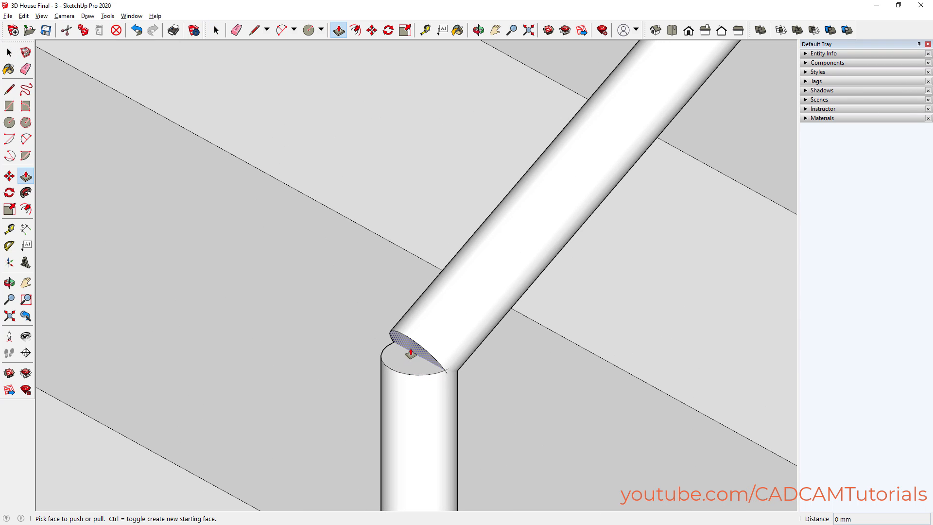
{"action": "left_click", "coordinate": [412, 350]}
{"action": "scroll", "coordinate": [408, 311], "scroll_direction": "down", "scroll_amount": 5}
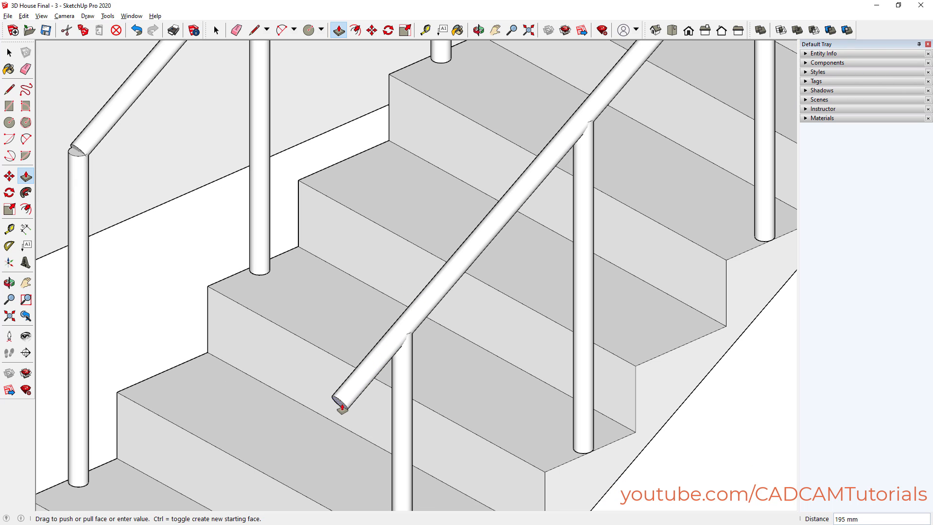
{"action": "type", "text": "200"}
{"action": "key", "text": "Return"}
Push/Pull the bottom end face of the lower flight's inner handrail outward by 200 mm as well
{"action": "scroll", "coordinate": [73, 134], "scroll_direction": "up", "scroll_amount": 3}
{"action": "scroll", "coordinate": [80, 171], "scroll_direction": "up", "scroll_amount": 5}
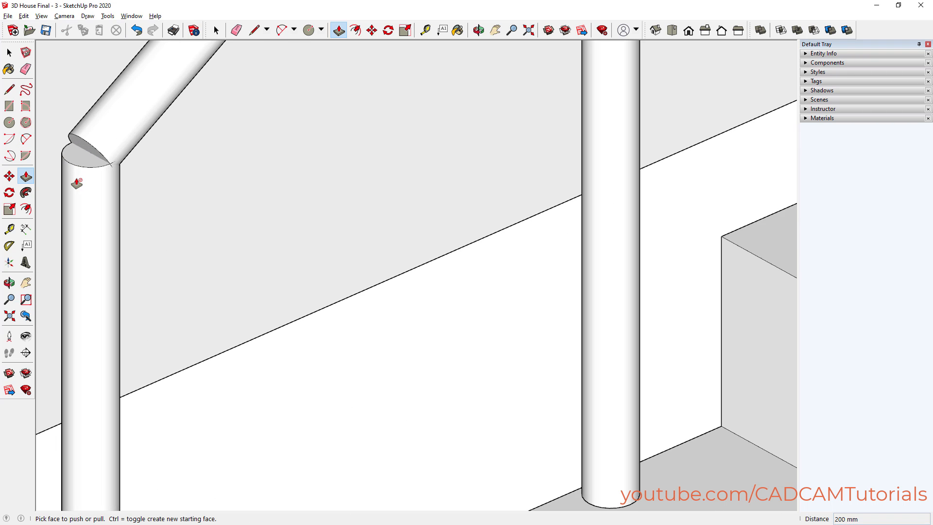
{"action": "left_click", "coordinate": [90, 140]}
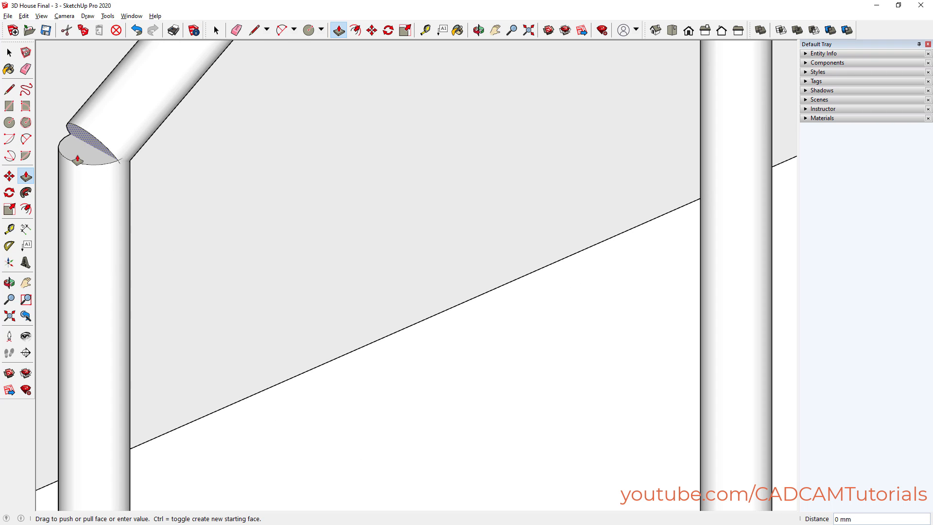
{"action": "scroll", "coordinate": [119, 194], "scroll_direction": "down", "scroll_amount": 6}
{"action": "scroll", "coordinate": [124, 193], "scroll_direction": "down", "scroll_amount": 3}
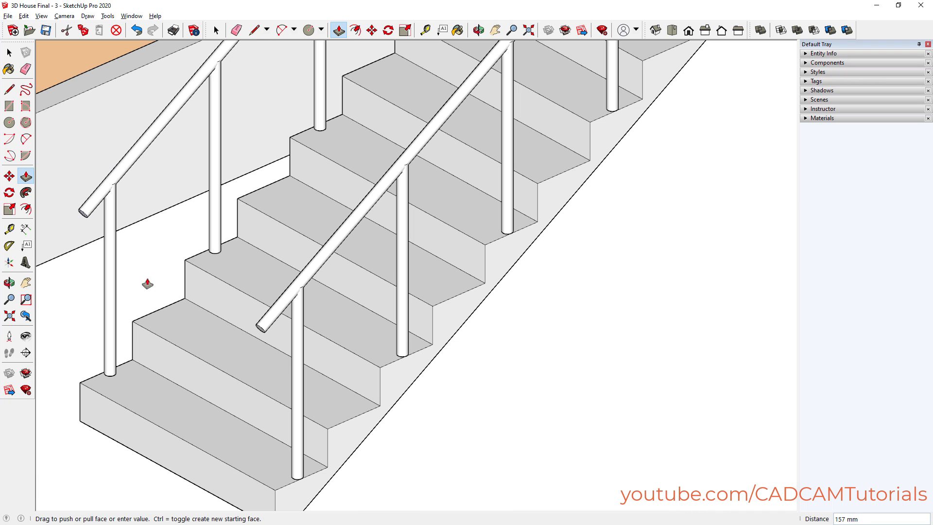
{"action": "left_click", "coordinate": [263, 329]}
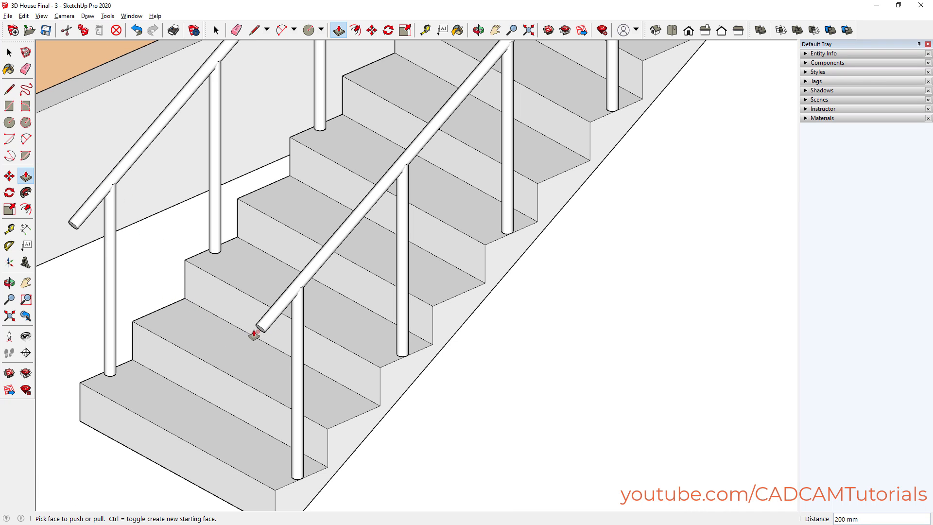
{"action": "scroll", "coordinate": [266, 307], "scroll_direction": "down", "scroll_amount": 5}
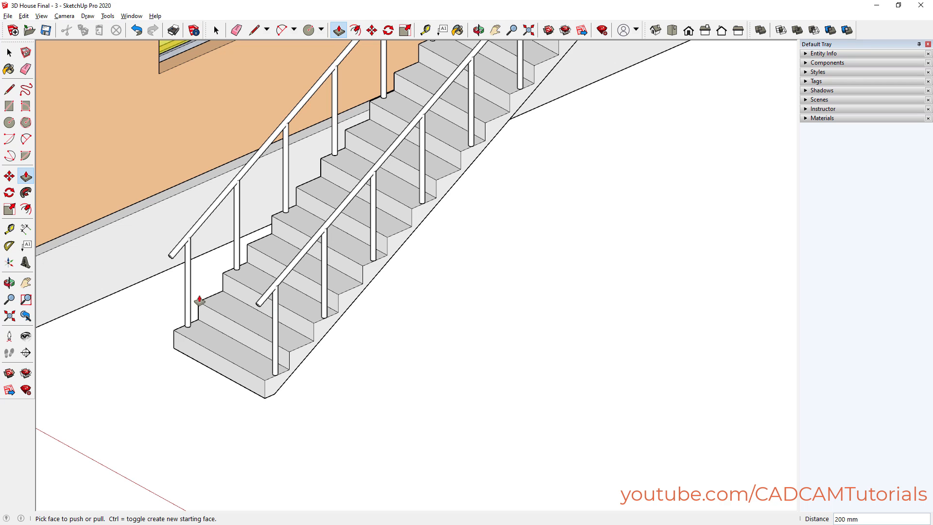
{"action": "key", "text": "space"}
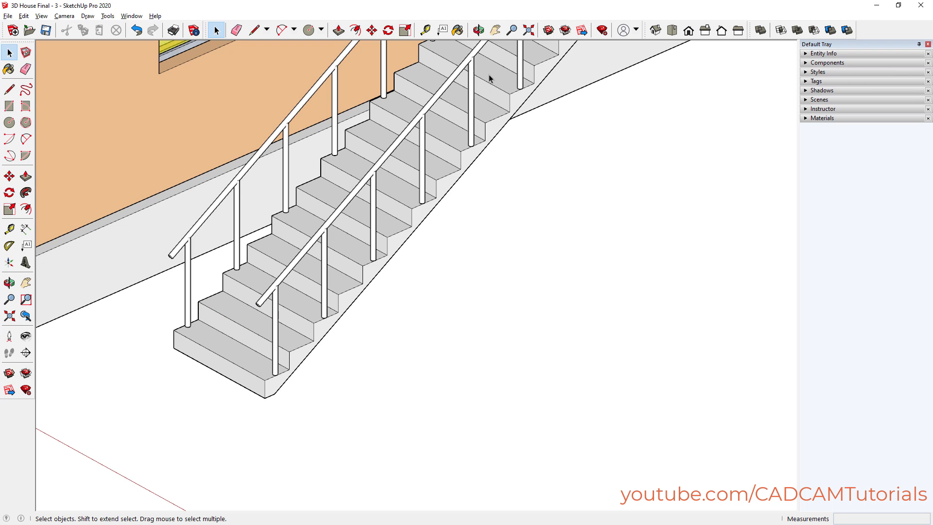
Place a guide line on the ground 5000 mm out from the plinth's bottom edge on the entrance side of the house
{"action": "left_click", "coordinate": [528, 30]}
{"action": "key", "text": "o"}
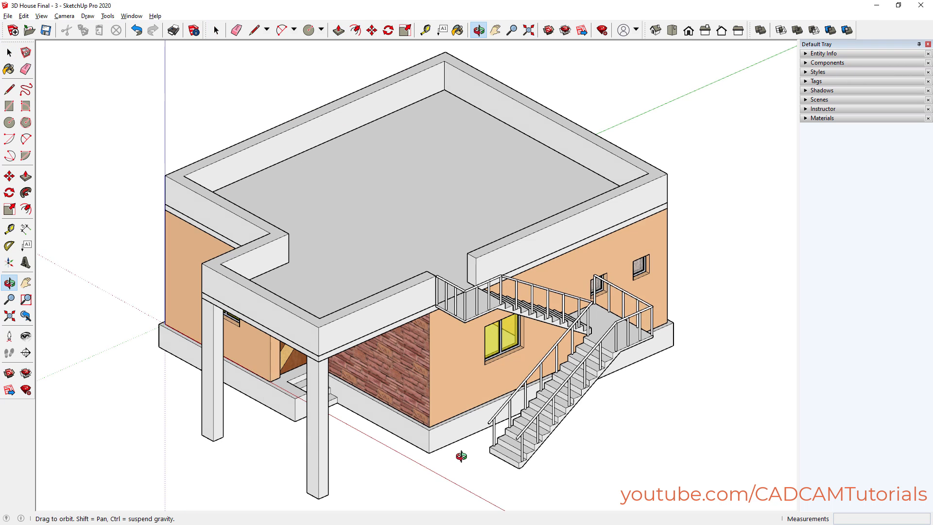
{"action": "left_click_drag", "start_coordinate": [461, 456], "coordinate": [616, 328]}
{"action": "key", "text": "space"}
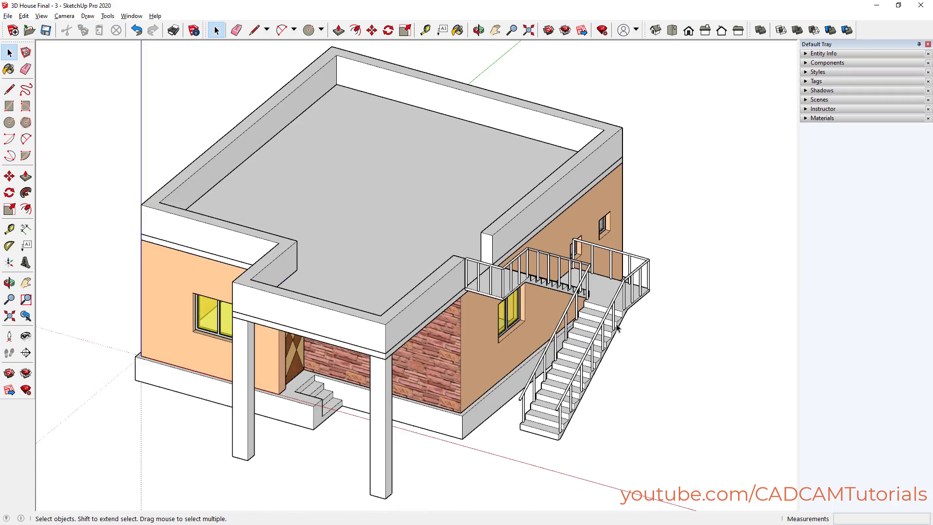
{"action": "scroll", "coordinate": [506, 310], "scroll_direction": "down", "scroll_amount": 3}
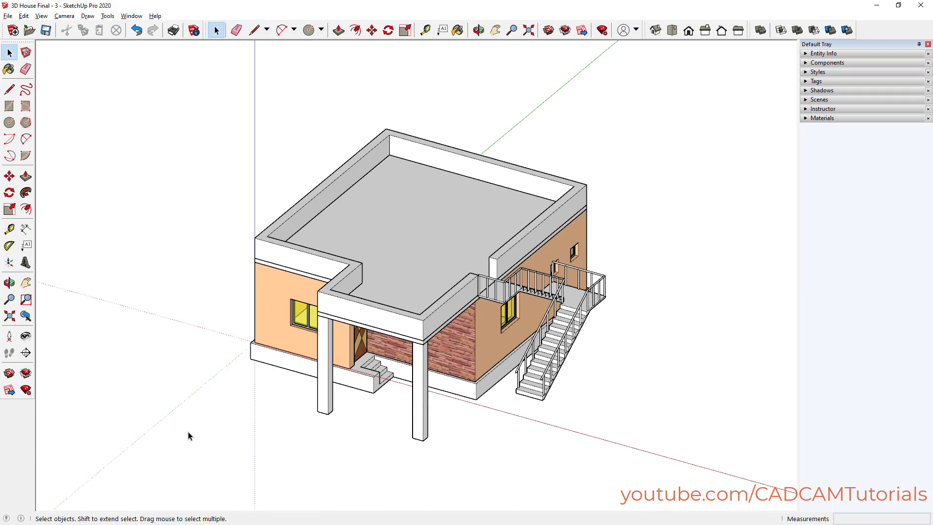
{"action": "middle_click_drag", "start_coordinate": [386, 340], "coordinate": [318, 248]}
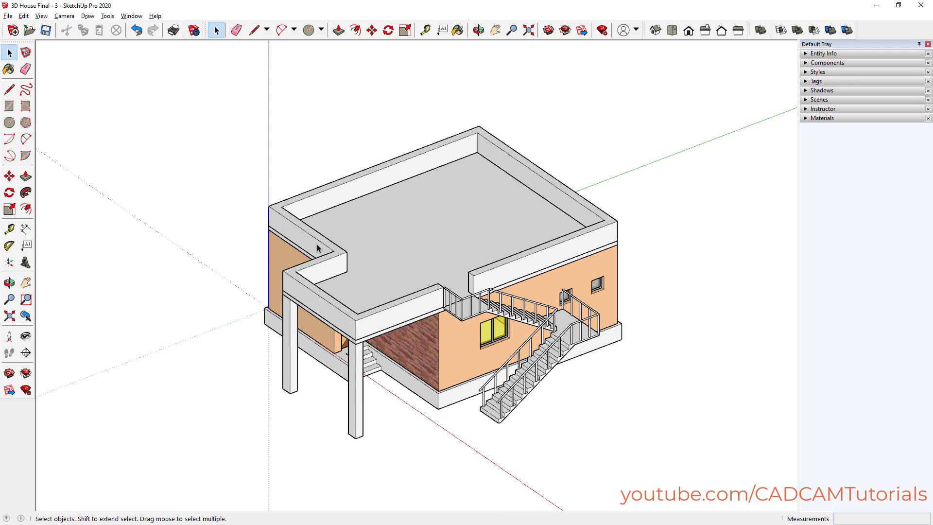
{"action": "left_click", "coordinate": [426, 30]}
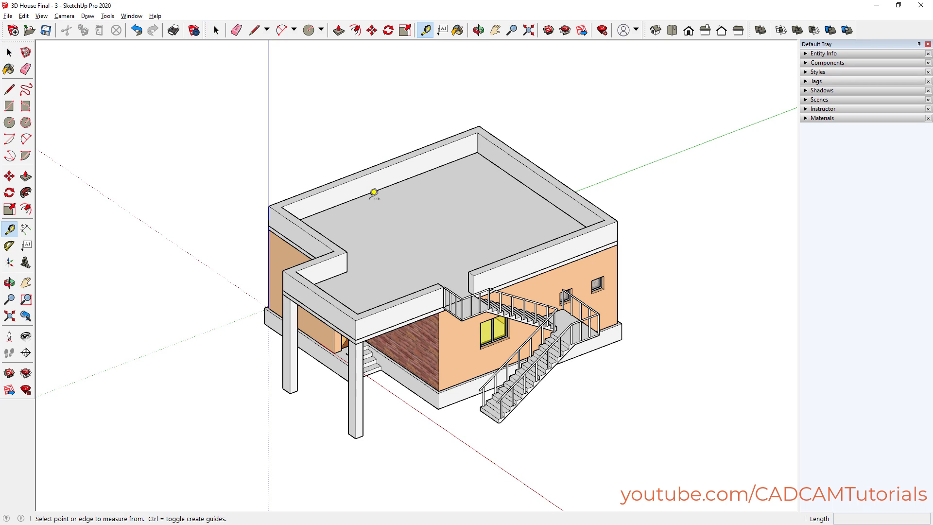
{"action": "left_click", "coordinate": [324, 363]}
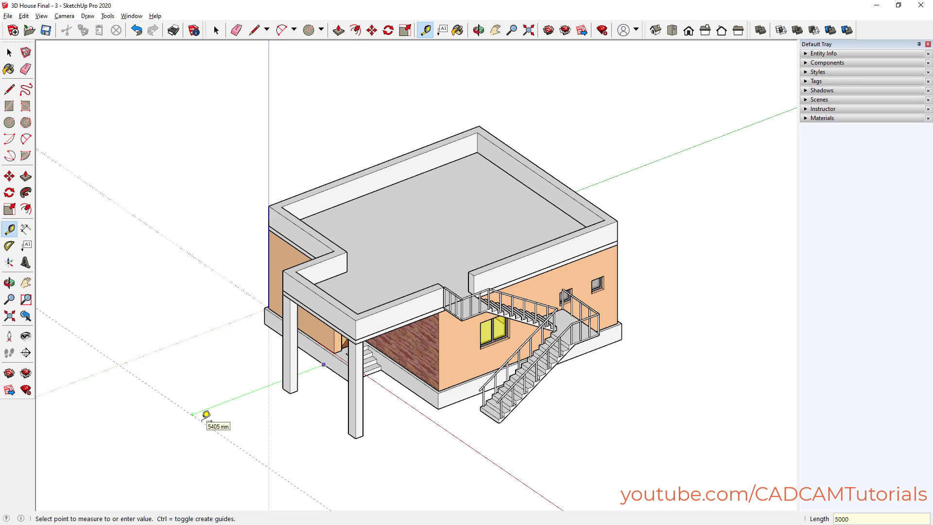
{"action": "key", "text": "Return"}
Place a guide line 5000 mm out from the plinth's bottom edge on the staircase side
{"action": "scroll", "coordinate": [187, 224], "scroll_direction": "down", "scroll_amount": 2}
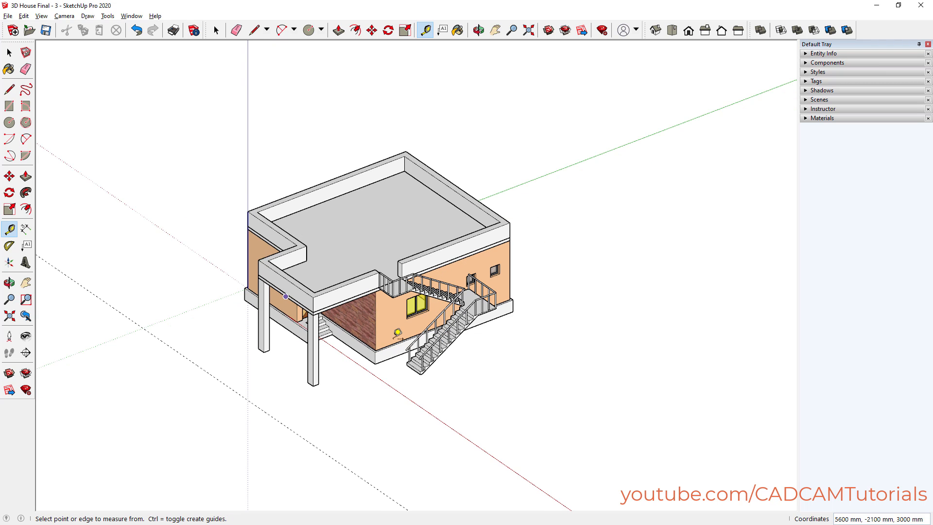
{"action": "scroll", "coordinate": [503, 351], "scroll_direction": "up", "scroll_amount": 2}
{"action": "left_click", "coordinate": [476, 312]}
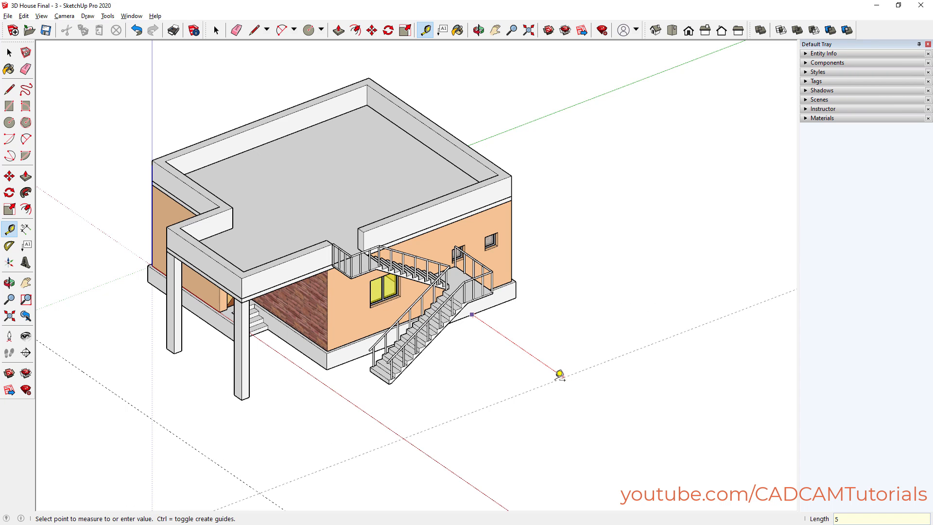
{"action": "left_click", "coordinate": [559, 374]}
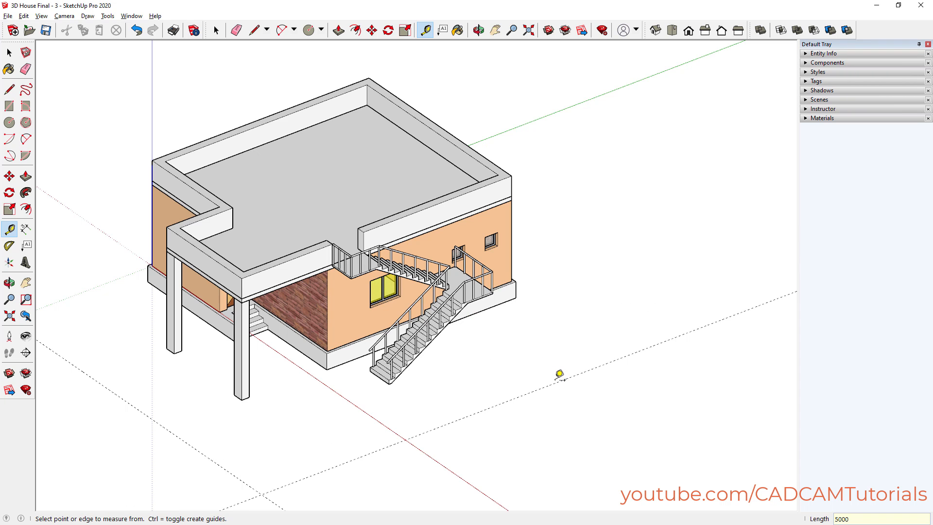
Place a guide line 5000 mm out from the plinth's bottom edge on the rear side, opposite the entrance
{"action": "middle_click_drag", "start_coordinate": [622, 376], "coordinate": [217, 369]}
{"action": "left_click", "coordinate": [592, 347]}
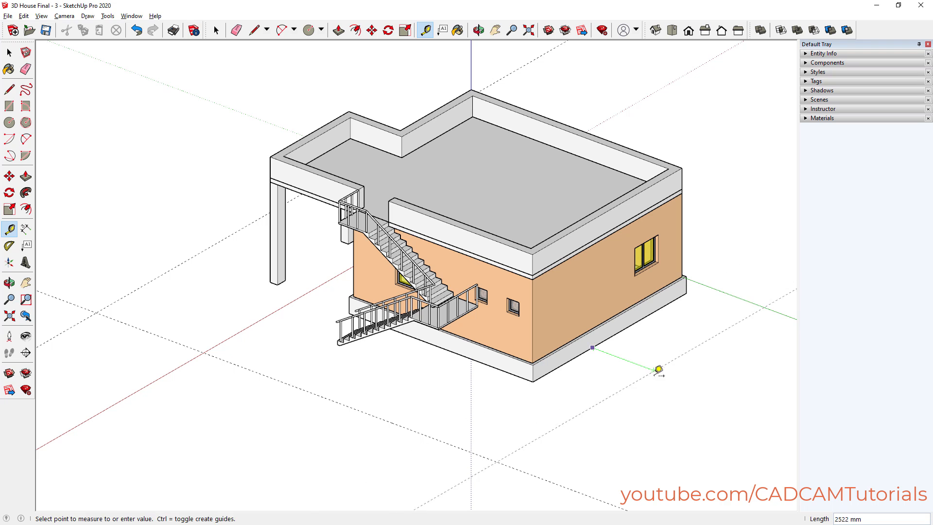
{"action": "key", "text": "Return"}
Place a guide line 5000 mm out from the plinth's bottom edge on the two-window side, opposite the staircase
{"action": "scroll", "coordinate": [589, 291], "scroll_direction": "down", "scroll_amount": 3}
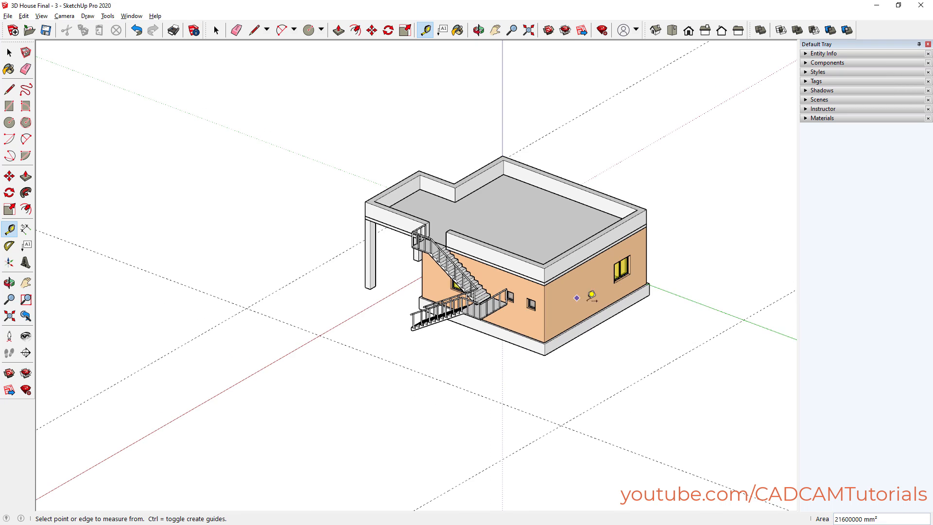
{"action": "middle_click_drag", "start_coordinate": [589, 291], "coordinate": [152, 365]}
{"action": "left_click", "coordinate": [534, 396]}
{"action": "type", "text": "5000"}
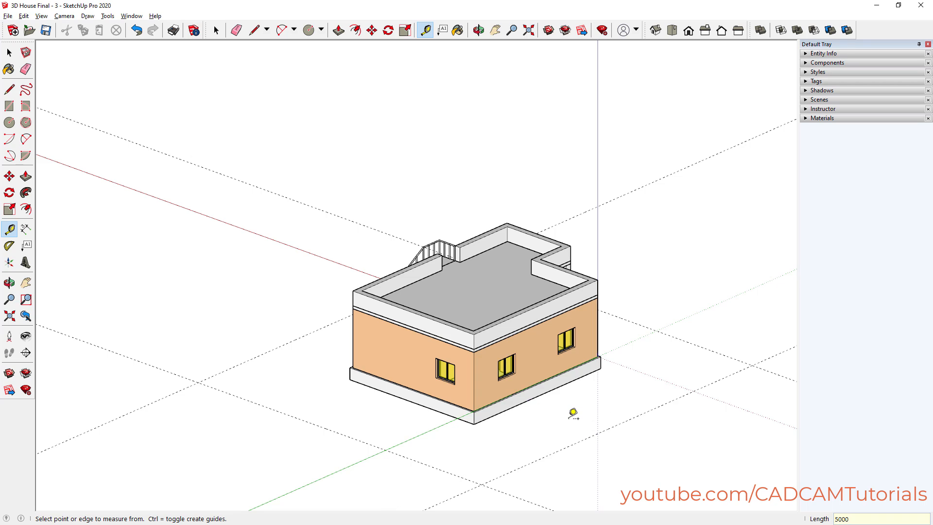
{"action": "key", "text": "space"}
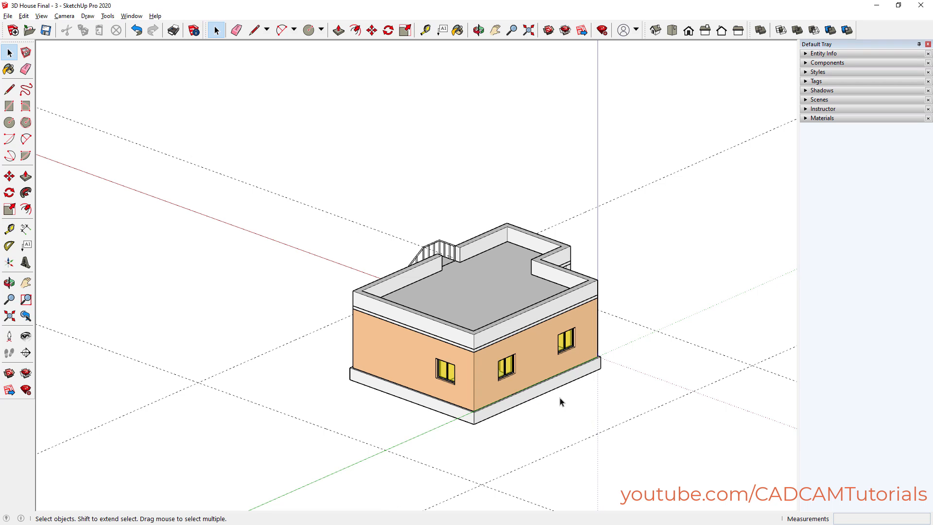
Draw a 17800 × 18800 mm ground rectangle around the house between opposite intersections of the four guide lines
{"action": "left_click", "coordinate": [11, 111]}
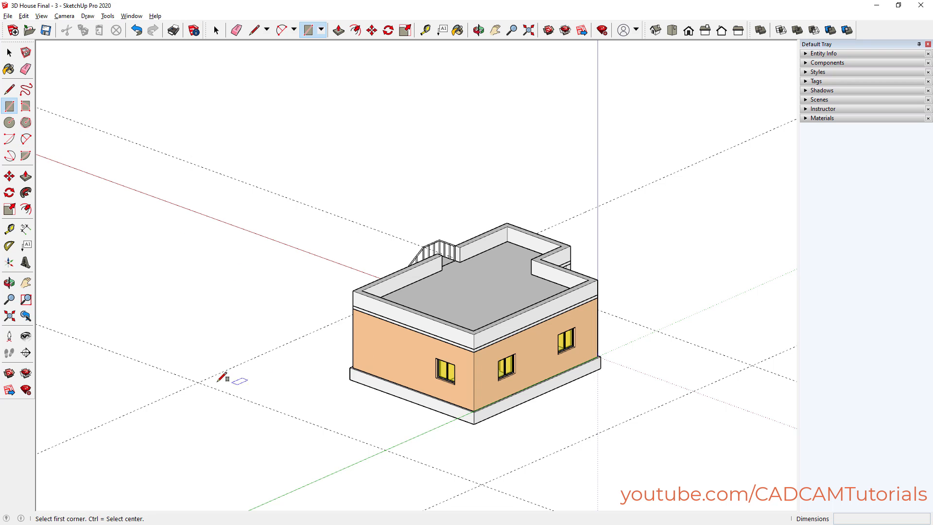
{"action": "left_click", "coordinate": [197, 382]}
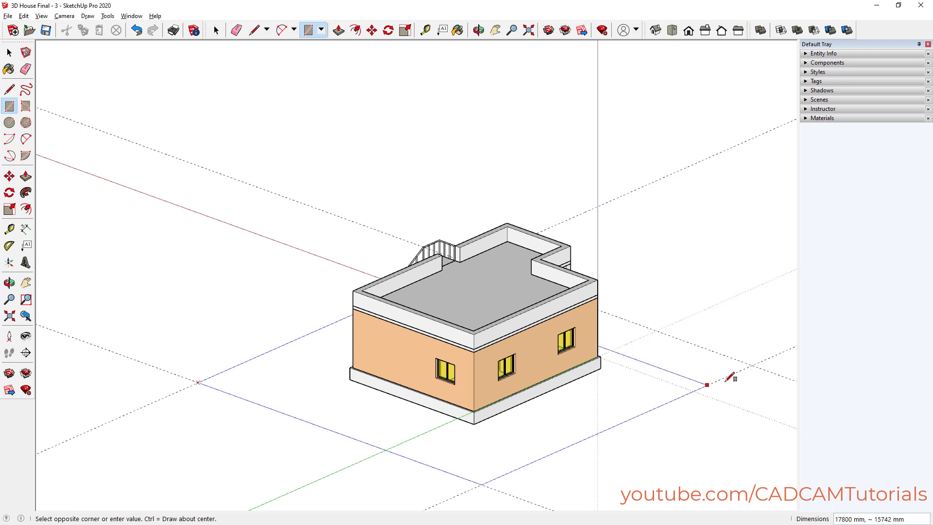
{"action": "left_click", "coordinate": [752, 365]}
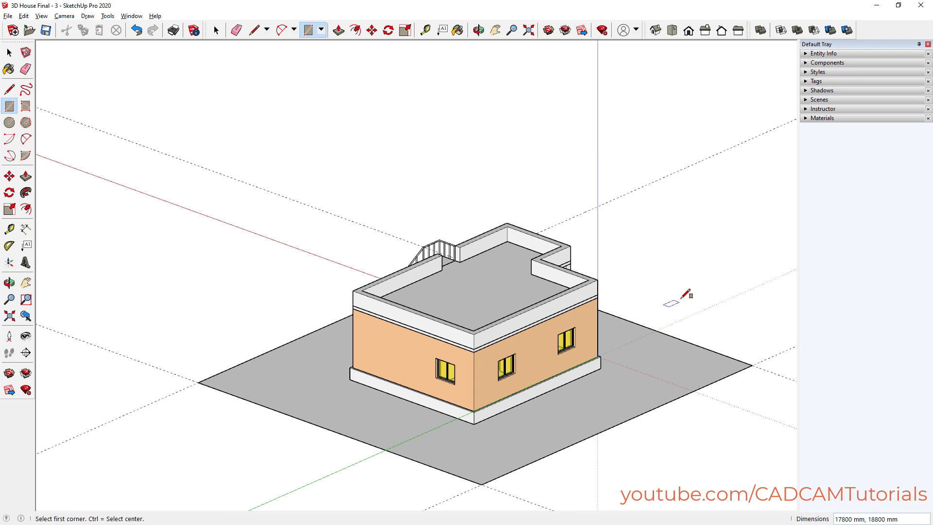
{"action": "key", "text": "space"}
{"action": "scroll", "coordinate": [718, 317], "scroll_direction": "down", "scroll_amount": 3}
{"action": "middle_click_drag", "start_coordinate": [718, 317], "coordinate": [225, 379]}
{"action": "scroll", "coordinate": [401, 330], "scroll_direction": "up", "scroll_amount": 5}
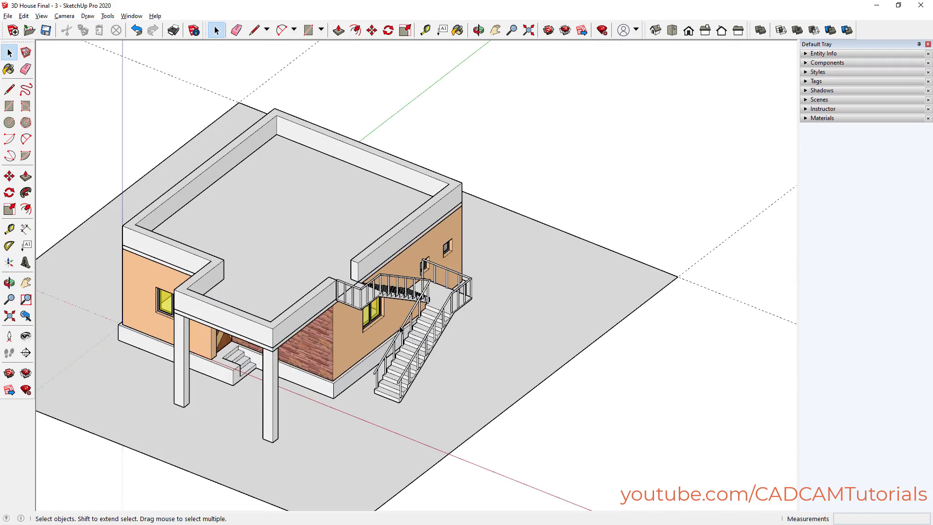
{"action": "scroll", "coordinate": [401, 330], "scroll_direction": "up", "scroll_amount": 5}
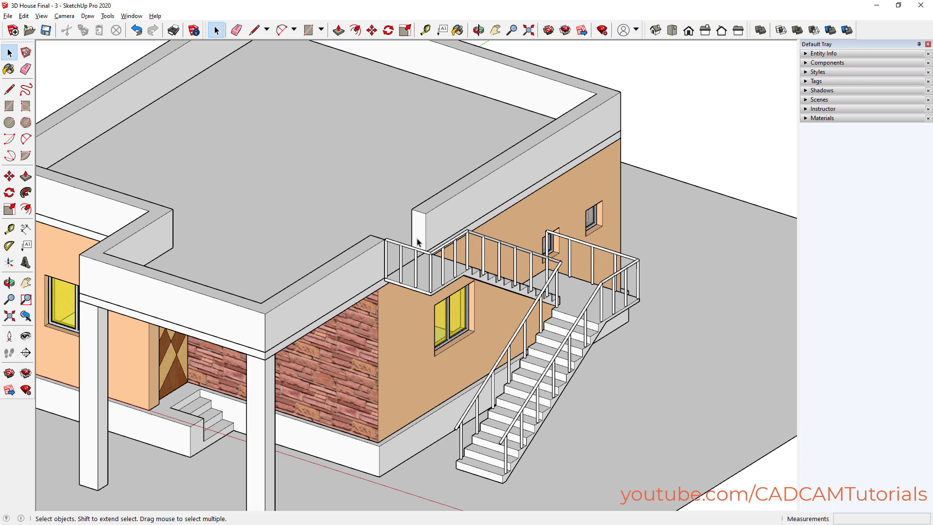
{"action": "scroll", "coordinate": [541, 349], "scroll_direction": "up", "scroll_amount": 2}
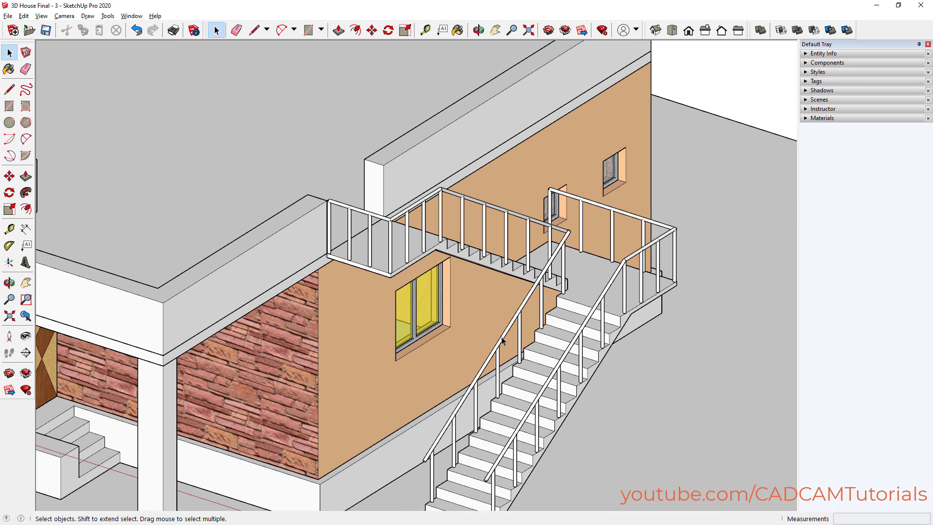
Turn the inner and the outer swept staircase handrails into two separate groups
{"action": "left_click", "coordinate": [502, 338]}
{"action": "right_click", "coordinate": [514, 317]}
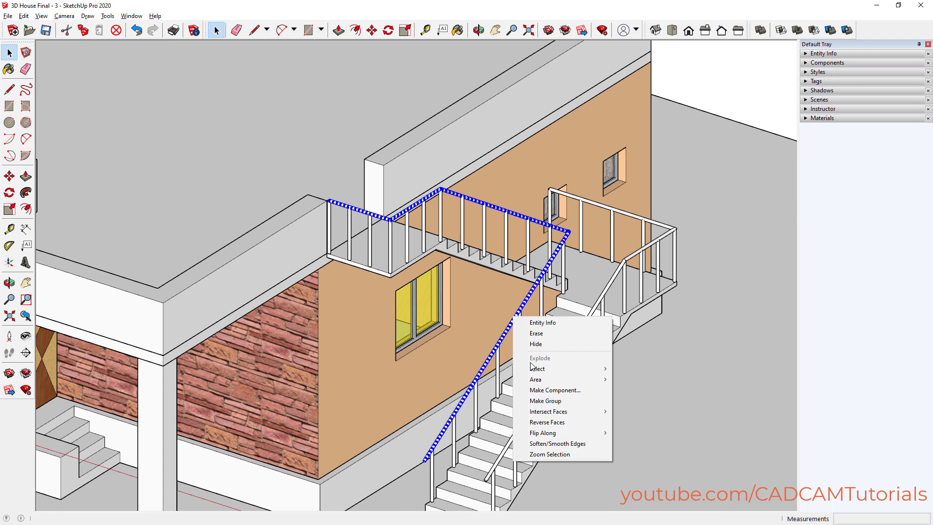
{"action": "left_click", "coordinate": [545, 400]}
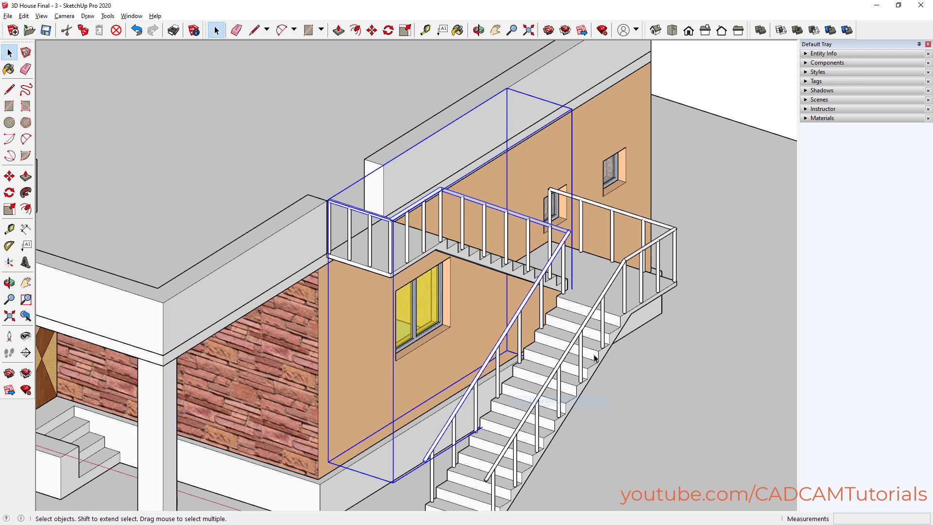
{"action": "left_click", "coordinate": [586, 323]}
{"action": "right_click", "coordinate": [587, 322]}
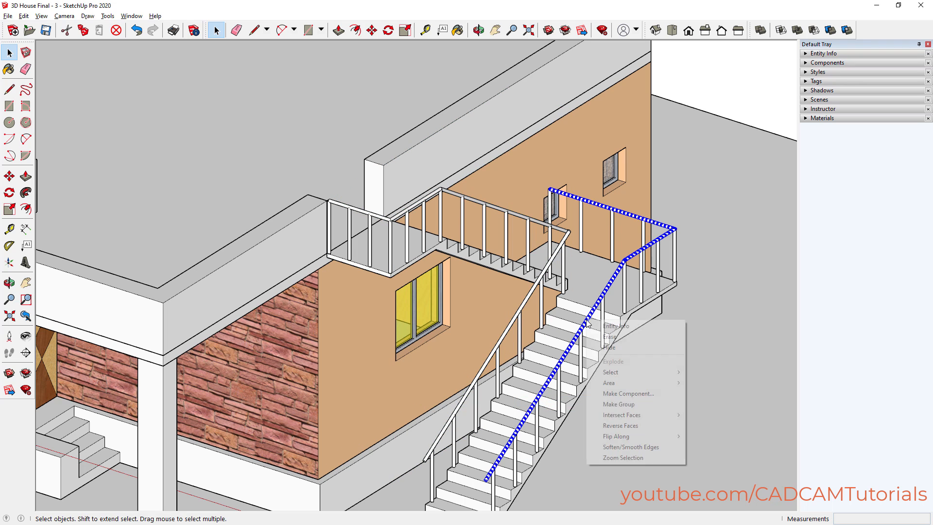
{"action": "left_click", "coordinate": [622, 408]}
{"action": "scroll", "coordinate": [686, 156], "scroll_direction": "down", "scroll_amount": 3}
{"action": "left_click", "coordinate": [686, 157]}
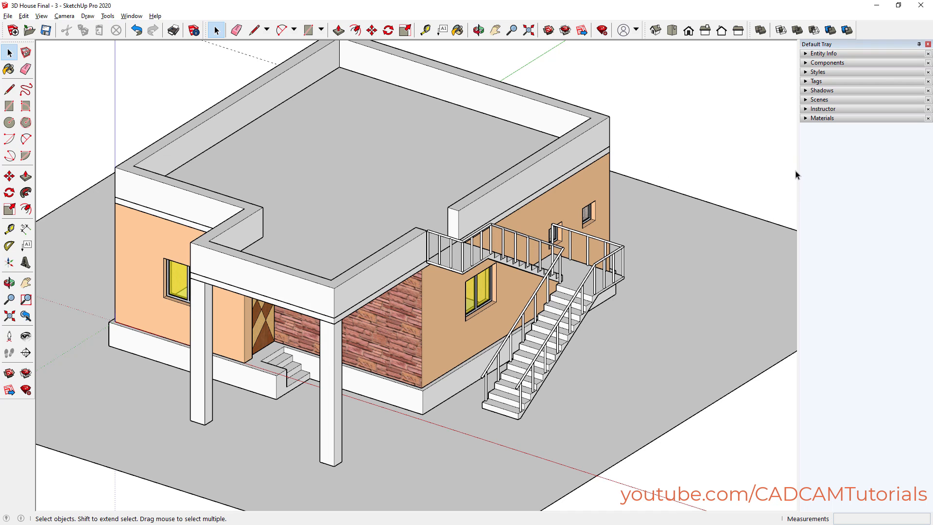
Paint the roof slab and both front porch columns with Color C01 from the Colors collection
{"action": "left_click", "coordinate": [805, 118]}
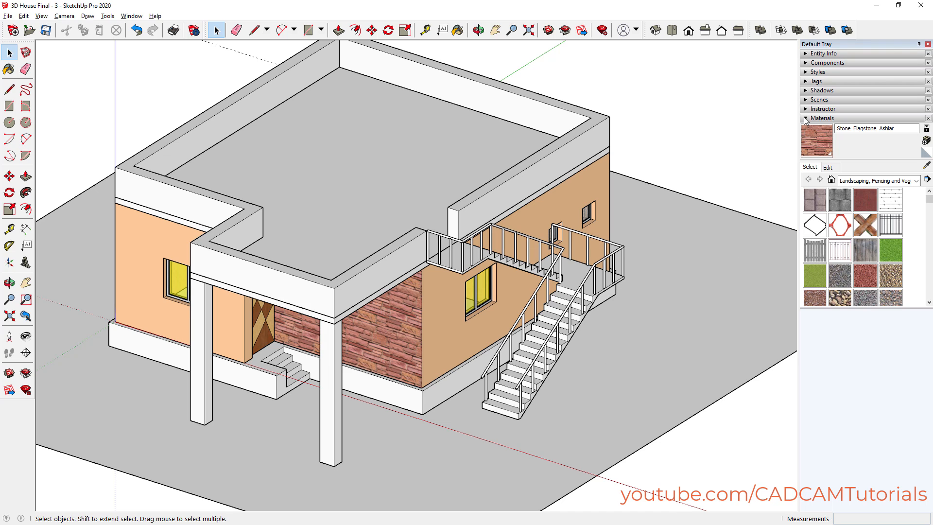
{"action": "left_click", "coordinate": [916, 181]}
{"action": "left_click", "coordinate": [855, 215]}
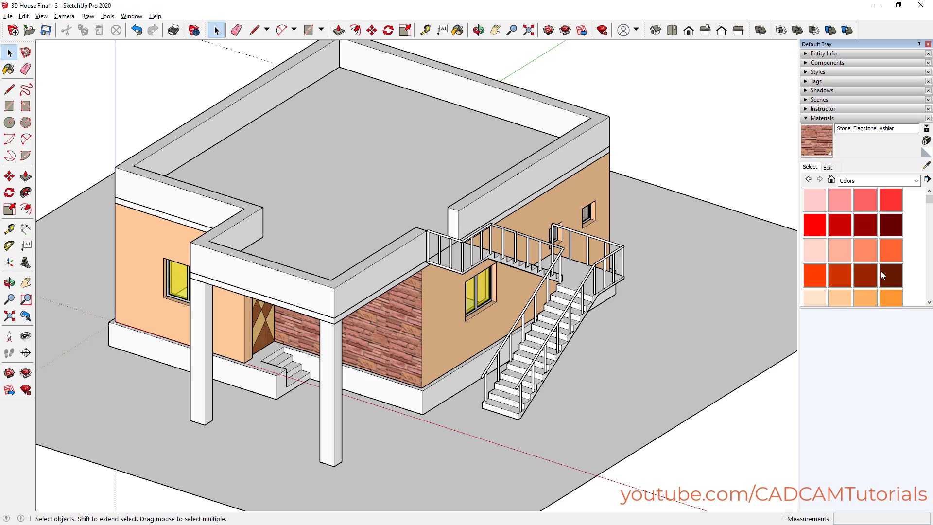
{"action": "scroll", "coordinate": [882, 276], "scroll_direction": "down", "scroll_amount": 2}
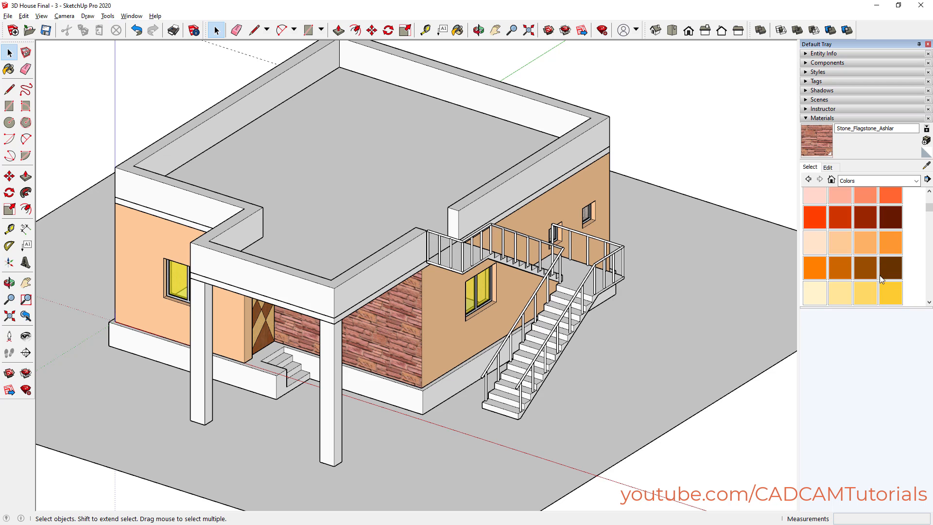
{"action": "left_click", "coordinate": [816, 241]}
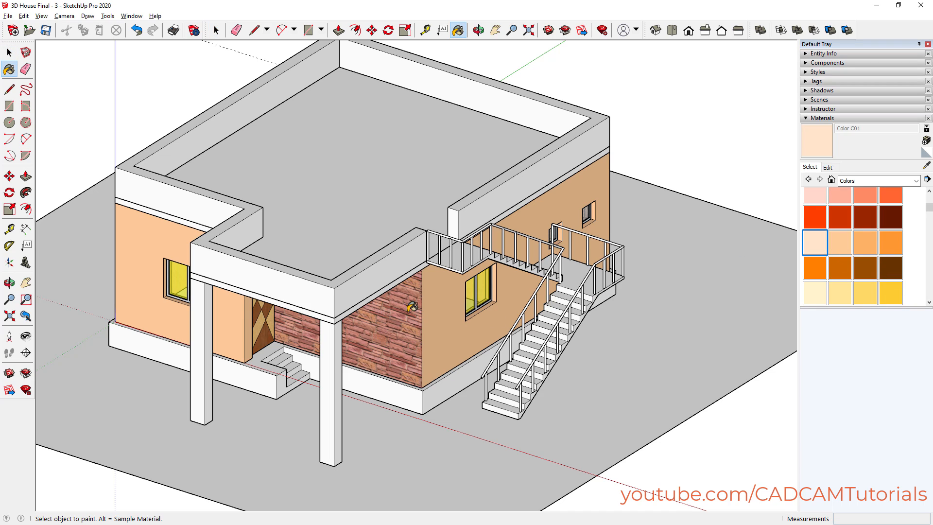
{"action": "left_click", "coordinate": [379, 296]}
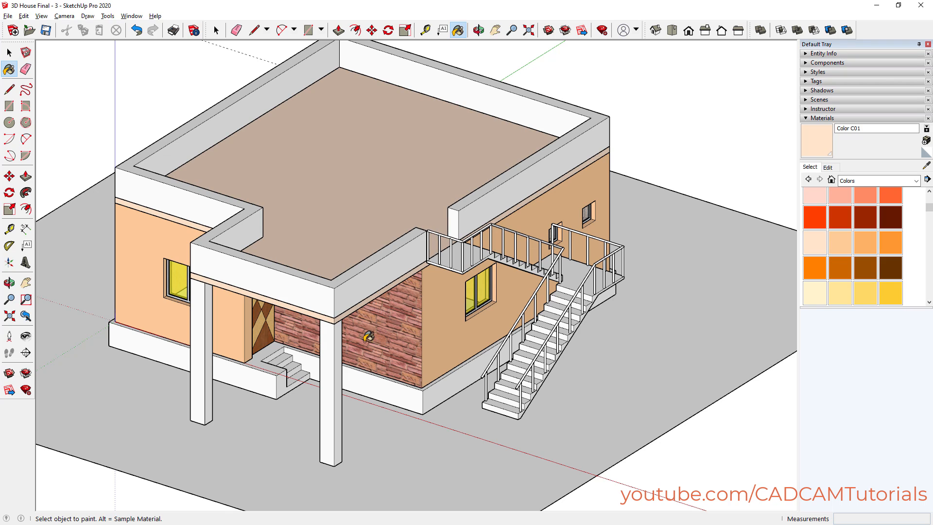
{"action": "left_click", "coordinate": [336, 375]}
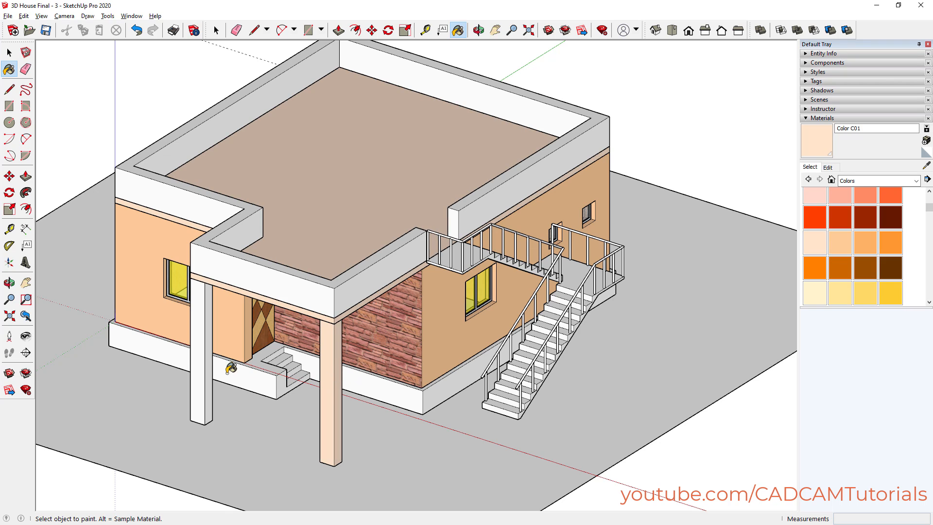
{"action": "left_click", "coordinate": [208, 355]}
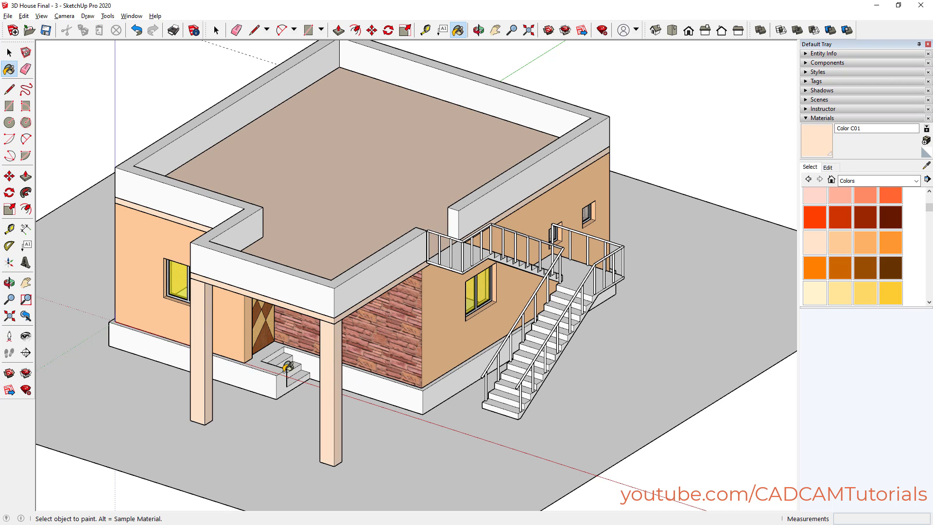
Paint the plinth with the entrance steps in Color C08 and the roof parapet in Color C03
{"action": "left_click", "coordinate": [890, 274]}
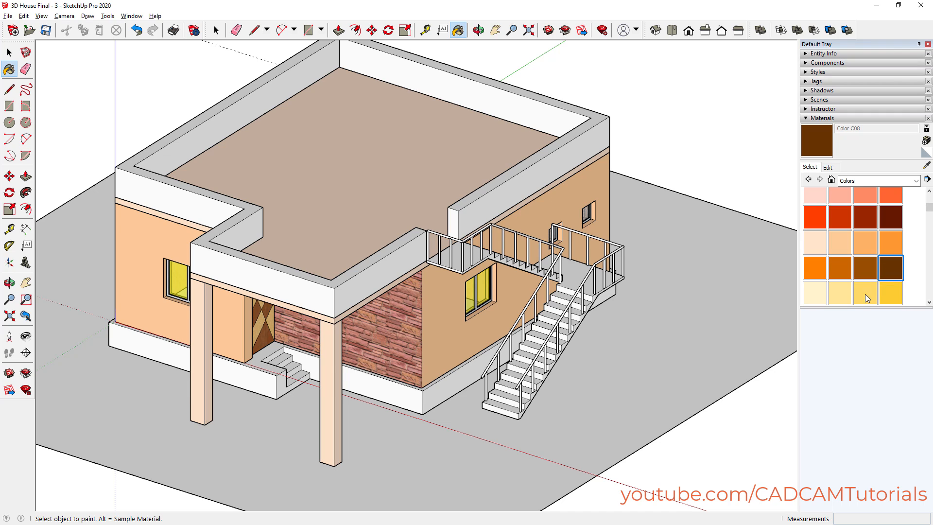
{"action": "left_click", "coordinate": [418, 399]}
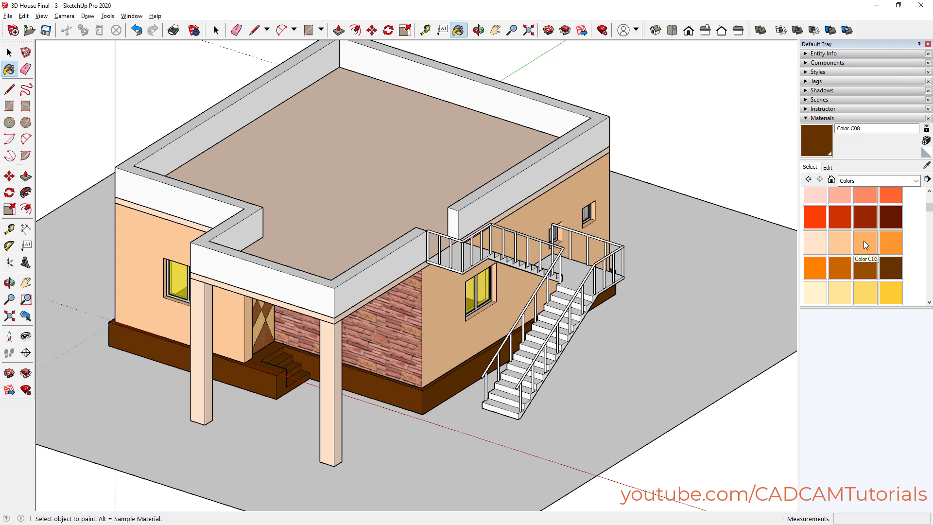
{"action": "left_click", "coordinate": [864, 240]}
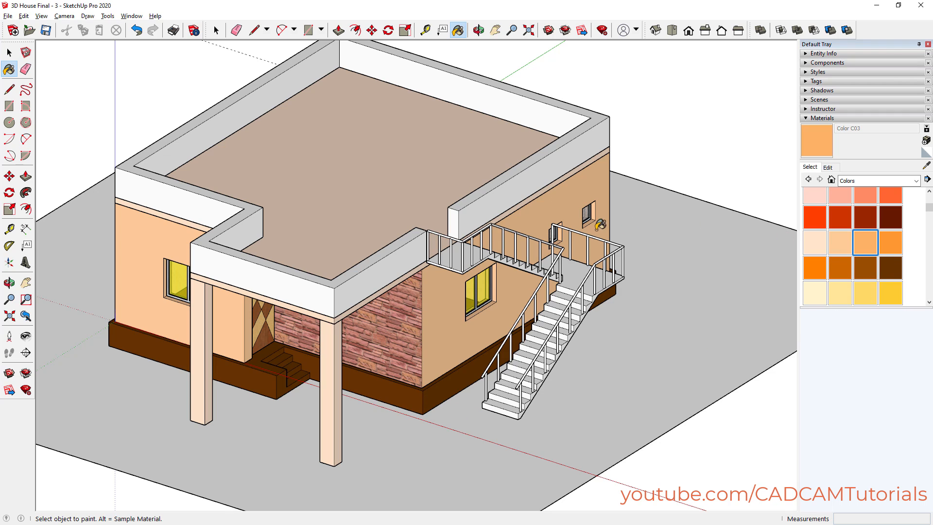
{"action": "left_click", "coordinate": [481, 202]}
{"action": "scroll", "coordinate": [598, 290], "scroll_direction": "down", "scroll_amount": 2}
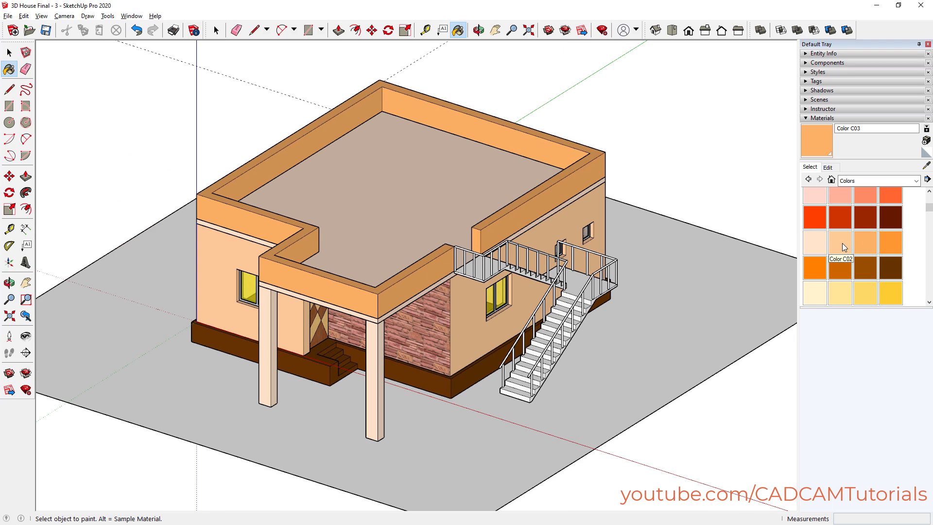
Paint the exterior staircase's steps and landing with Color C01
{"action": "left_click", "coordinate": [814, 242]}
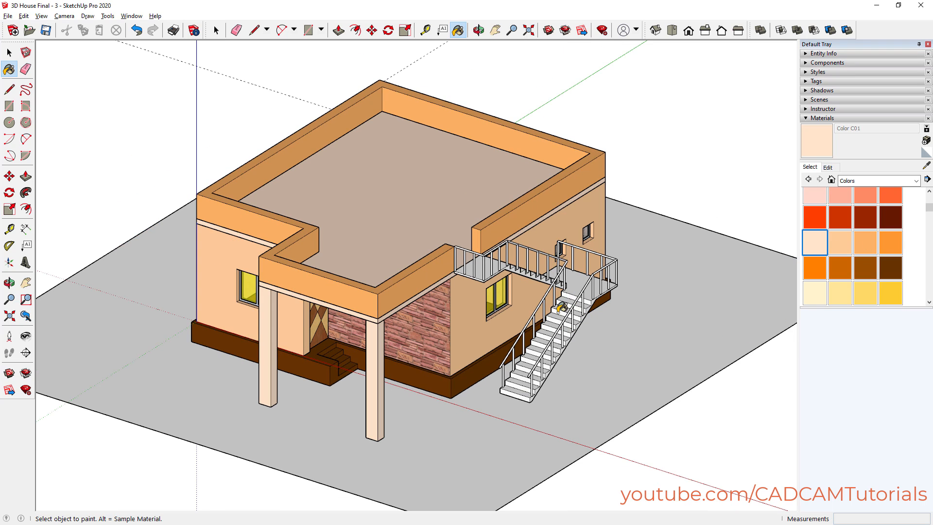
{"action": "left_click", "coordinate": [565, 304]}
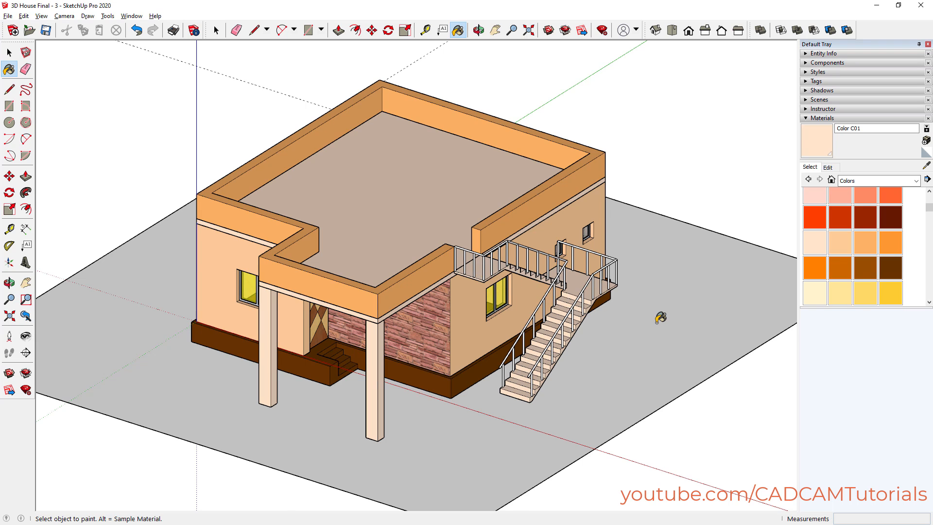
{"action": "scroll", "coordinate": [658, 322], "scroll_direction": "up", "scroll_amount": 1}
Paint the exterior staircase railings, both handrails and balusters, with Steel Brushed Stainless from the Metal collection
{"action": "left_click", "coordinate": [917, 182]}
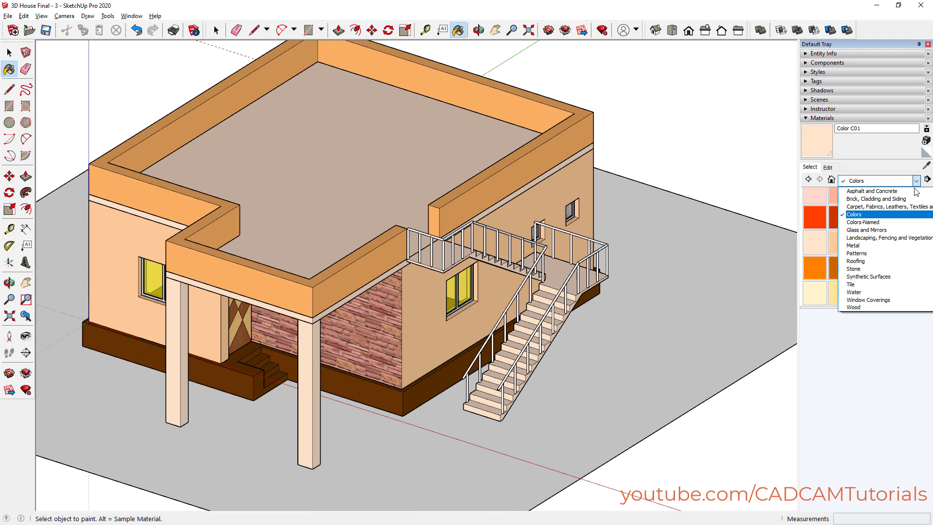
{"action": "left_click", "coordinate": [854, 245]}
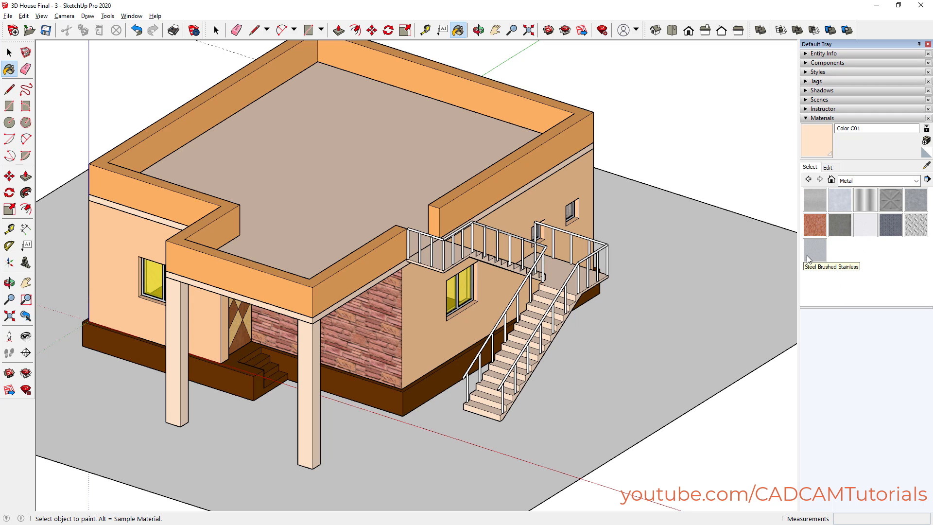
{"action": "left_click", "coordinate": [808, 255]}
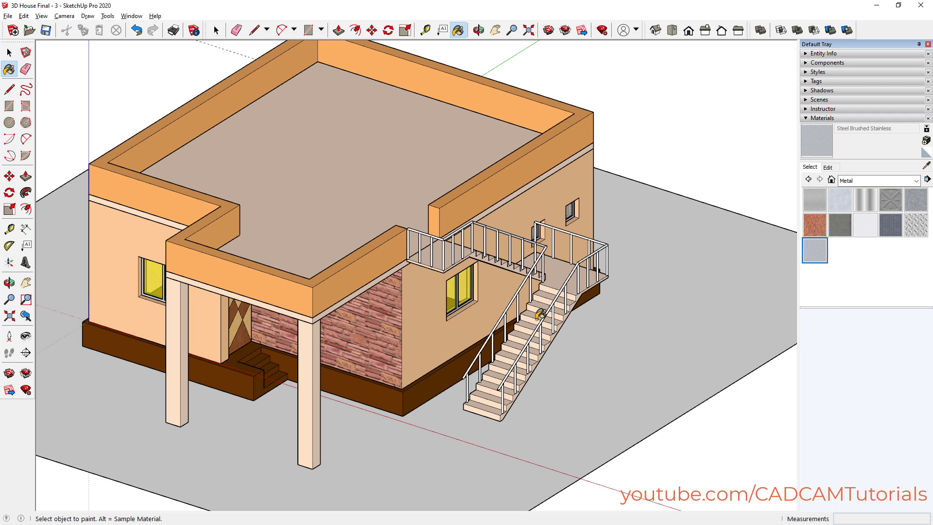
{"action": "left_click", "coordinate": [523, 351]}
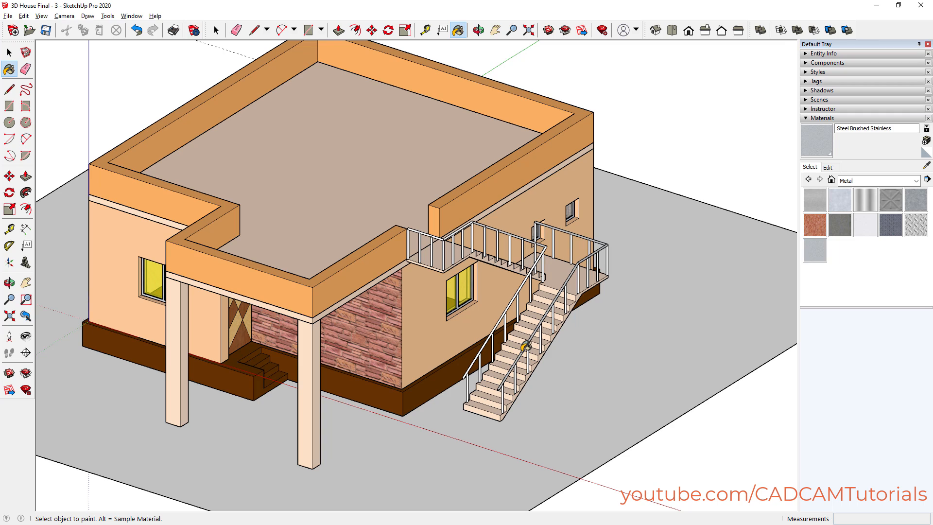
{"action": "left_click", "coordinate": [497, 325]}
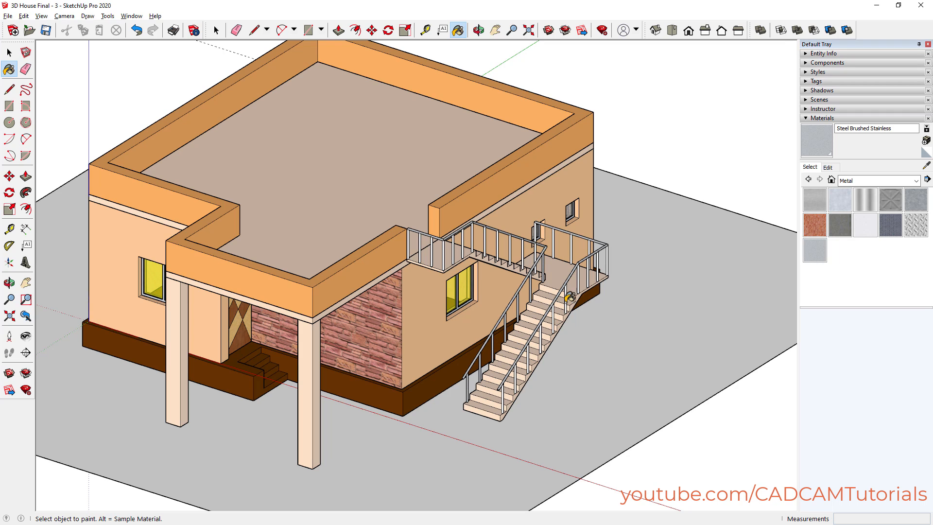
{"action": "scroll", "coordinate": [464, 238], "scroll_direction": "up", "scroll_amount": 1}
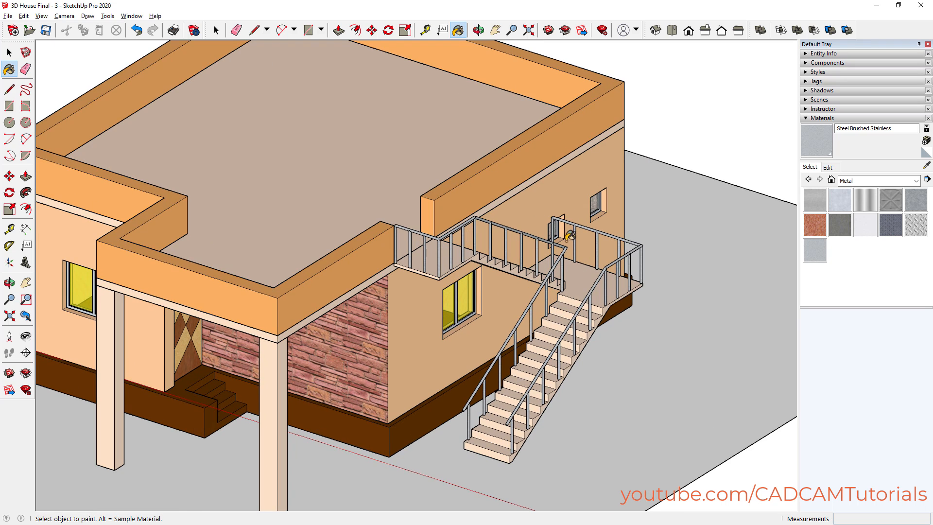
{"action": "scroll", "coordinate": [575, 306], "scroll_direction": "down", "scroll_amount": 3}
{"action": "key", "text": "space"}
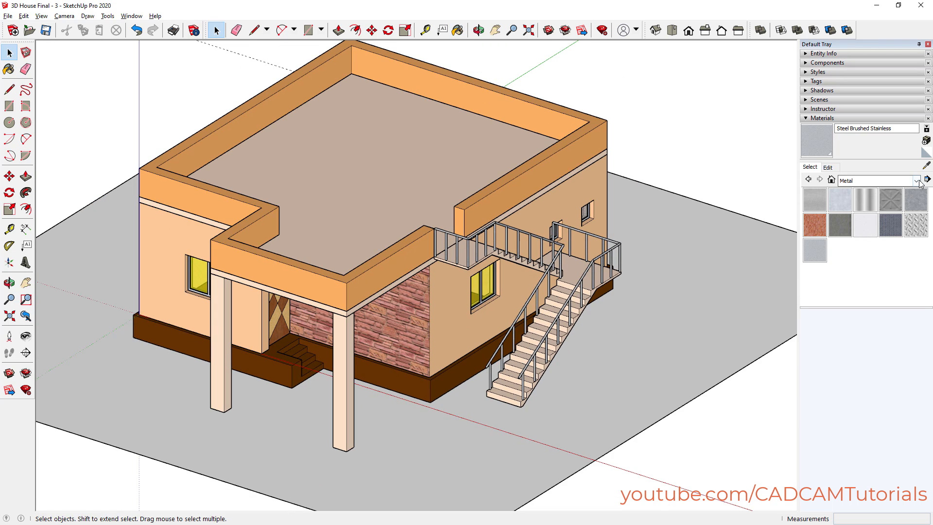
Paint the ground plane around the house with Grass Light Green from the landscaping and vegetation materials
{"action": "left_click", "coordinate": [891, 181]}
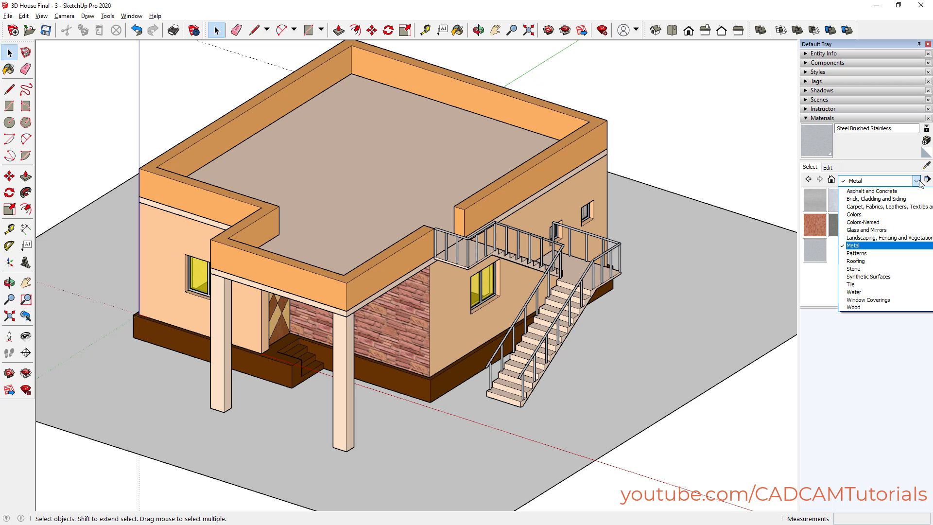
{"action": "left_click", "coordinate": [881, 237]}
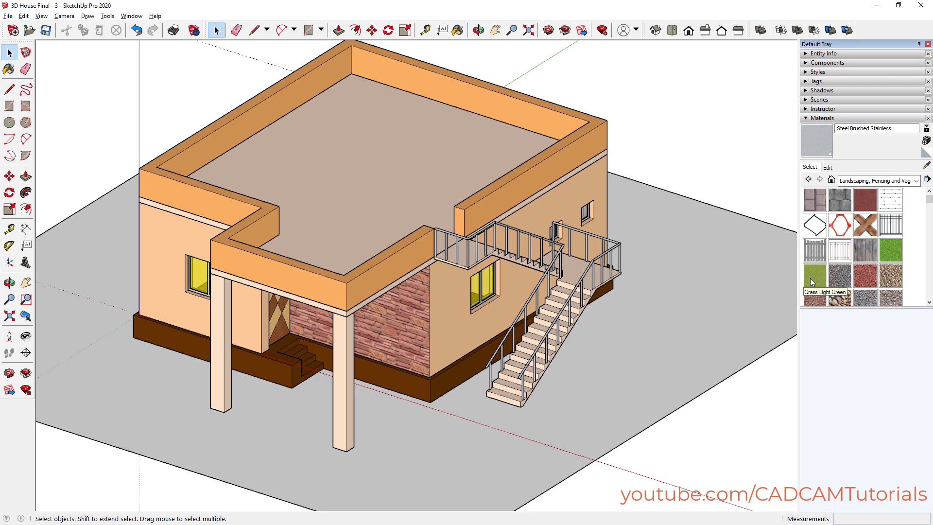
{"action": "left_click", "coordinate": [812, 275]}
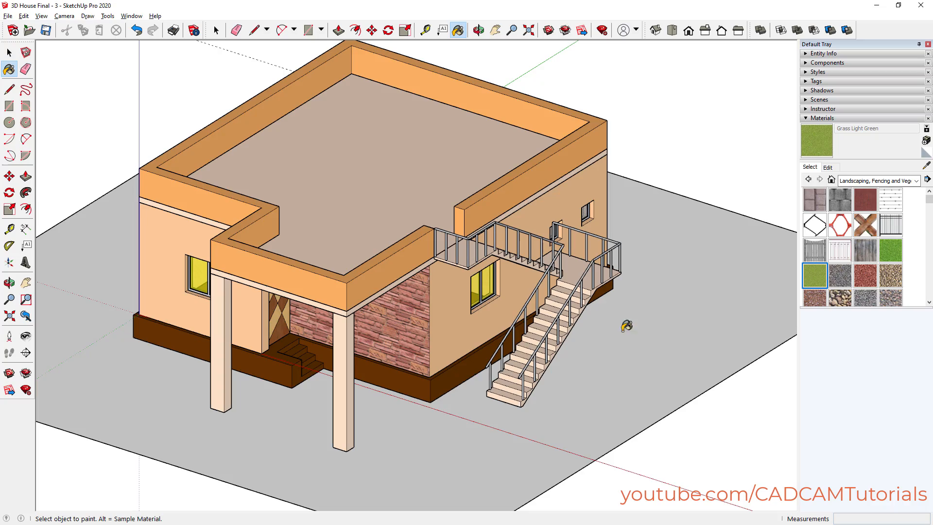
{"action": "left_click", "coordinate": [427, 444]}
{"action": "key", "text": "space"}
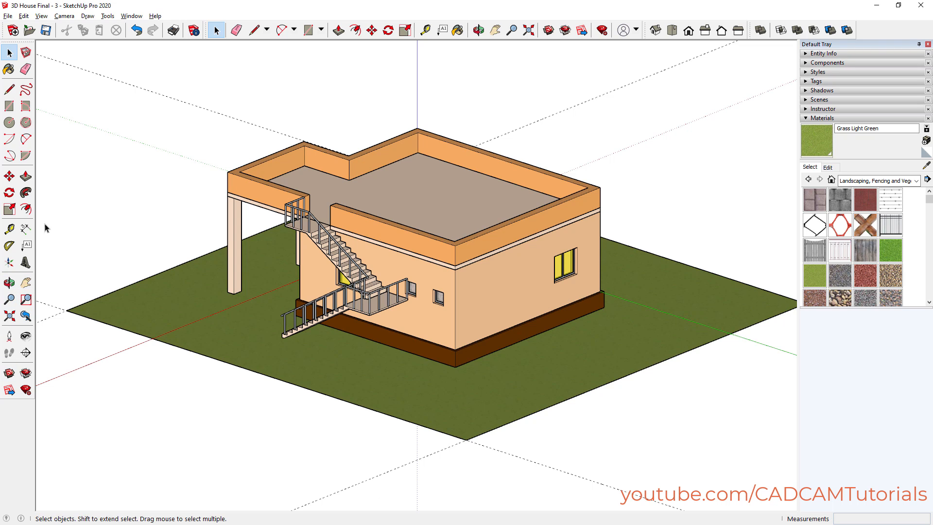
Delete all construction guides from the model
{"action": "left_click", "coordinate": [24, 16]}
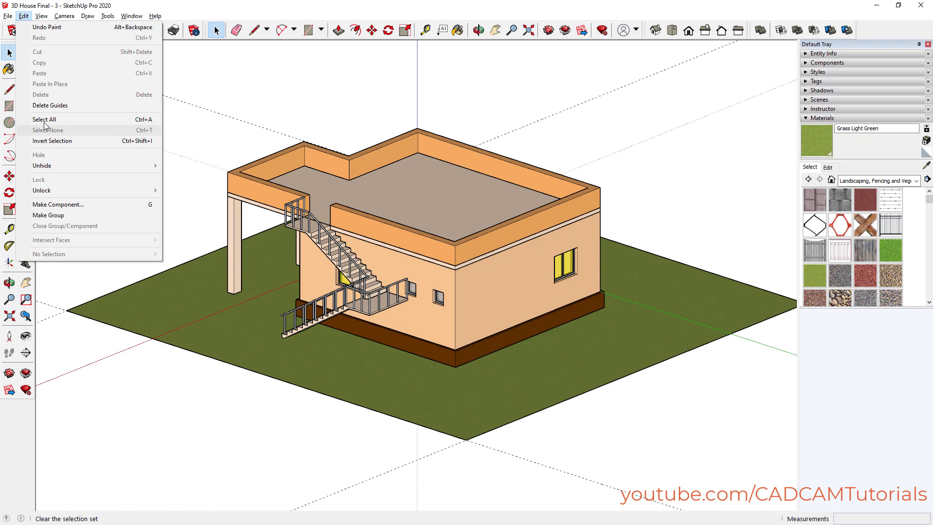
{"action": "left_click", "coordinate": [51, 105]}
{"action": "middle_click_drag", "start_coordinate": [286, 400], "coordinate": [379, 365]}
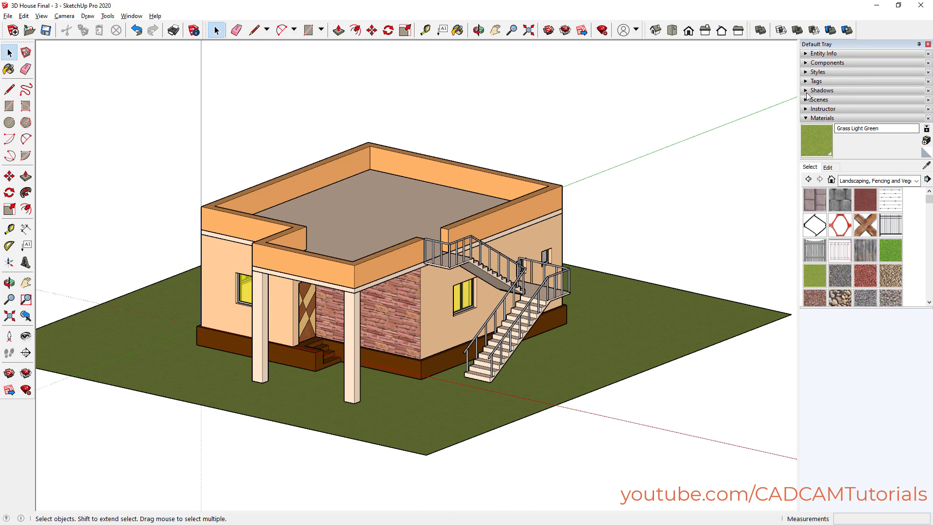
Apply the Simple Style from the Default Styles collection to the model
{"action": "left_click", "coordinate": [808, 72]}
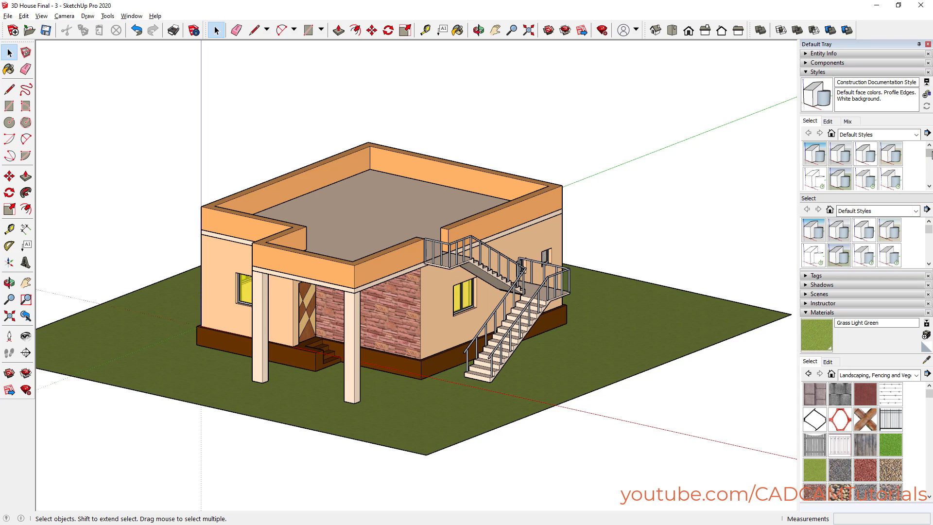
{"action": "left_click", "coordinate": [913, 136]}
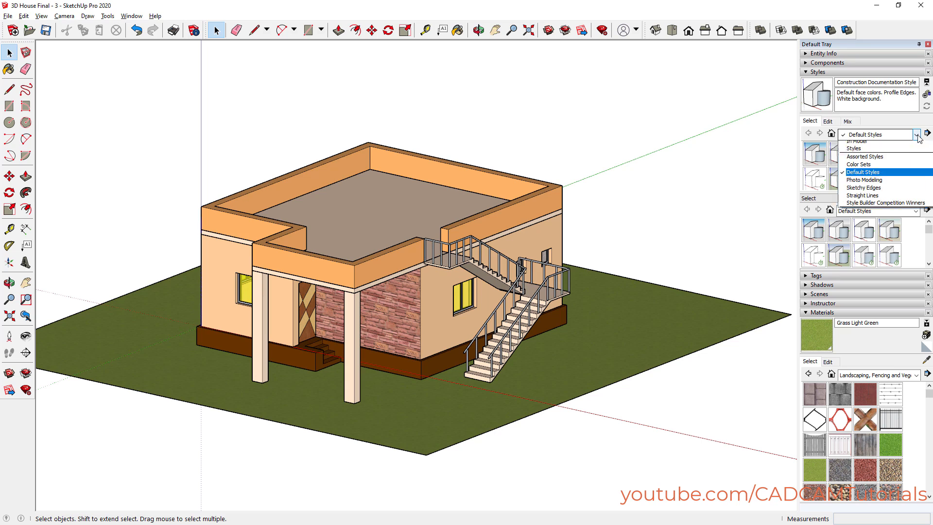
{"action": "left_click", "coordinate": [878, 178]}
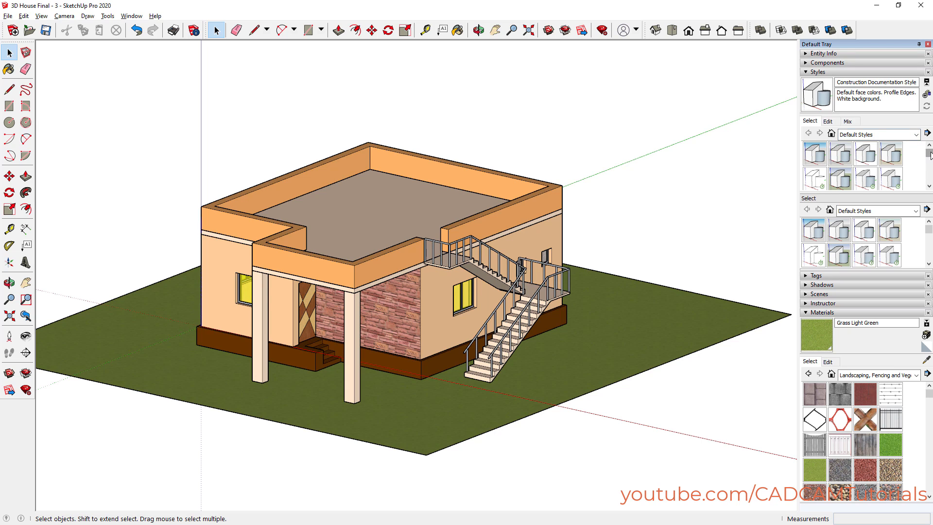
{"action": "left_click_drag", "start_coordinate": [931, 153], "coordinate": [930, 162]}
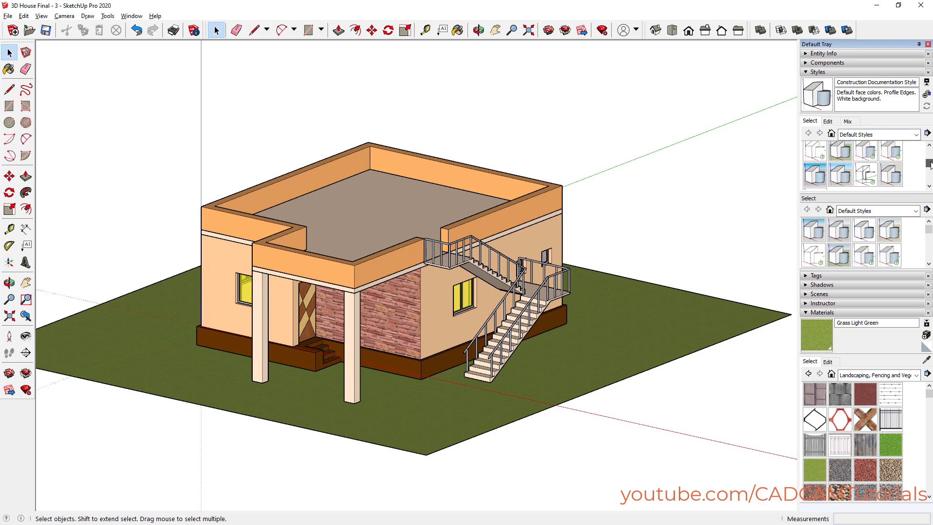
{"action": "left_click", "coordinate": [817, 176]}
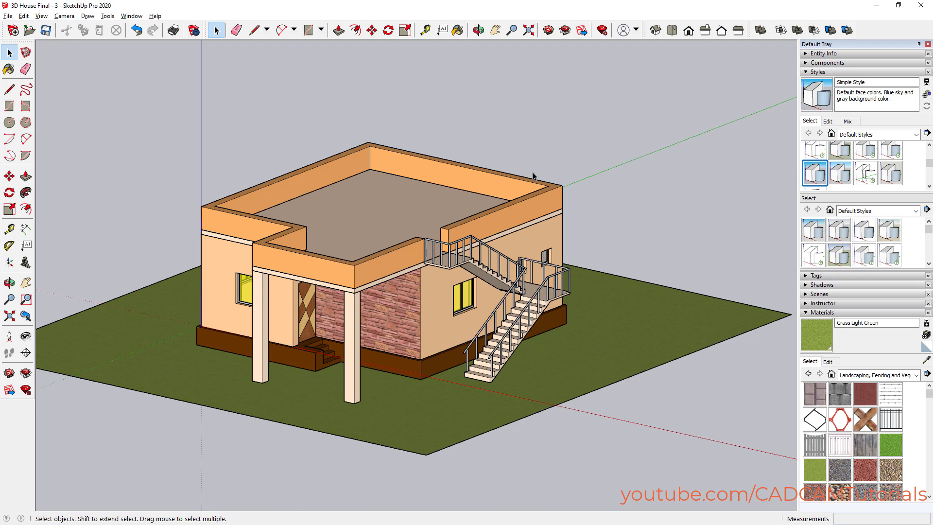
Switch the camera projection to Two-Point Perspective and frame the house close up from the corner showing the entrance and exterior staircase
{"action": "scroll", "coordinate": [533, 174], "scroll_direction": "down", "scroll_amount": 3}
{"action": "middle_click_drag", "start_coordinate": [246, 191], "coordinate": [256, 146]}
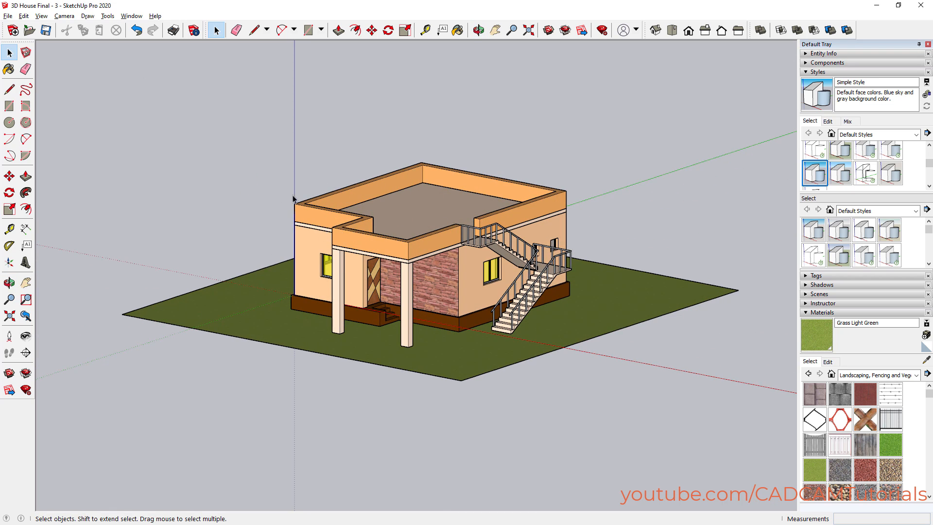
{"action": "left_click", "coordinate": [64, 16]}
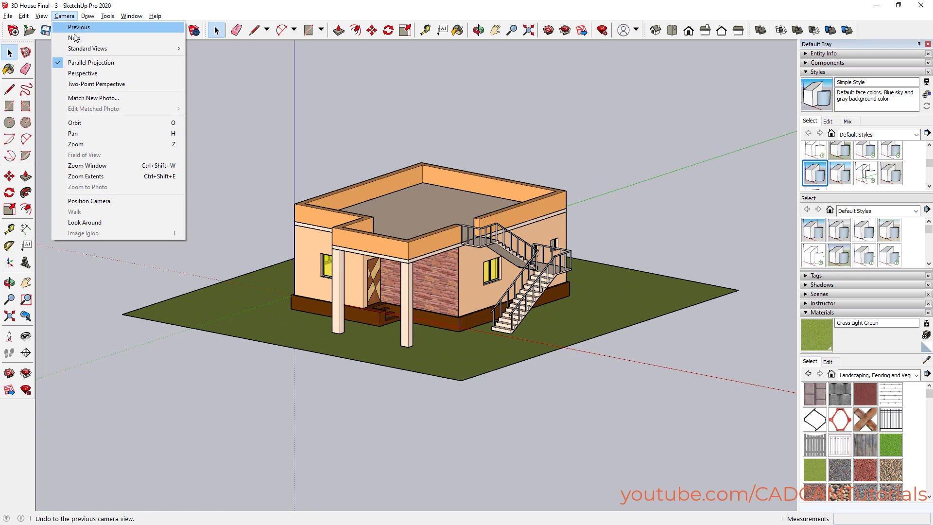
{"action": "left_click", "coordinate": [92, 86]}
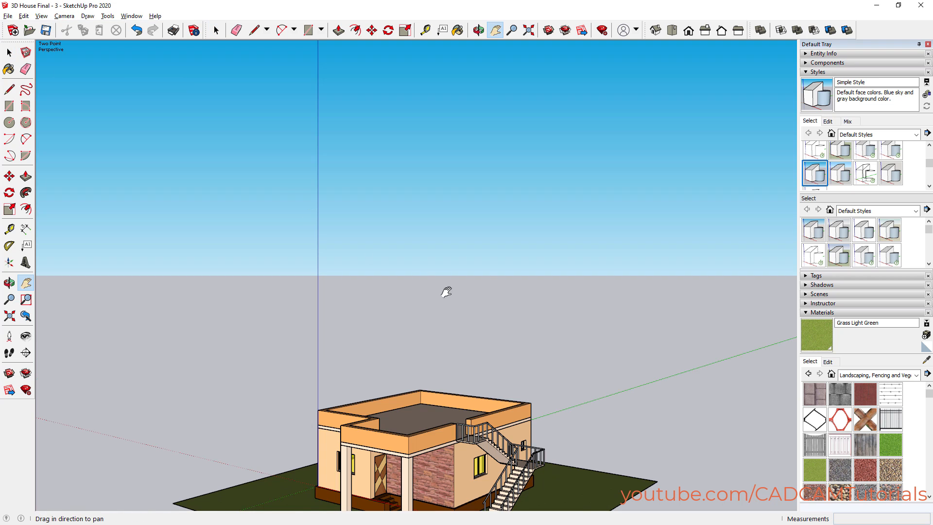
{"action": "left_click_drag", "start_coordinate": [459, 325], "coordinate": [473, 161]}
{"action": "scroll", "coordinate": [436, 232], "scroll_direction": "up", "scroll_amount": 5}
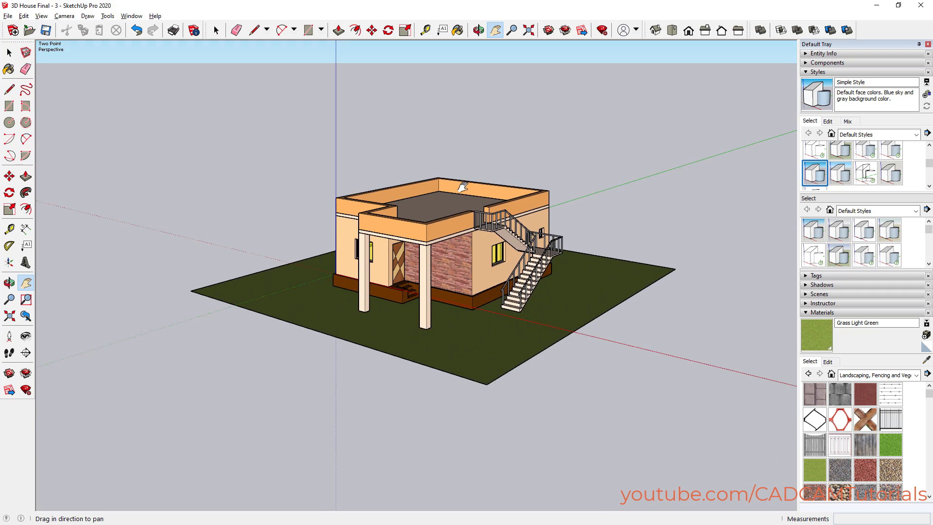
{"action": "scroll", "coordinate": [436, 232], "scroll_direction": "up", "scroll_amount": 2}
{"action": "middle_click_drag", "start_coordinate": [409, 316], "coordinate": [408, 282]}
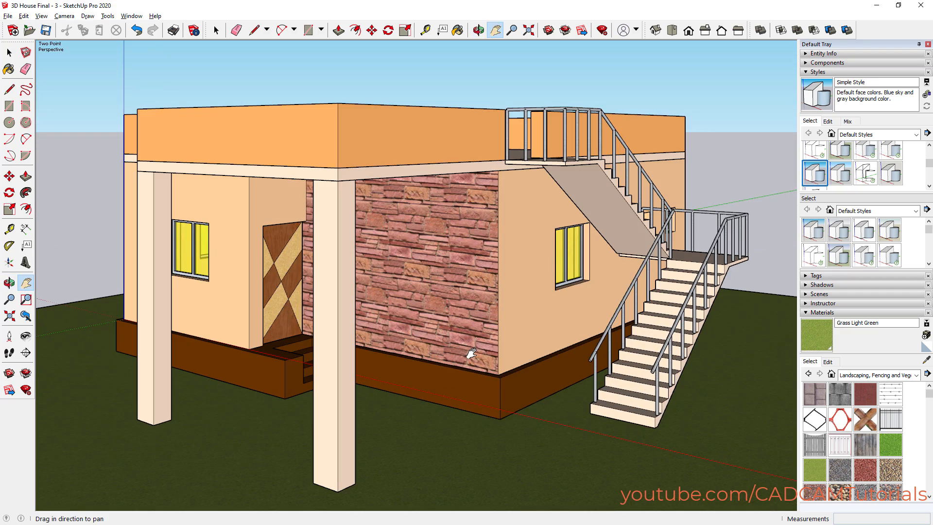
{"action": "mouse_move", "coordinate": [429, 379]}
{"action": "left_mouse_down"}
{"action": "mouse_move", "coordinate": [439, 381]}
{"action": "mouse_move", "coordinate": [431, 380]}
{"action": "left_mouse_up"}
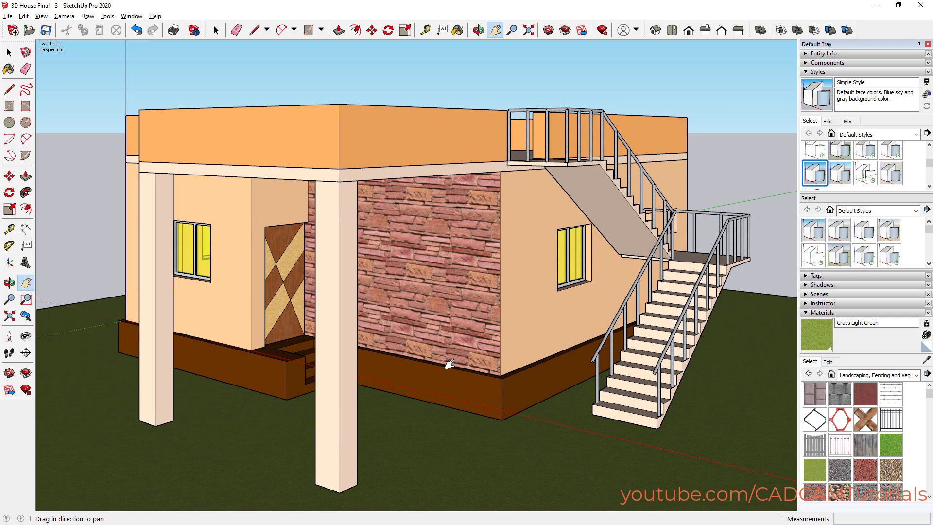